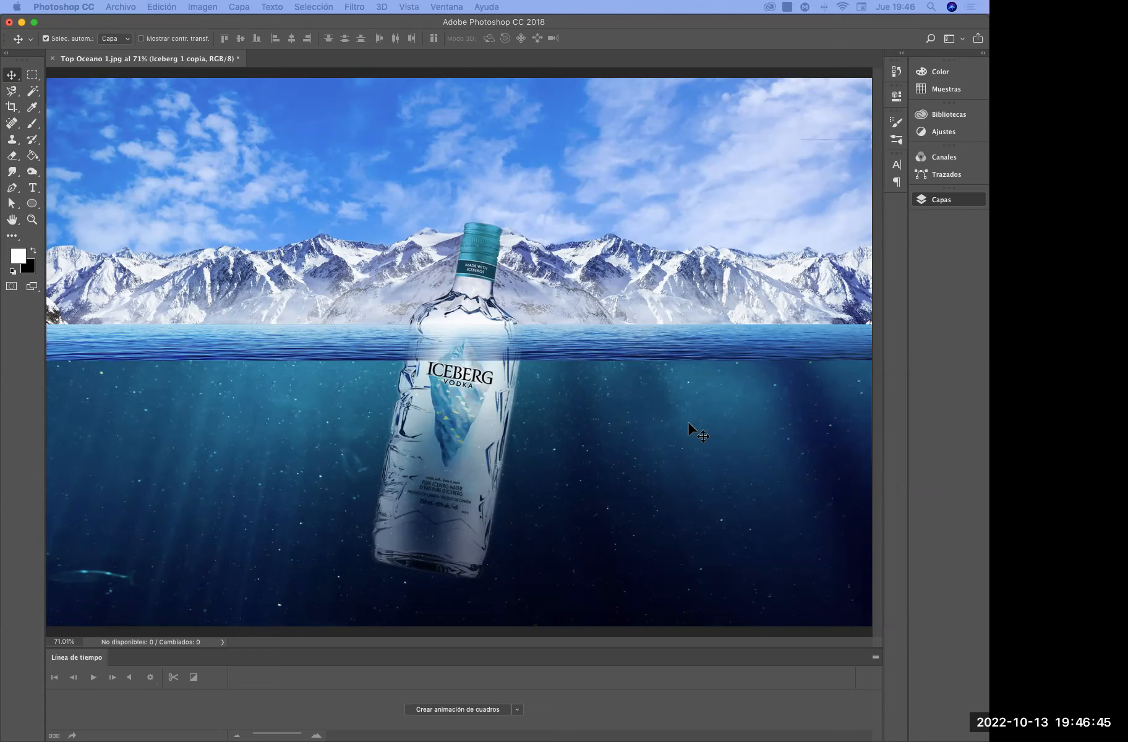
# Hide the Grupo 1 layer group and move the Iceberg 1 copia layer to the top of the layer stack
pyautogui.click(939, 201)
pyautogui.click(946, 204)
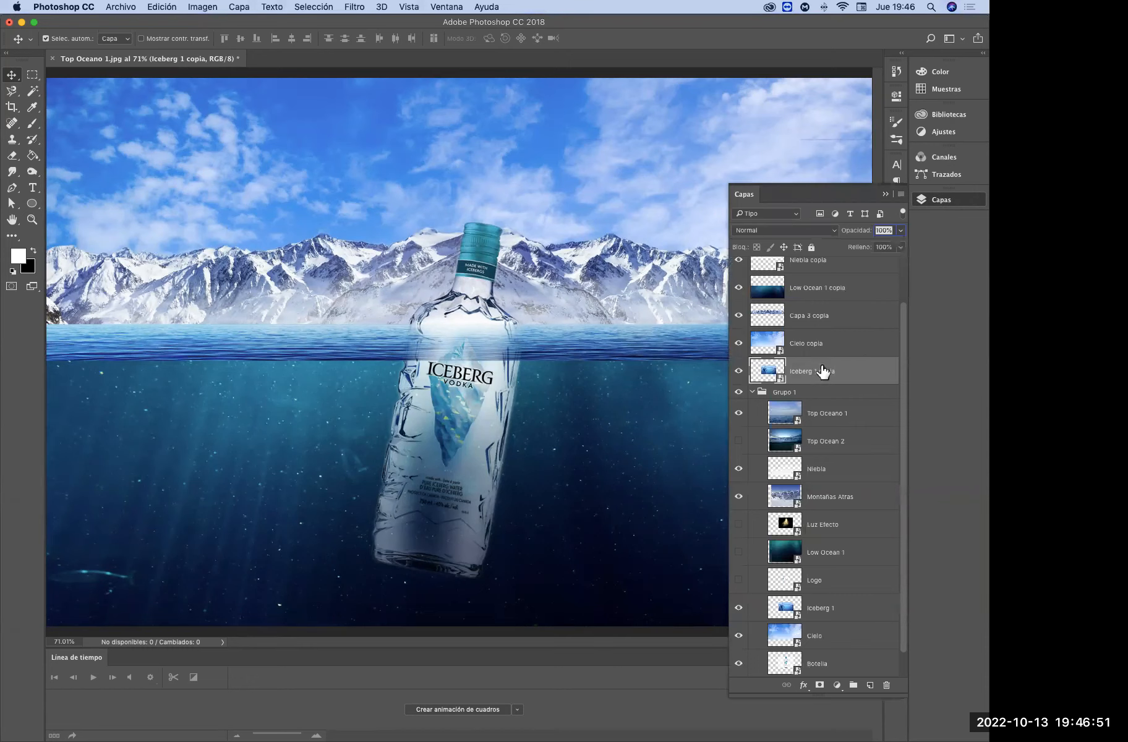
pyautogui.click(752, 392)
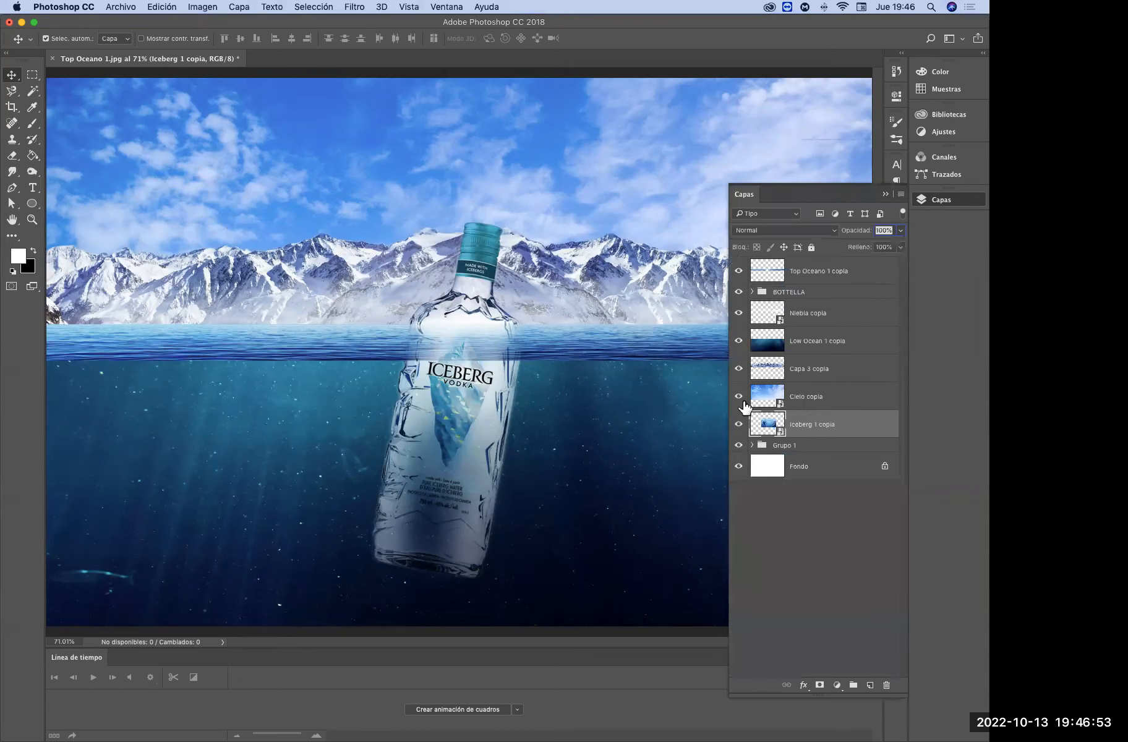
pyautogui.click(739, 445)
pyautogui.moveTo(826, 433); pyautogui.dragTo(809, 273)
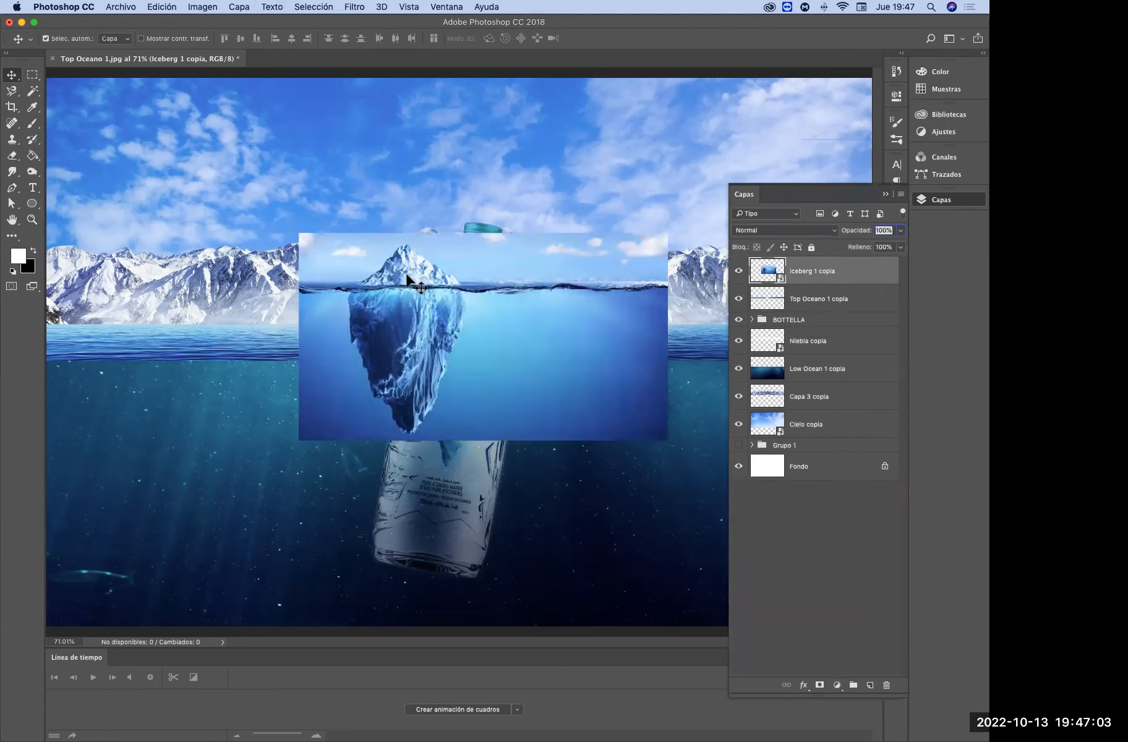
# Select the whole iceberg, both above and below the water, with the Quick Selection tool
pyautogui.click(32, 219)
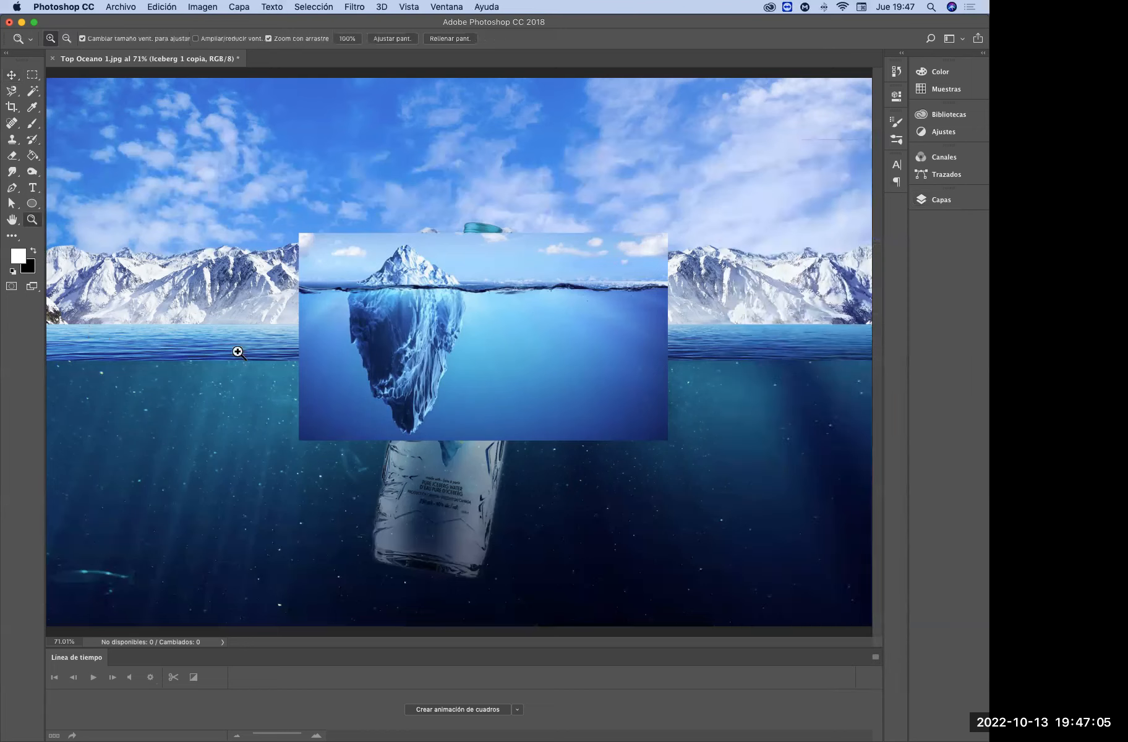
pyautogui.click(450, 282)
pyautogui.click(451, 283)
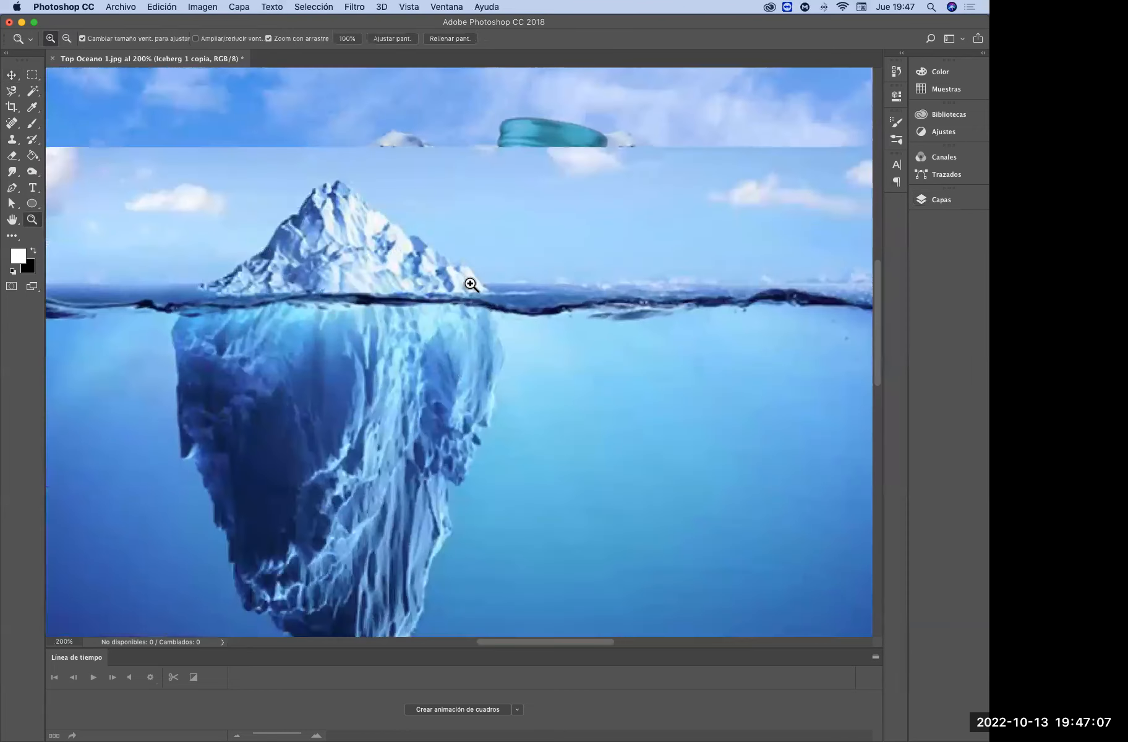
pyautogui.moveTo(433, 440); pyautogui.dragTo(521, 339)
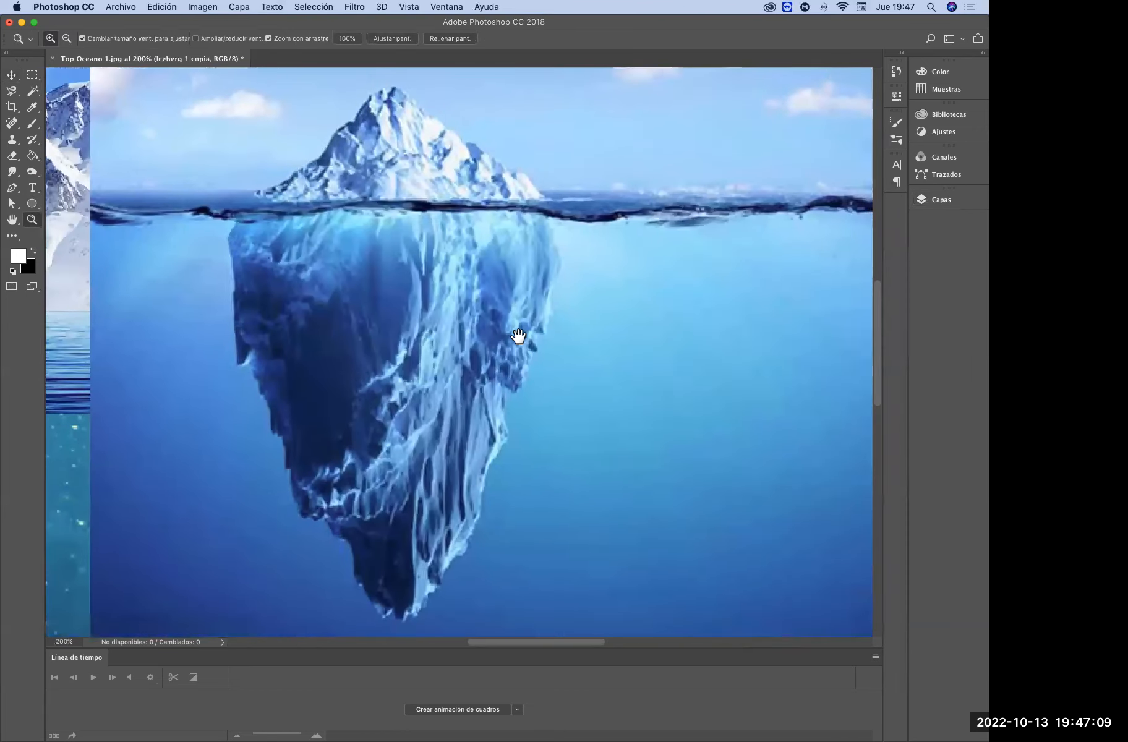
pyautogui.click(33, 91)
pyautogui.rightClick(33, 91)
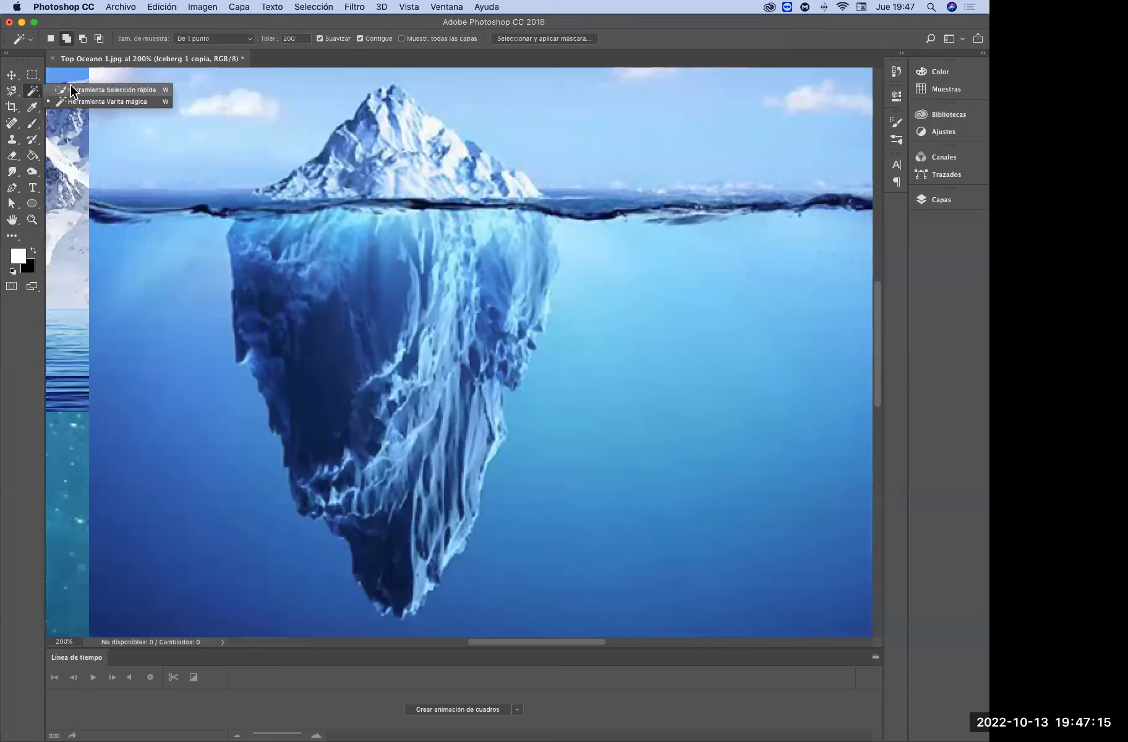
pyautogui.click(139, 91)
pyautogui.moveTo(334, 118)
pyautogui.mouseDown()
pyautogui.moveTo(368, 137)
pyautogui.moveTo(262, 220)
pyautogui.moveTo(267, 310)
pyautogui.moveTo(396, 559)
pyautogui.moveTo(470, 405)
pyautogui.moveTo(506, 254)
pyautogui.moveTo(494, 214)
pyautogui.moveTo(412, 138)
pyautogui.moveTo(380, 172)
pyautogui.moveTo(395, 107)
pyautogui.moveTo(388, 133)
pyautogui.moveTo(324, 200)
pyautogui.moveTo(298, 255)
pyautogui.mouseUp()
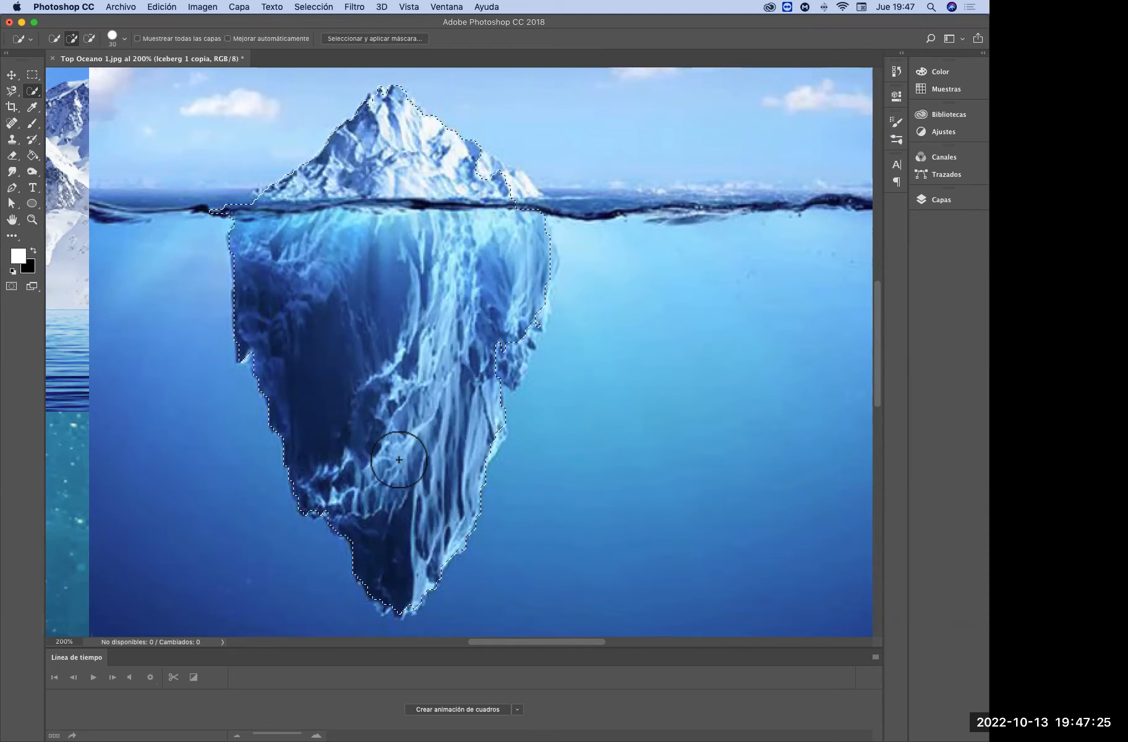
pyautogui.moveTo(504, 358)
pyautogui.mouseDown()
pyautogui.moveTo(525, 301)
pyautogui.moveTo(527, 211)
pyautogui.moveTo(475, 169)
pyautogui.mouseUp()
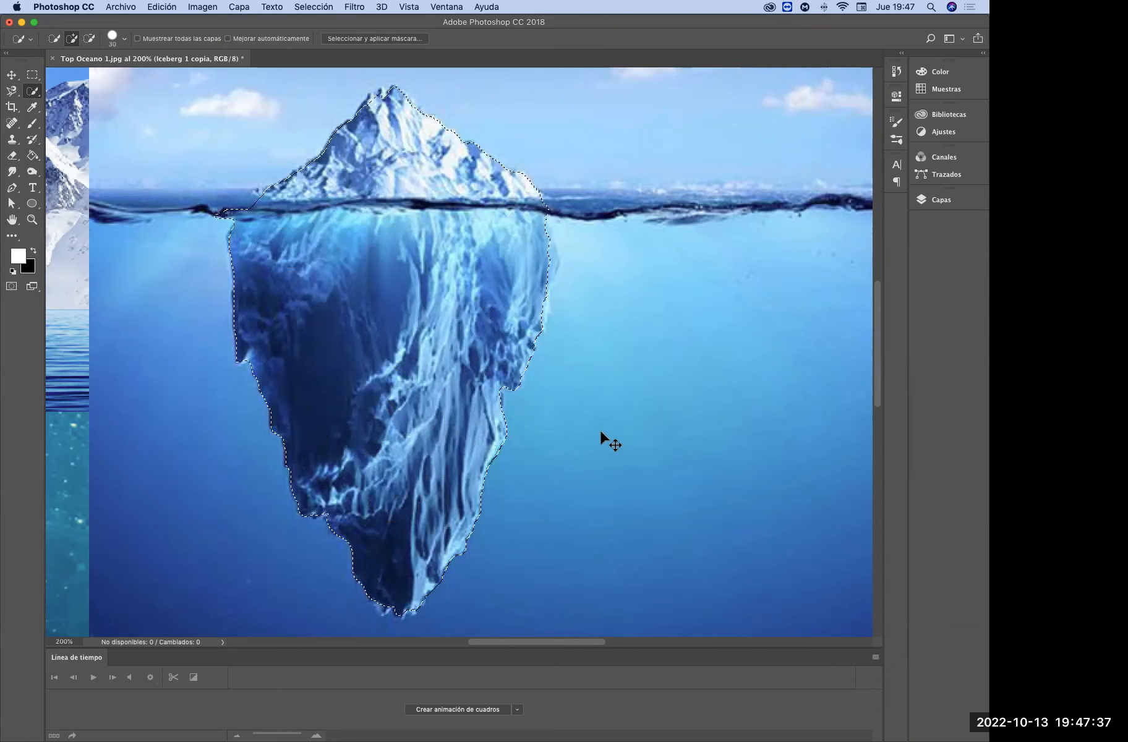
pyautogui.rightClick(384, 125)
pyautogui.click(427, 135)
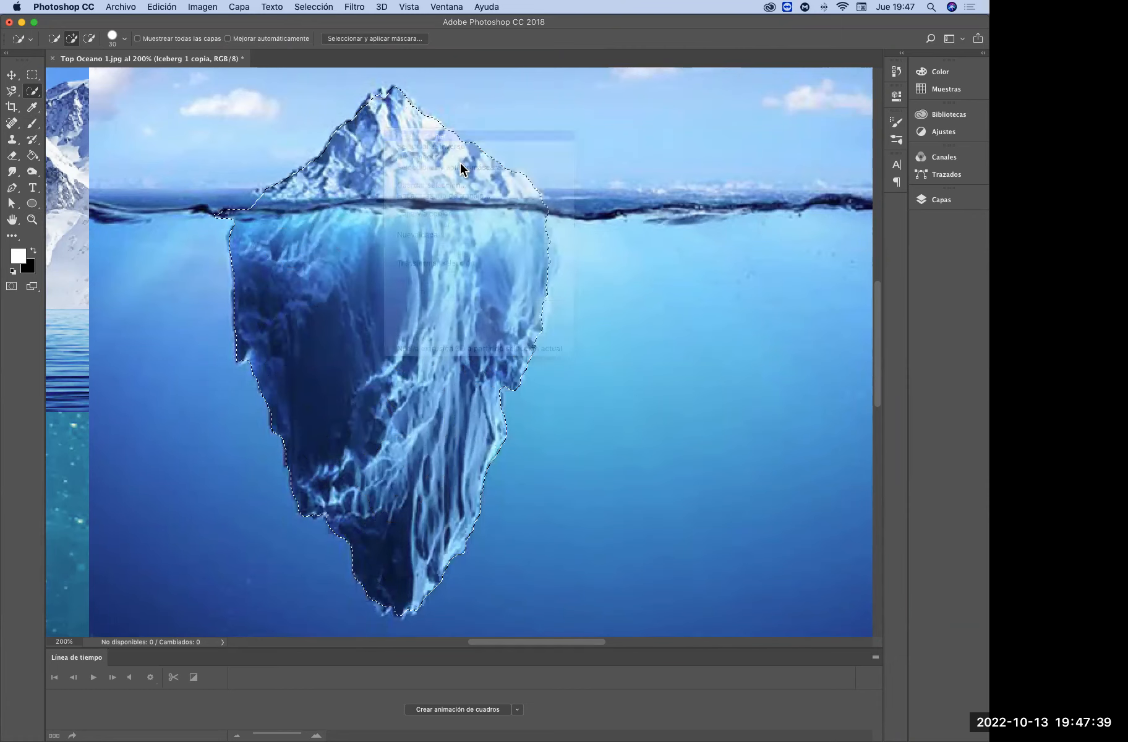
pyautogui.press('super+z')
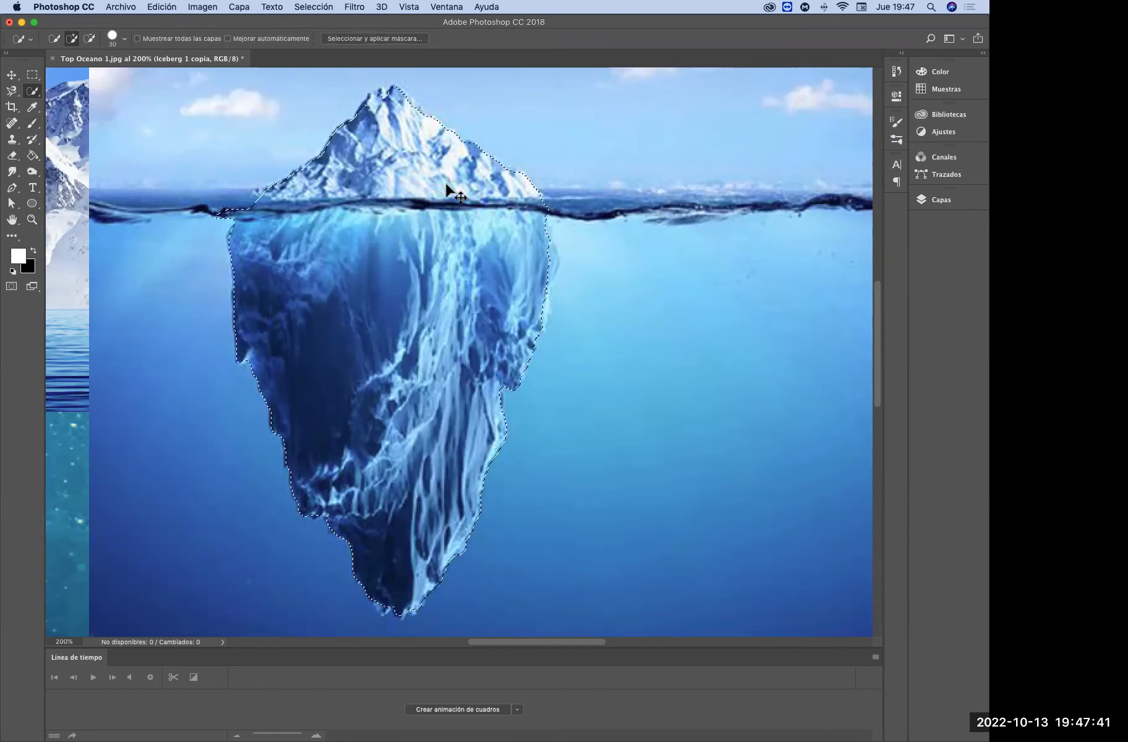
pyautogui.rightClick(437, 186)
pyautogui.click(498, 232)
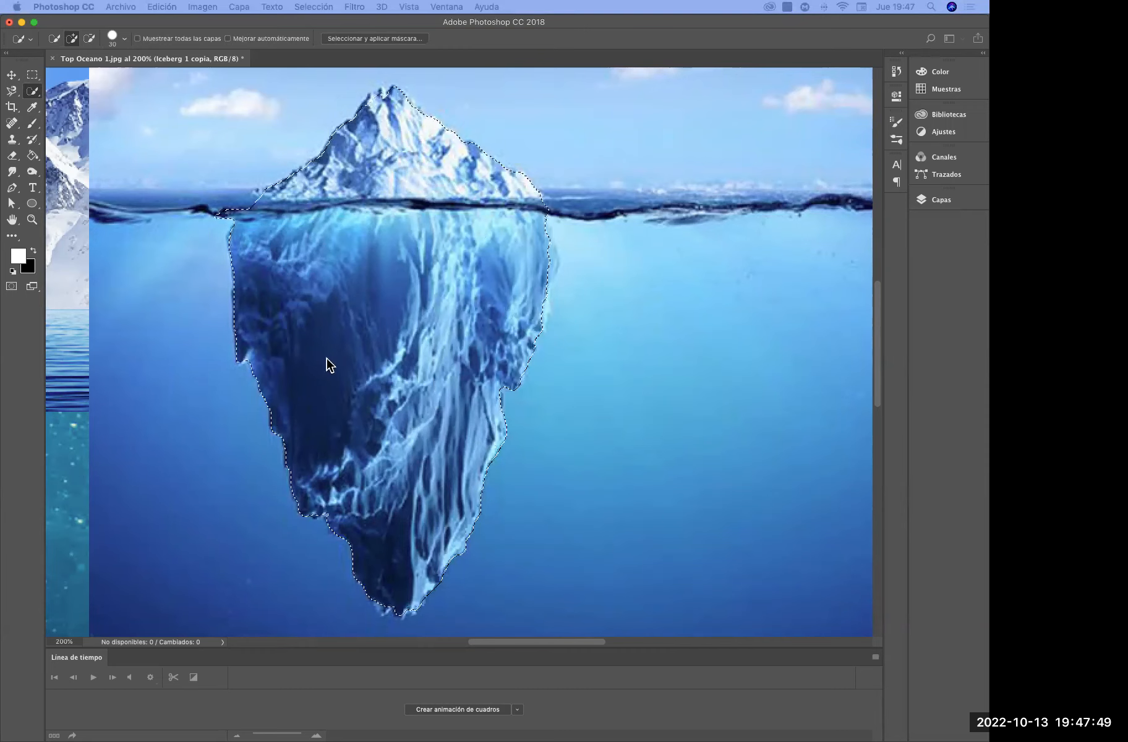
# Rasterize the Iceberg 1 copia layer, keeping the iceberg selection active
pyautogui.click(936, 201)
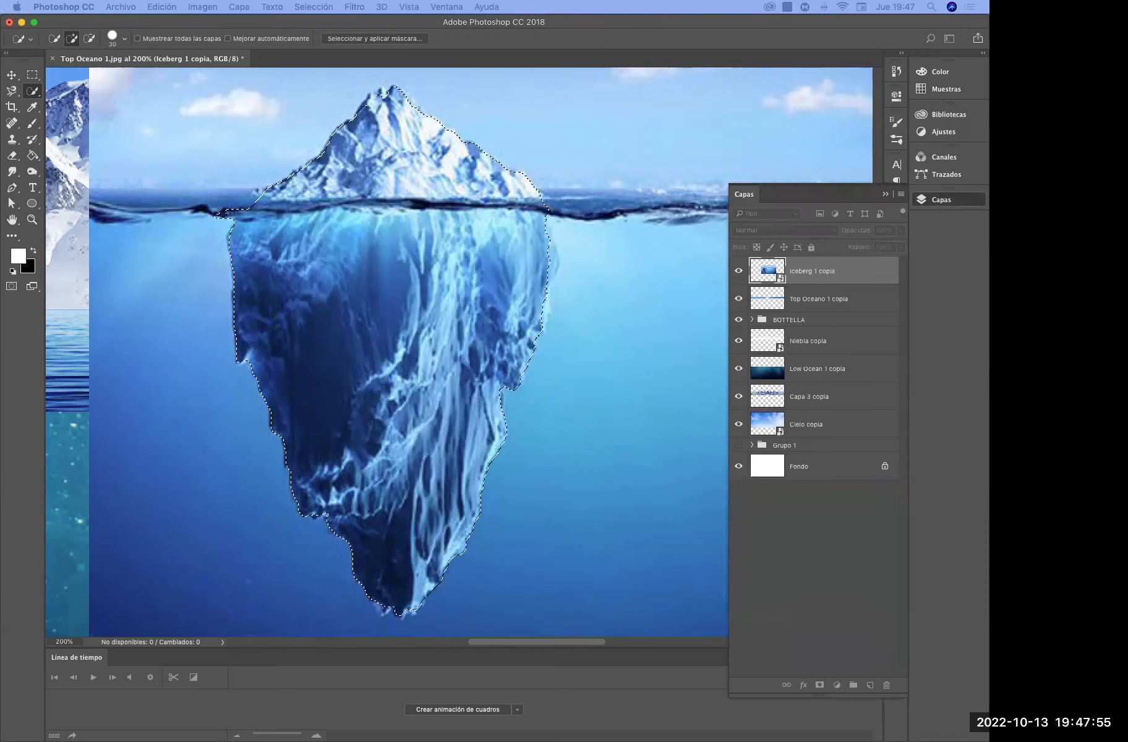
pyautogui.click(576, 320)
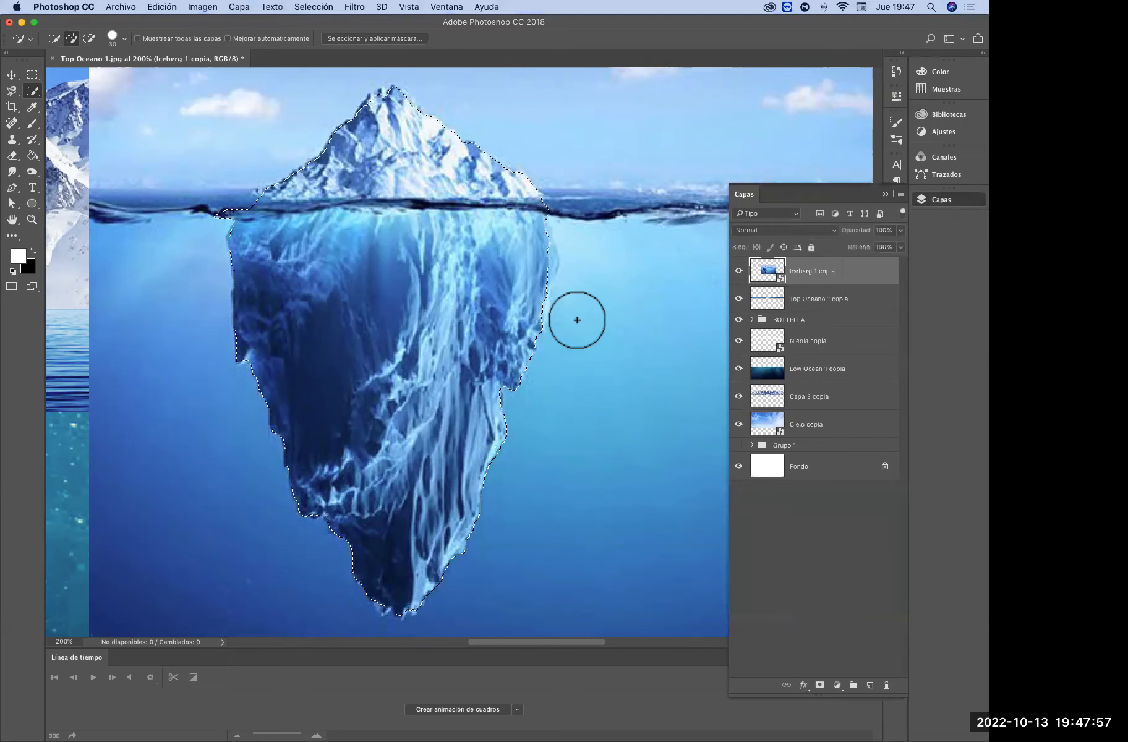
pyautogui.rightClick(806, 277)
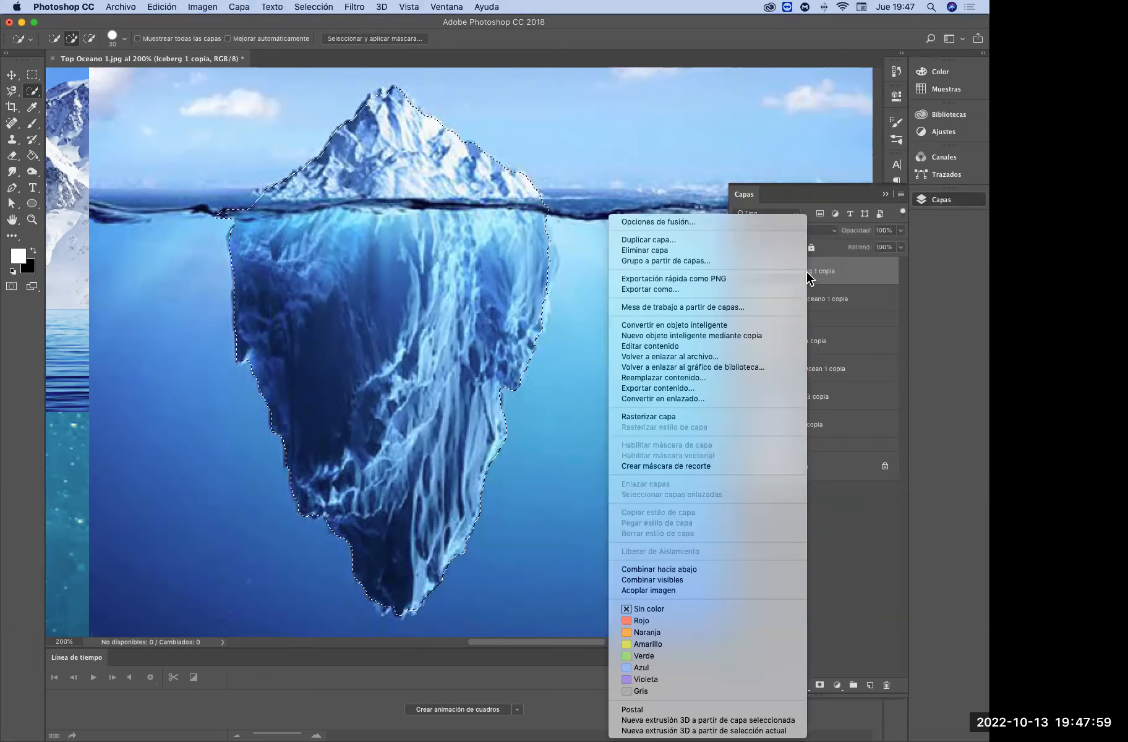
pyautogui.click(692, 417)
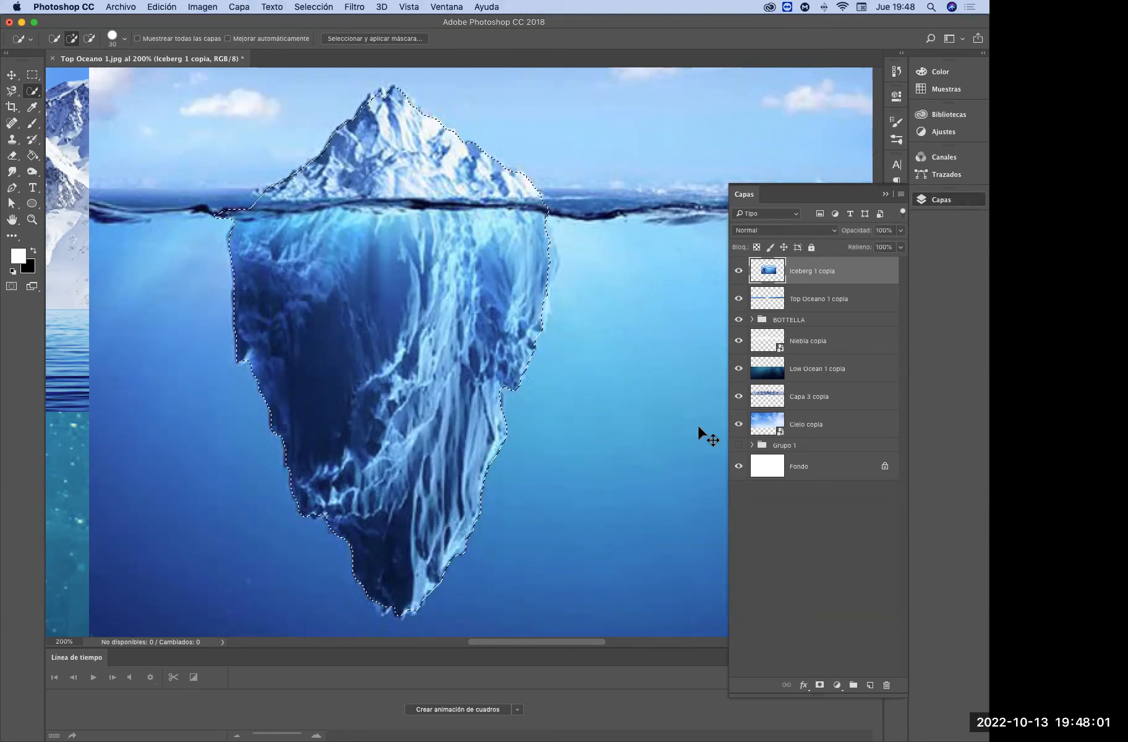
# Cut the selected iceberg, paste it onto its own layer, and delete the leftover Iceberg 1 copia layer
pyautogui.press('BackSpace')
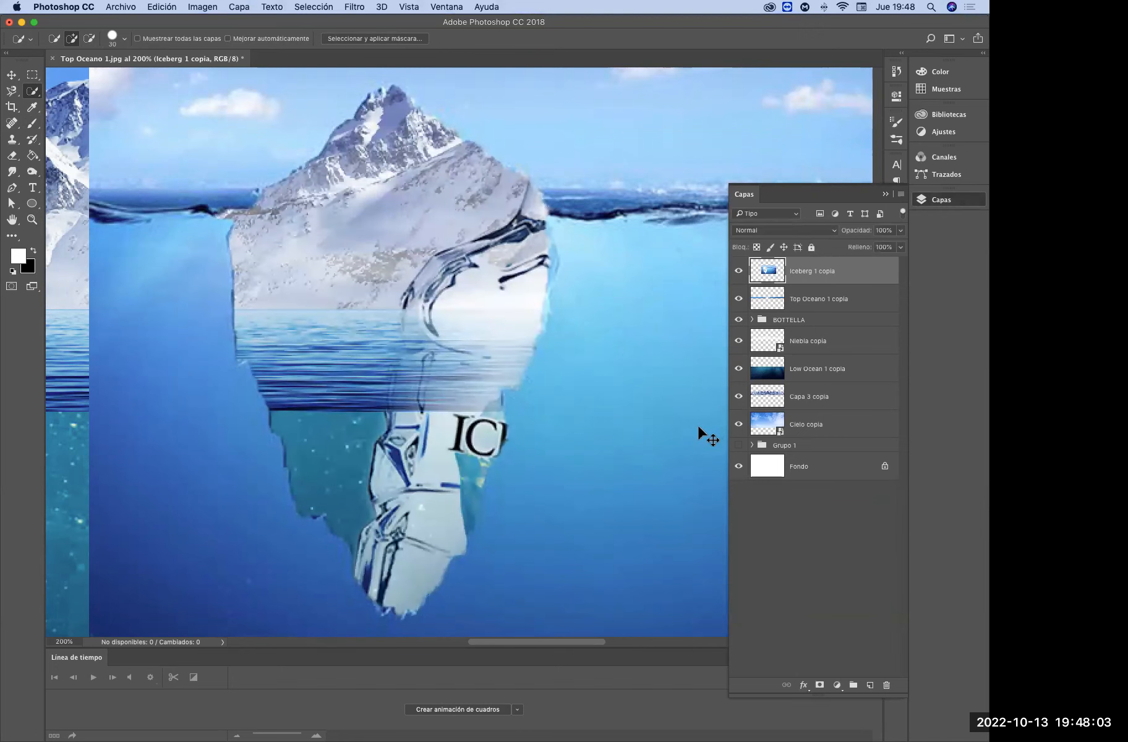
pyautogui.press('super+v')
pyautogui.click(803, 302)
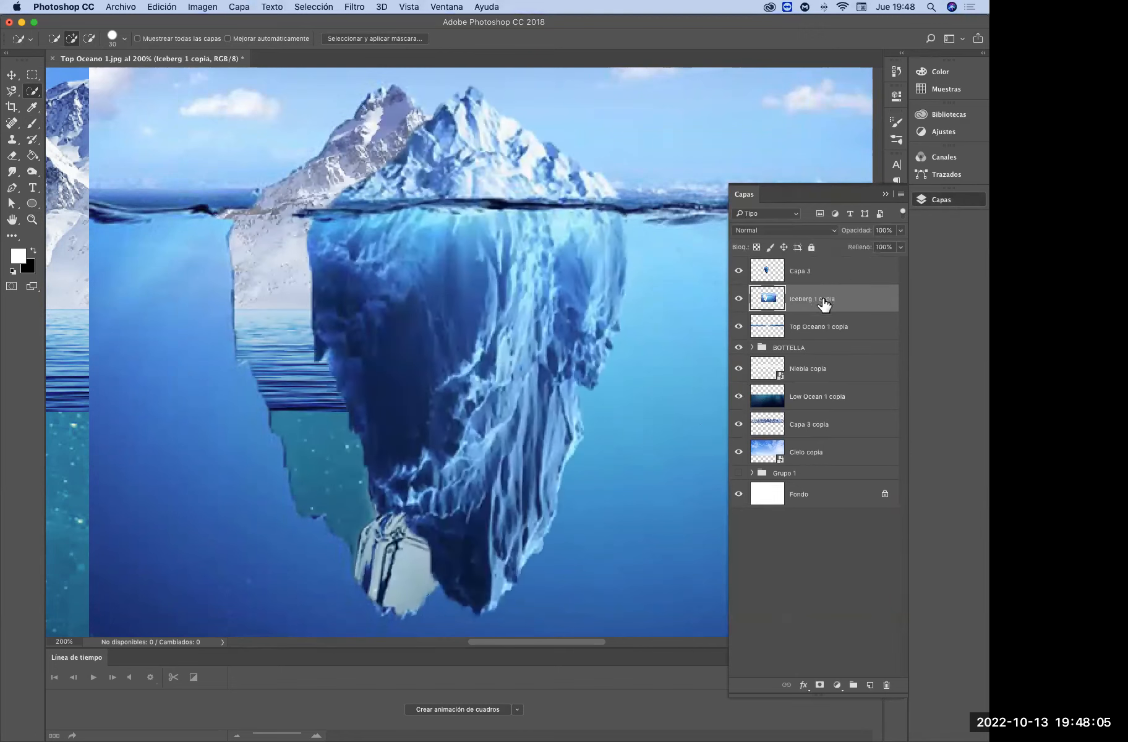
pyautogui.press('BackSpace')
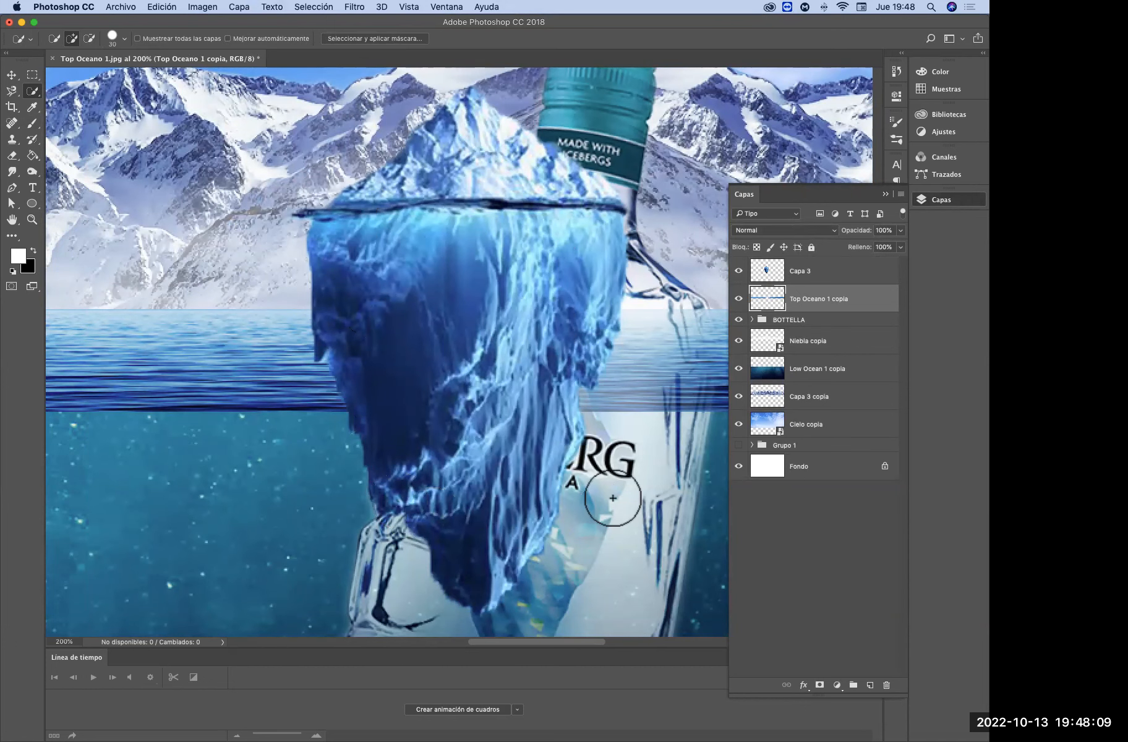
# Move the cut-out iceberg to the left of the bottle so it no longer covers the label
pyautogui.press('super+t')
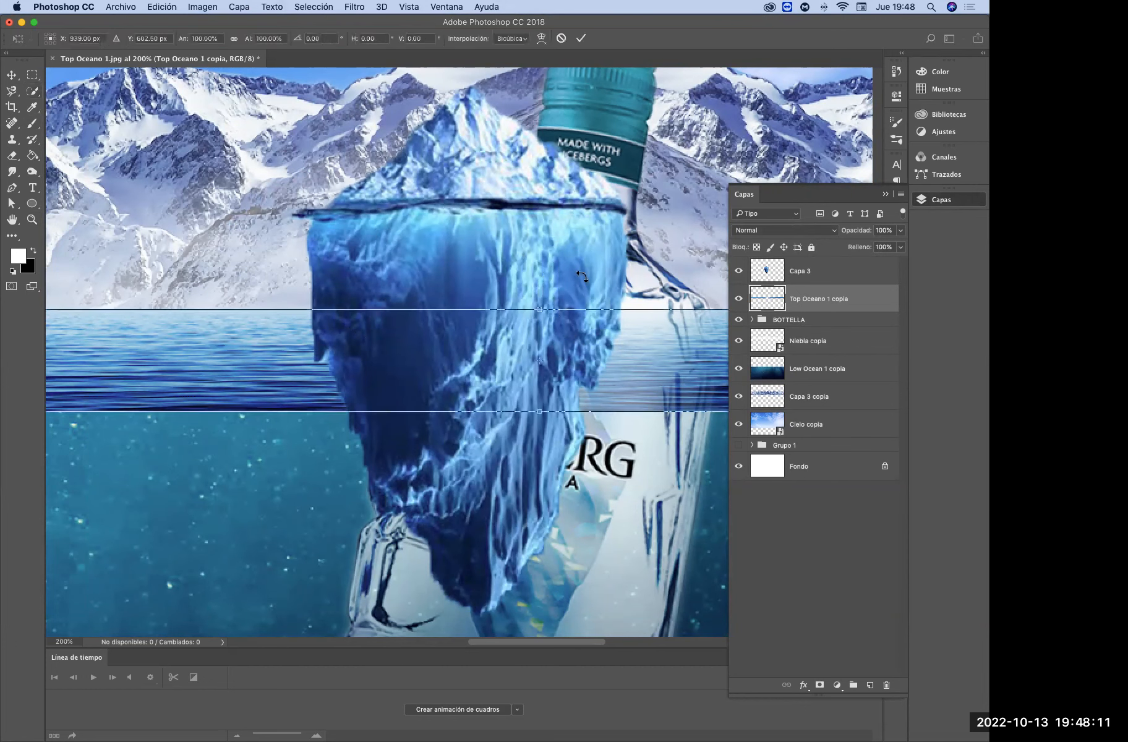
pyautogui.press('Escape')
pyautogui.click(12, 76)
pyautogui.moveTo(475, 161); pyautogui.dragTo(257, 204)
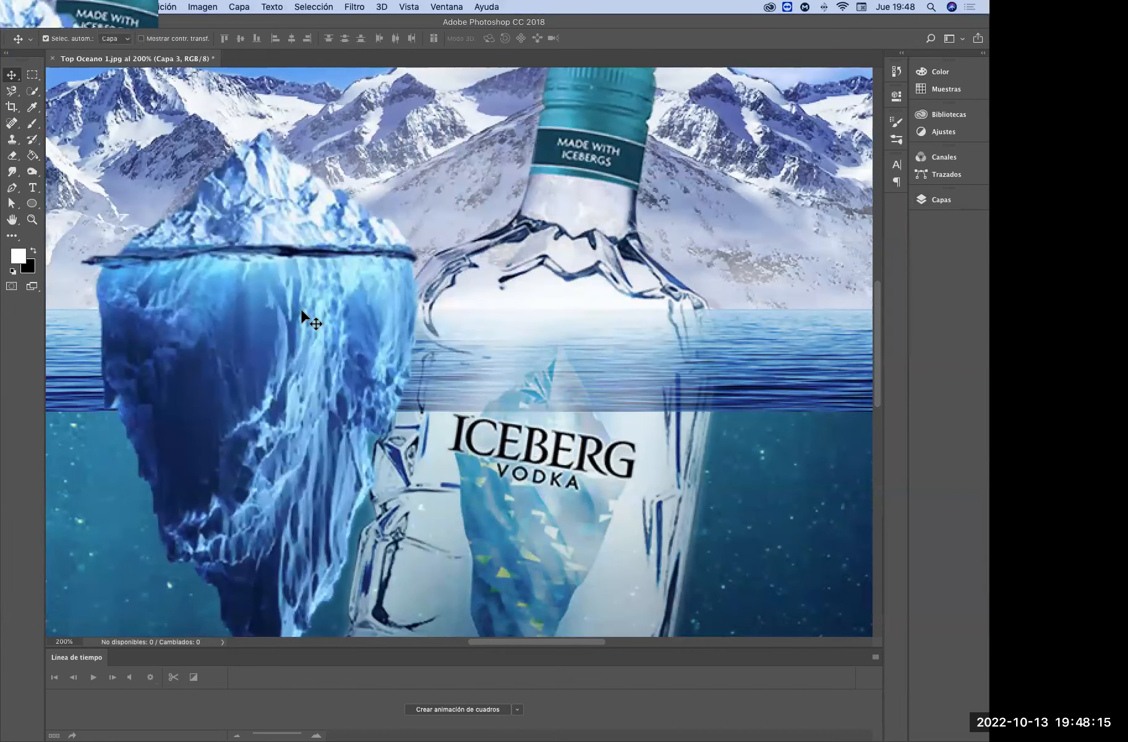
# Apply the Shake Reduction filter (Estabilizador de imagen) to the iceberg layer with its preset settings
pyautogui.click(362, 9)
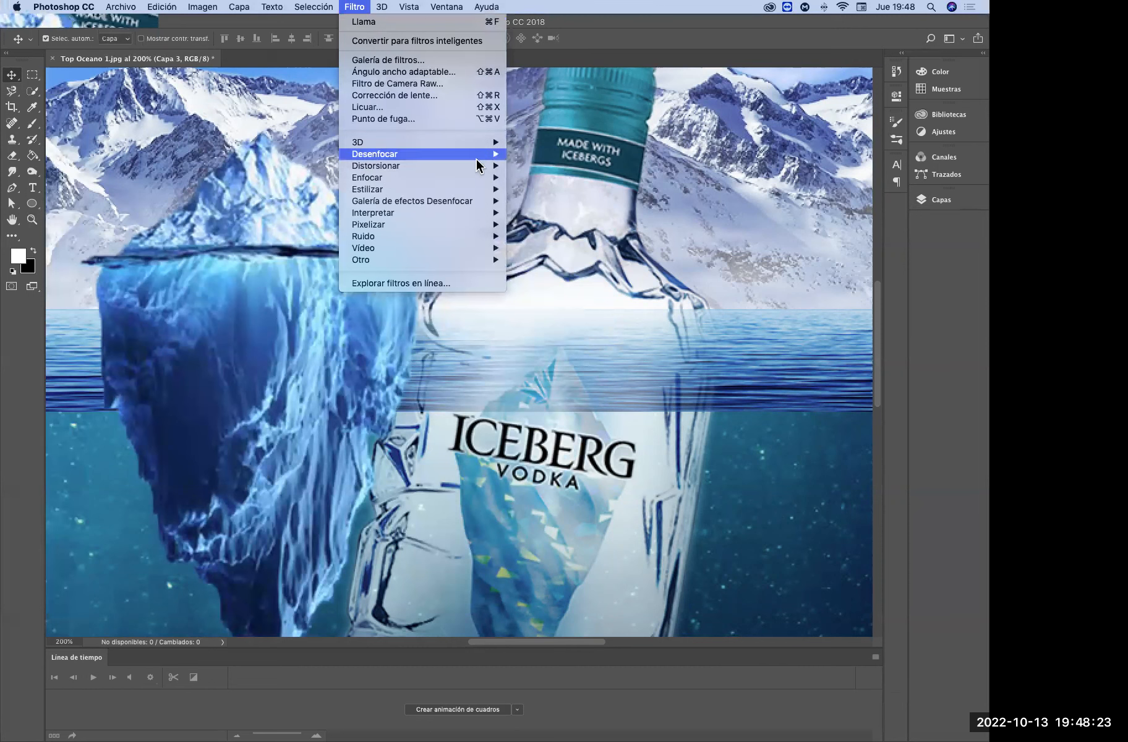
pyautogui.moveTo(469, 180)
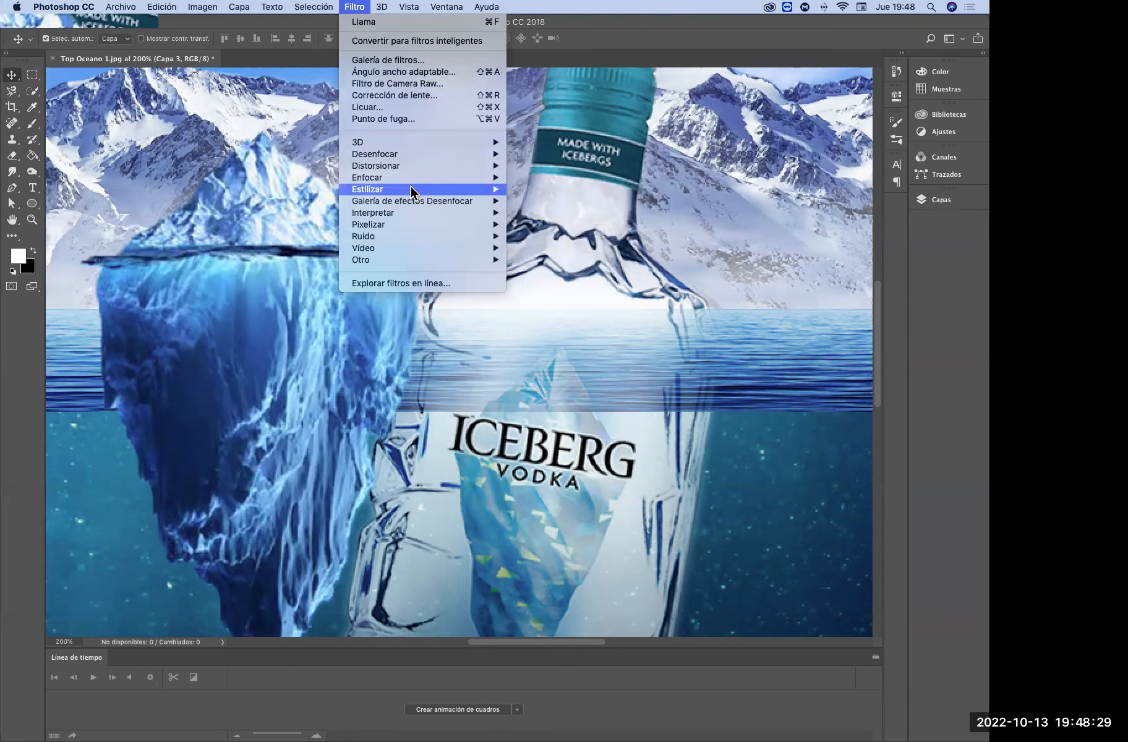
pyautogui.moveTo(411, 178)
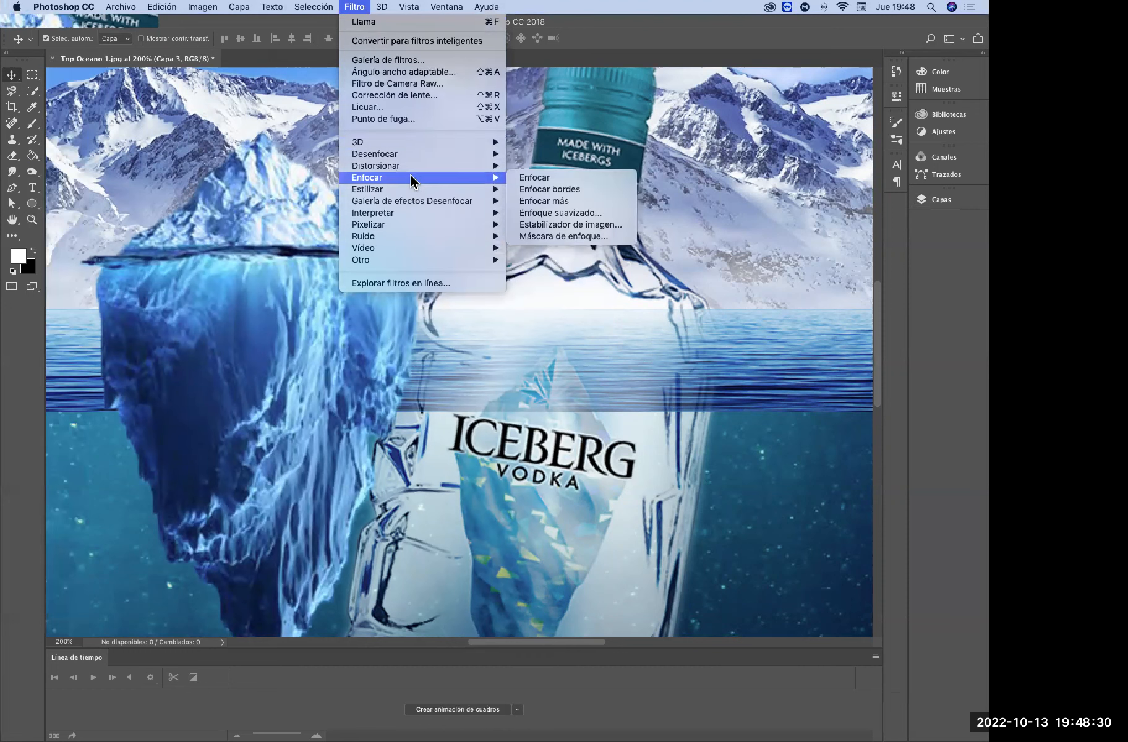
pyautogui.click(599, 224)
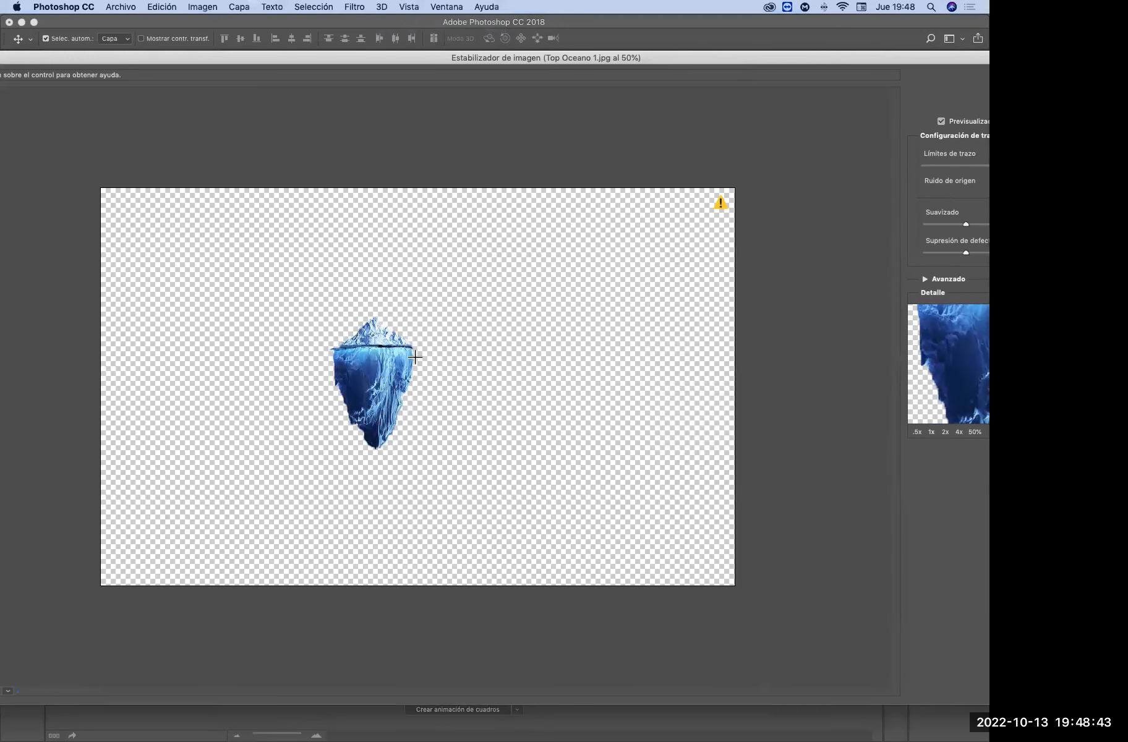
pyautogui.moveTo(581, 55); pyautogui.dragTo(469, 27)
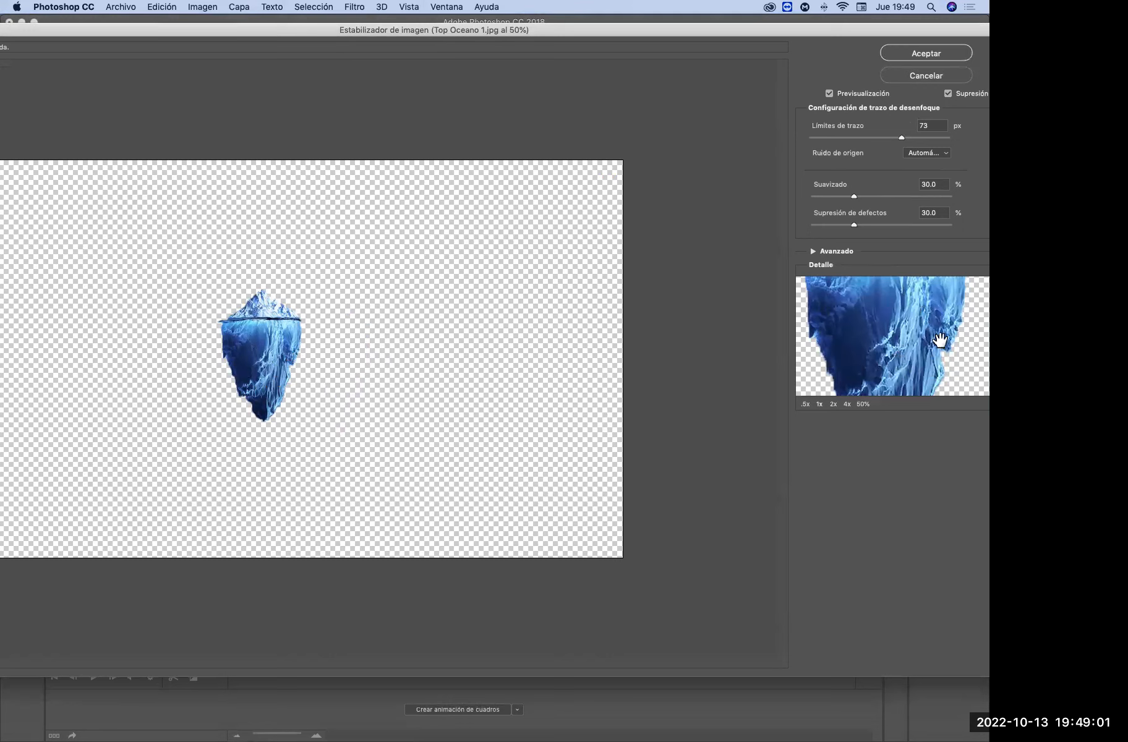
pyautogui.click(928, 52)
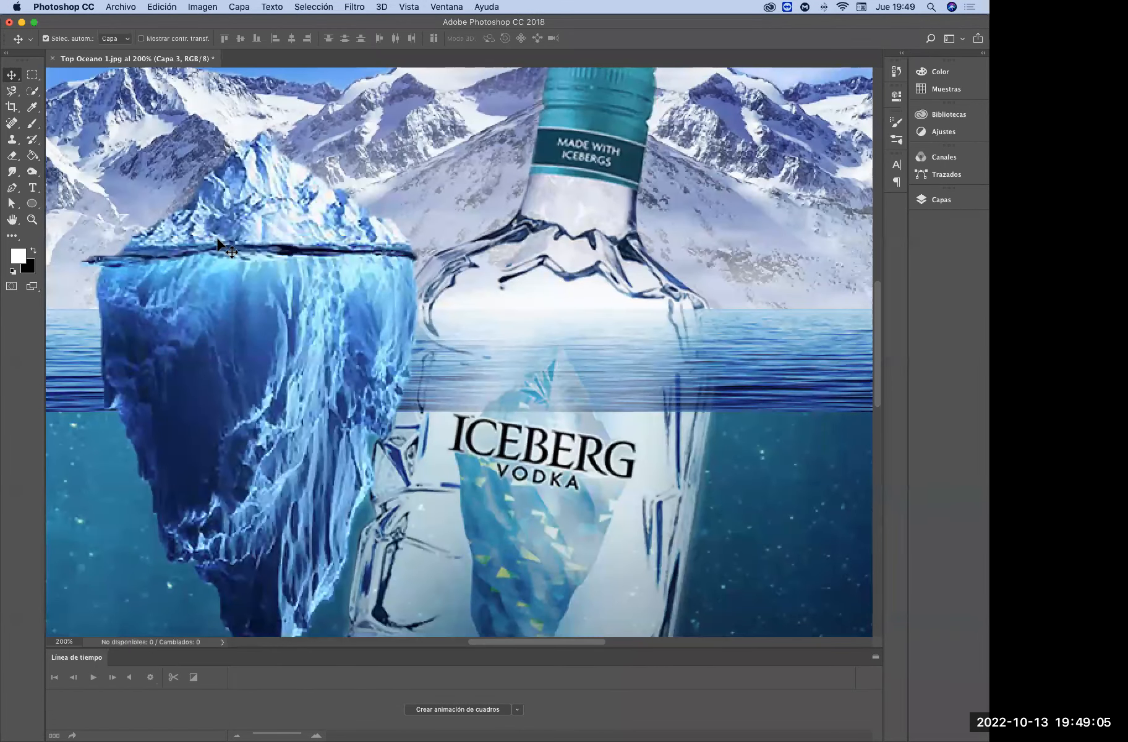
# Start the Smart Sharpen filter (Enfoque suavizado) on the iceberg with Cantidad 131 % and Radio 0.9 px, showing the whole iceberg in the preview
pyautogui.click(357, 8)
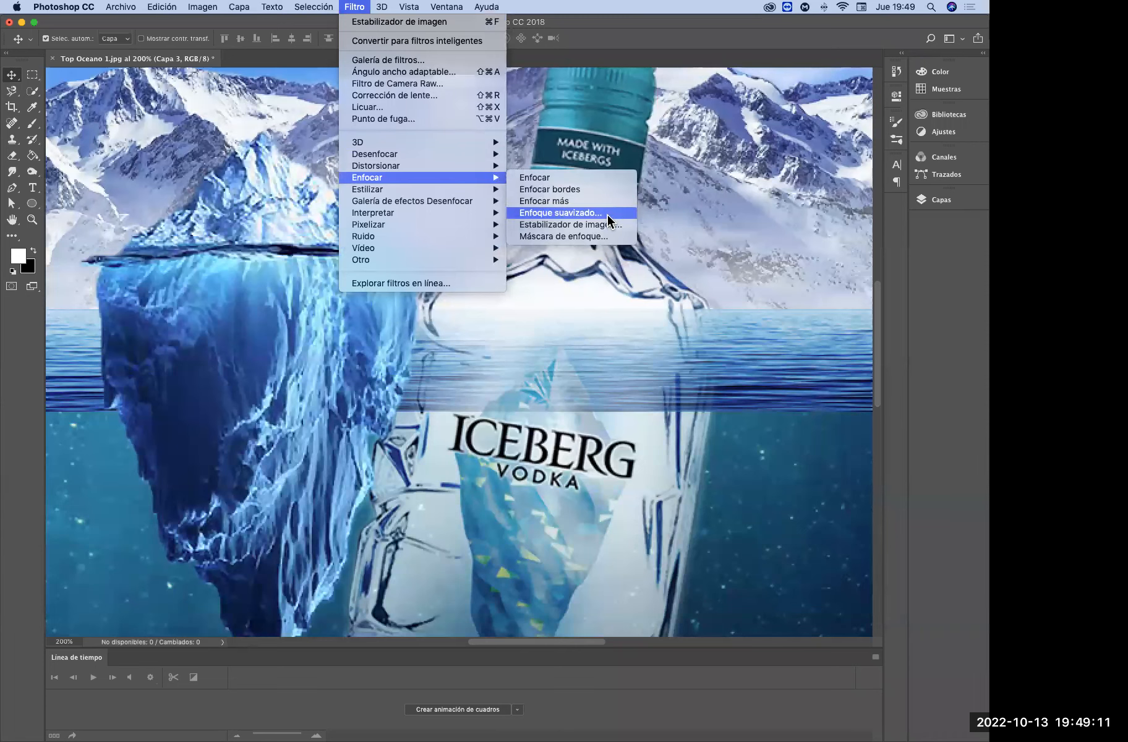
pyautogui.click(619, 219)
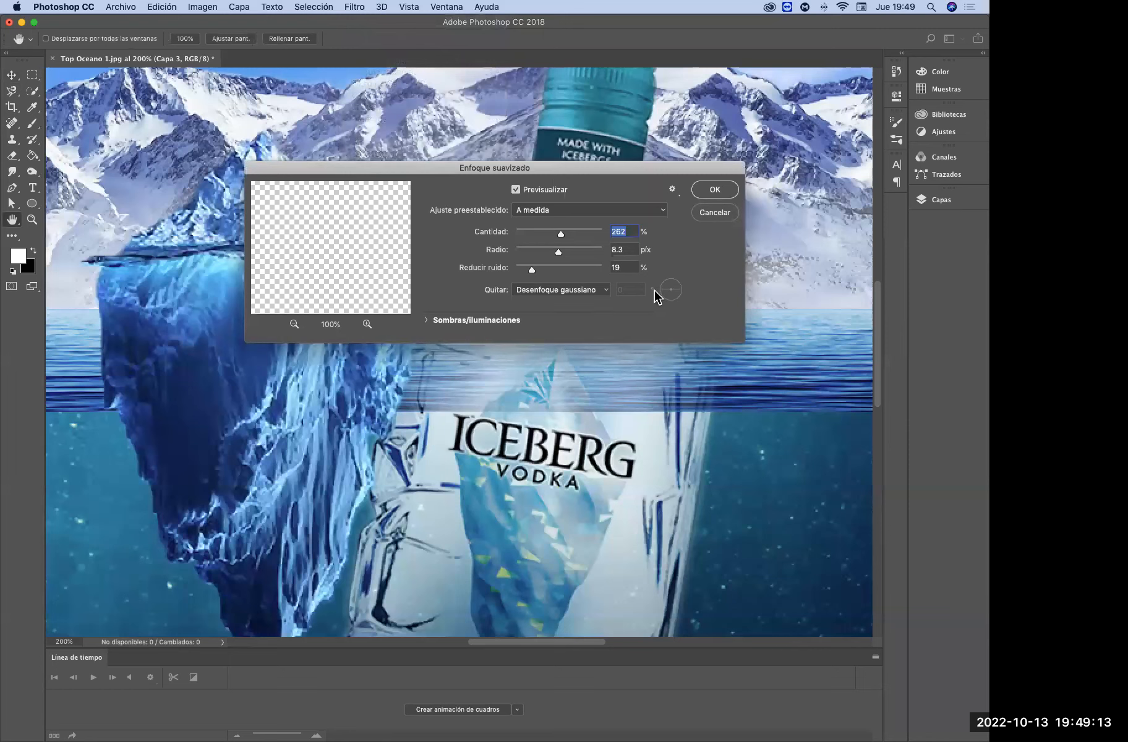
pyautogui.moveTo(511, 169); pyautogui.dragTo(678, 120)
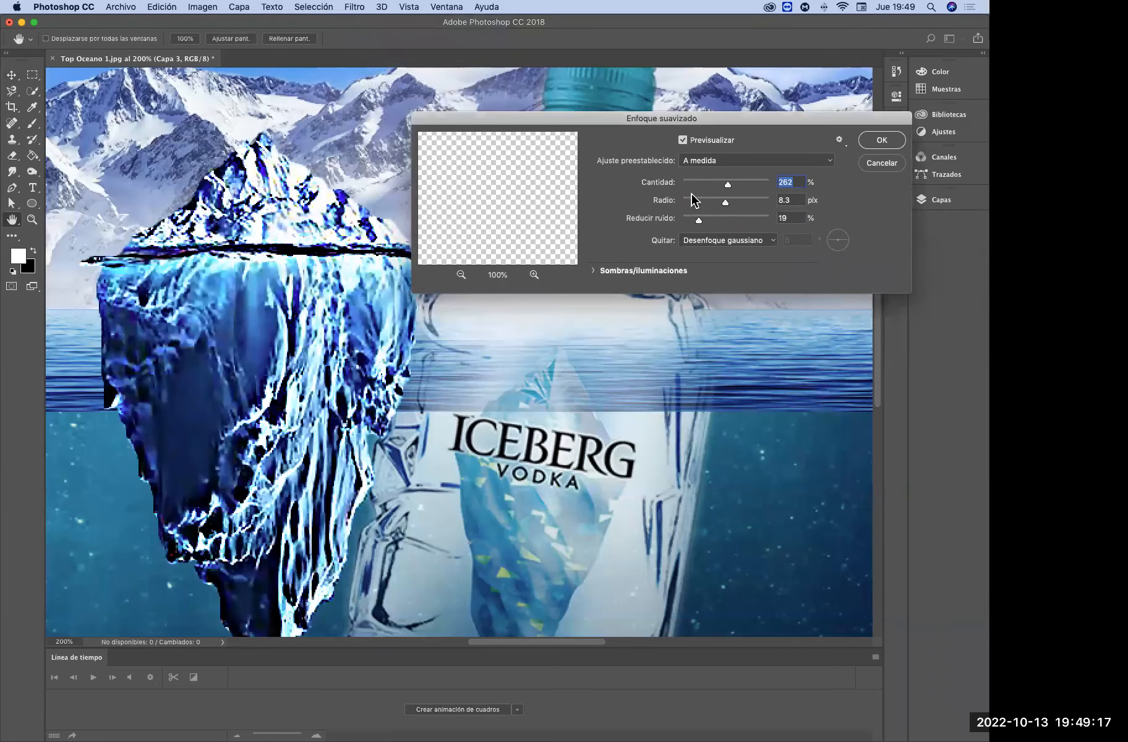
pyautogui.click(459, 275)
pyautogui.click(461, 275)
pyautogui.click(460, 276)
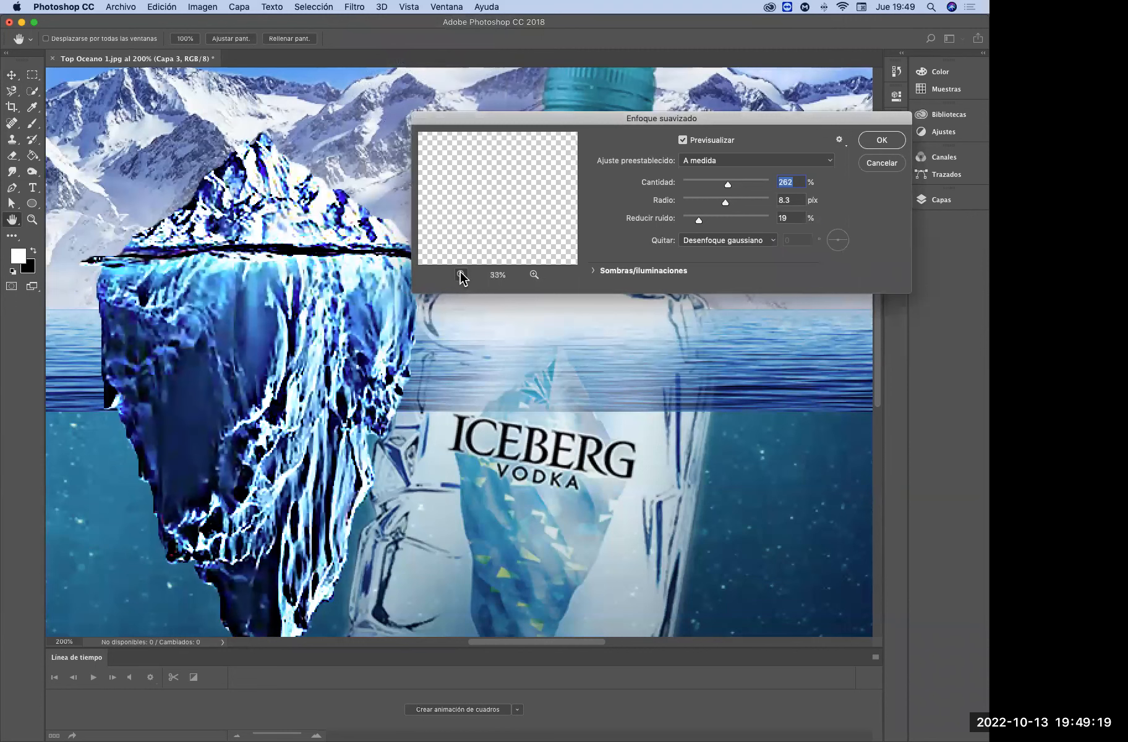
pyautogui.click(461, 276)
pyautogui.moveTo(728, 185); pyautogui.dragTo(705, 184)
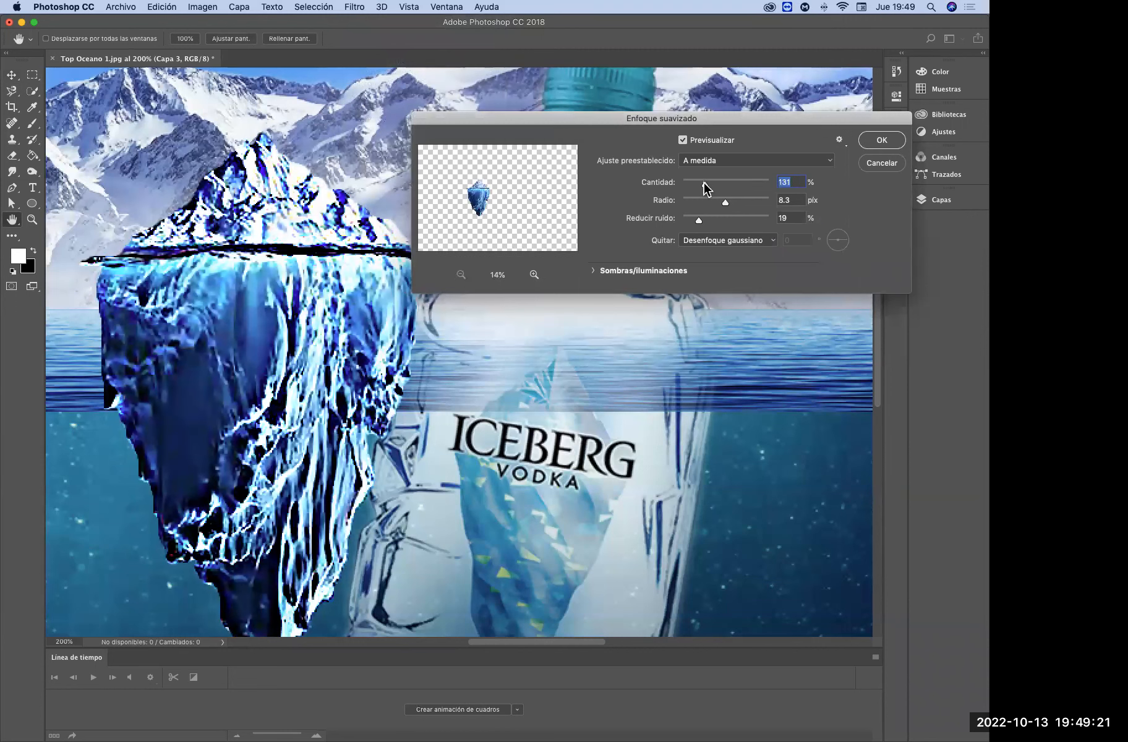
pyautogui.click(695, 202)
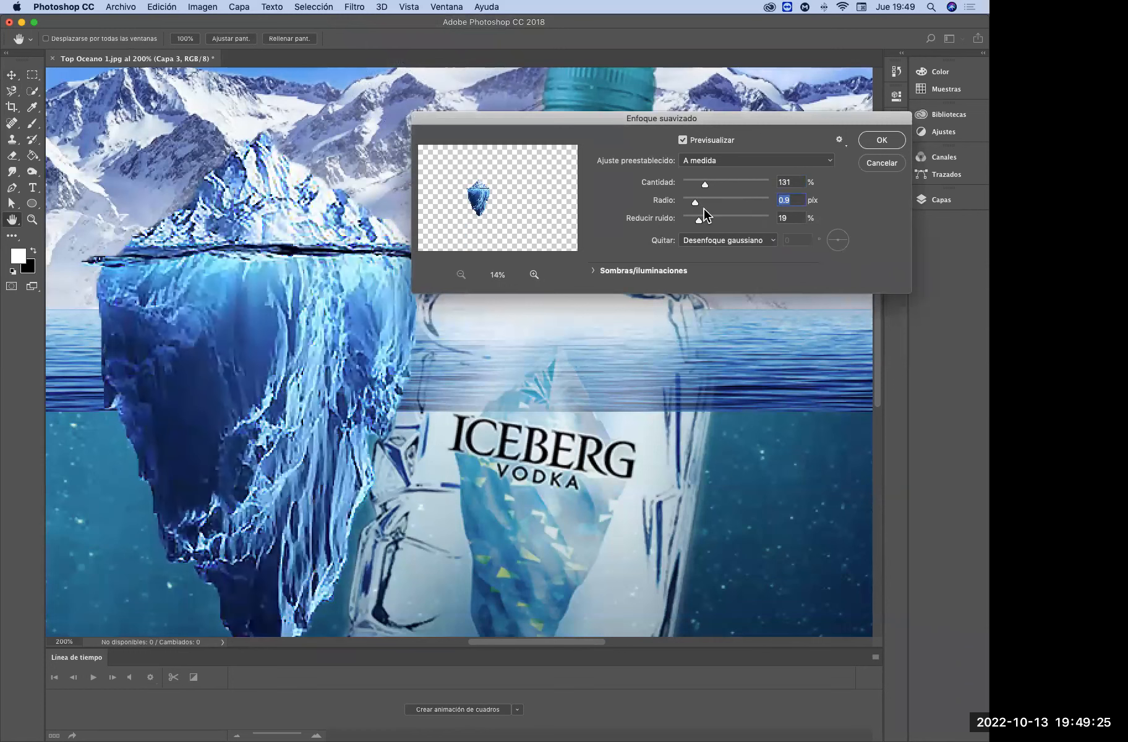
# Increase the noise reduction, fine-tune the sharpening amount and apply the Smart Sharpen filter to the iceberg
pyautogui.moveTo(700, 220); pyautogui.dragTo(718, 220)
pyautogui.moveTo(706, 185); pyautogui.dragTo(708, 182)
pyautogui.moveTo(712, 182); pyautogui.dragTo(704, 183)
pyautogui.click(880, 142)
# Move the sharpened iceberg farther left and down so its waterline sits on the ocean surface
pyautogui.press('super+0')
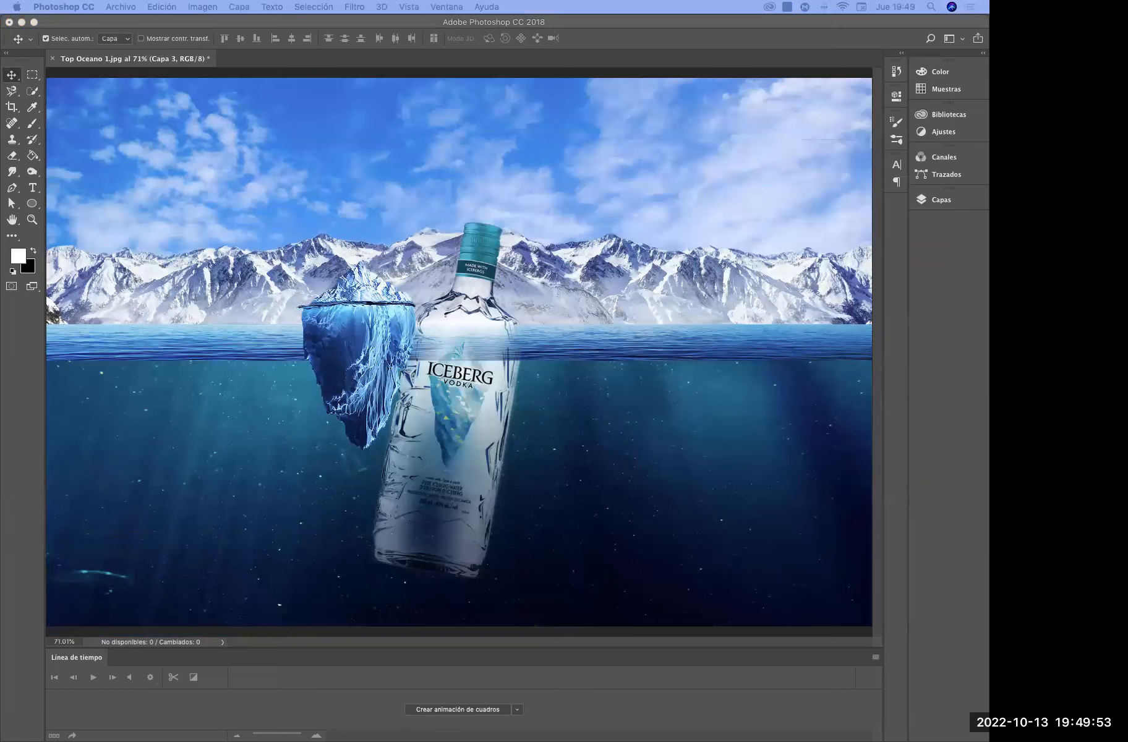
pyautogui.moveTo(380, 263); pyautogui.dragTo(217, 310)
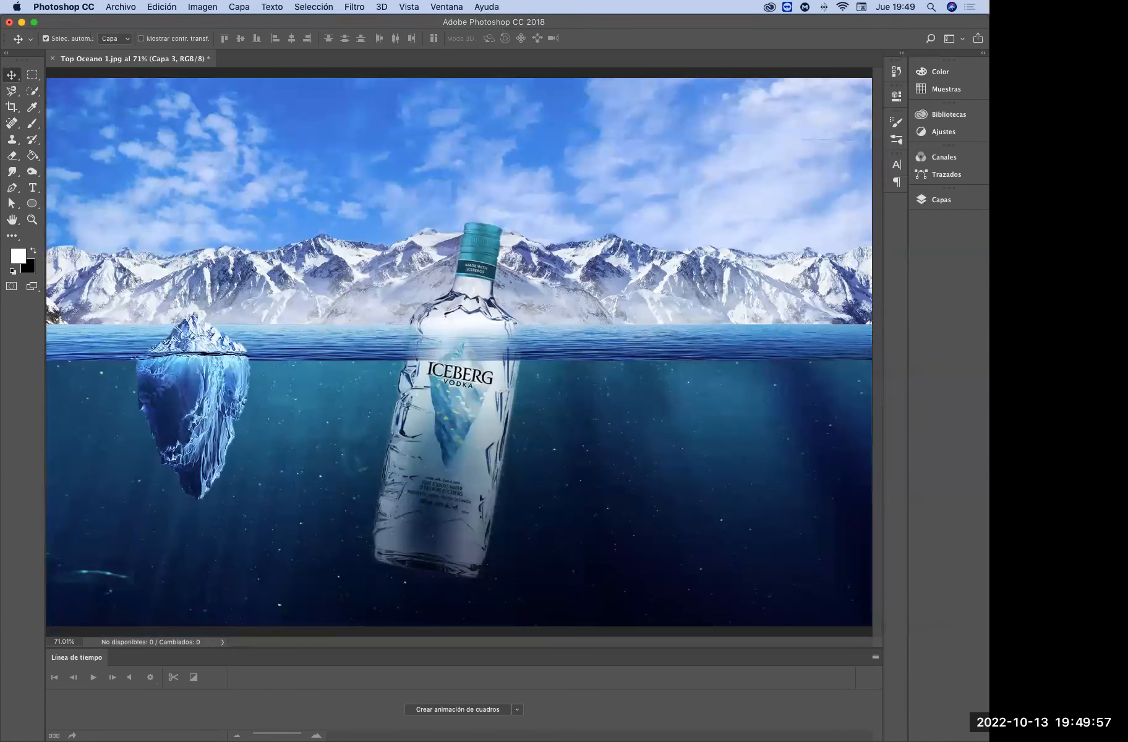
# Duplicate the iceberg to the other side of the bottle and enlarge the copy to about 149 % with its waterline on the ocean surface
pyautogui.moveTo(205, 383); pyautogui.dragTo(204, 382)
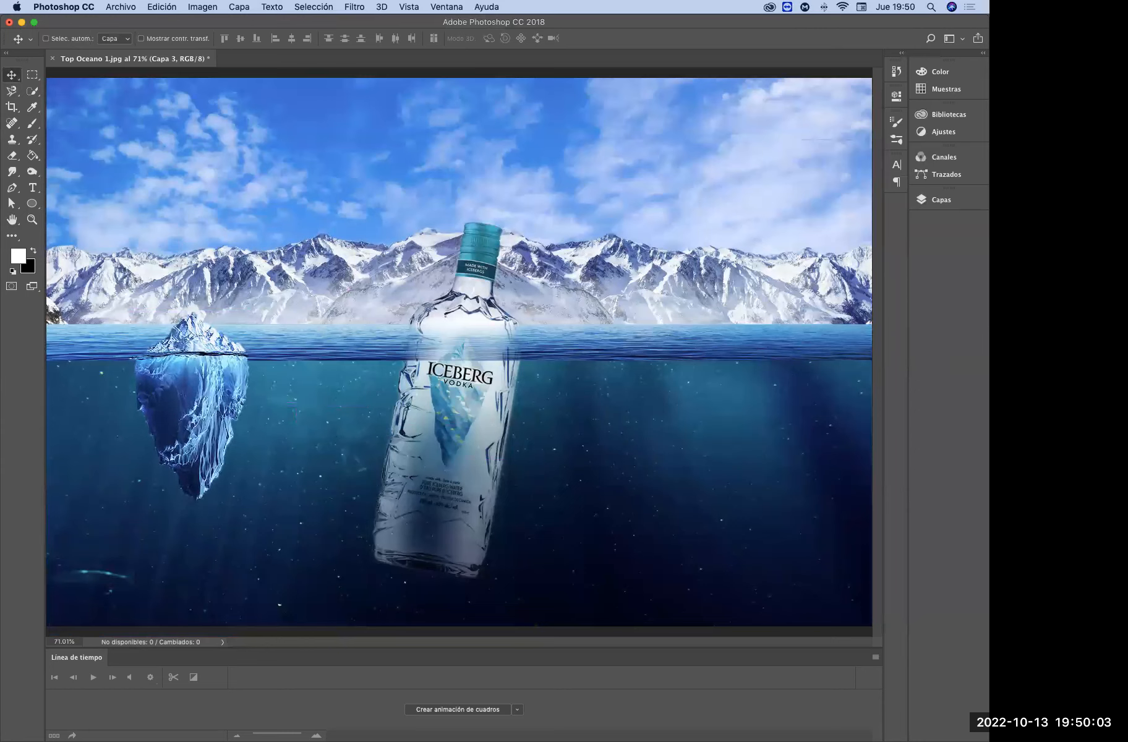
pyautogui.moveTo(205, 383); pyautogui.dragTo(745, 383)
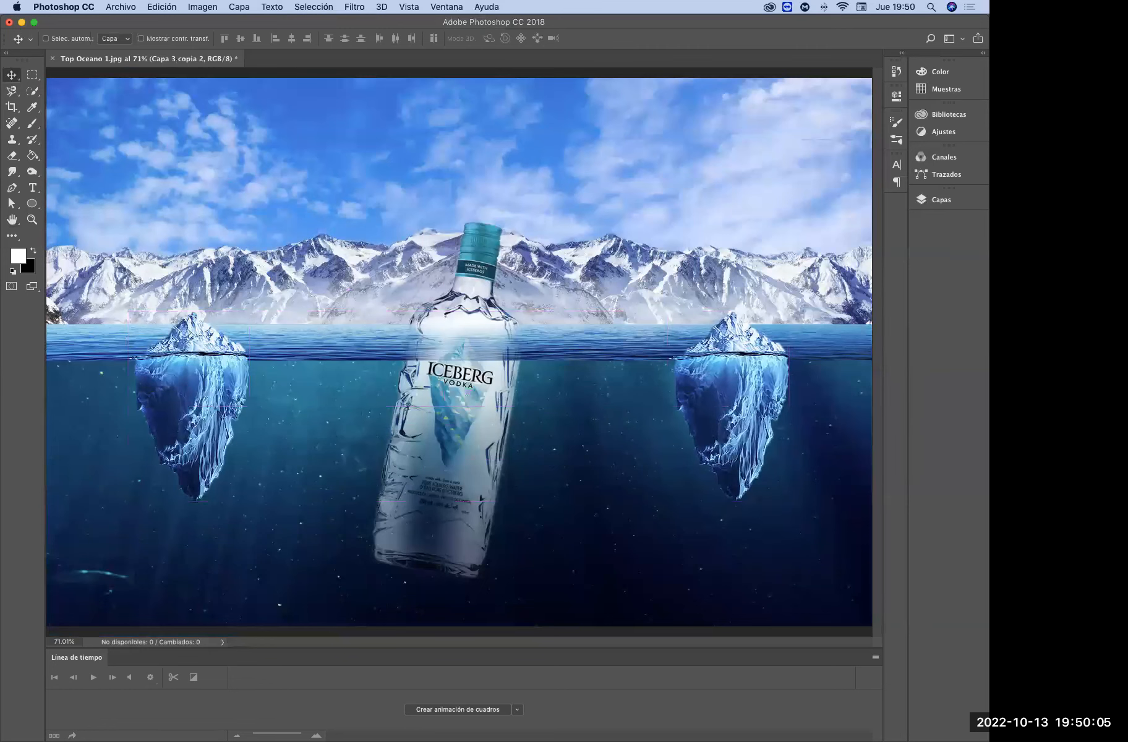
pyautogui.press('super+t')
pyautogui.moveTo(789, 311); pyautogui.dragTo(833, 301)
pyautogui.moveTo(790, 360); pyautogui.dragTo(776, 347)
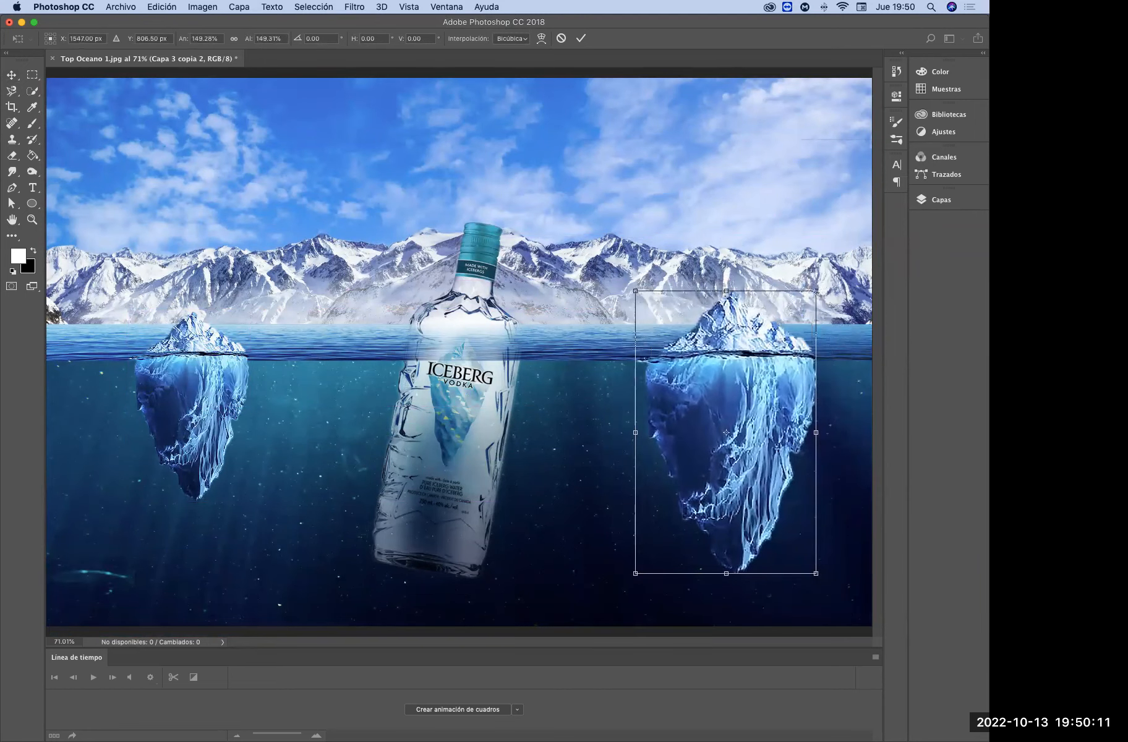
pyautogui.press('Return')
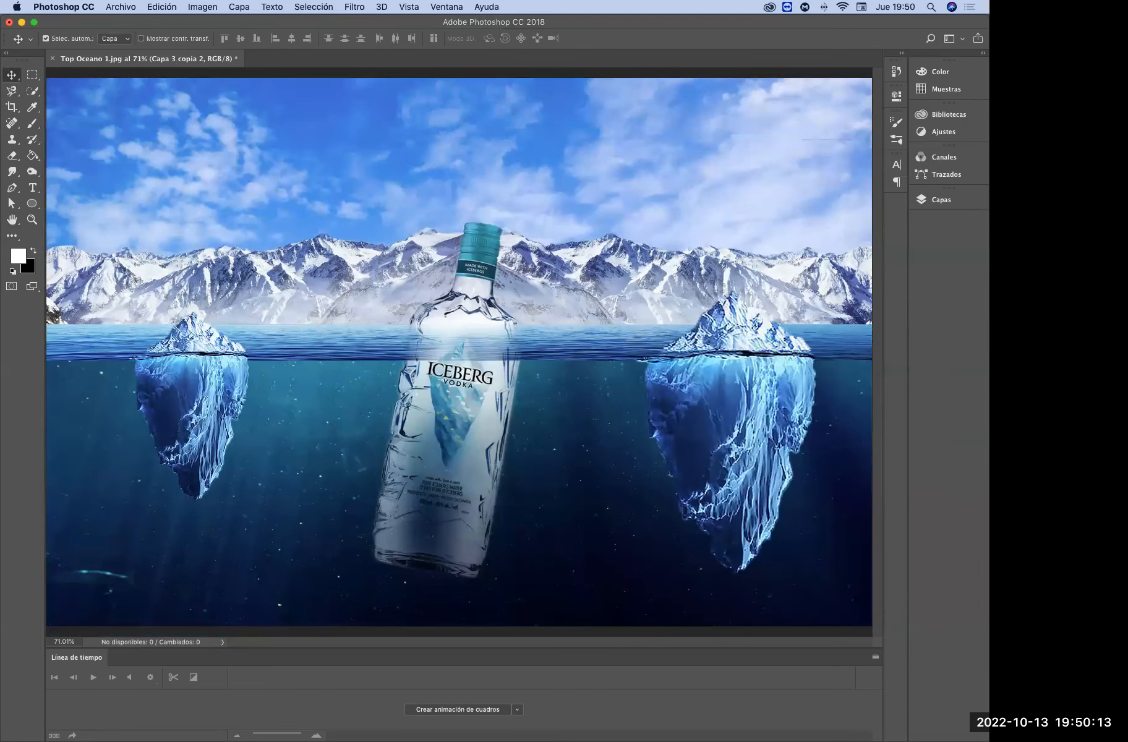
# Scale the BOTTELLA group up to about 104 % and reposition the bottle slightly higher between the two icebergs
pyautogui.click(942, 200)
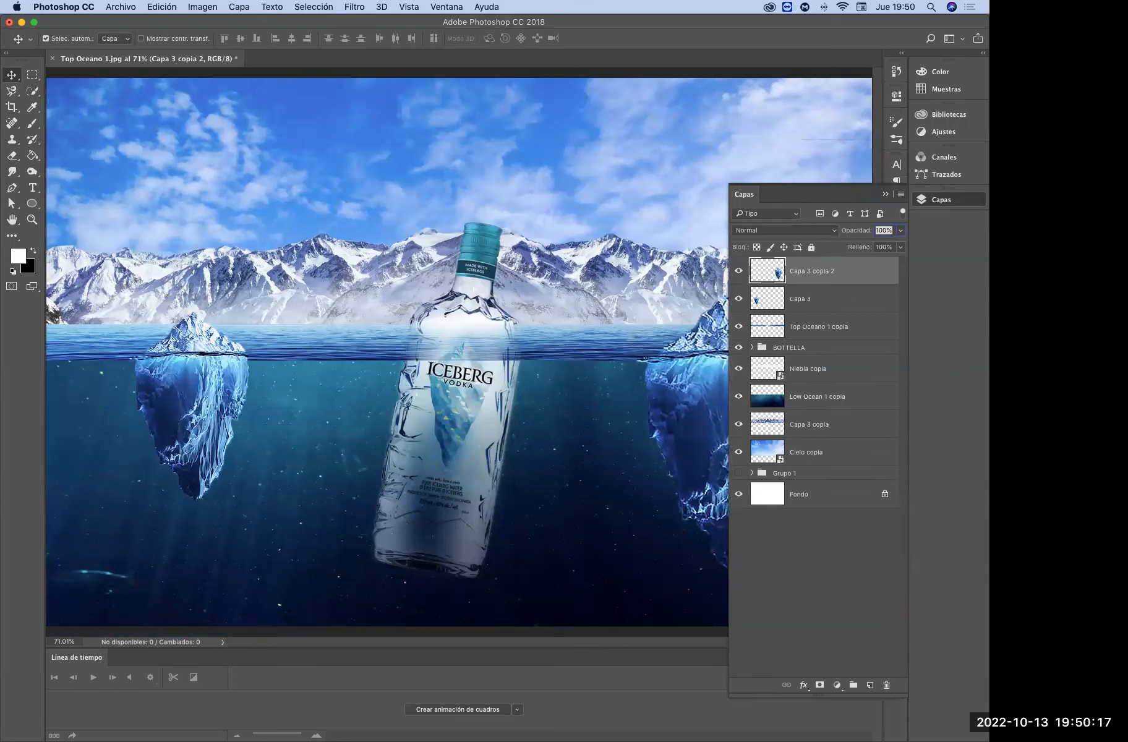
pyautogui.click(790, 348)
pyautogui.press('super+t')
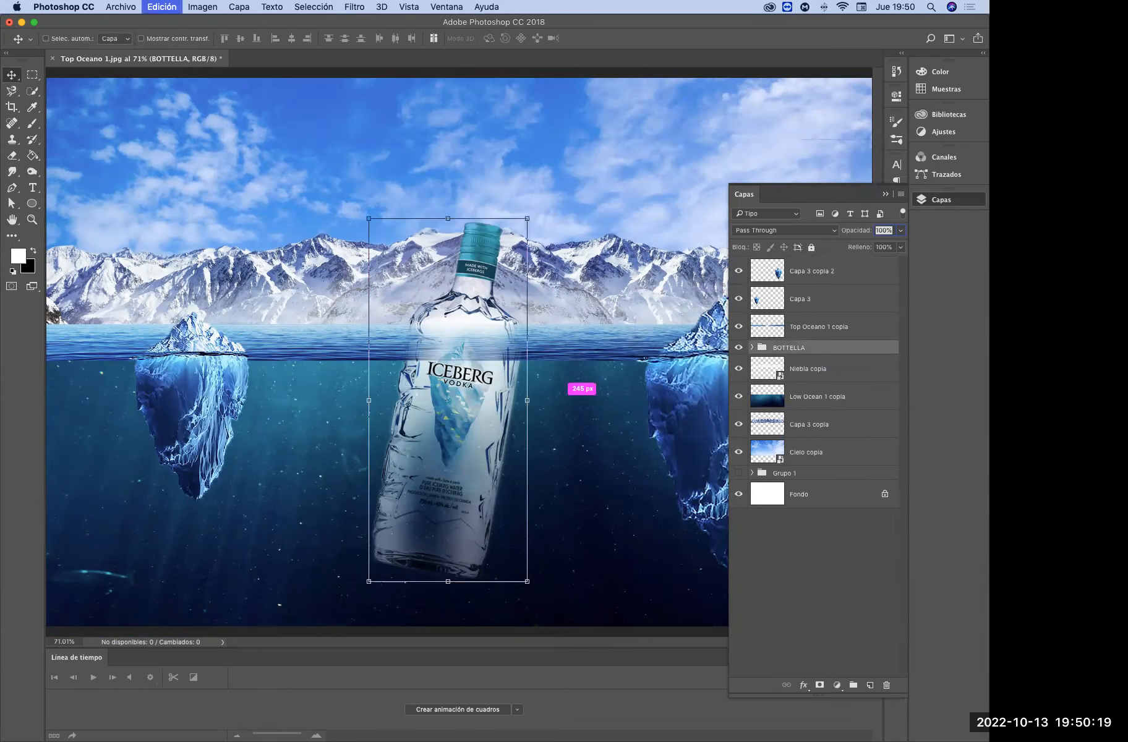
pyautogui.moveTo(526, 219); pyautogui.dragTo(541, 189)
pyautogui.moveTo(506, 255); pyautogui.dragTo(507, 262)
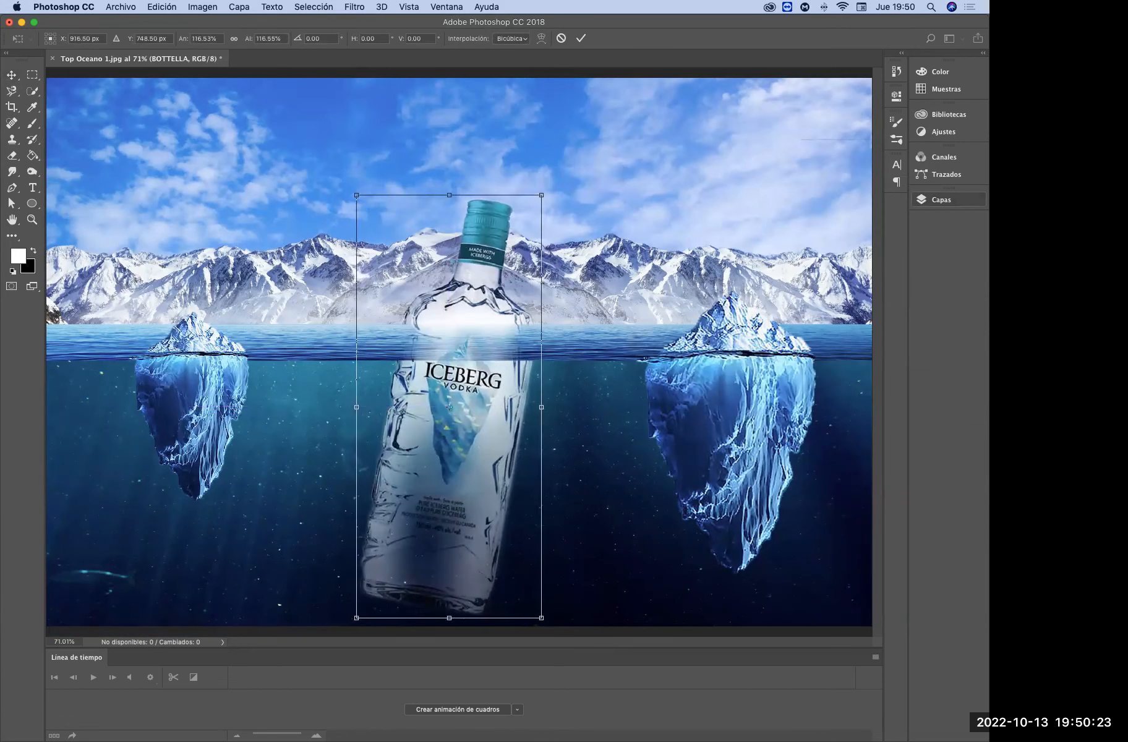
pyautogui.press('super+0')
pyautogui.press('super+0')
pyautogui.moveTo(502, 423); pyautogui.dragTo(504, 408)
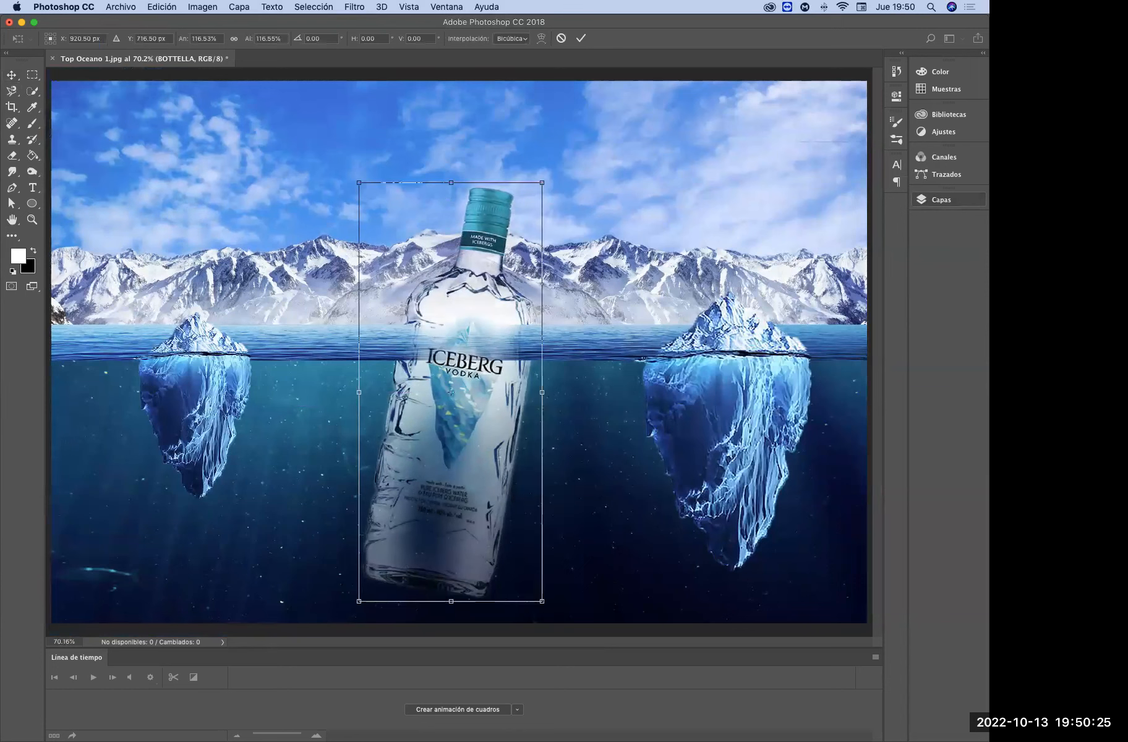
pyautogui.moveTo(542, 183); pyautogui.dragTo(532, 206)
pyautogui.moveTo(497, 322); pyautogui.dragTo(498, 323)
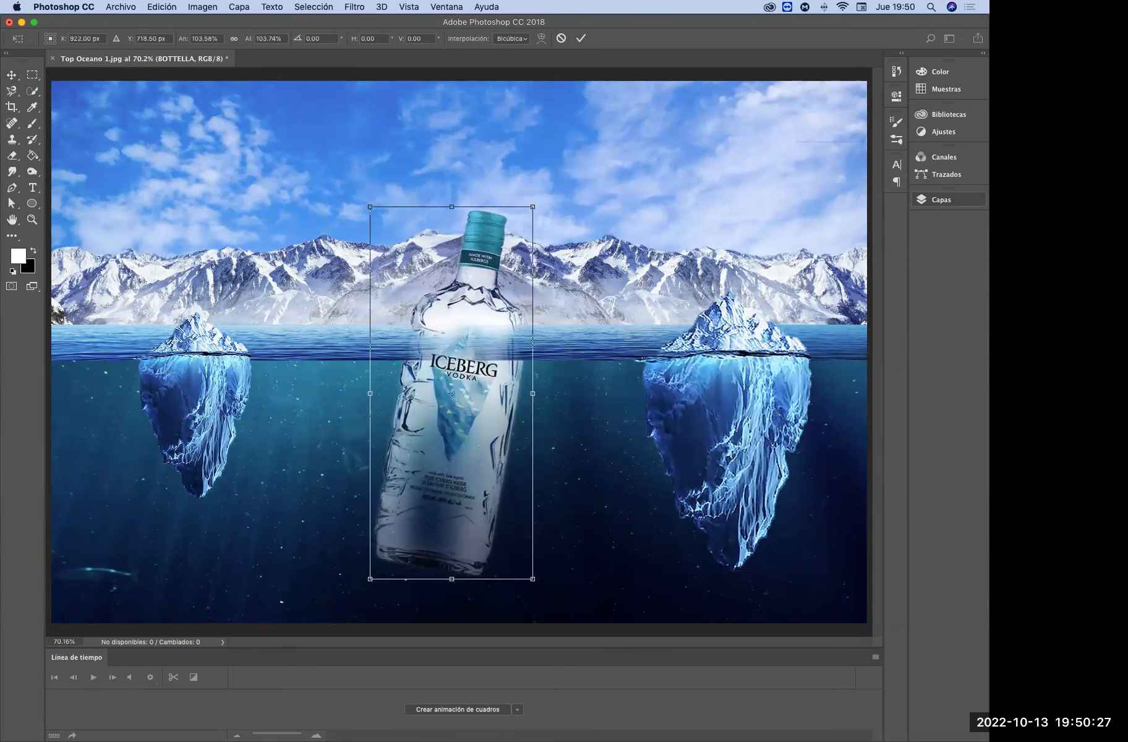
pyautogui.press('Return')
# Shrink the larger iceberg and move both icebergs closer to the bottle, keeping their waterlines on the ocean surface
pyautogui.click(730, 427)
pyautogui.press('super+t')
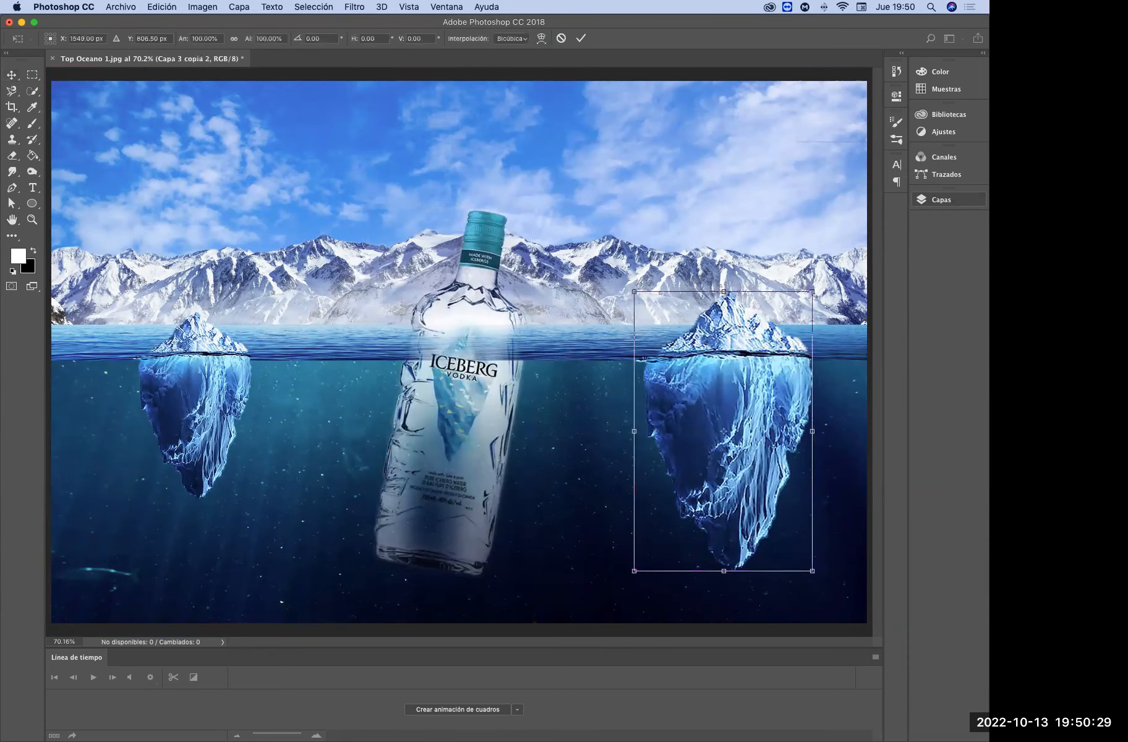
pyautogui.moveTo(812, 292); pyautogui.dragTo(784, 345)
pyautogui.press('Return')
pyautogui.moveTo(210, 356); pyautogui.dragTo(238, 362)
pyautogui.moveTo(757, 412); pyautogui.dragTo(721, 434)
pyautogui.moveTo(238, 372); pyautogui.dragTo(227, 371)
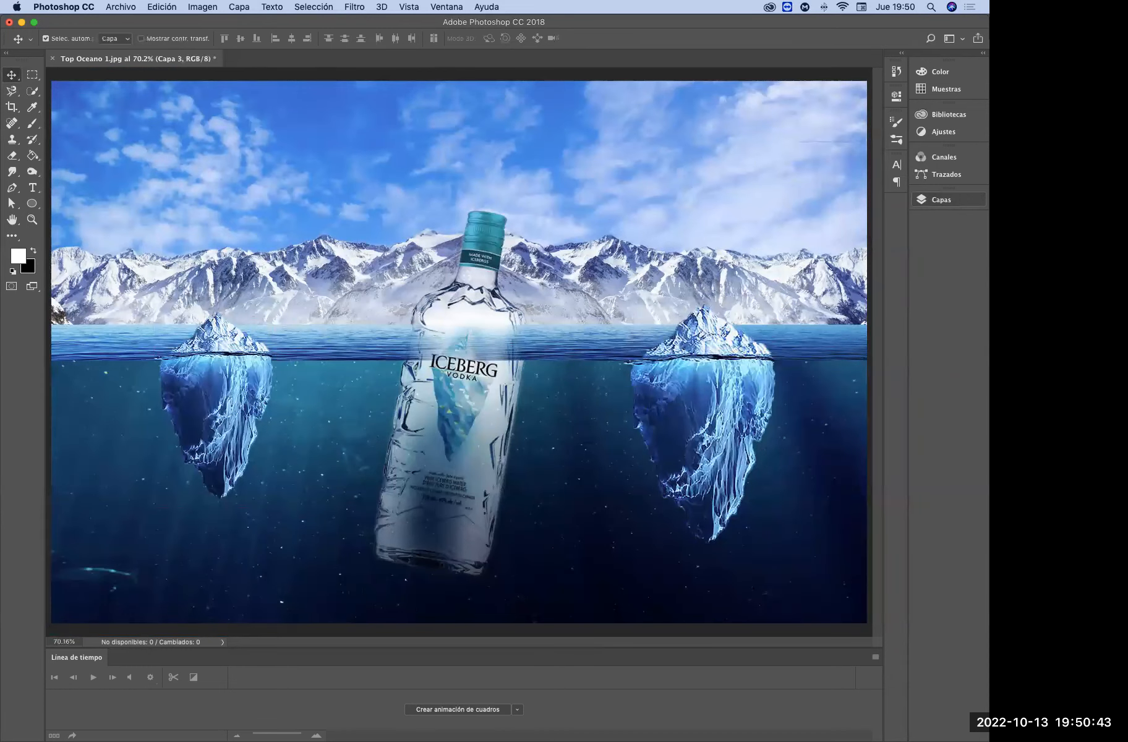
# Duplicate the Luz Efecto layer out of Grupo 1 to just above Capa 3, with Grupo 1 hidden and collapsed, and rasterize the copy
pyautogui.click(941, 199)
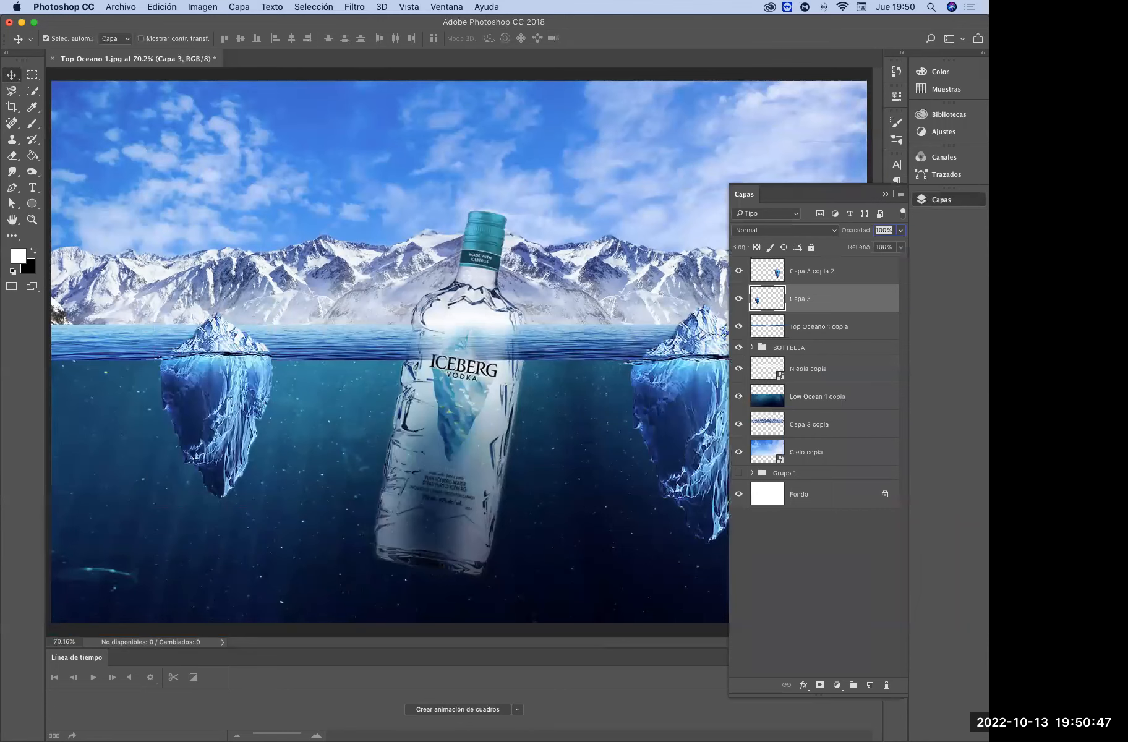
pyautogui.click(791, 328)
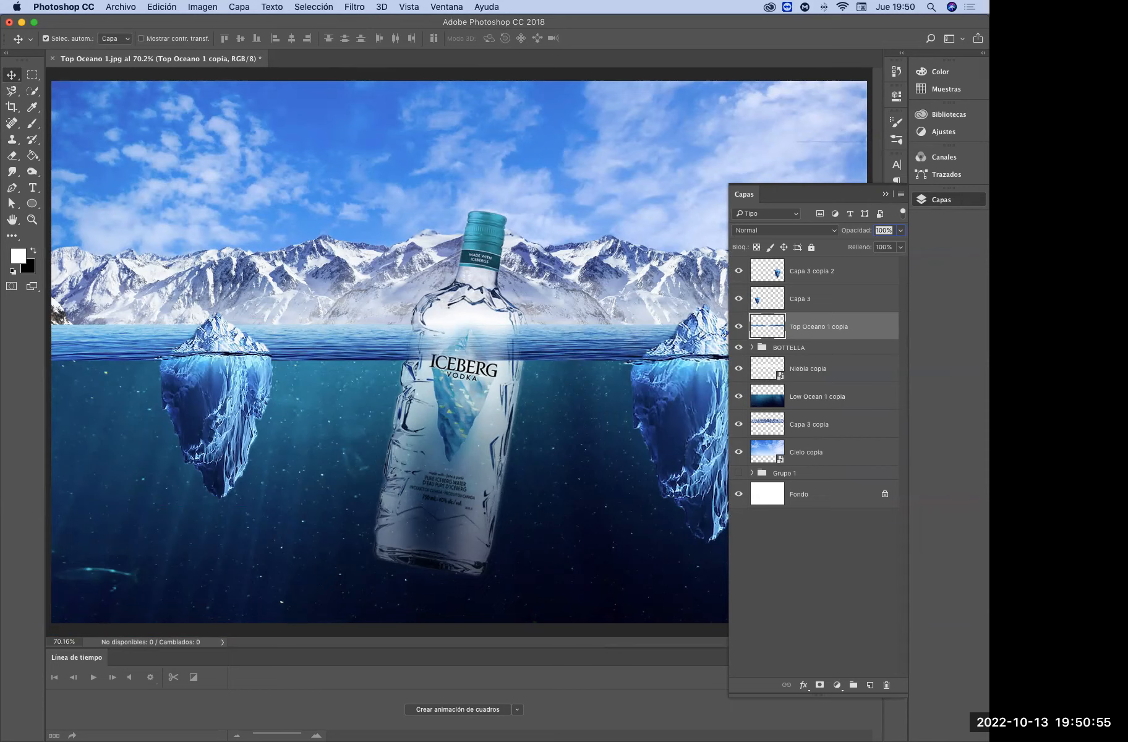
pyautogui.click(785, 473)
pyautogui.click(752, 473)
pyautogui.click(739, 473)
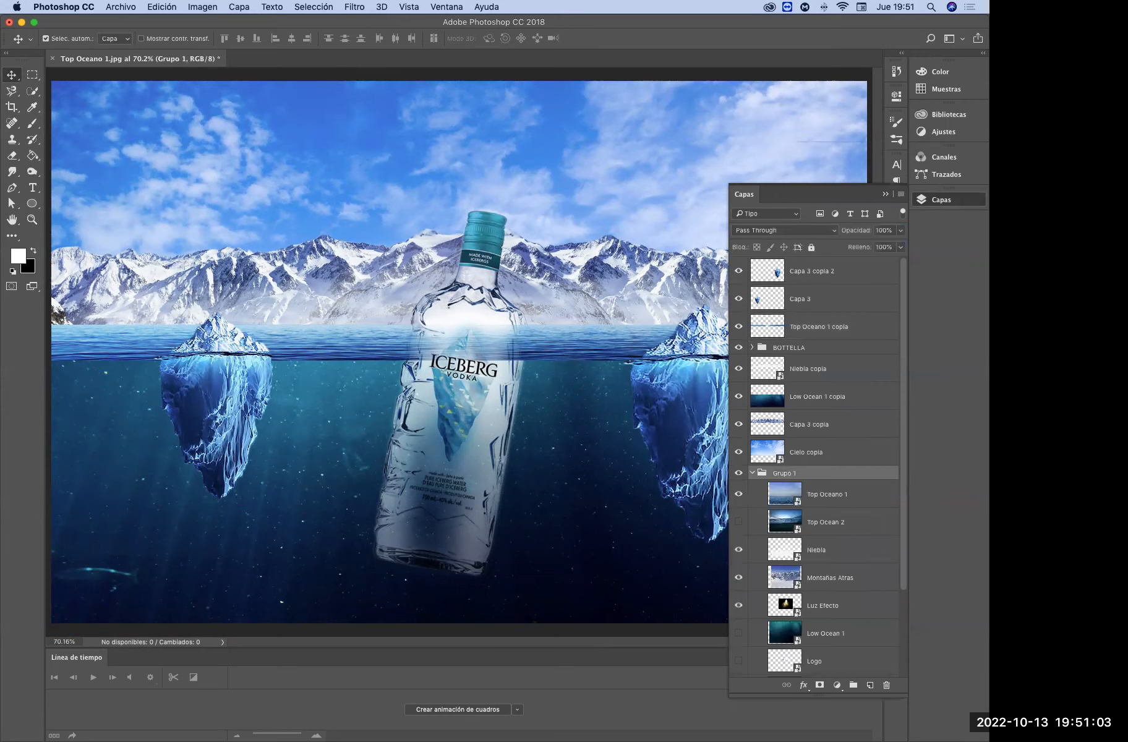
pyautogui.moveTo(858, 609); pyautogui.dragTo(871, 685)
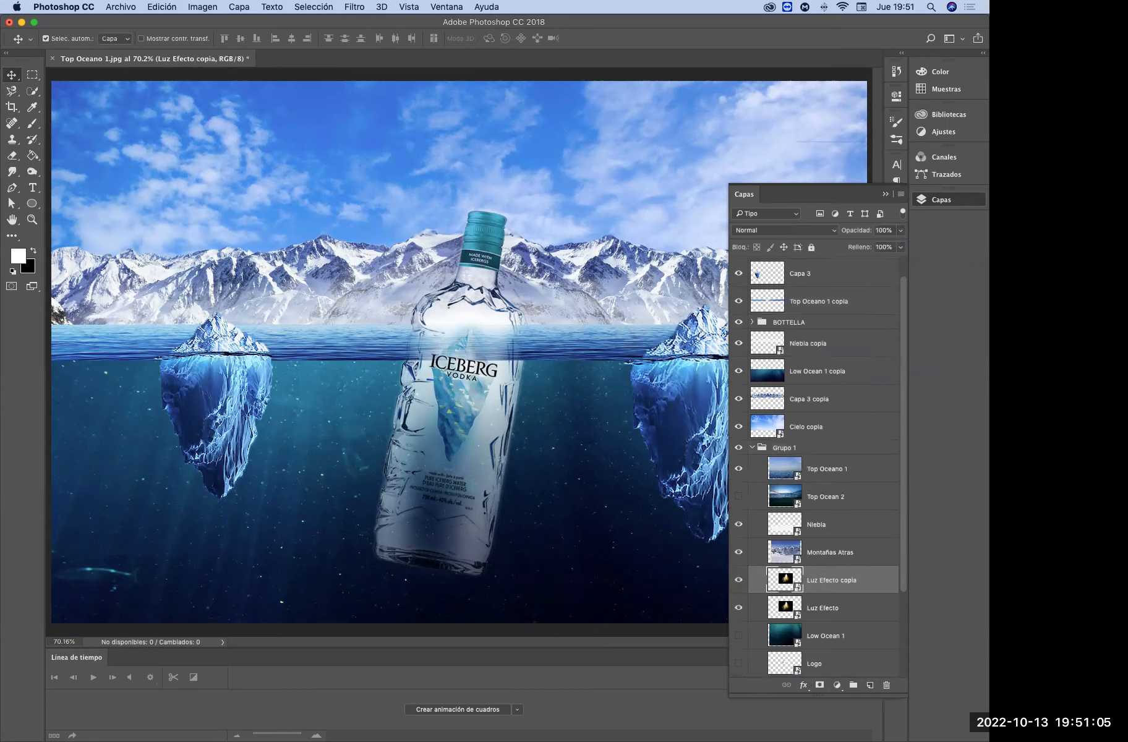
pyautogui.moveTo(829, 581); pyautogui.dragTo(823, 273)
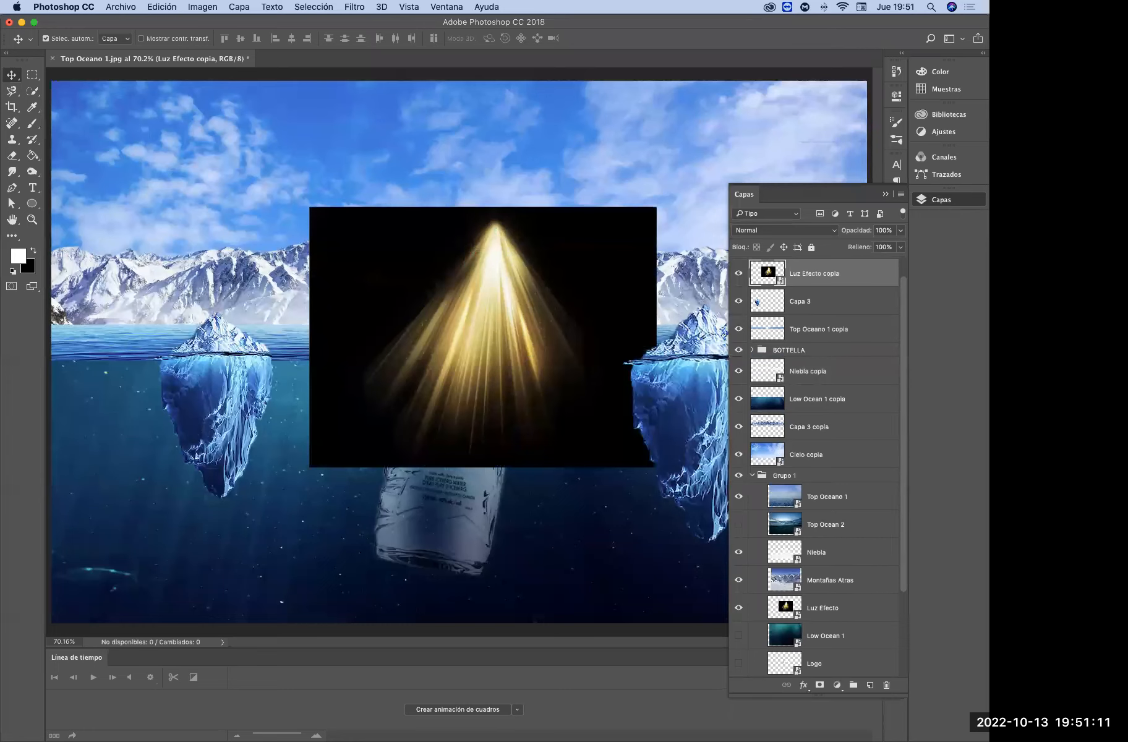
pyautogui.click(752, 476)
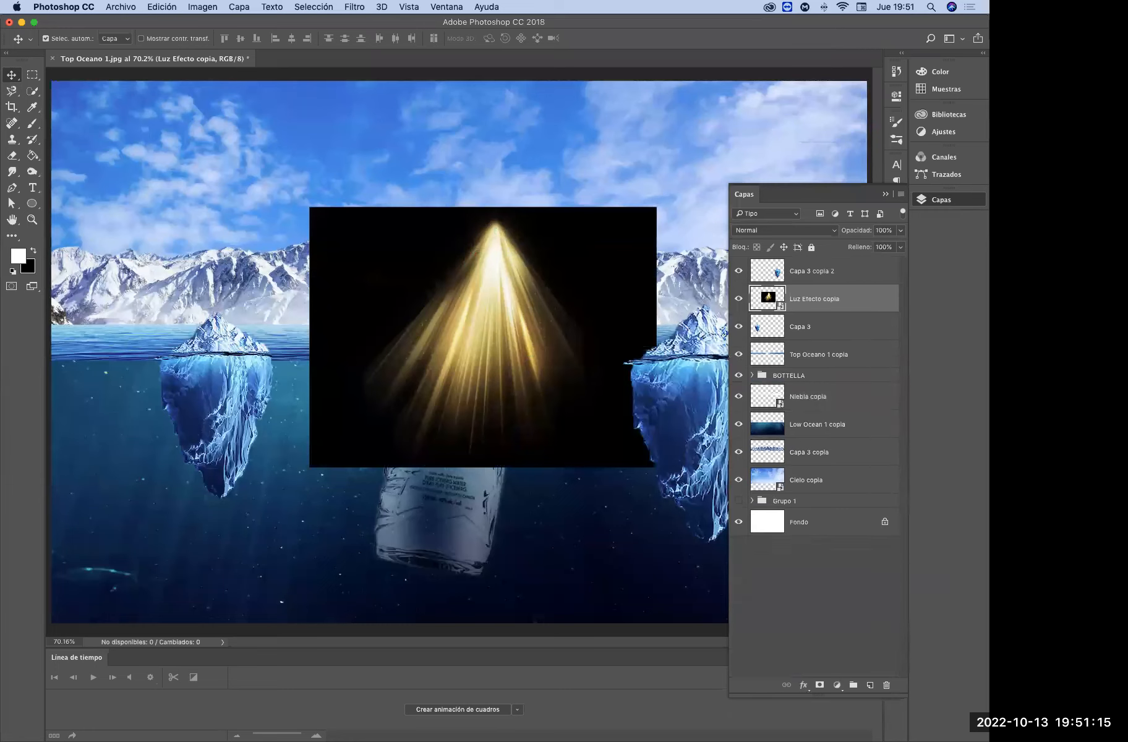
pyautogui.rightClick(811, 299)
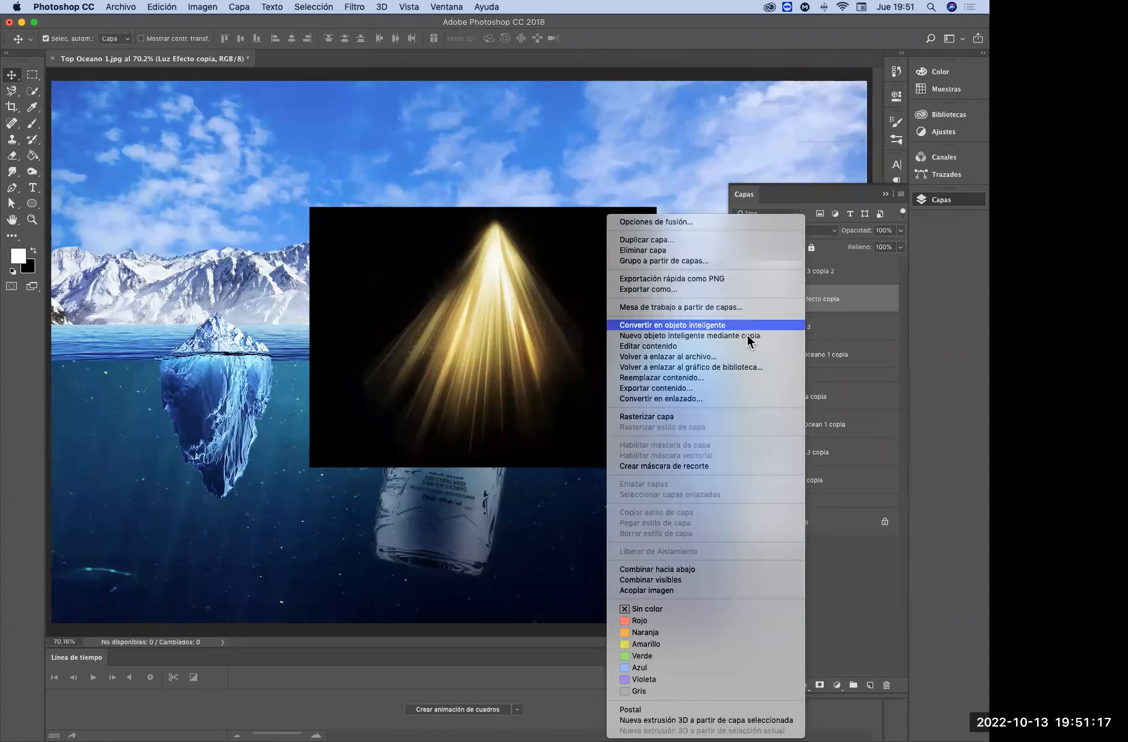
pyautogui.click(680, 420)
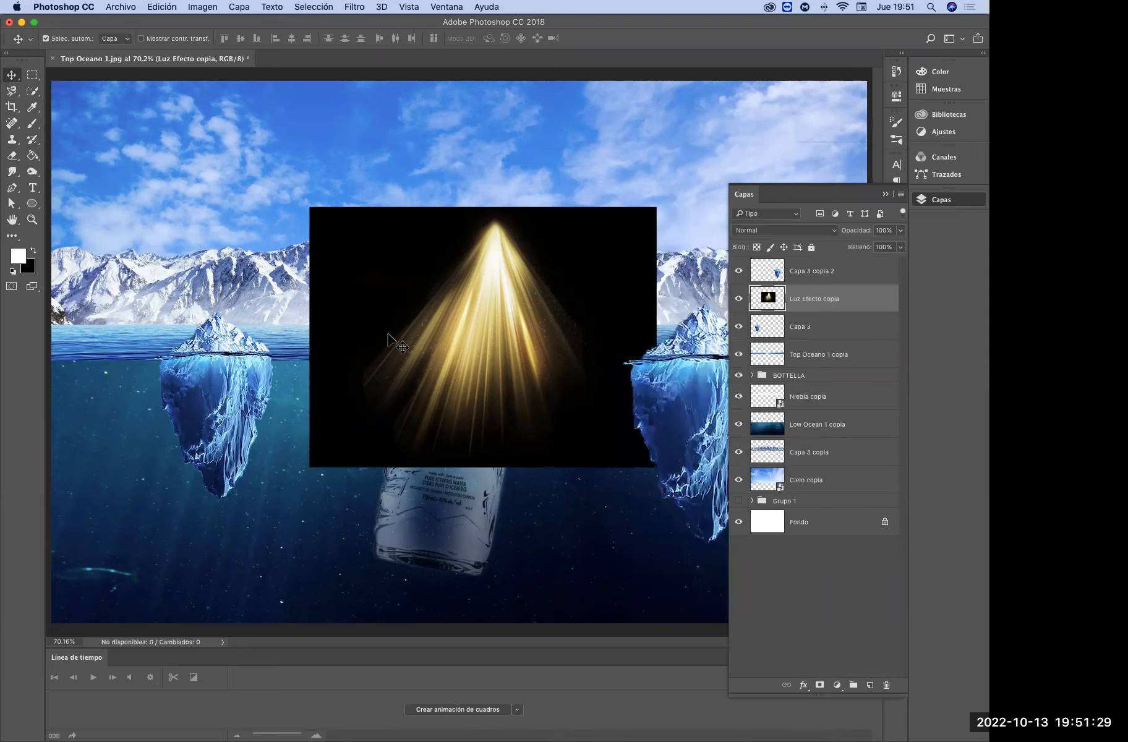
# Add a new layer above the light effect and set the foreground colour to the warm off-white fefef1 for the Brush tool
pyautogui.click(870, 684)
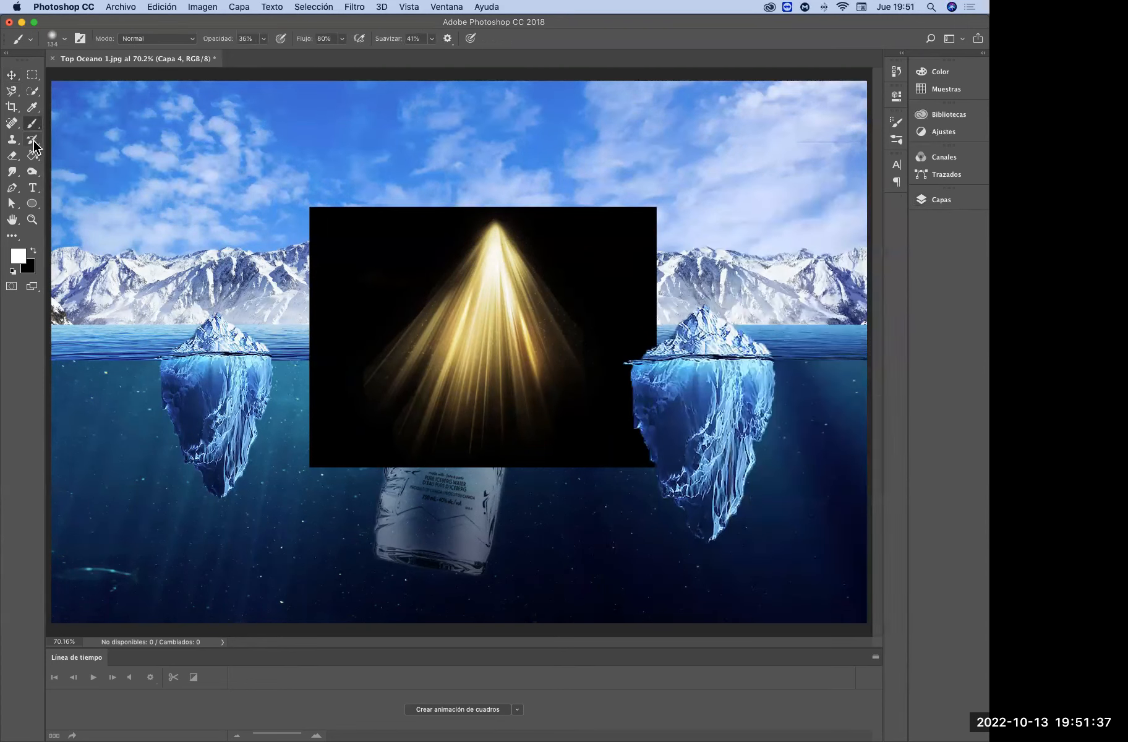
pyautogui.click(20, 256)
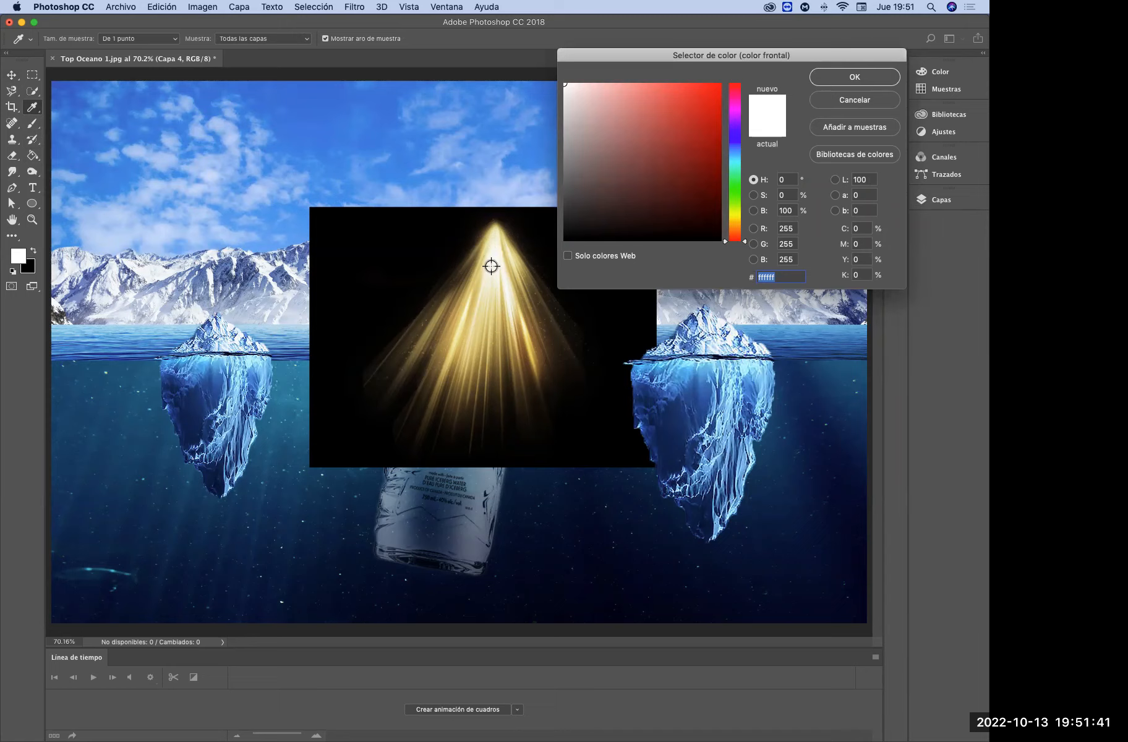
pyautogui.moveTo(735, 213); pyautogui.dragTo(736, 224)
pyautogui.click(594, 85)
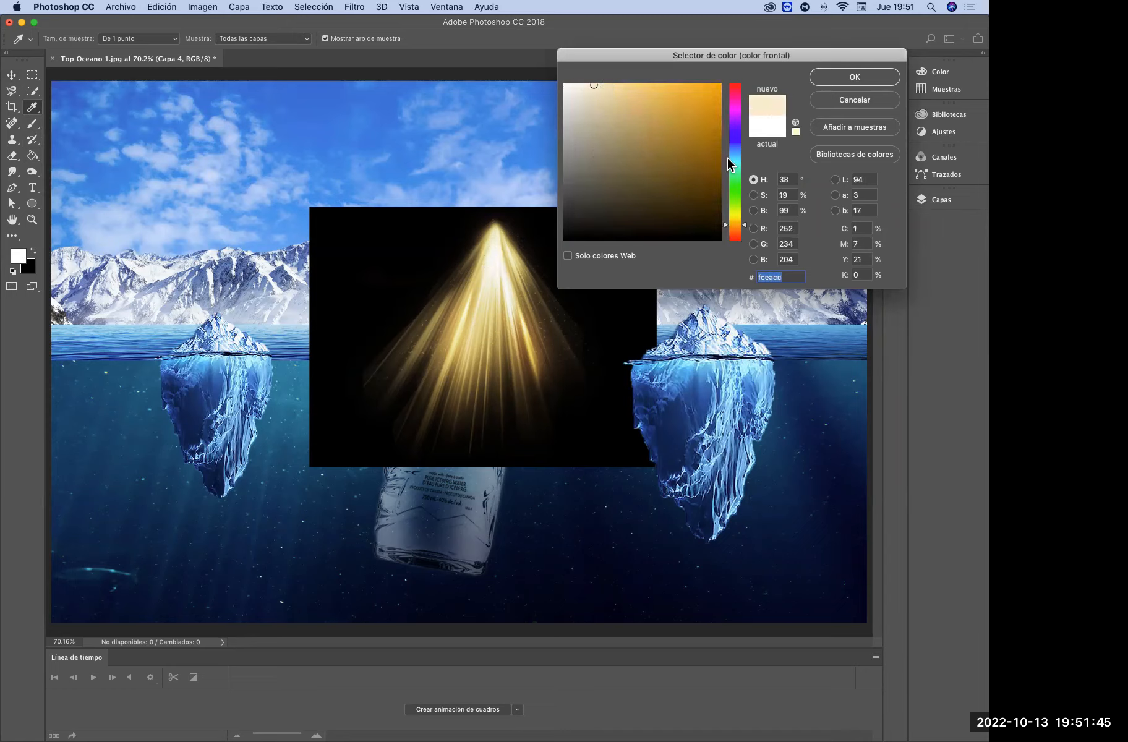
pyautogui.click(578, 83)
pyautogui.click(736, 215)
pyautogui.moveTo(736, 214); pyautogui.dragTo(738, 216)
pyautogui.click(572, 84)
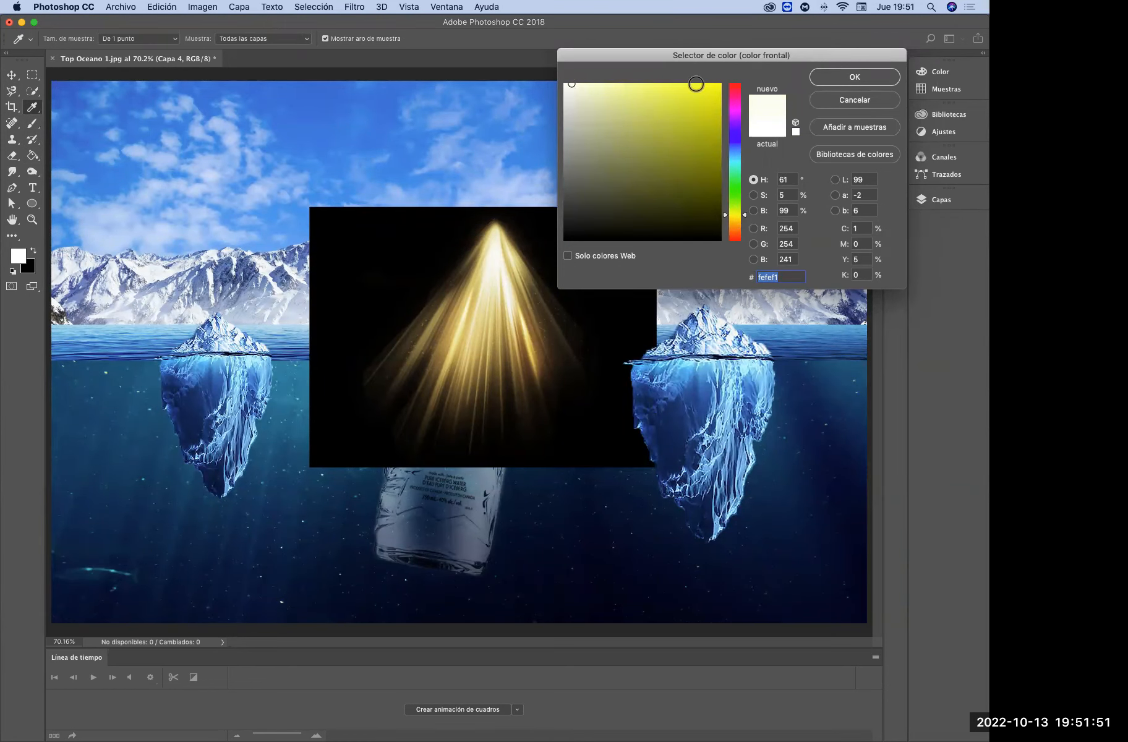
pyautogui.click(851, 79)
pyautogui.press('b')
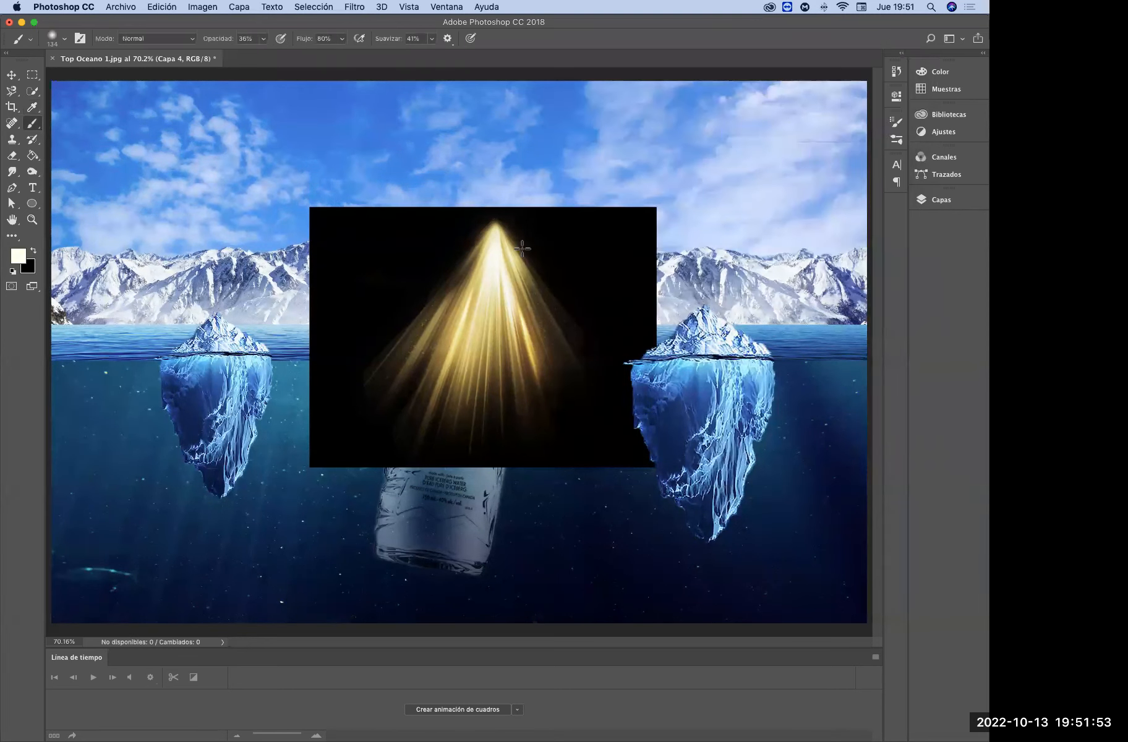
# Paint a straight vertical light ray from the sky into the water beside the bottle with a 27 px Soft Round Pressure Opacity brush
pyautogui.rightClick(429, 267)
pyautogui.moveTo(540, 295); pyautogui.dragTo(547, 295)
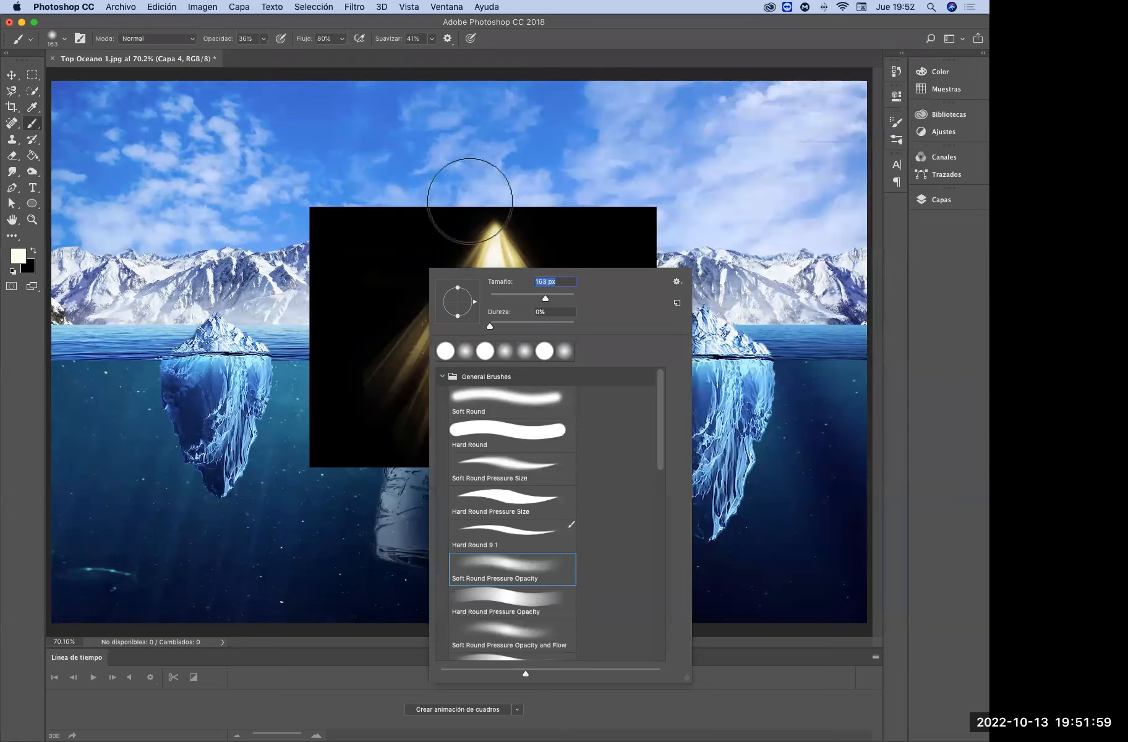
pyautogui.rightClick(502, 178)
pyautogui.click(586, 208)
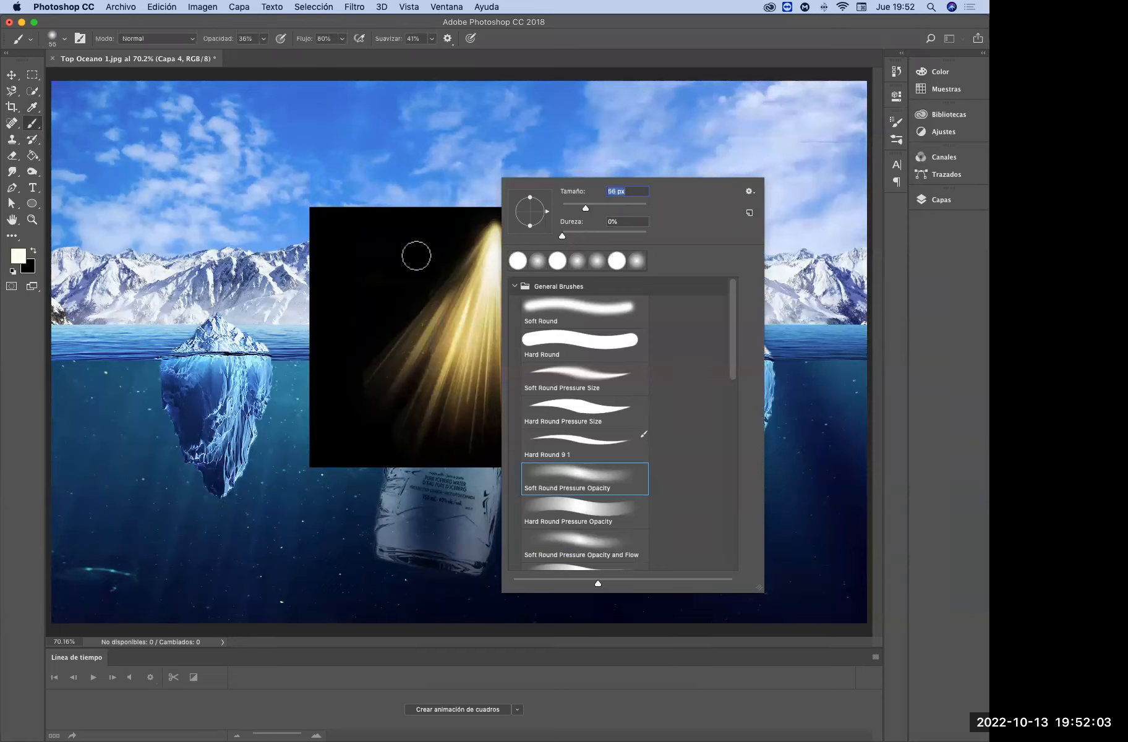
pyautogui.moveTo(574, 208); pyautogui.dragTo(573, 210)
pyautogui.click(359, 179)
pyautogui.moveTo(360, 207); pyautogui.dragTo(361, 513)
pyautogui.moveTo(357, 166); pyautogui.dragTo(360, 547)
pyautogui.moveTo(355, 168); pyautogui.dragTo(359, 532)
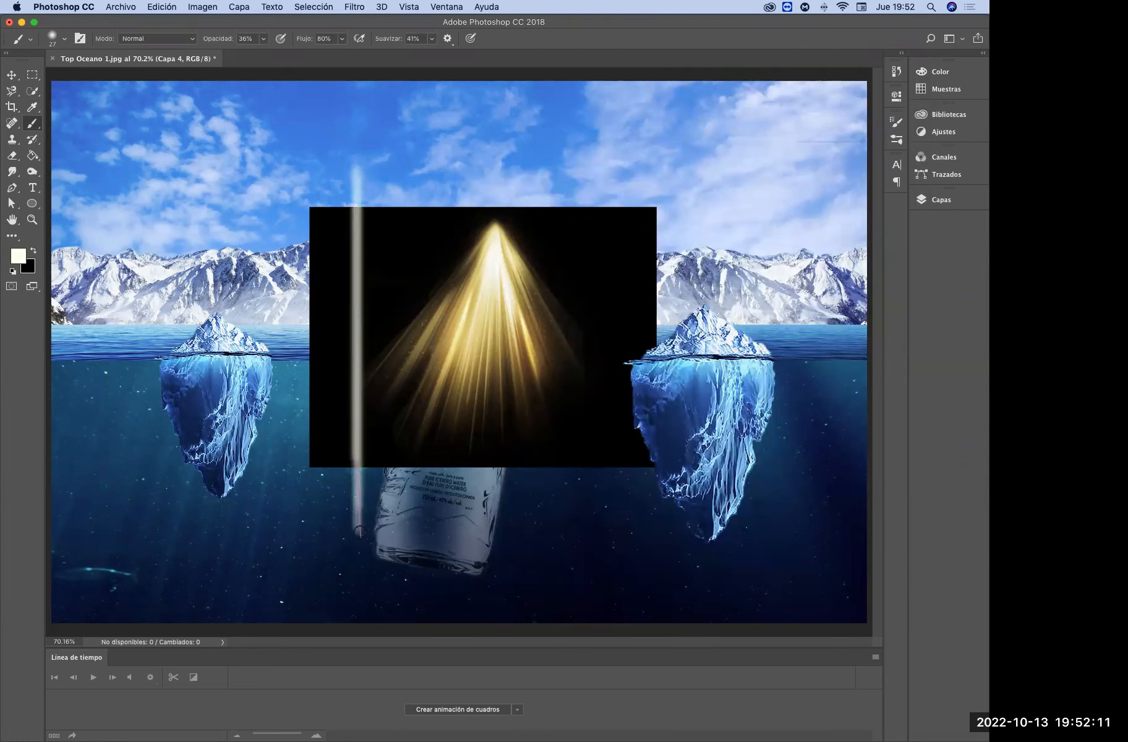
pyautogui.moveTo(354, 165); pyautogui.dragTo(358, 570)
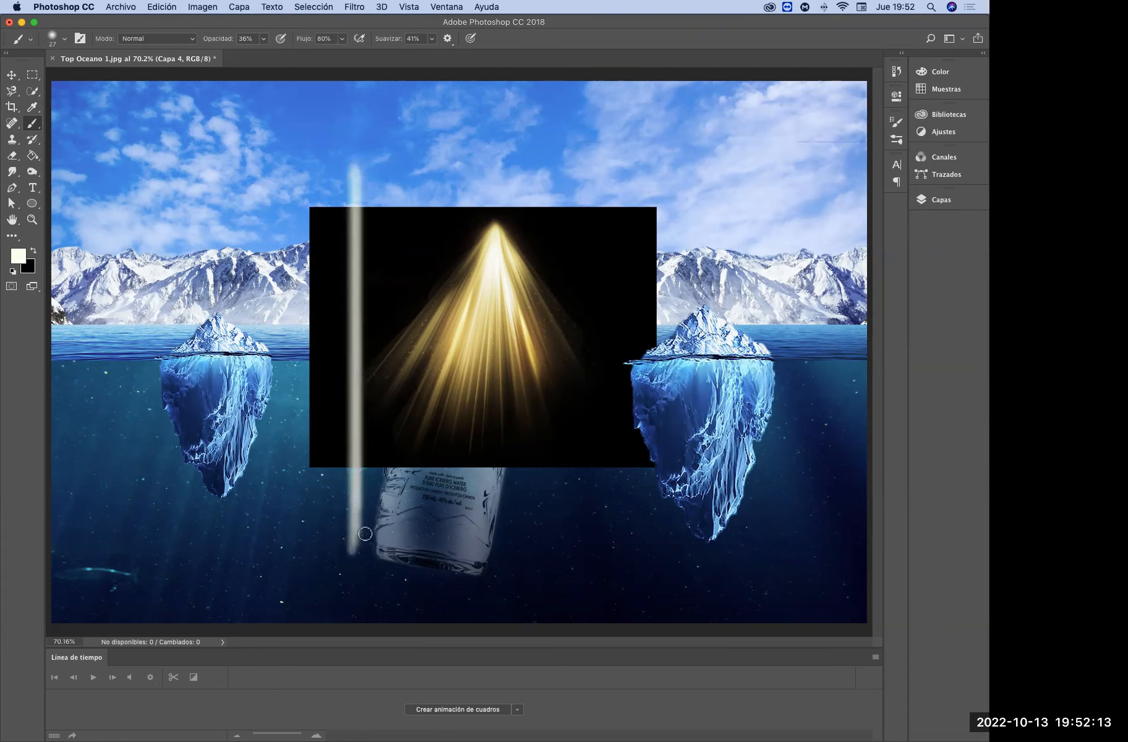
# Brighten the core of the vertical light ray by repainting it with a 19 px hard round brush
pyautogui.rightClick(349, 297)
pyautogui.moveTo(421, 334); pyautogui.dragTo(419, 339)
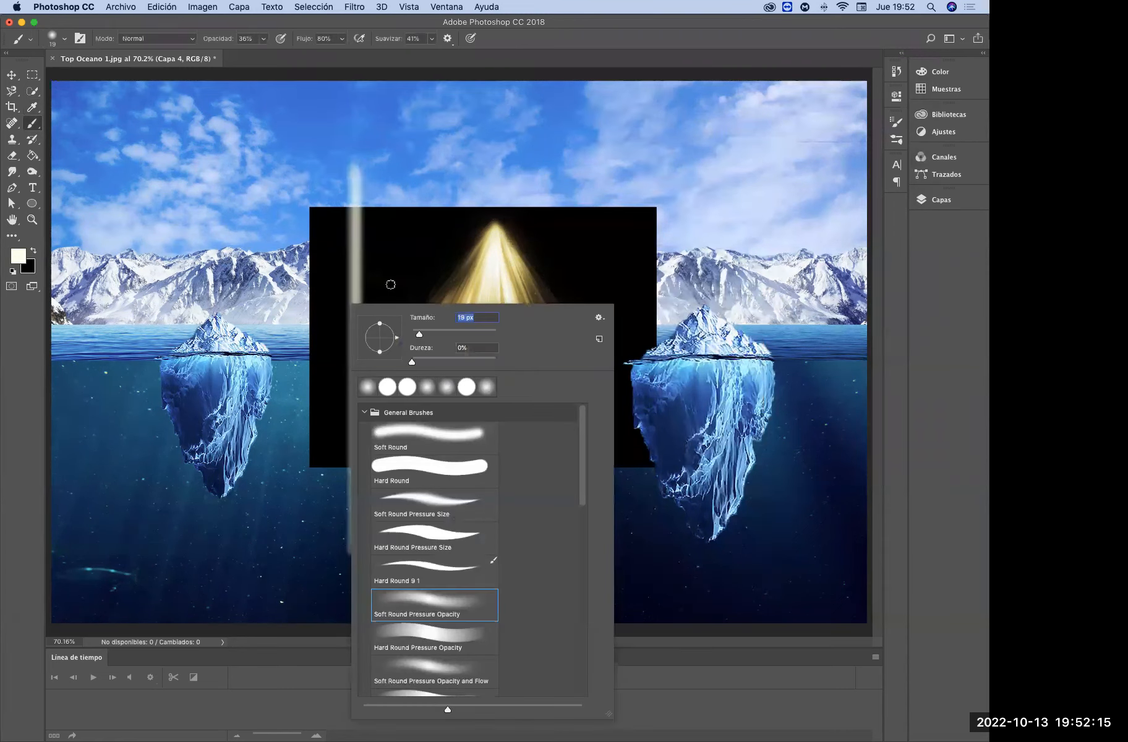
pyautogui.click(354, 165)
pyautogui.rightClick(397, 265)
pyautogui.click(502, 506)
pyautogui.click(354, 160)
pyautogui.moveTo(355, 160); pyautogui.dragTo(355, 549)
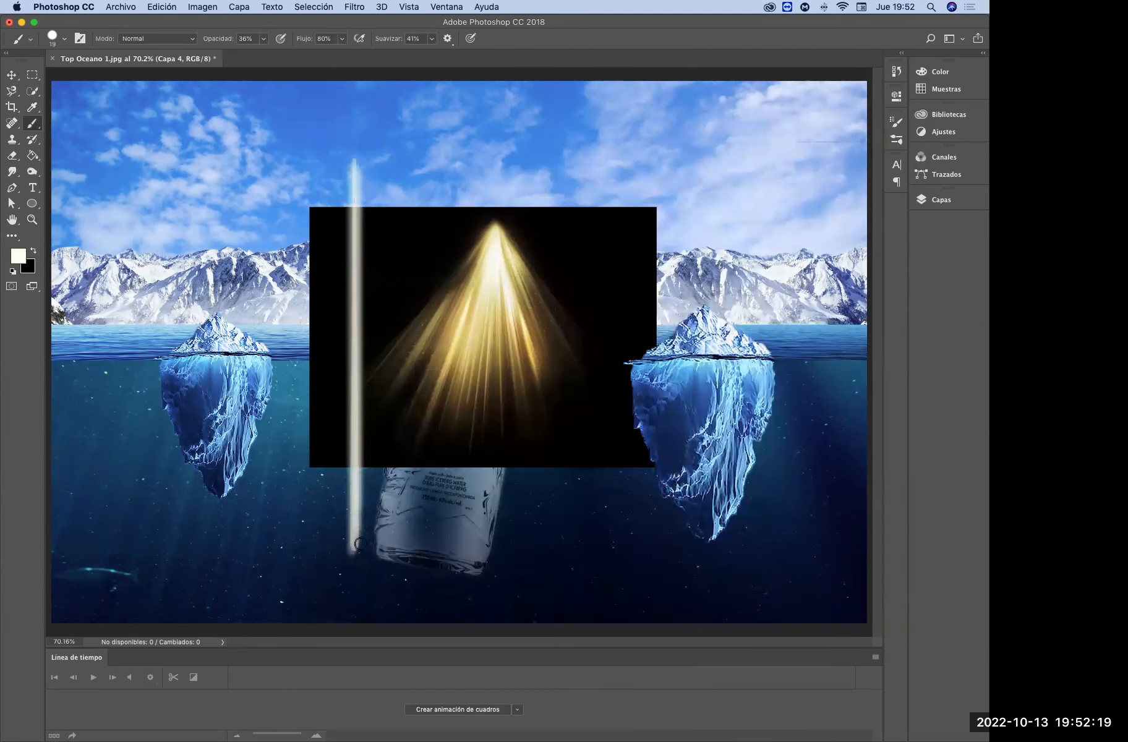
pyautogui.moveTo(354, 159); pyautogui.dragTo(364, 546)
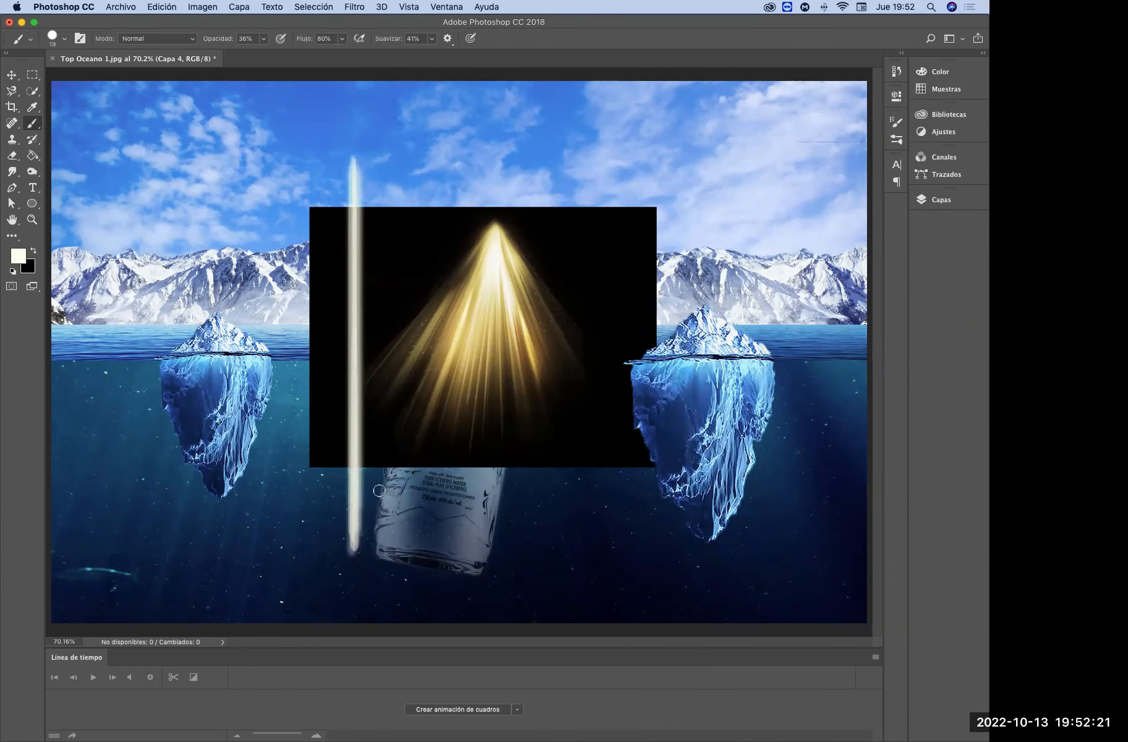
# Make three copies of the light ray side by side and rotate each progressively further so their lower ends fan out toward the bottle
pyautogui.moveTo(353, 189)
pyautogui.mouseDown()
pyautogui.moveTo(374, 186)
pyautogui.moveTo(406, 135)
pyautogui.mouseUp()
pyautogui.hotkey('ctrl', 't')
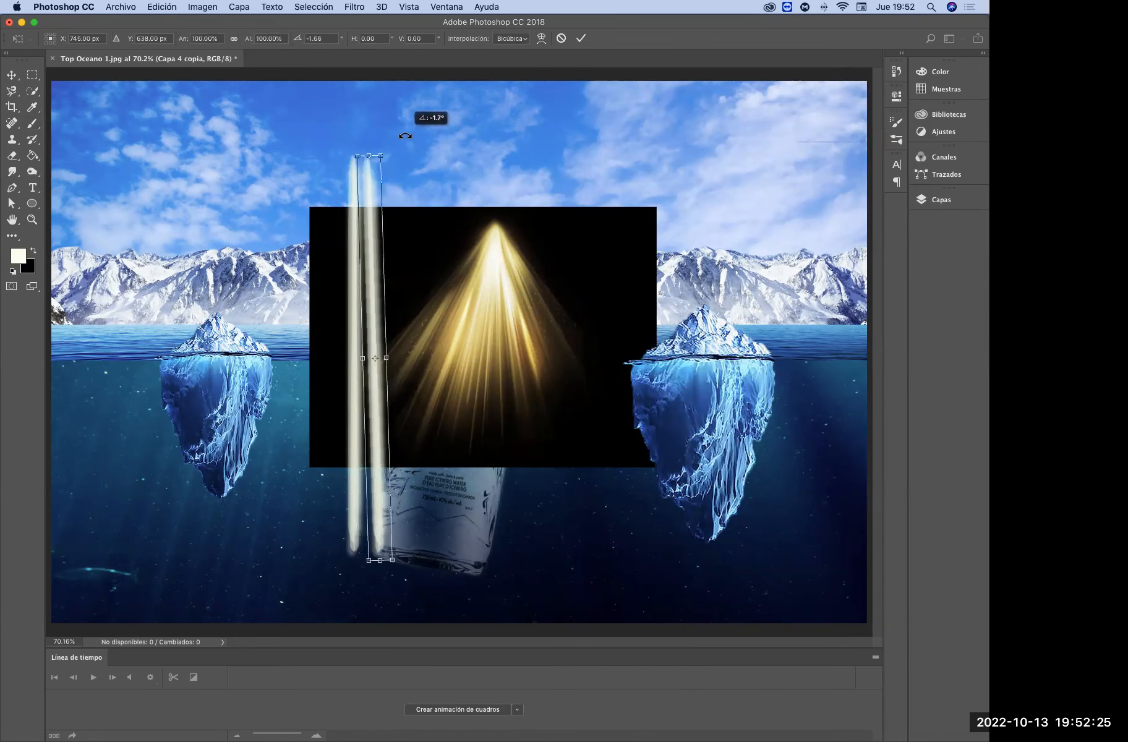
pyautogui.press('Return')
pyautogui.moveTo(370, 193); pyautogui.dragTo(389, 195)
pyautogui.press('super+t')
pyautogui.moveTo(443, 159); pyautogui.dragTo(435, 143)
pyautogui.moveTo(376, 214); pyautogui.dragTo(421, 217)
pyautogui.press('Return')
pyautogui.press('super+t')
pyautogui.moveTo(468, 158)
pyautogui.mouseDown()
pyautogui.moveTo(478, 164)
pyautogui.moveTo(466, 169)
pyautogui.mouseUp()
pyautogui.press('Return')
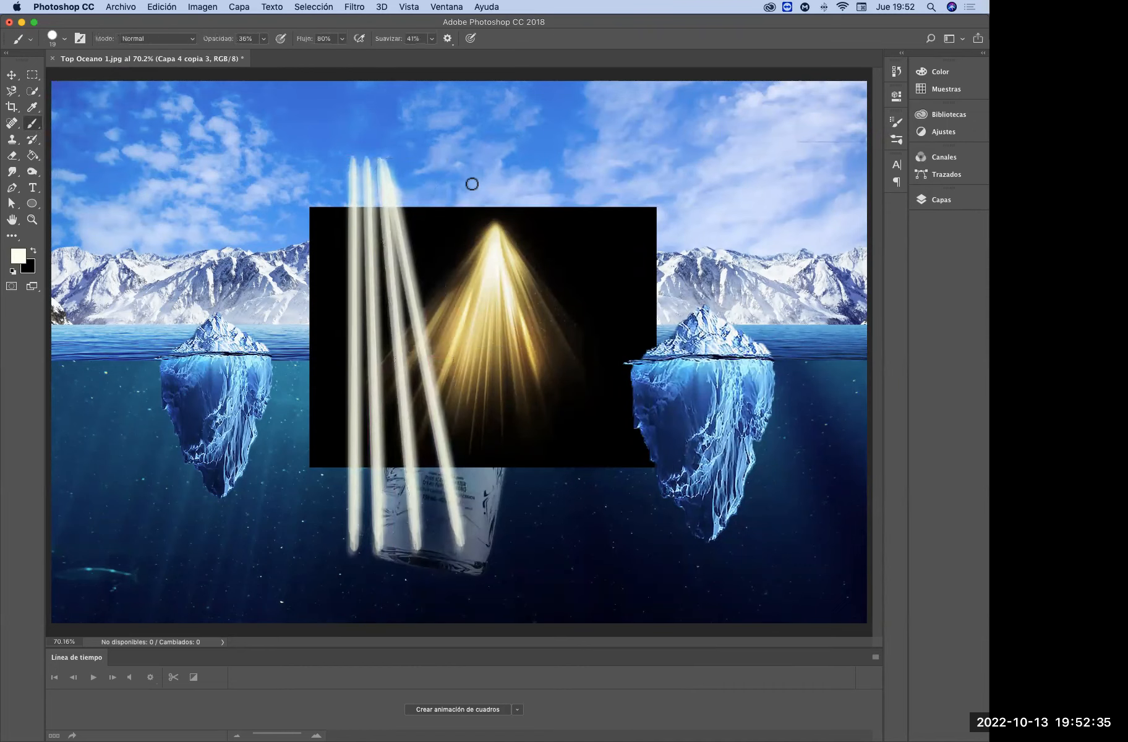
# Add two more copies of the outermost slanted ray, rotating each farther outward so their upper ends converge with the other rays
pyautogui.moveTo(415, 235); pyautogui.dragTo(418, 231)
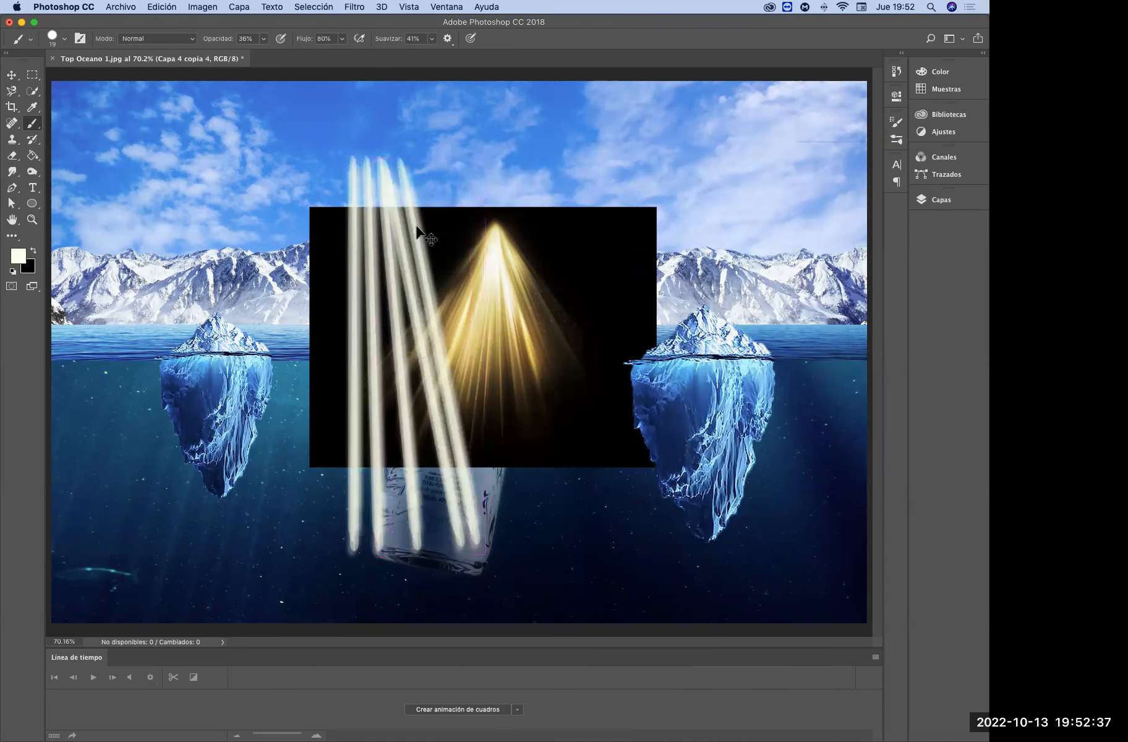
pyautogui.press('super+t')
pyautogui.moveTo(479, 176)
pyautogui.mouseDown()
pyautogui.moveTo(486, 156)
pyautogui.moveTo(473, 194)
pyautogui.mouseUp()
pyautogui.press('Return')
pyautogui.moveTo(408, 242); pyautogui.dragTo(433, 239)
pyautogui.press('super+t')
pyautogui.moveTo(521, 176); pyautogui.dragTo(513, 173)
pyautogui.moveTo(439, 275); pyautogui.dragTo(440, 270)
pyautogui.press('Return')
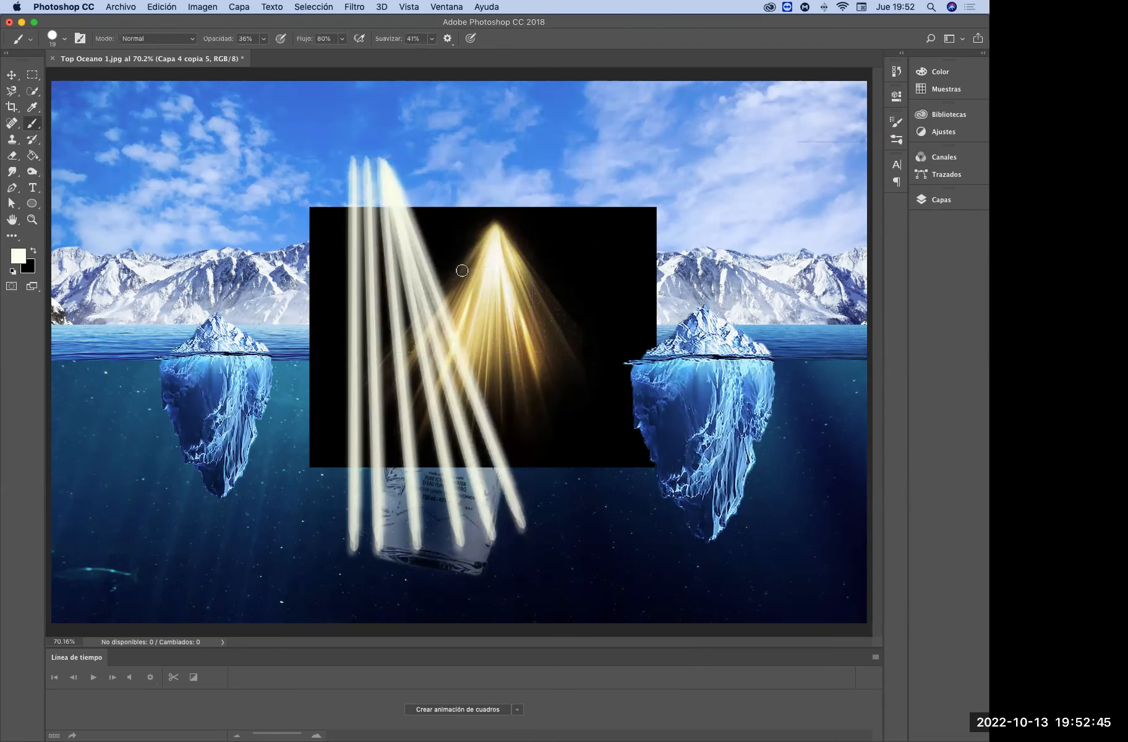
# Add one more copy of the outermost slanted ray, rotating it farther outward and aligning its upper end with the other rays
pyautogui.moveTo(398, 194); pyautogui.dragTo(410, 194)
pyautogui.press('super+t')
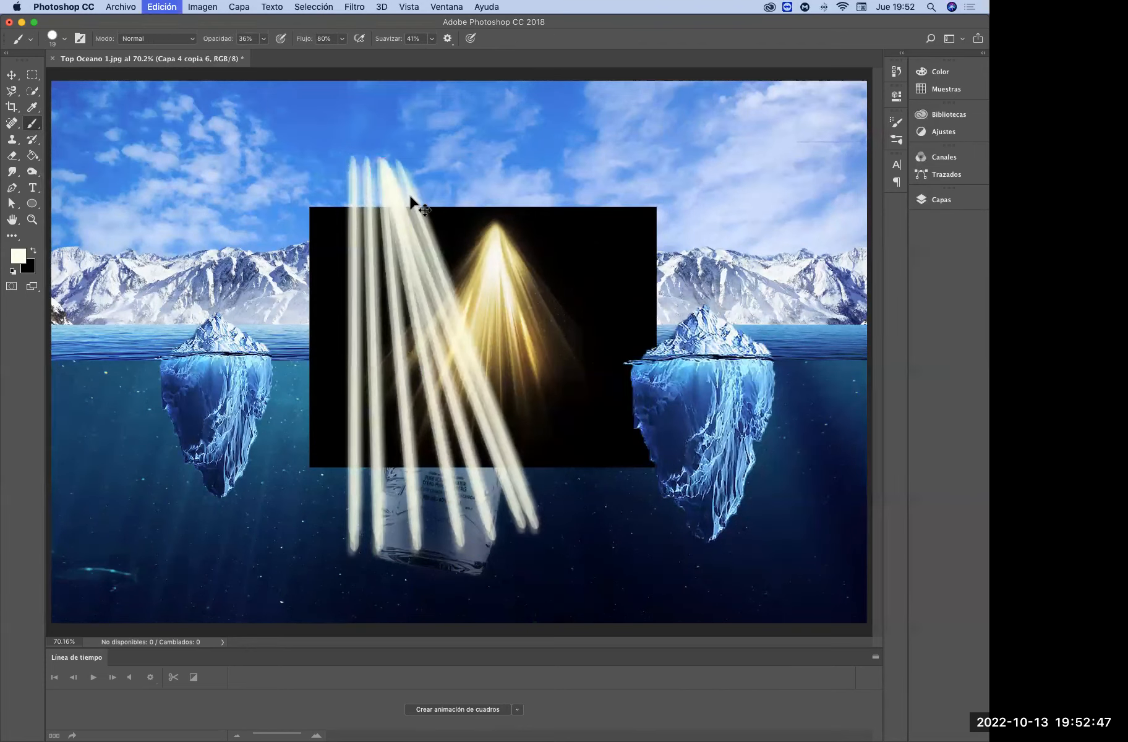
pyautogui.moveTo(564, 158); pyautogui.dragTo(547, 149)
pyautogui.moveTo(466, 319); pyautogui.dragTo(468, 308)
pyautogui.press('Return')
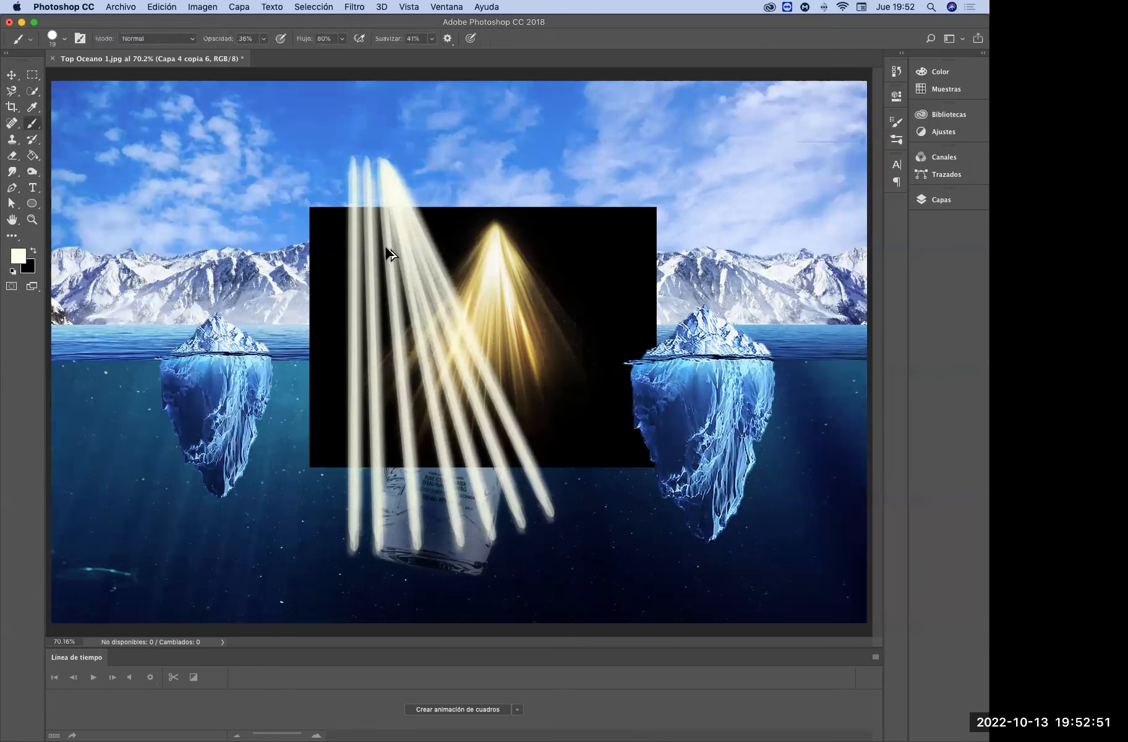
# Shift the outer vertical ray in against the rest of the fan and merge all seven ray layers into one
pyautogui.click(11, 75)
pyautogui.moveTo(369, 184); pyautogui.dragTo(367, 191)
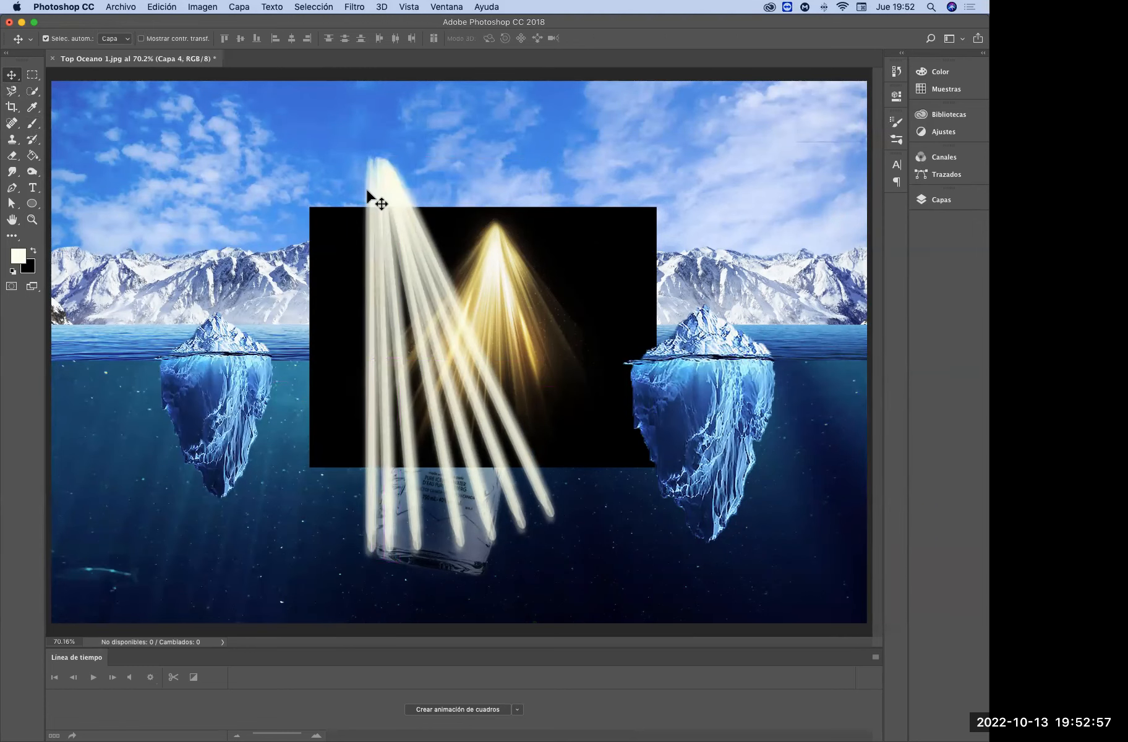
pyautogui.click(937, 204)
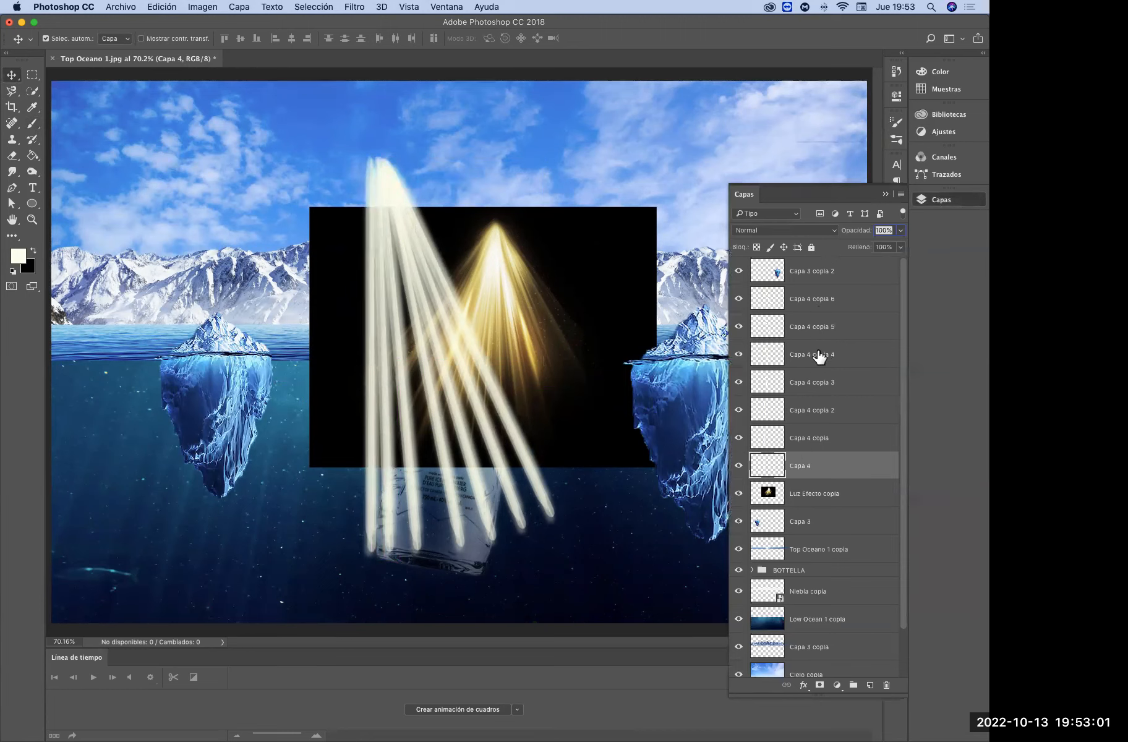
pyautogui.keyDown('shift'); pyautogui.click(826, 302); pyautogui.keyUp('shift')
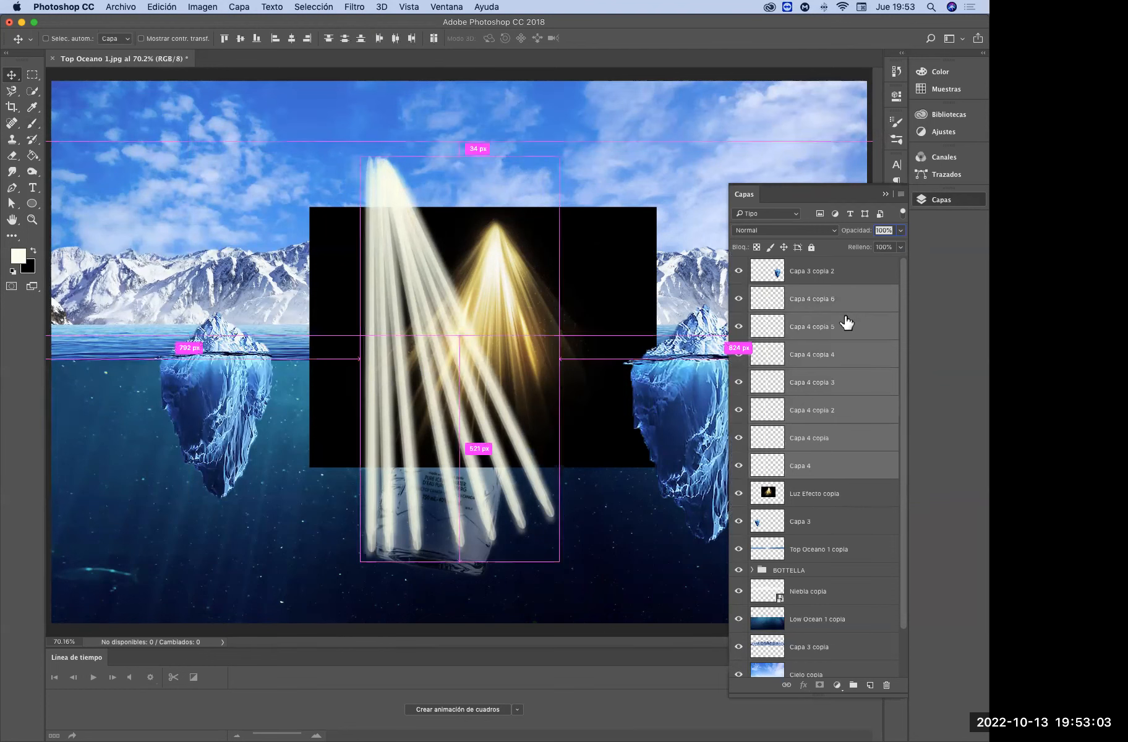
pyautogui.hotkey('ctrl', 'e')
# Complete the fan symmetrically with a horizontally flipped copy of the merged rays beside the original, and merge both halves into one layer
pyautogui.moveTo(823, 303); pyautogui.dragTo(870, 684)
pyautogui.hotkey('ctrl', 't')
pyautogui.rightClick(475, 375)
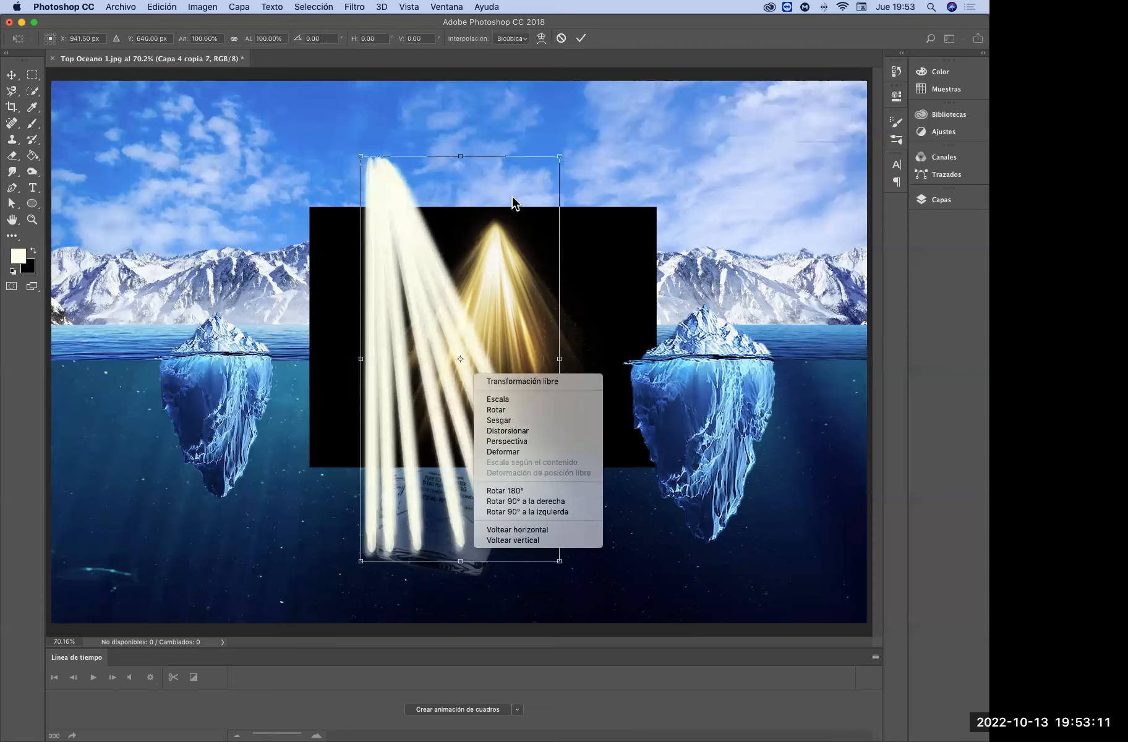
pyautogui.click(493, 230)
pyautogui.rightClick(492, 423)
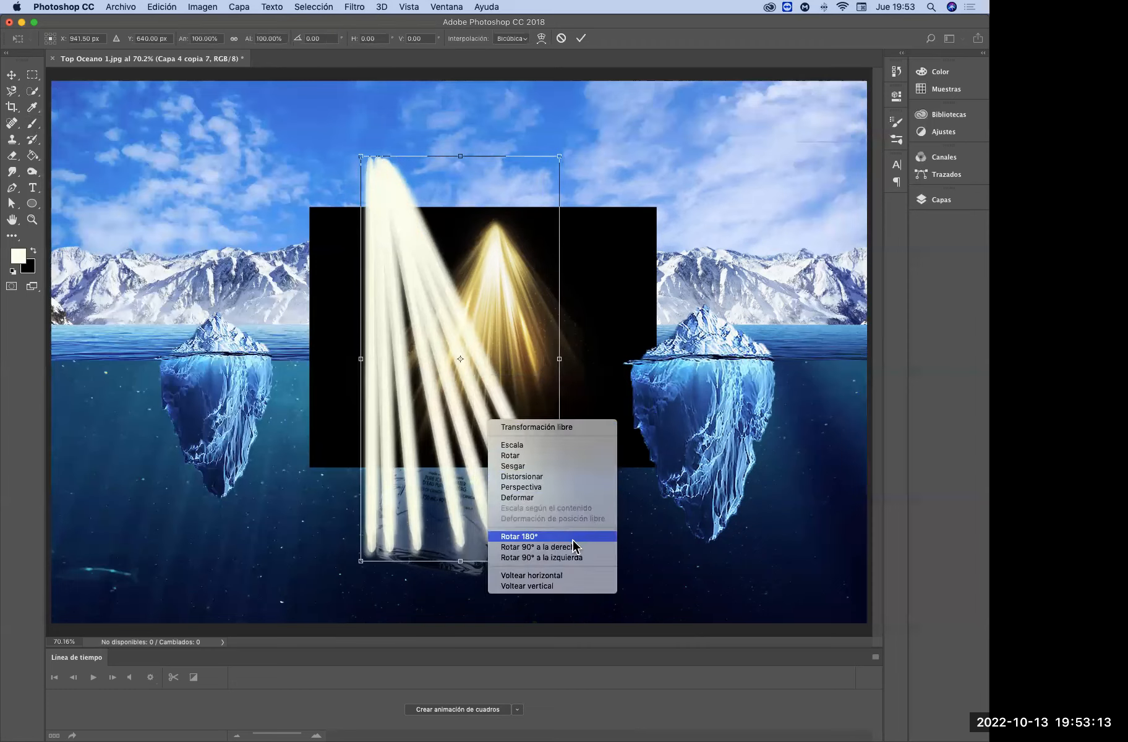
pyautogui.click(551, 576)
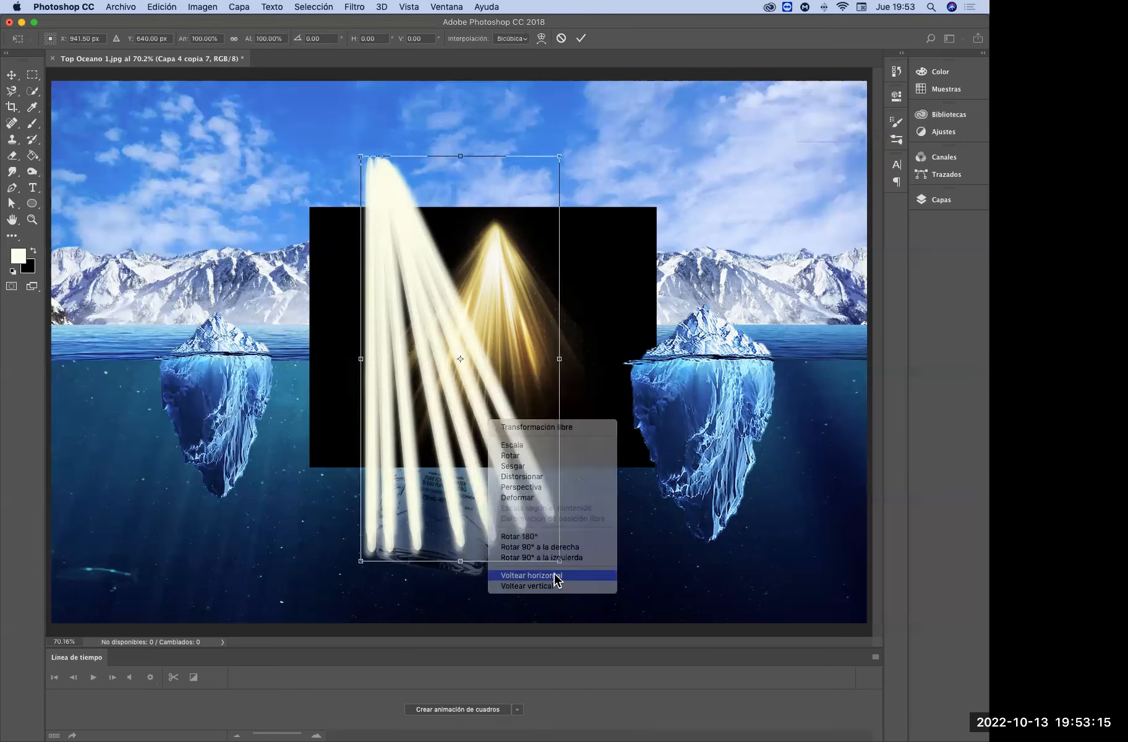
pyautogui.moveTo(520, 493); pyautogui.dragTo(332, 478)
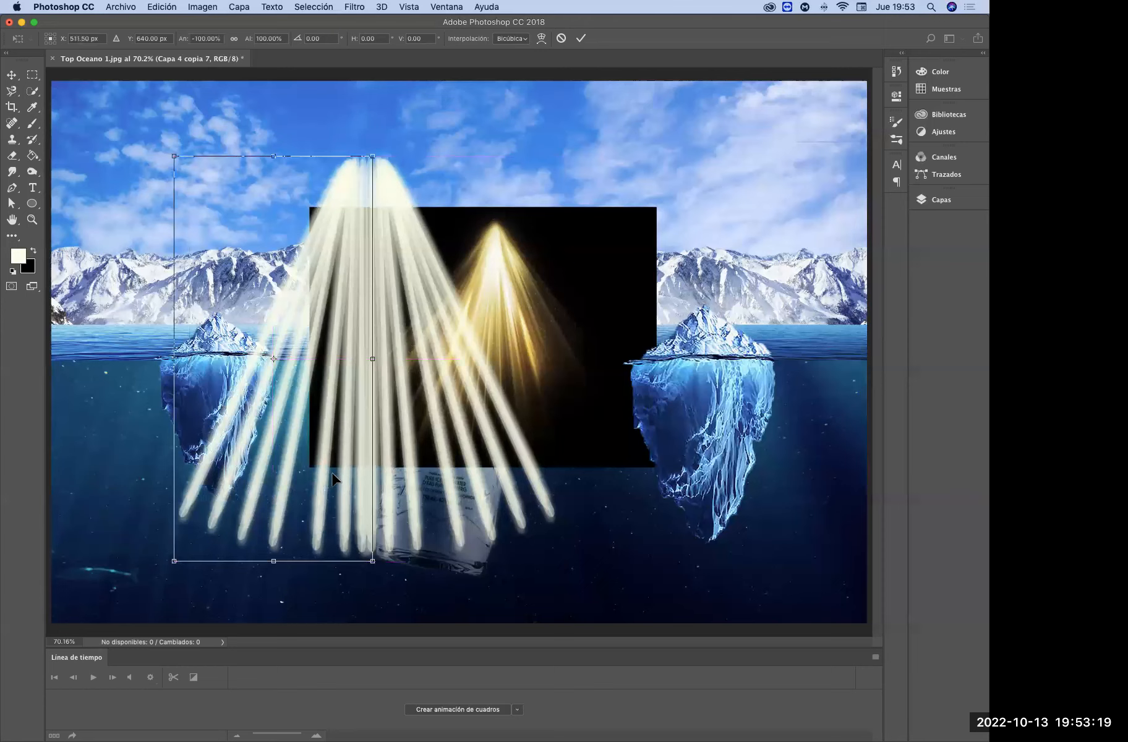
pyautogui.press('Return')
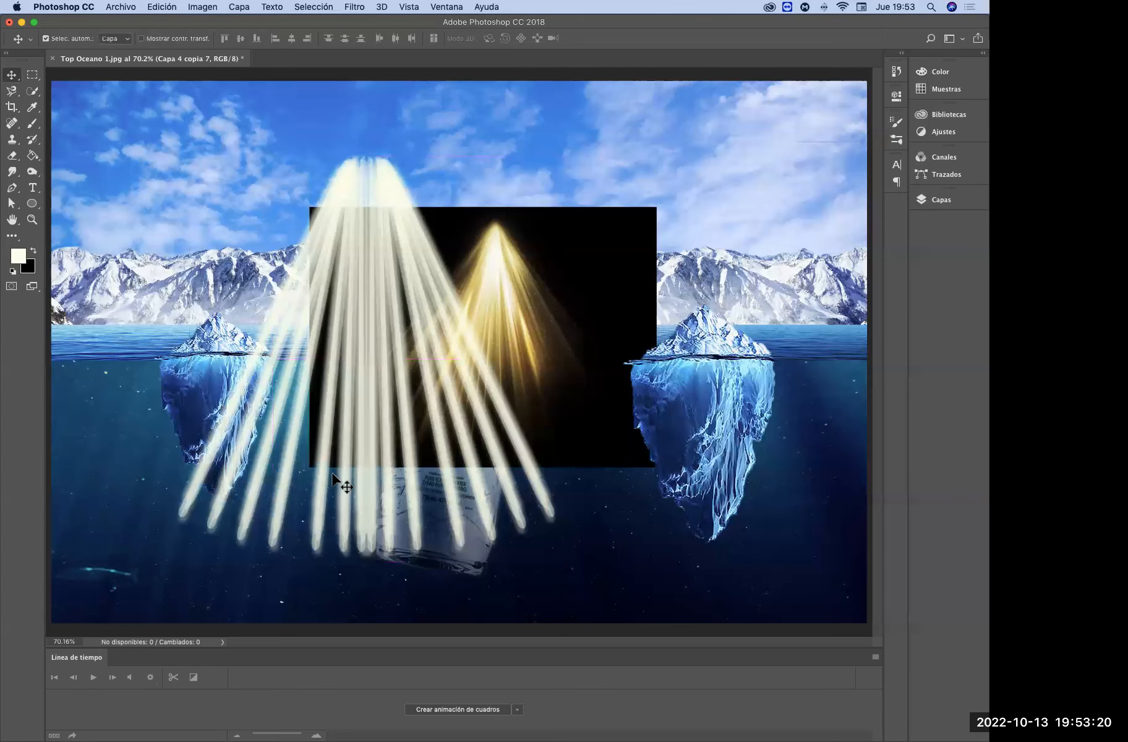
pyautogui.click(940, 200)
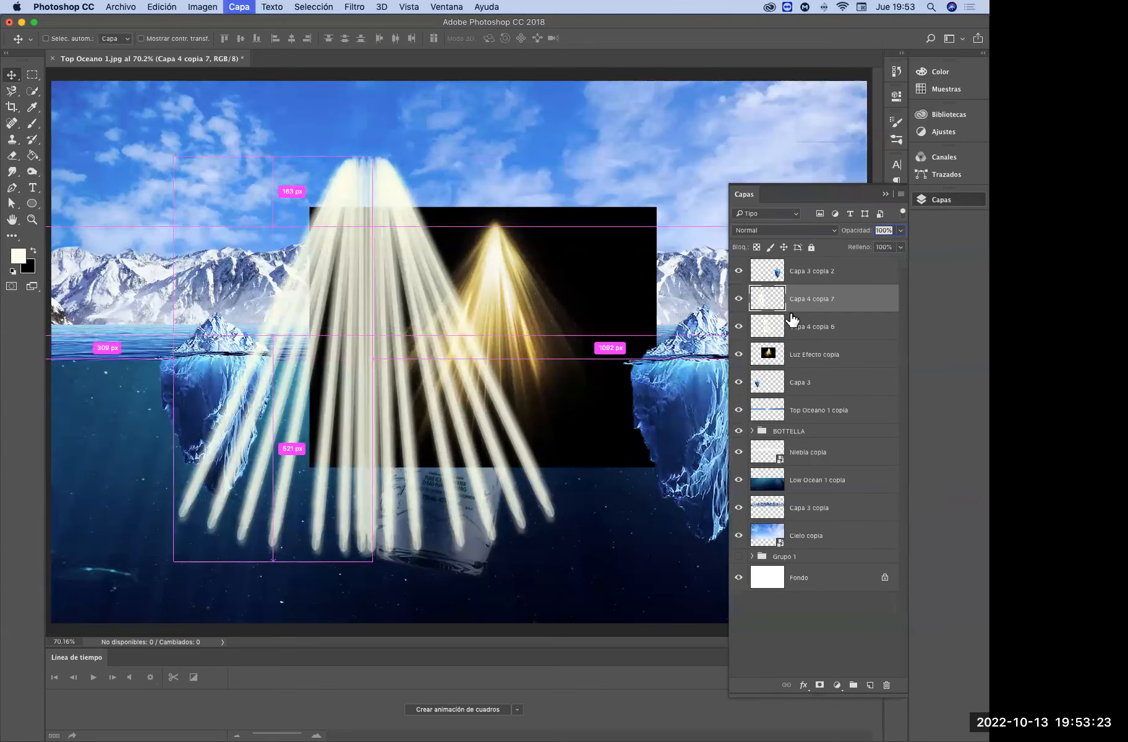
pyautogui.press('super+e')
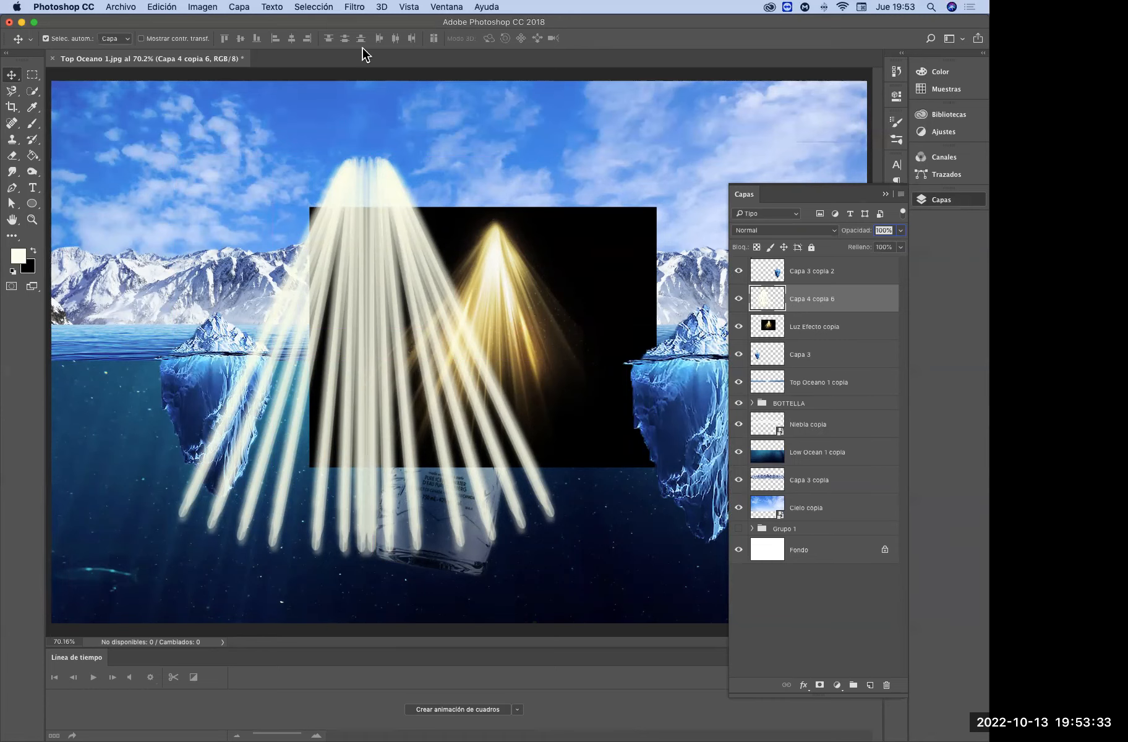
# Apply a Radial Blur to the merged rays with the Zoom method, amount 100, good quality and the blur centre at the upper edge
pyautogui.click(359, 8)
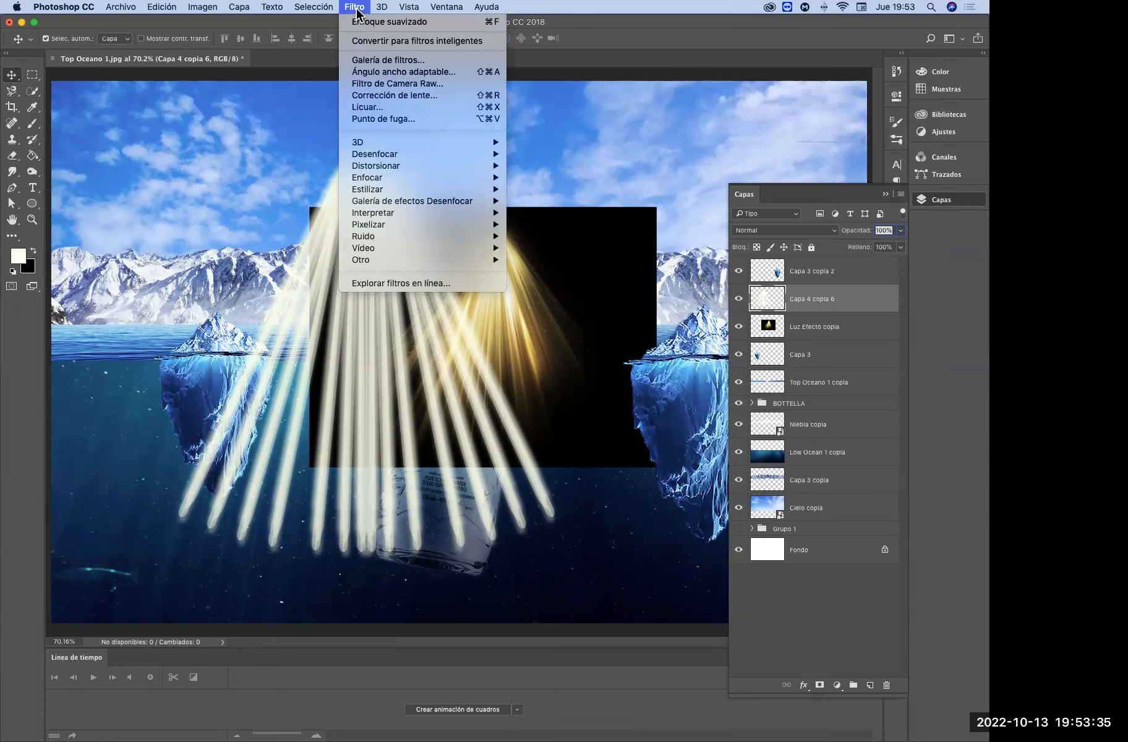
pyautogui.moveTo(456, 156)
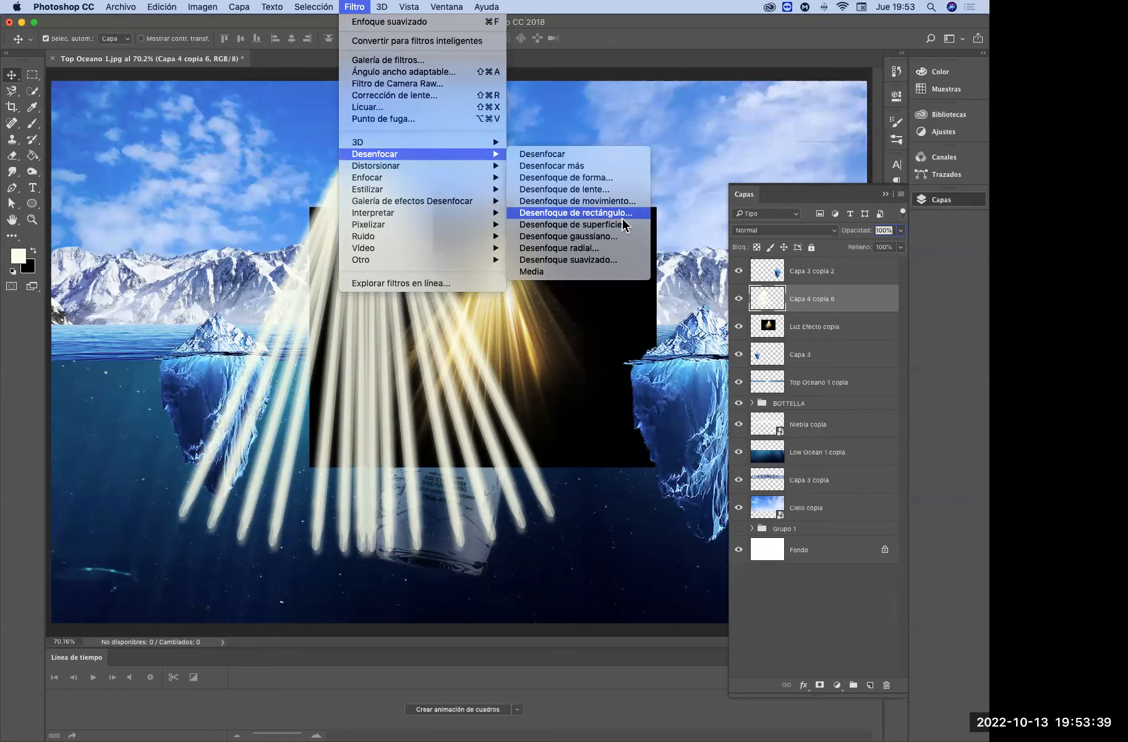
pyautogui.click(617, 249)
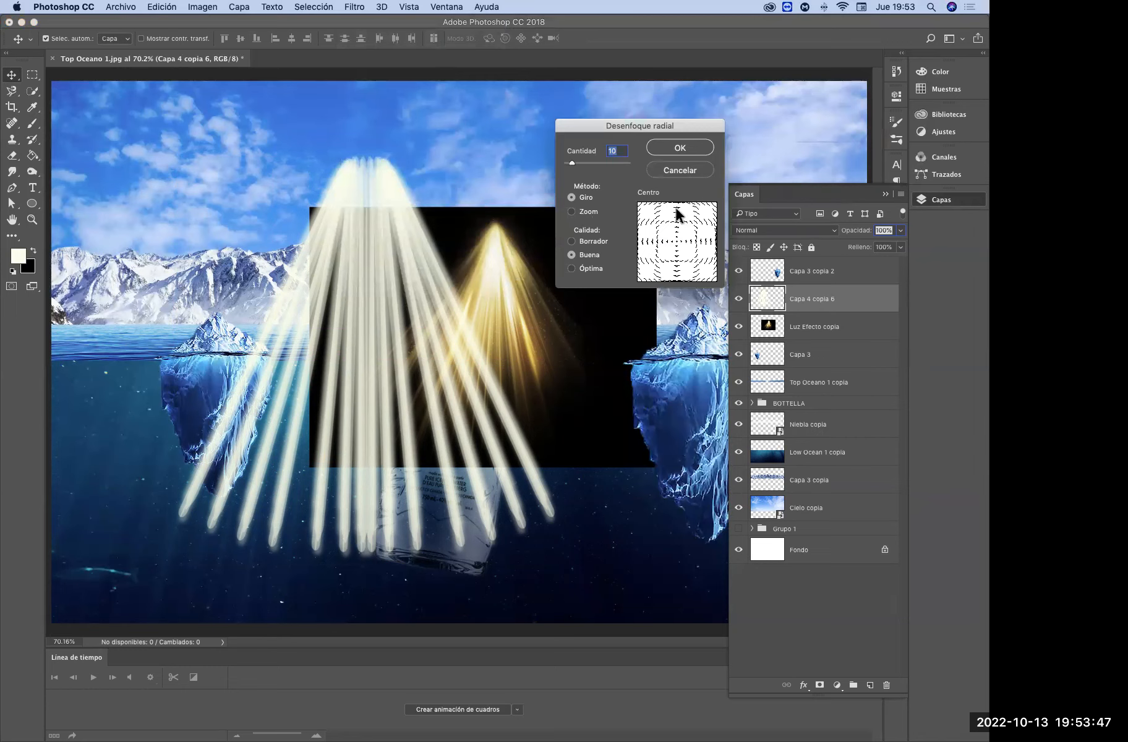
pyautogui.moveTo(575, 160); pyautogui.dragTo(608, 164)
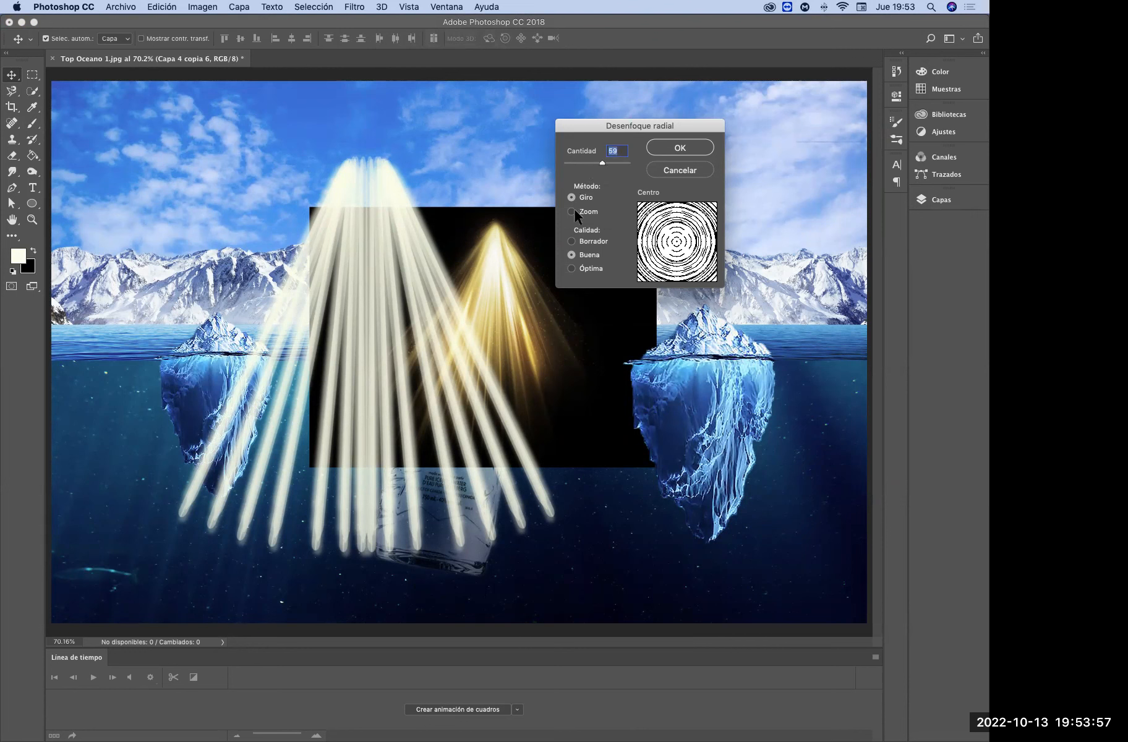
pyautogui.moveTo(672, 239); pyautogui.dragTo(677, 241)
pyautogui.click(572, 211)
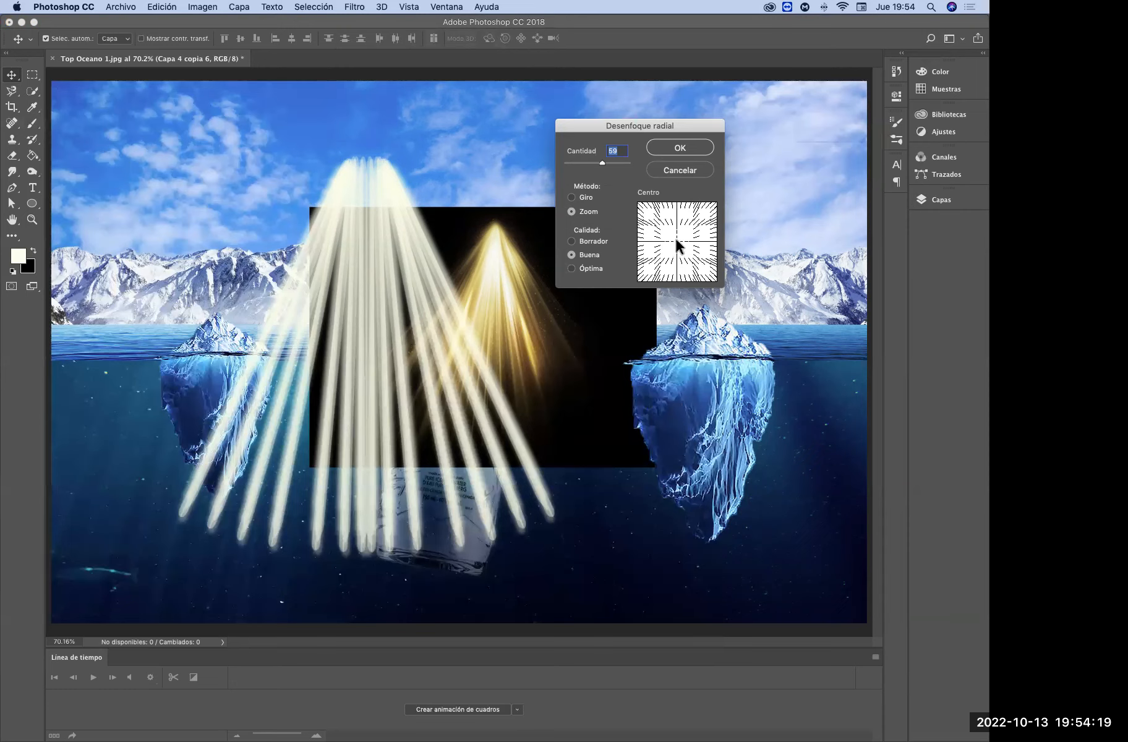
pyautogui.moveTo(676, 239); pyautogui.dragTo(675, 197)
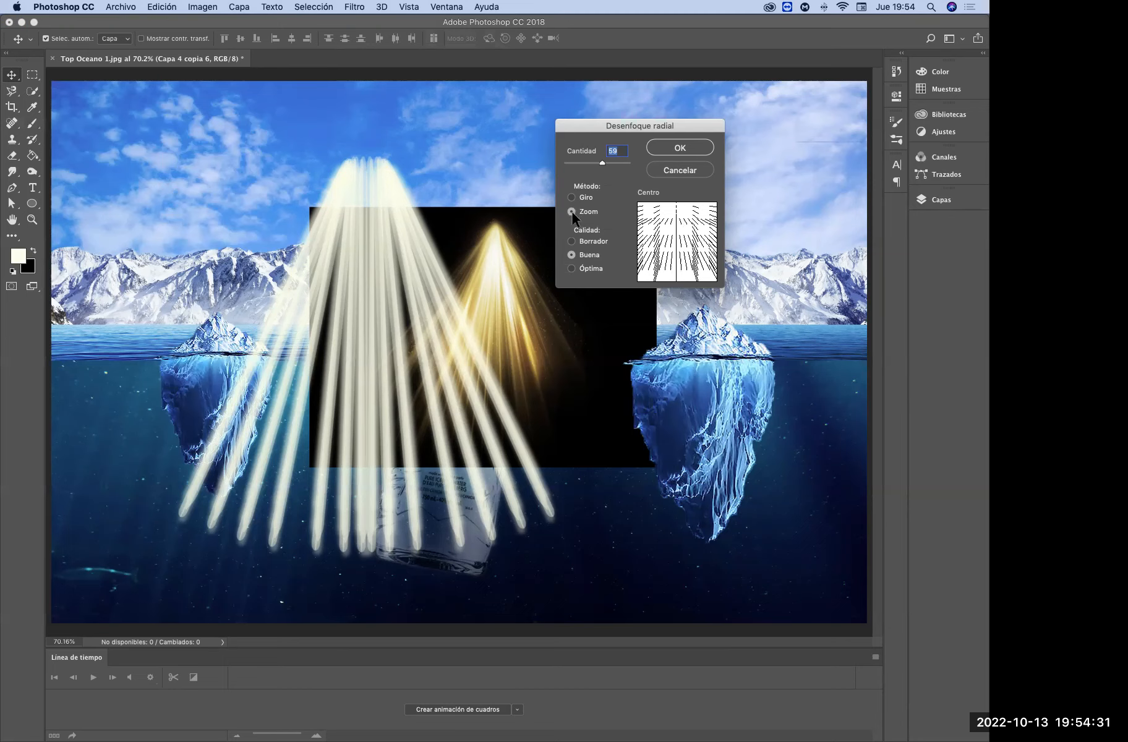
pyautogui.moveTo(605, 162); pyautogui.dragTo(626, 160)
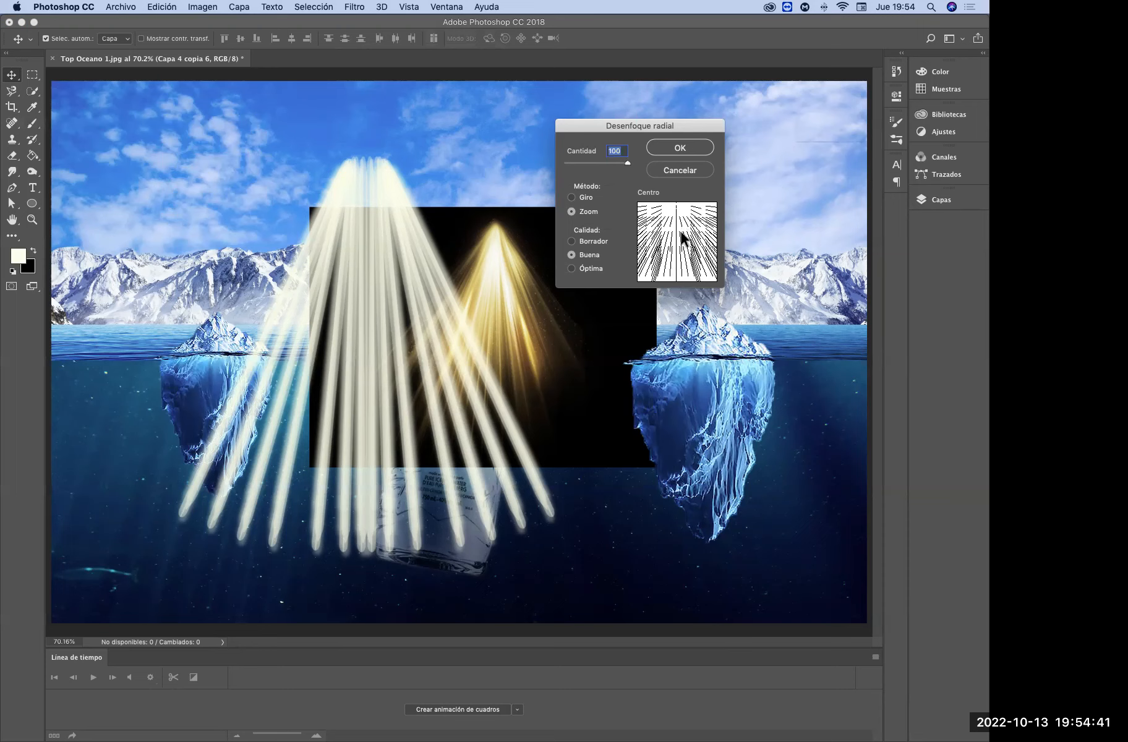
pyautogui.click(681, 148)
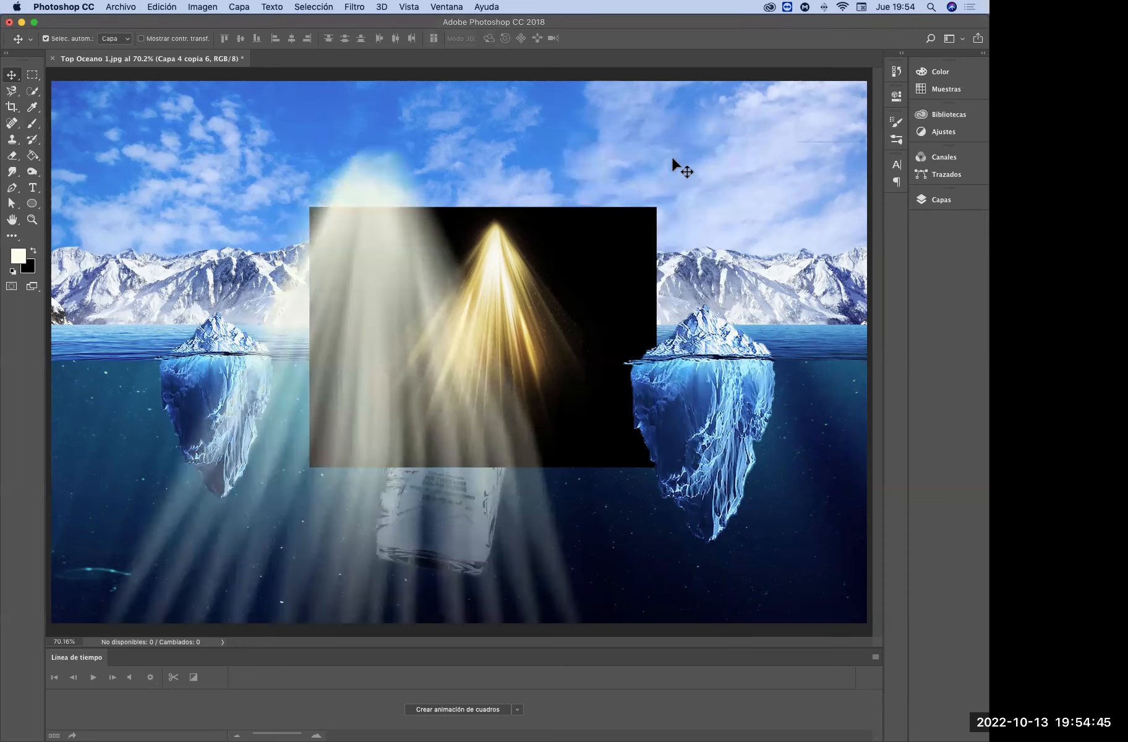
# Try scaling the blurred ray fan down to about 60% around its centre, and undo the scaling
pyautogui.press('super+t')
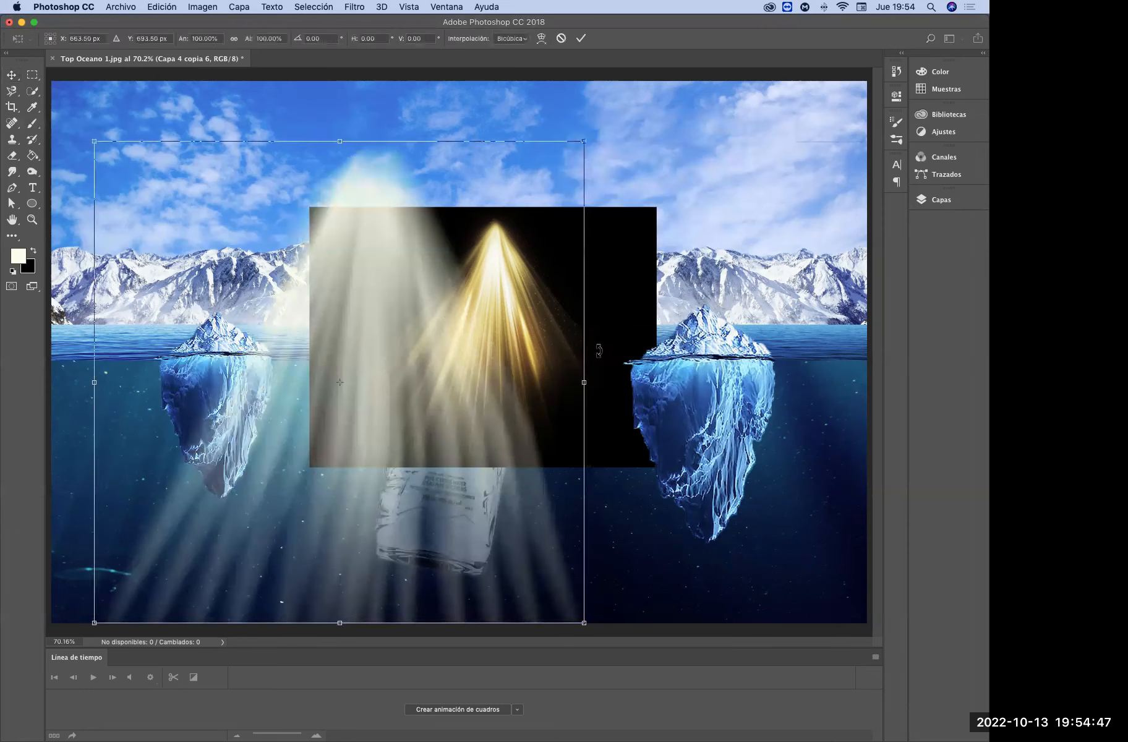
pyautogui.moveTo(584, 140); pyautogui.dragTo(499, 245)
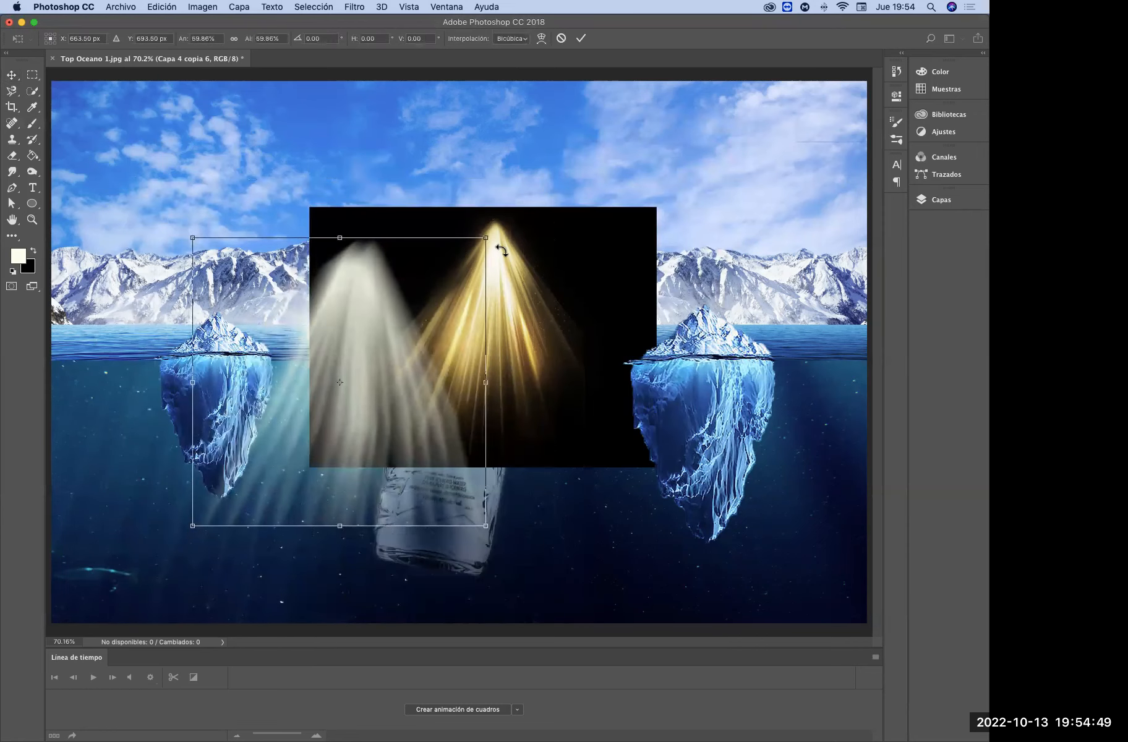
pyautogui.press('Return')
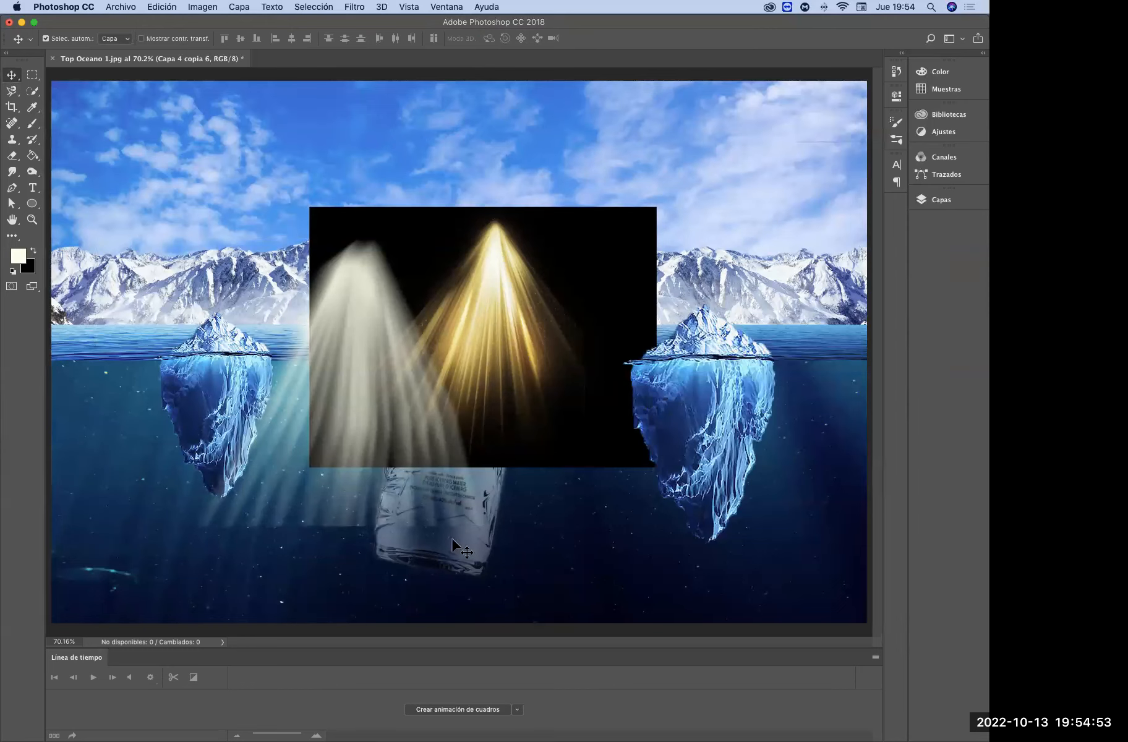
pyautogui.press('alt+super+z')
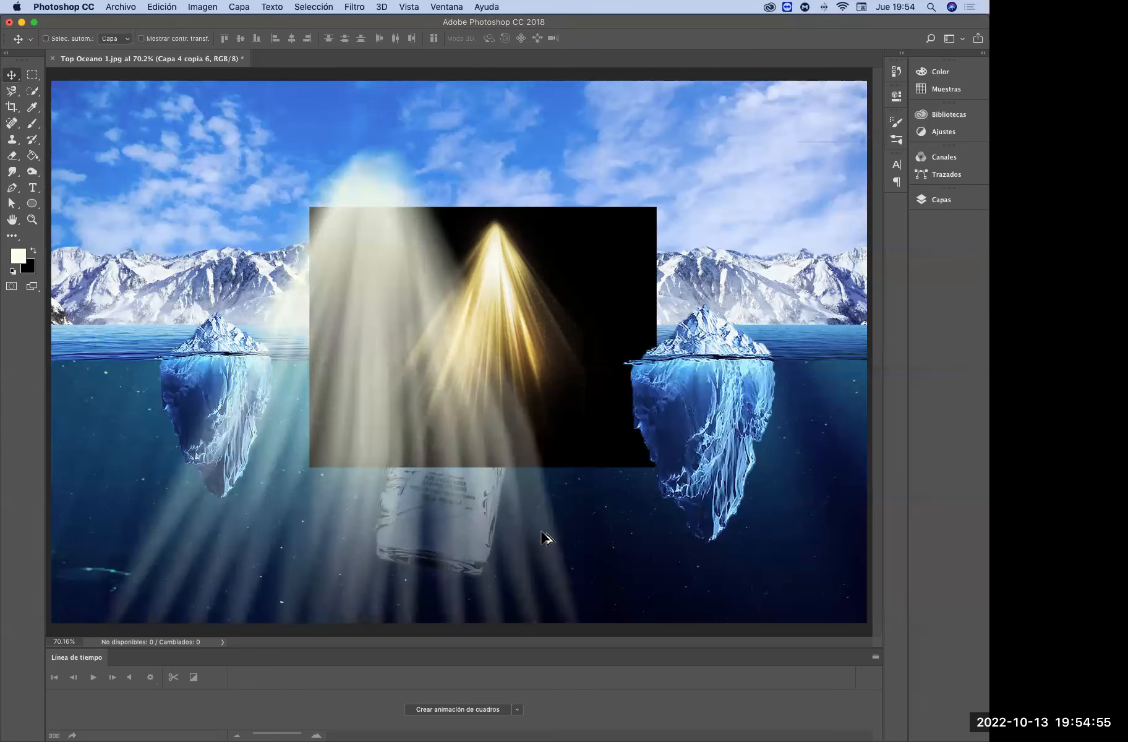
# Undo the radial blur and scale the sharp ray fan down to about 55%, placing it over the golden light reference
pyautogui.press('alt+super+z')
pyautogui.moveTo(545, 533); pyautogui.dragTo(543, 535)
pyautogui.moveTo(559, 156); pyautogui.dragTo(491, 258)
pyautogui.moveTo(388, 302); pyautogui.dragTo(500, 245)
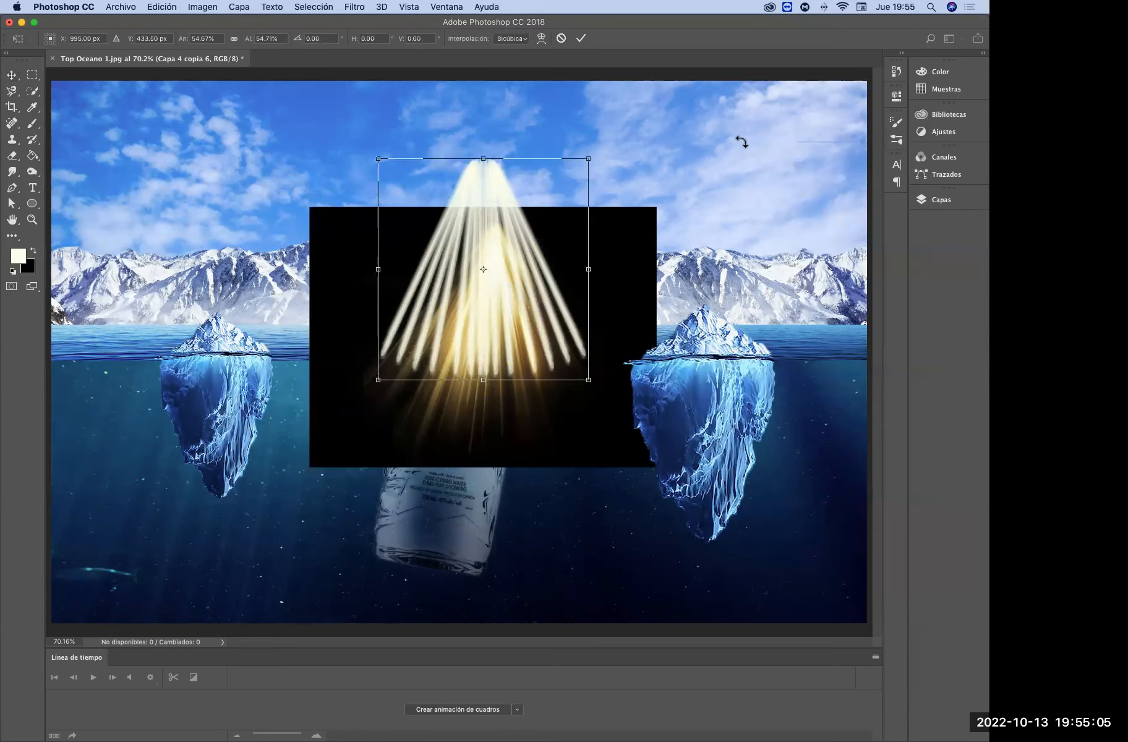
pyautogui.press('Return')
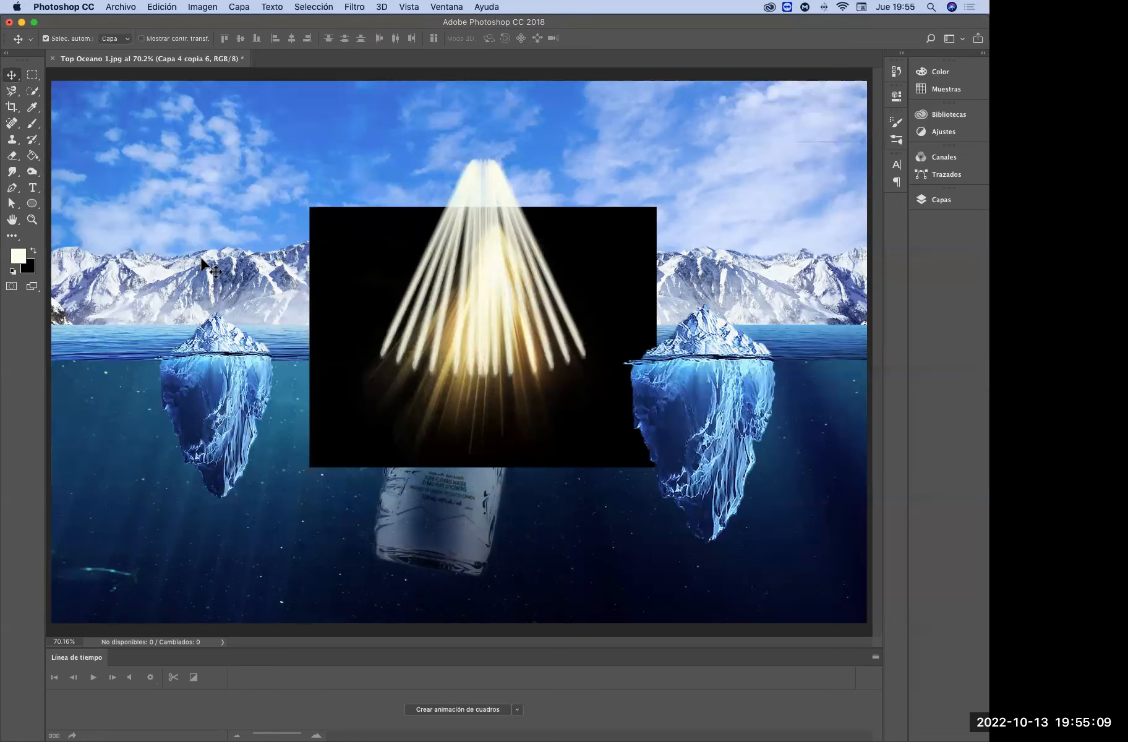
# Align the ray fan's apex with the golden light reference and distort its corners to narrow the top and widen the base
pyautogui.press('super+t')
pyautogui.moveTo(509, 287); pyautogui.dragTo(551, 338)
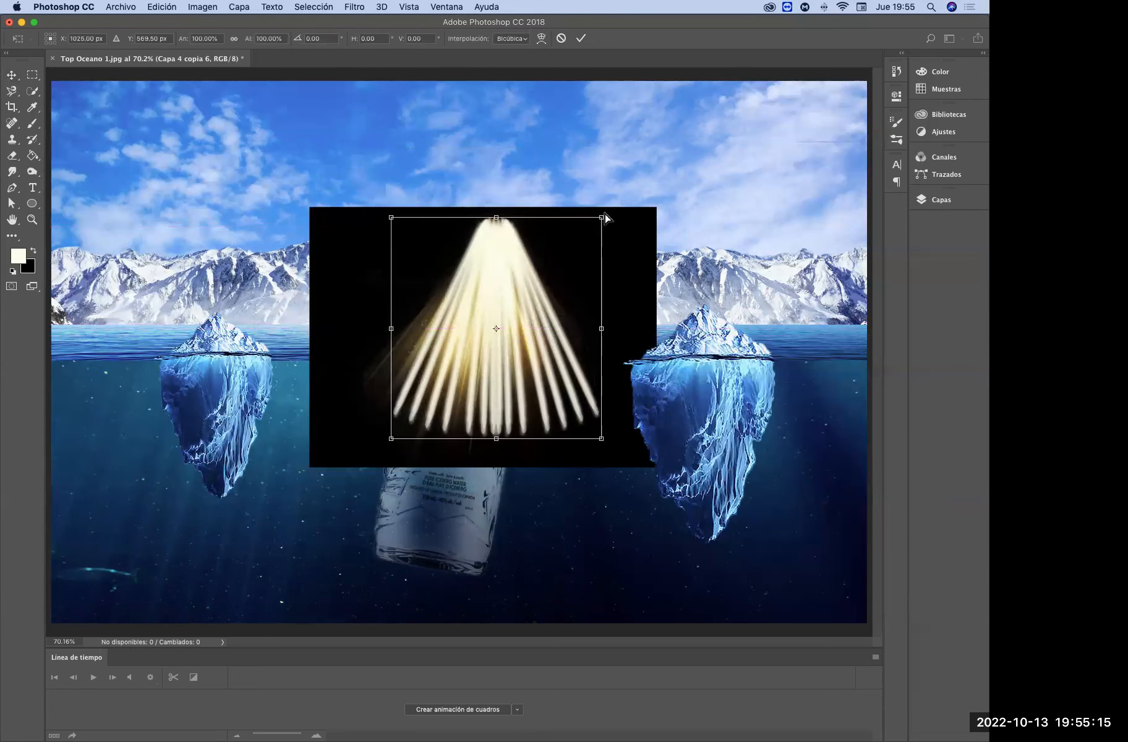
pyautogui.moveTo(603, 216); pyautogui.dragTo(566, 218)
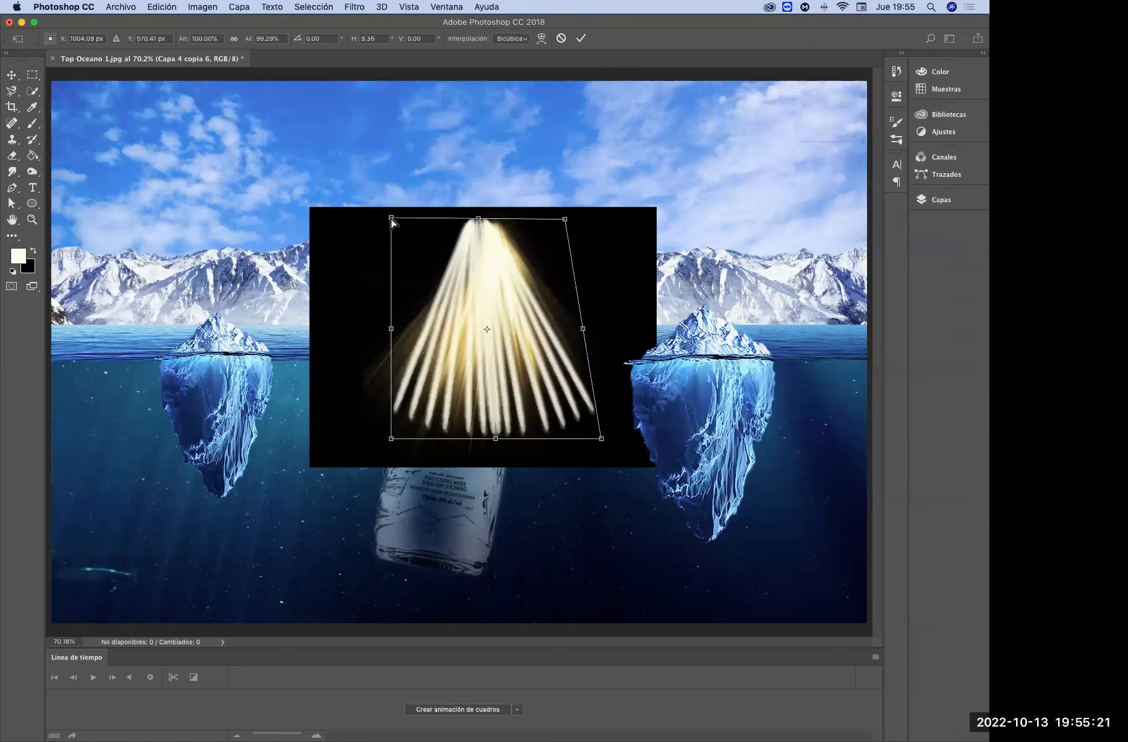
pyautogui.moveTo(391, 218); pyautogui.dragTo(431, 221)
pyautogui.moveTo(565, 221); pyautogui.dragTo(553, 220)
pyautogui.moveTo(431, 221); pyautogui.dragTo(444, 227)
pyautogui.moveTo(552, 219); pyautogui.dragTo(547, 221)
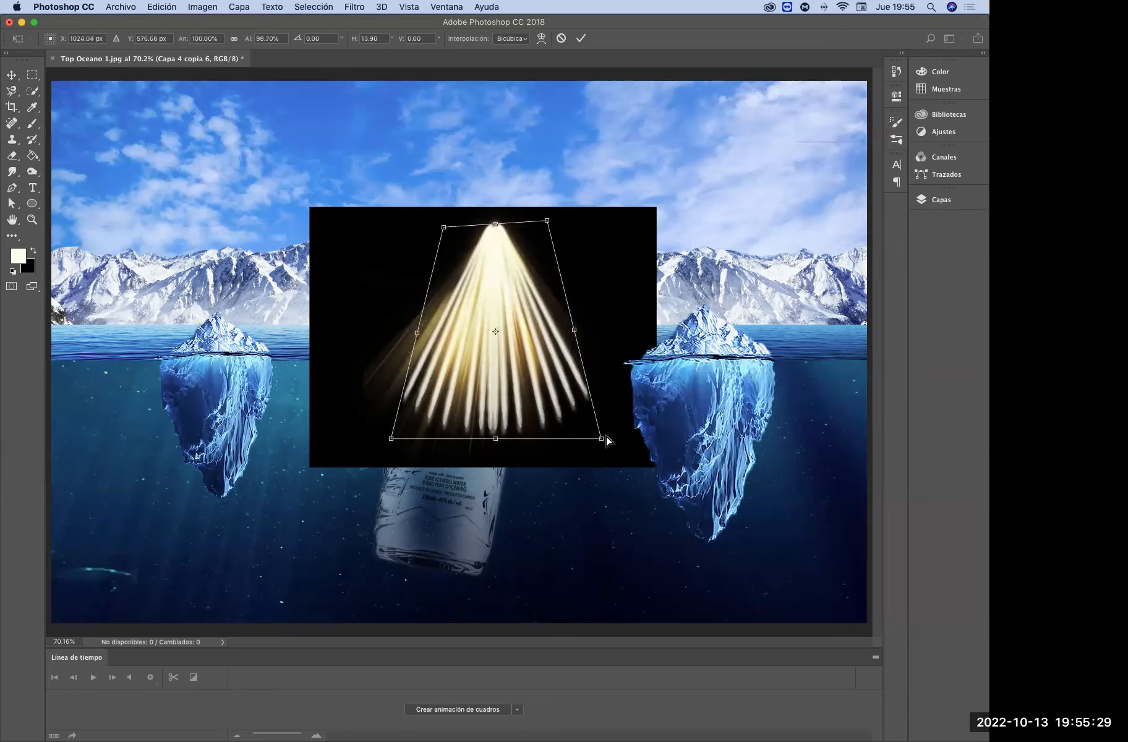
pyautogui.moveTo(607, 439); pyautogui.dragTo(627, 431)
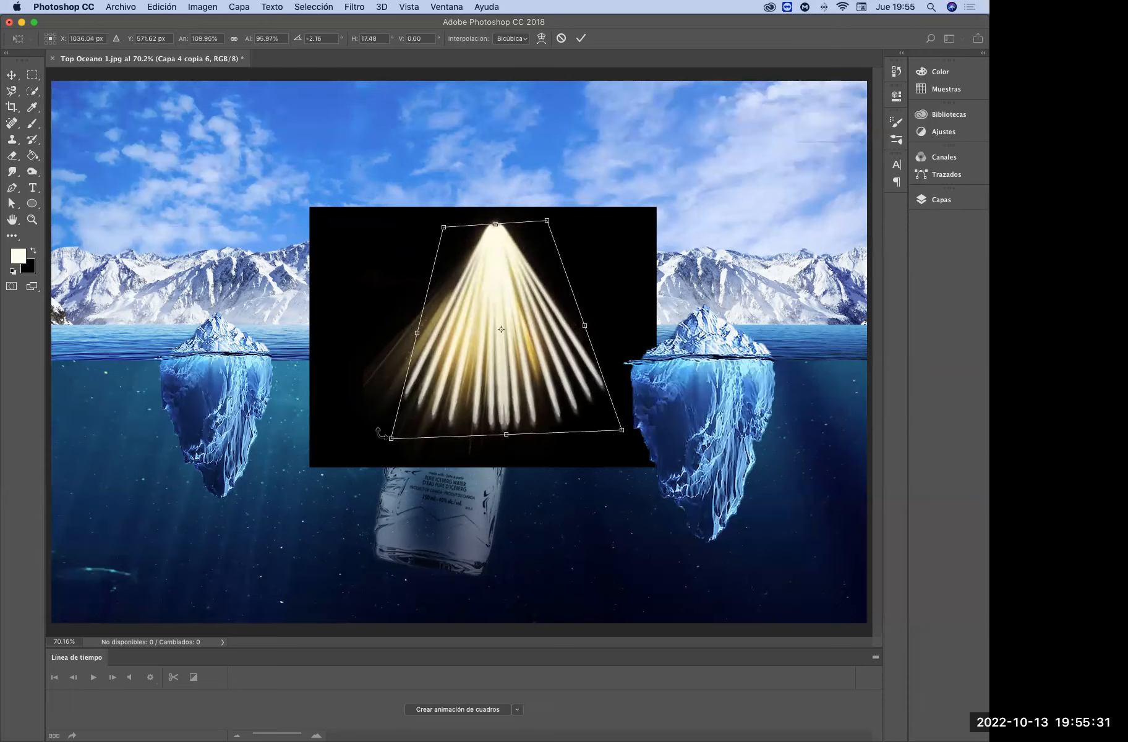
pyautogui.moveTo(384, 438); pyautogui.dragTo(342, 423)
pyautogui.moveTo(622, 431); pyautogui.dragTo(630, 432)
pyautogui.press('Return')
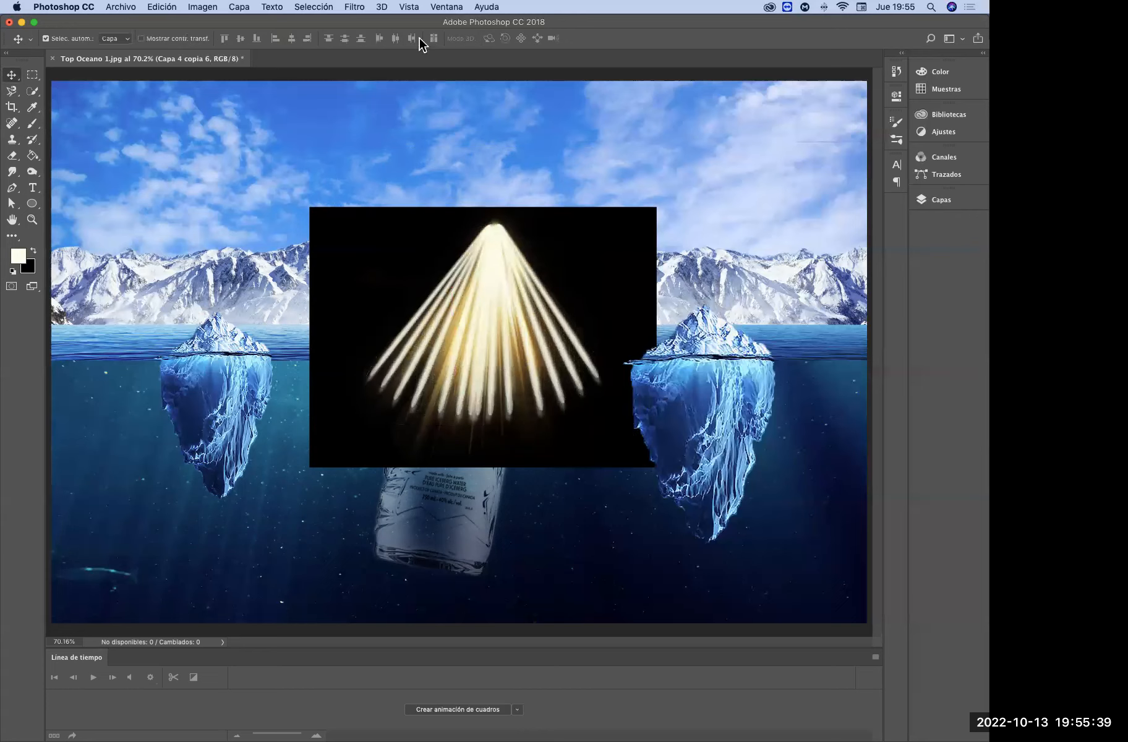
# Apply Radial Blur to the reshaped ray fan with the Zoom method, amount 100 and good quality
pyautogui.click(354, 7)
pyautogui.moveTo(384, 8)
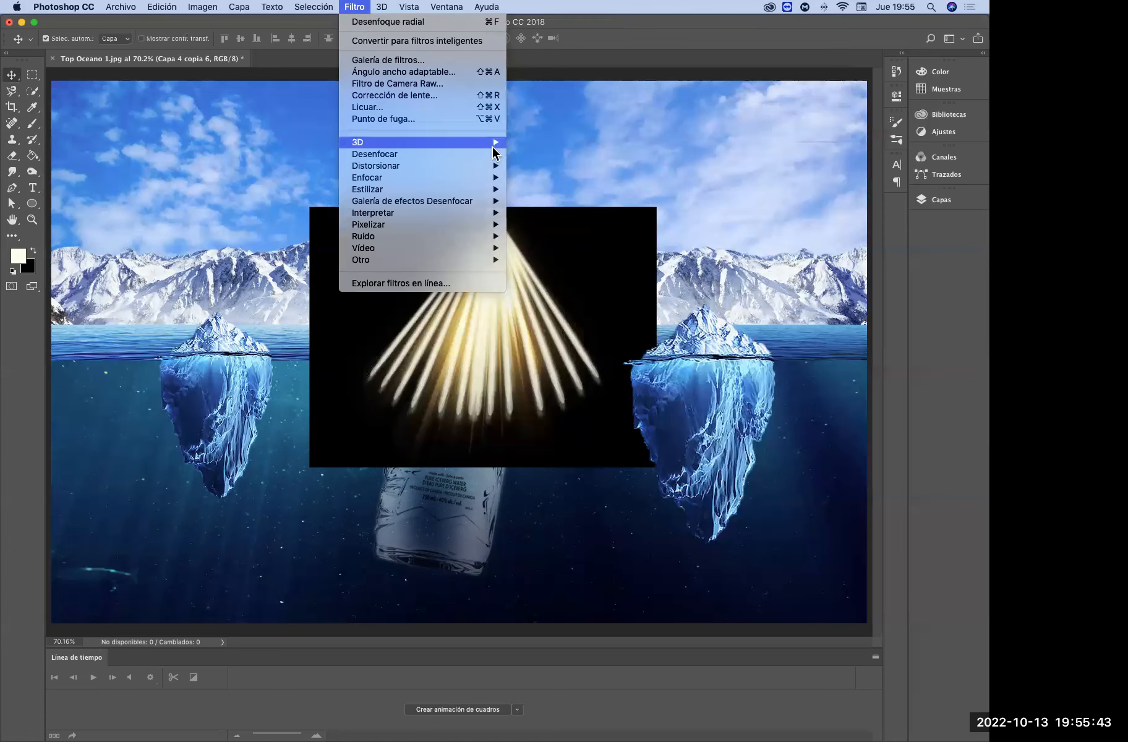
pyautogui.moveTo(495, 154)
pyautogui.click(613, 250)
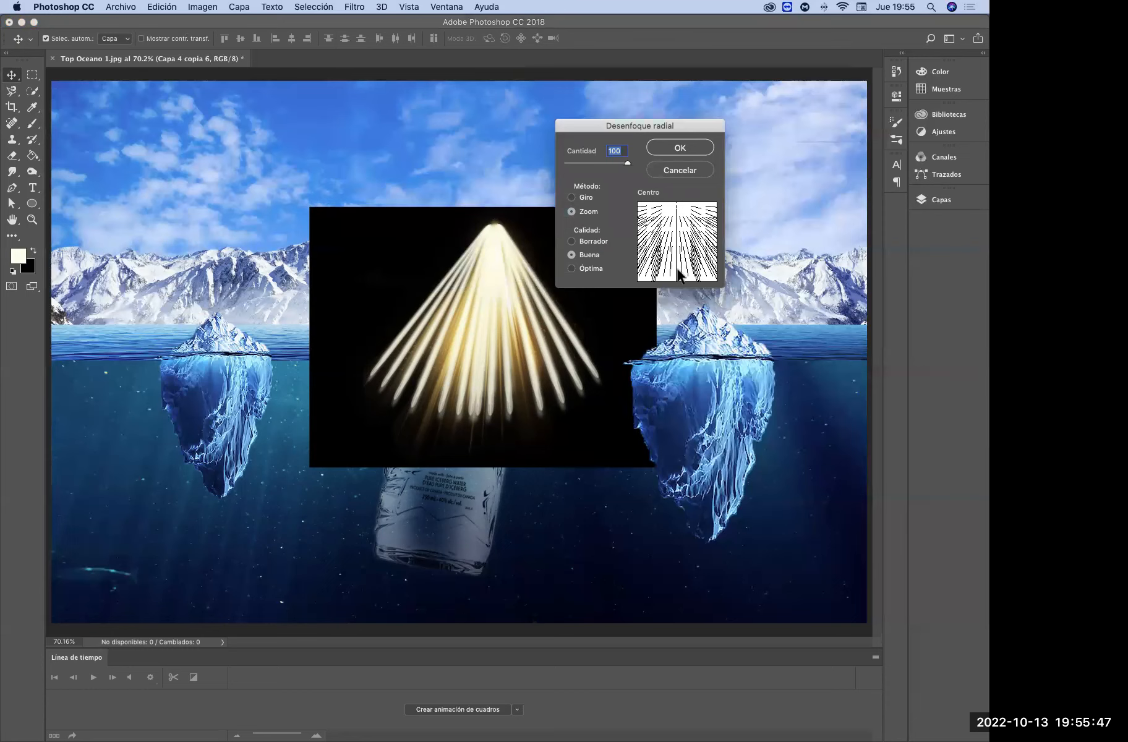
pyautogui.click(681, 148)
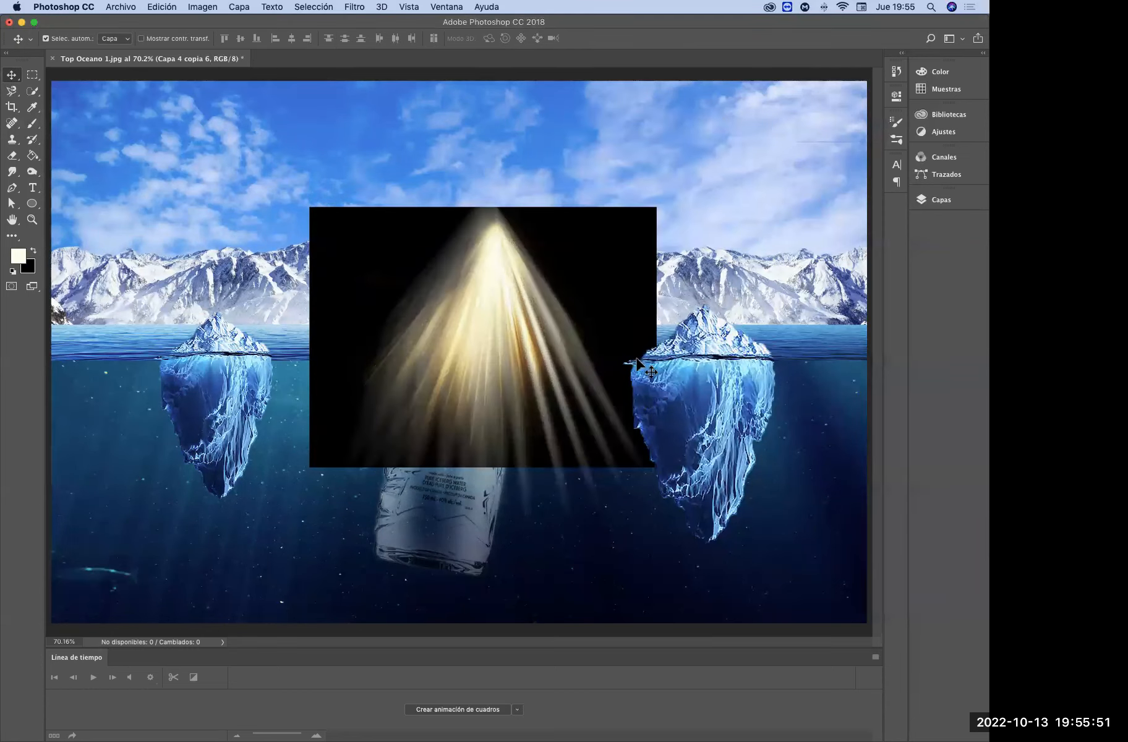
# Try resizing the blurred ray fan and placing it beside the golden light reference, and undo this placement along with the radial blur
pyautogui.press('super+alt+t')
pyautogui.moveTo(578, 365); pyautogui.dragTo(420, 361)
pyautogui.moveTo(382, 231); pyautogui.dragTo(635, 316)
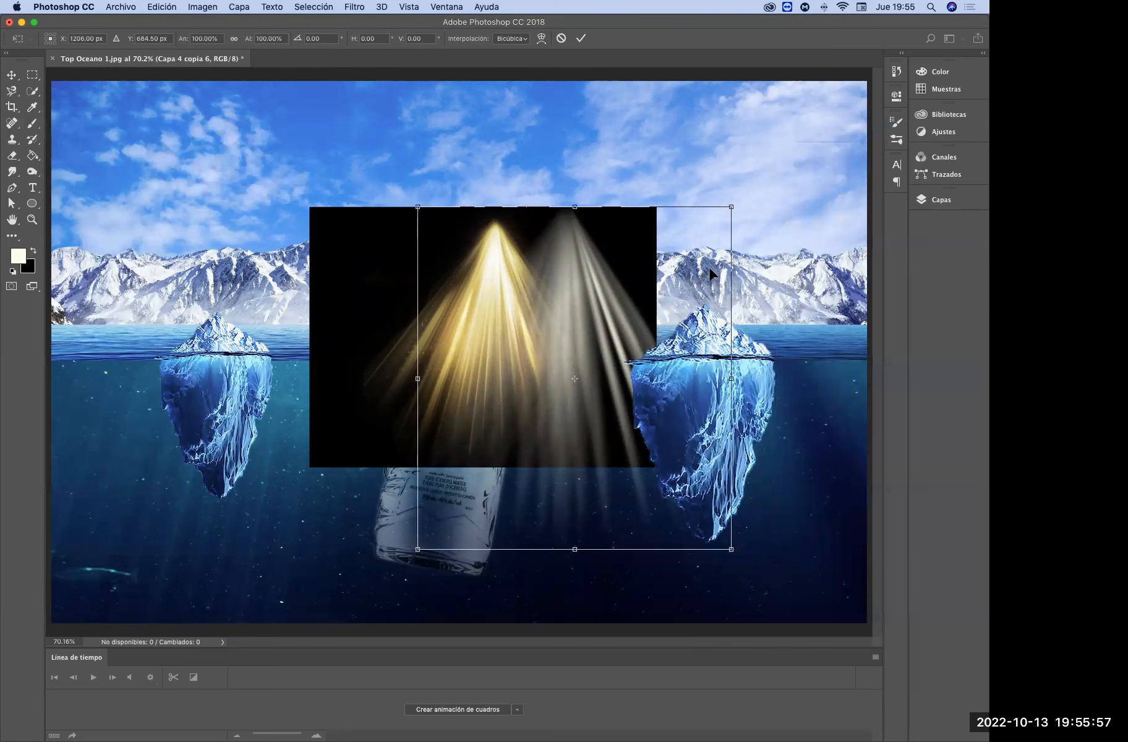
pyautogui.press('Return')
pyautogui.press('super+alt+z')
pyautogui.press('super+alt+z')
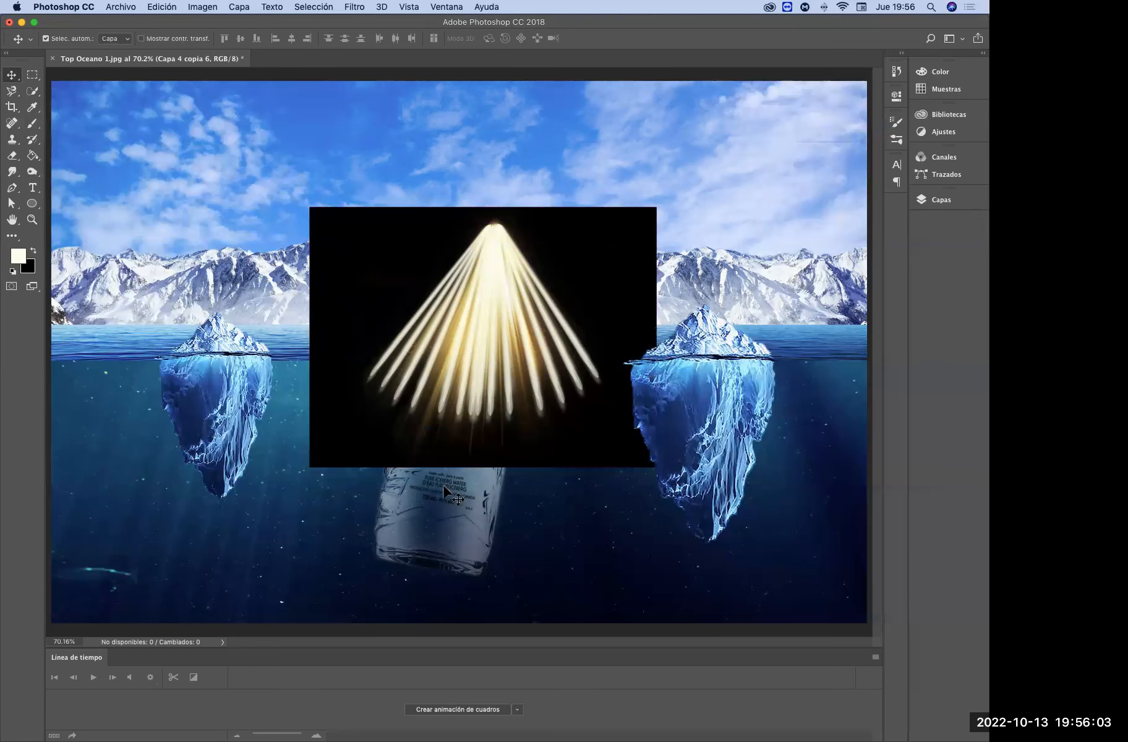
# Show the rulers, add a vertical guide at about 940 px and move the sharp ray fan's apex onto it
pyautogui.press('super')
pyautogui.press('super+r')
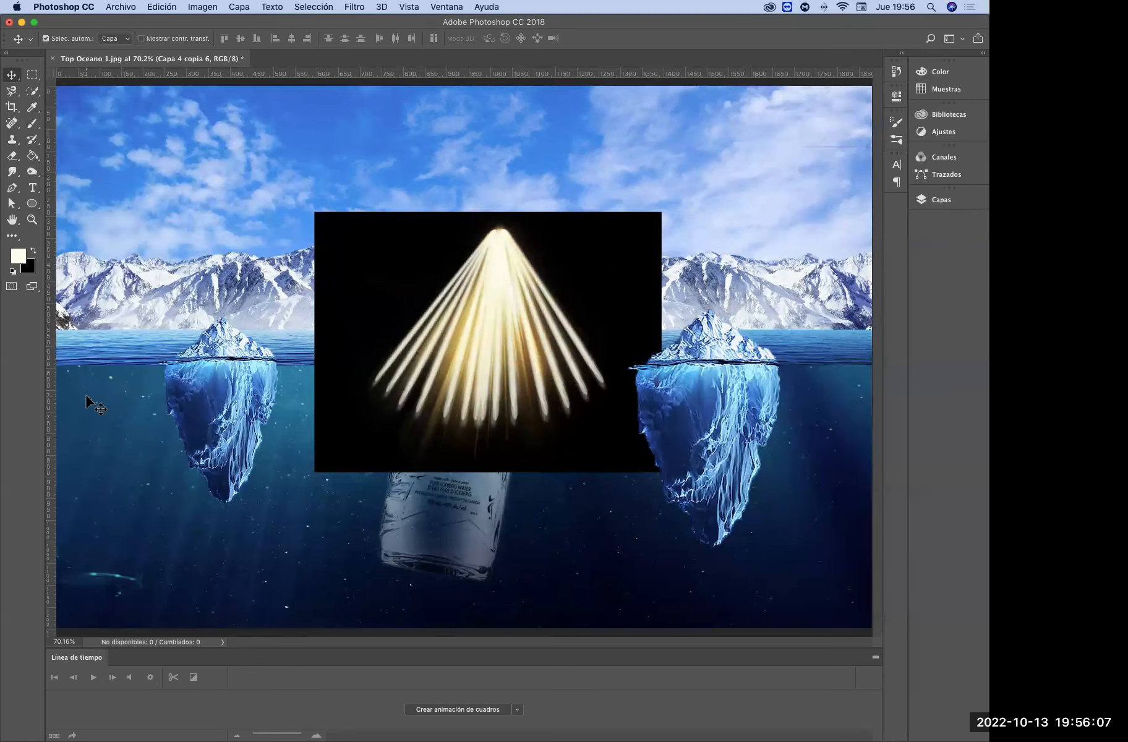
pyautogui.moveTo(51, 259); pyautogui.dragTo(464, 320)
pyautogui.moveTo(501, 247); pyautogui.dragTo(467, 225)
# Duplicate the ray fan's layer, flip the copy horizontally and shift it slightly right so its rays fall between the originals
pyautogui.click(935, 200)
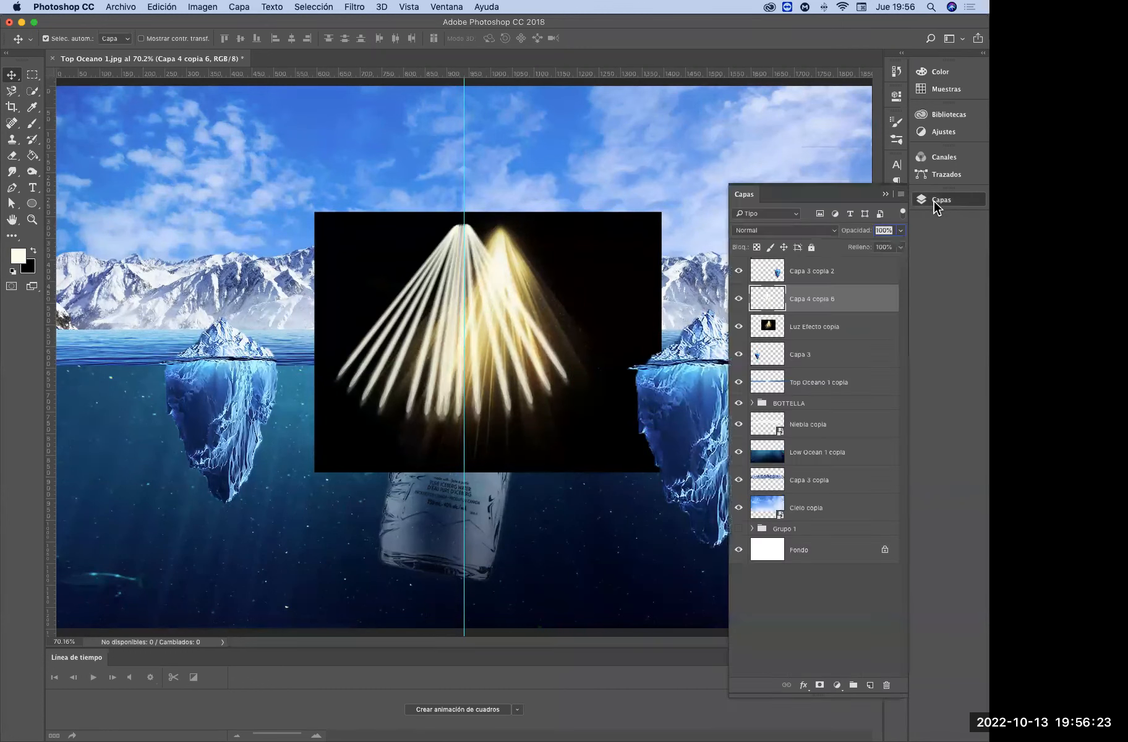
pyautogui.moveTo(821, 302); pyautogui.dragTo(870, 684)
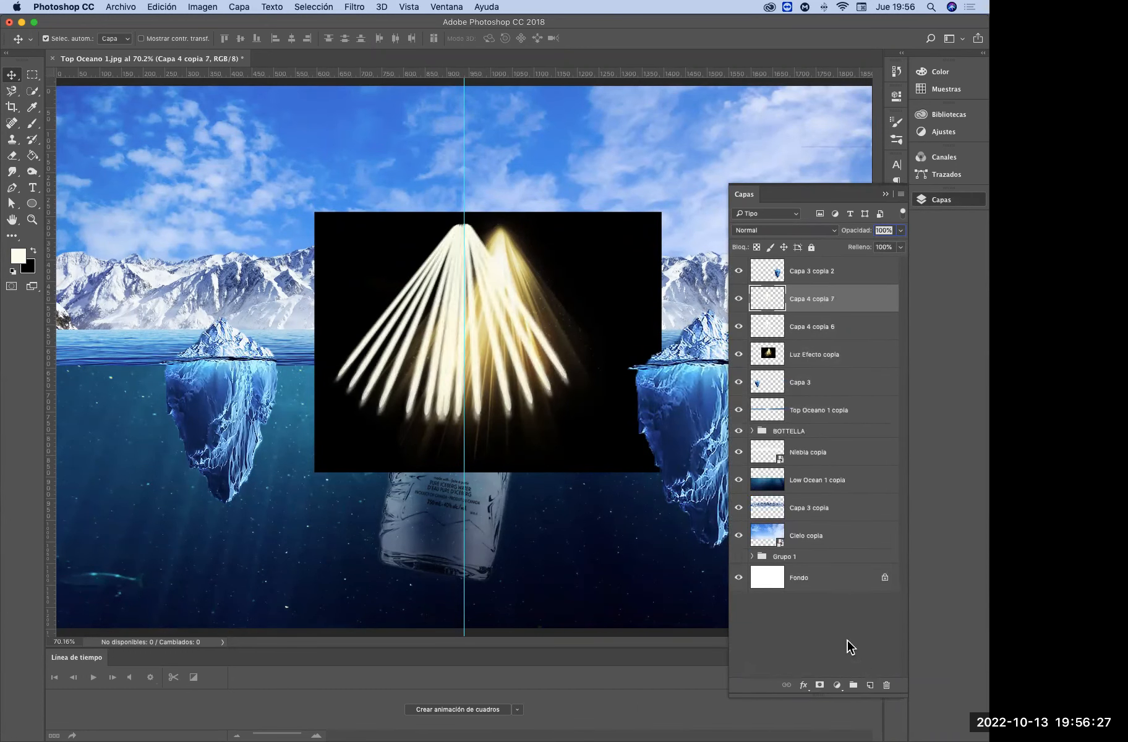
pyautogui.hotkey('ctrl', 't')
pyautogui.rightClick(486, 320)
pyautogui.click(552, 483)
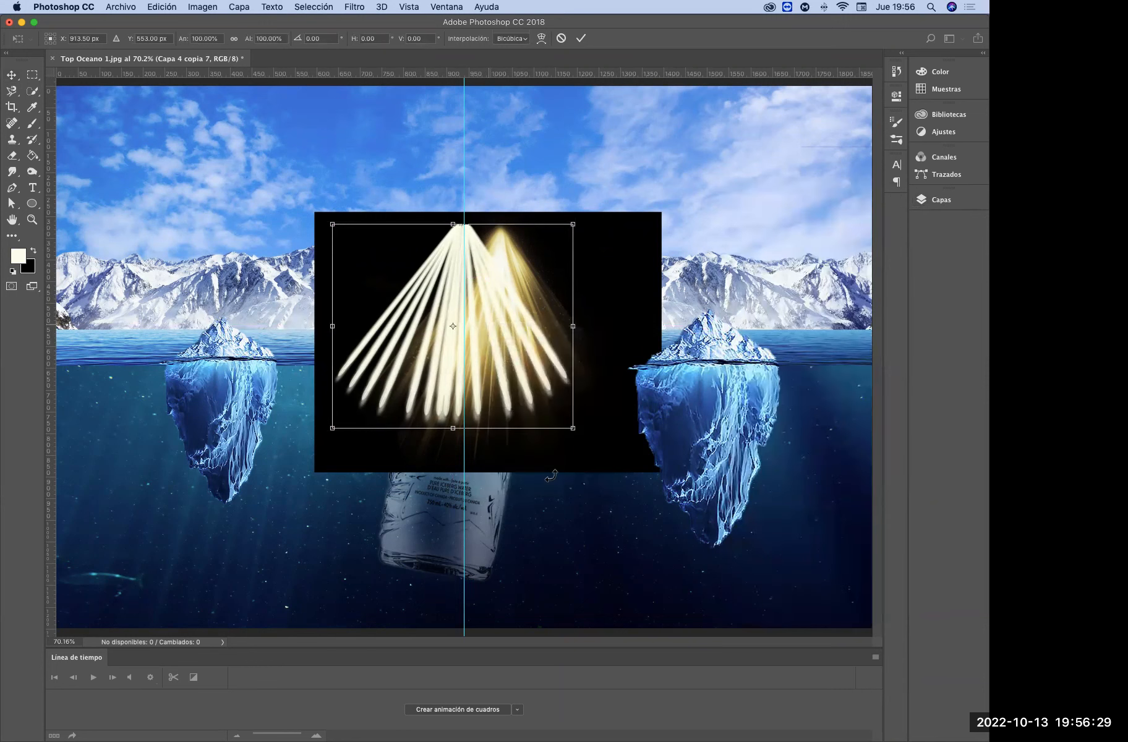
pyautogui.moveTo(517, 376); pyautogui.dragTo(535, 376)
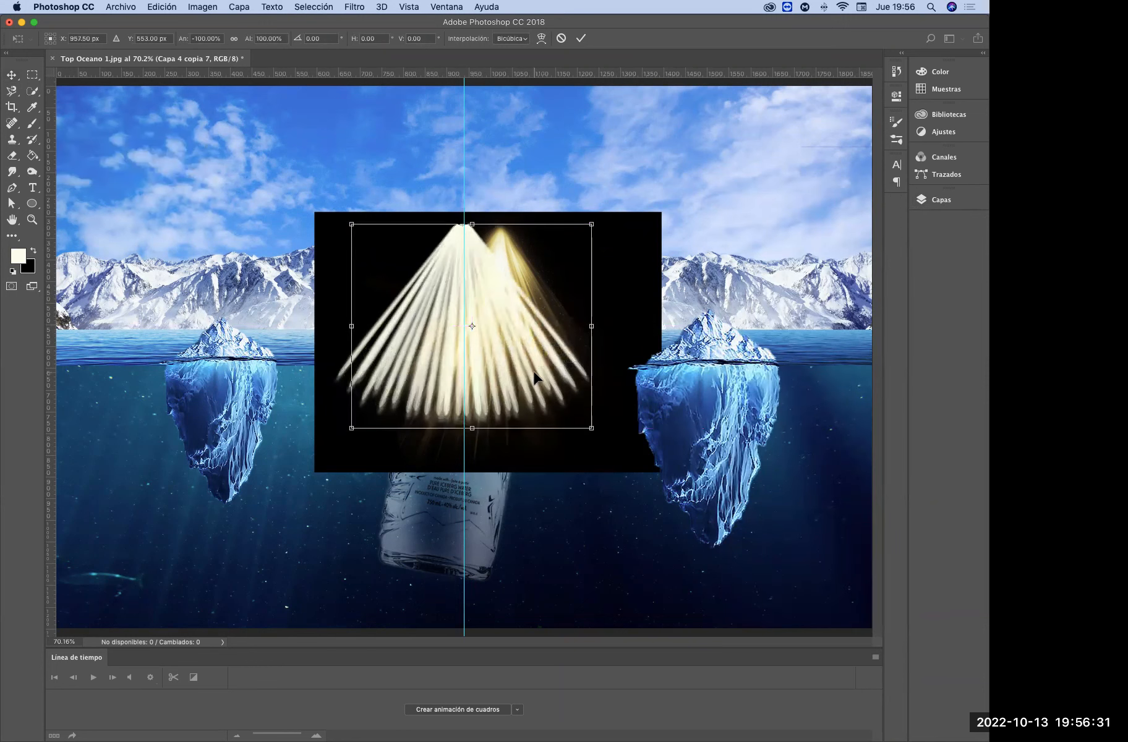
pyautogui.press('Return')
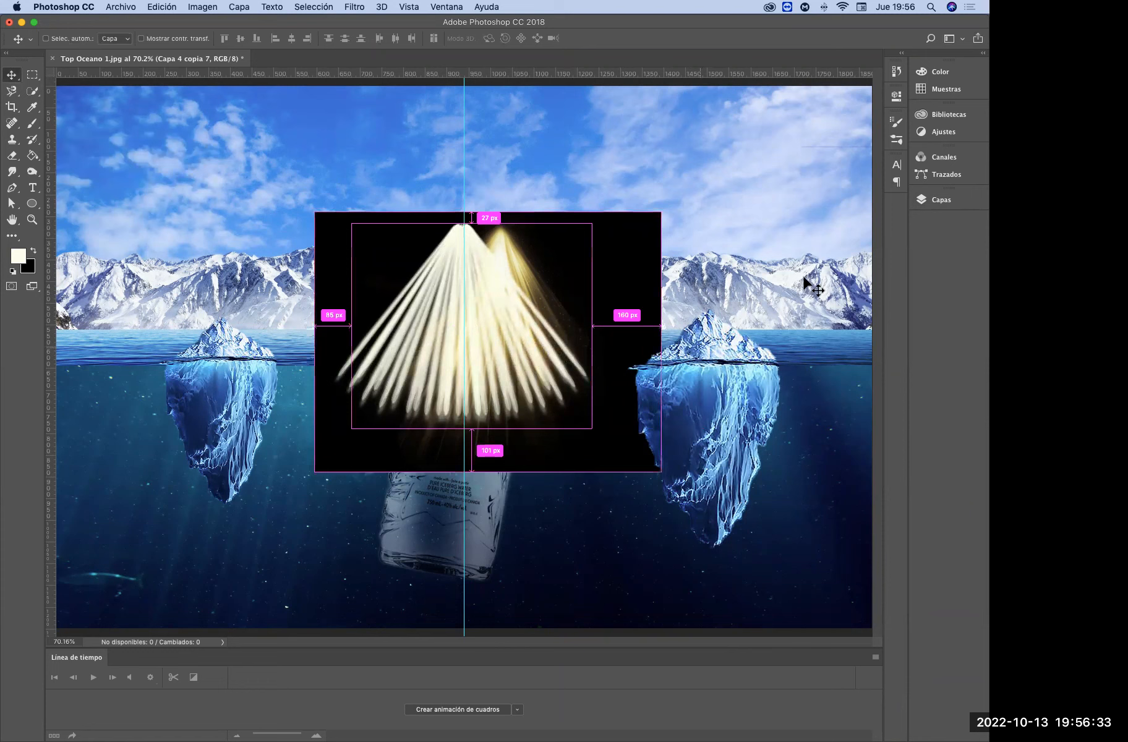
# Merge the flipped copy into the original ray fan layer and centre the combined fan on the vertical guide
pyautogui.click(927, 202)
pyautogui.press('Delete')
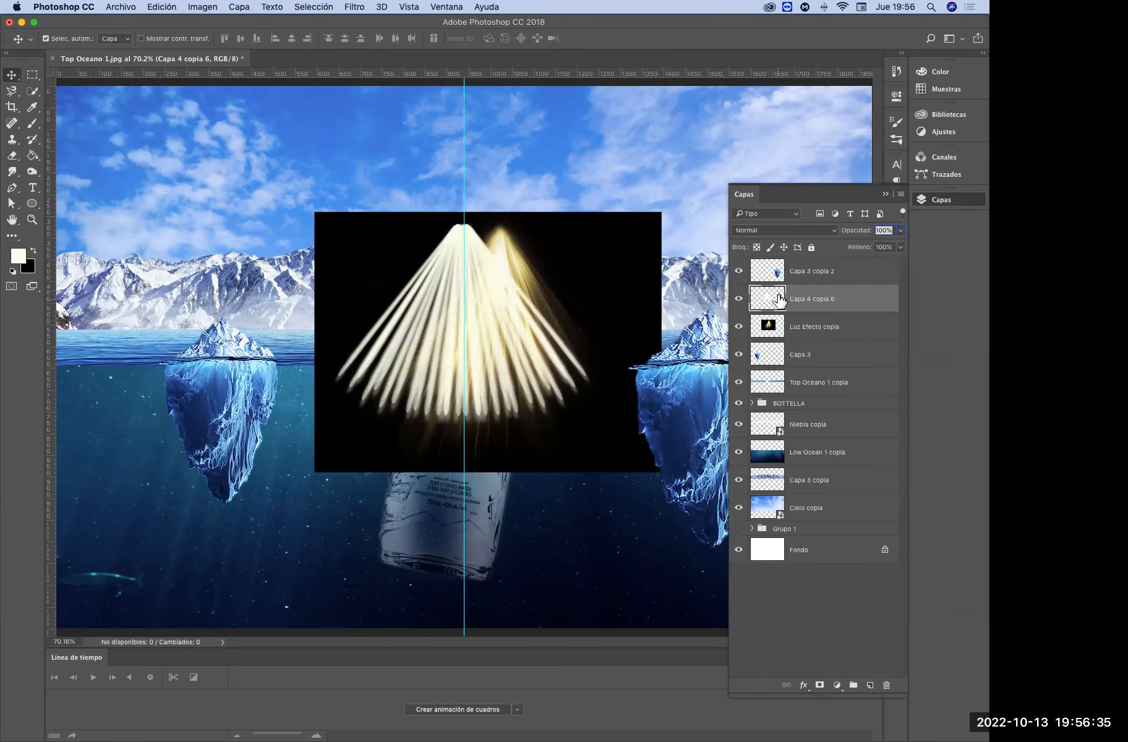
pyautogui.press('super+t')
pyautogui.moveTo(511, 329); pyautogui.dragTo(489, 310)
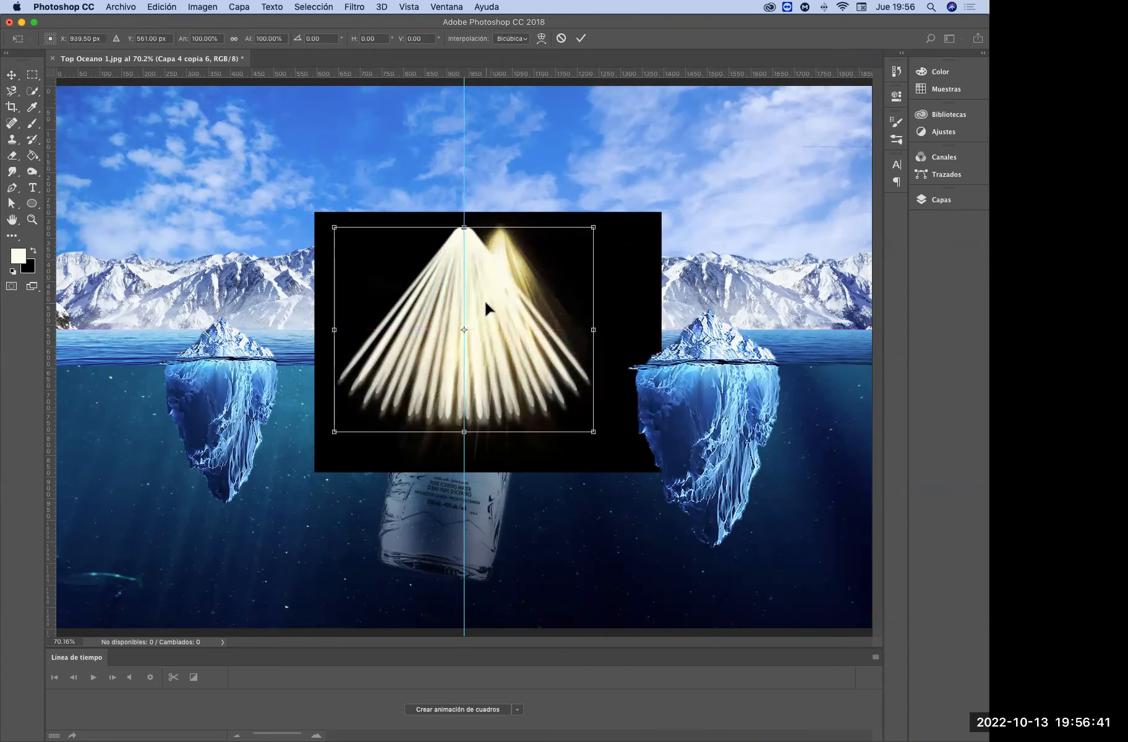
pyautogui.press('Return')
# Apply Radial Blur to the combined ray fan with the Zoom method, amount 100, good quality and the blur centre at the top
pyautogui.click(361, 7)
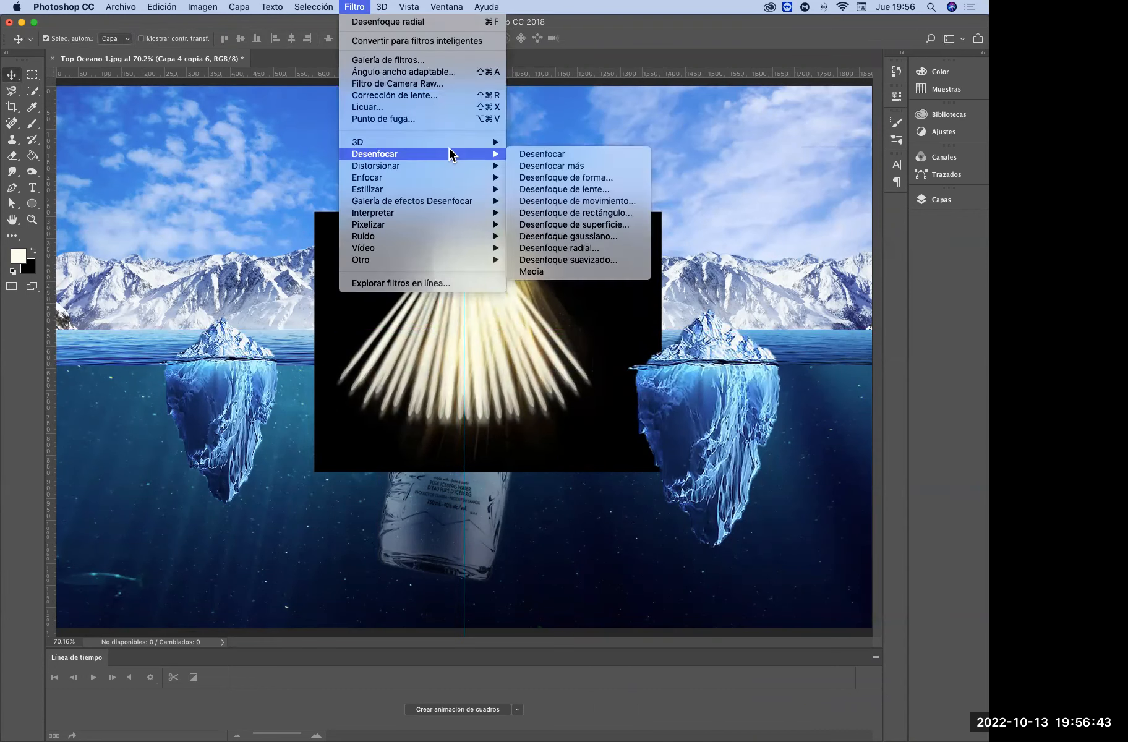
pyautogui.moveTo(453, 180)
pyautogui.moveTo(455, 155)
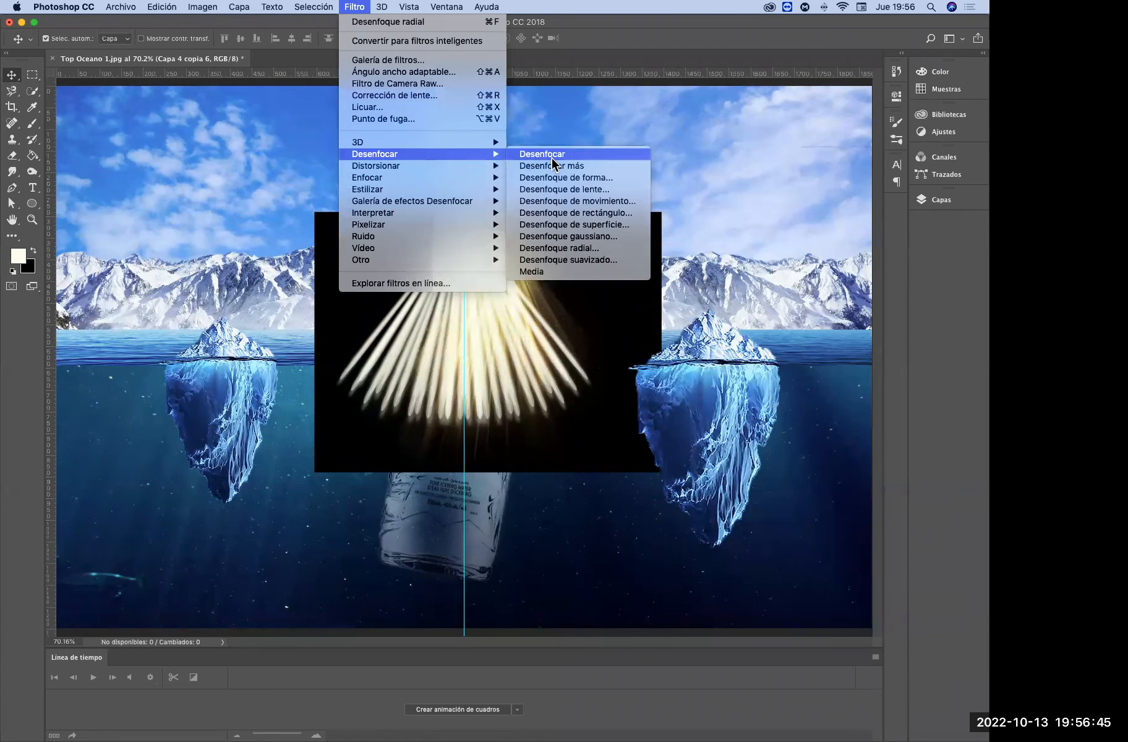
pyautogui.click(601, 248)
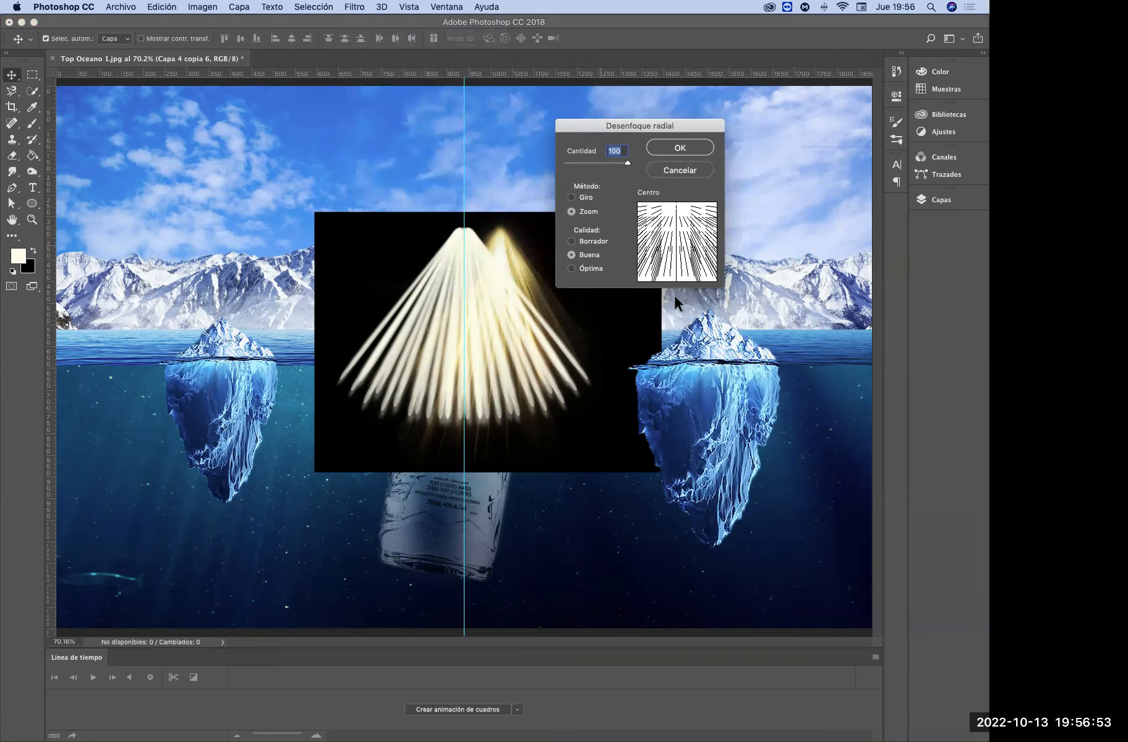
pyautogui.click(680, 148)
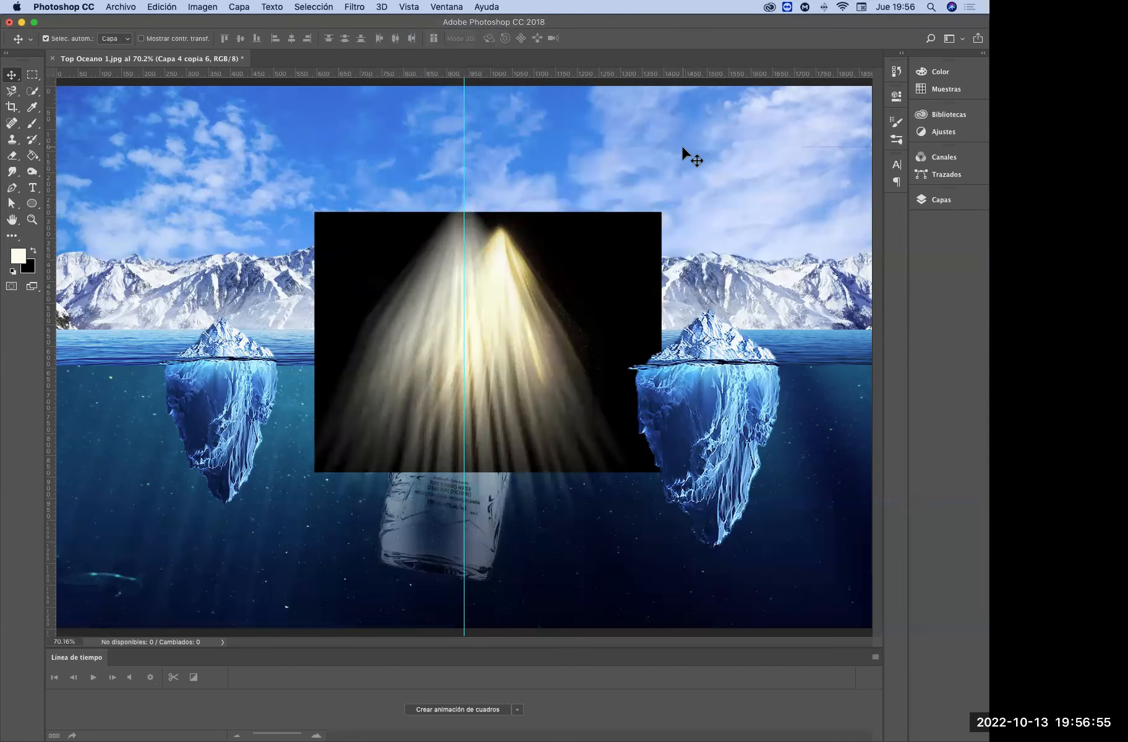
# Scale the blurred ray fan down and place it to the right of the golden light reference for comparison
pyautogui.press('super+t')
pyautogui.moveTo(553, 454); pyautogui.dragTo(553, 370)
pyautogui.moveTo(677, 214); pyautogui.dragTo(620, 270)
pyautogui.moveTo(573, 375); pyautogui.dragTo(666, 319)
pyautogui.moveTo(714, 219); pyautogui.dragTo(717, 216)
pyautogui.press('Return')
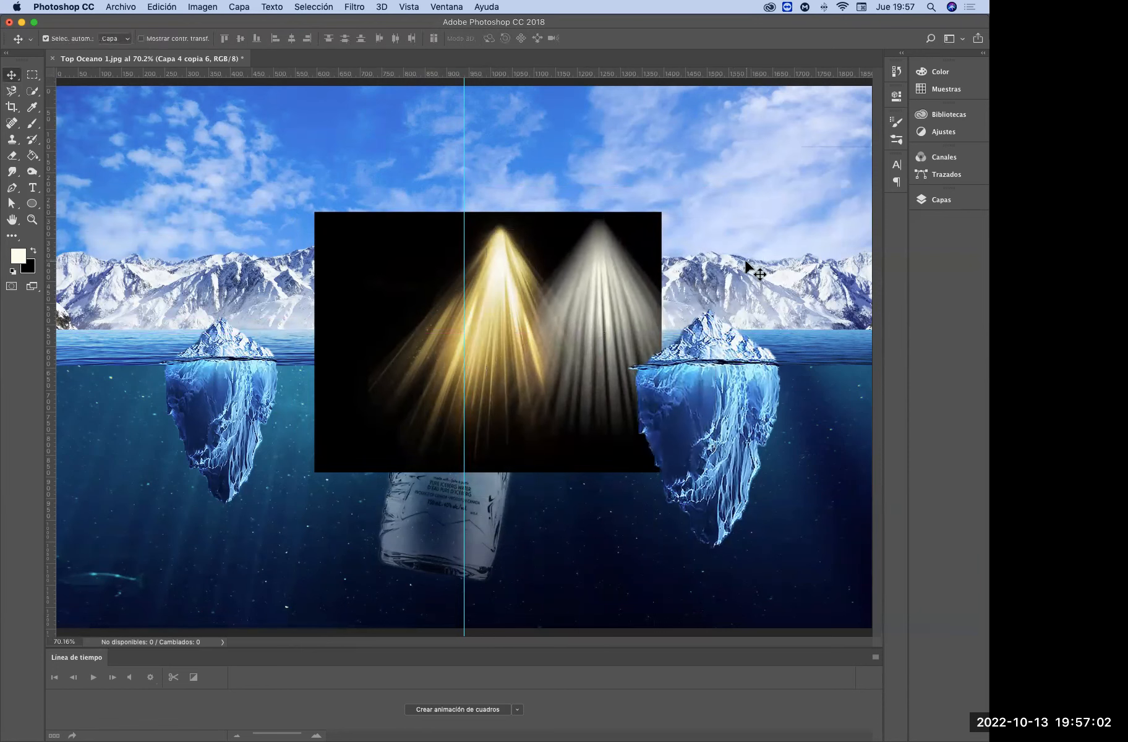
pyautogui.click(937, 200)
pyautogui.click(803, 685)
pyautogui.moveTo(815, 730)
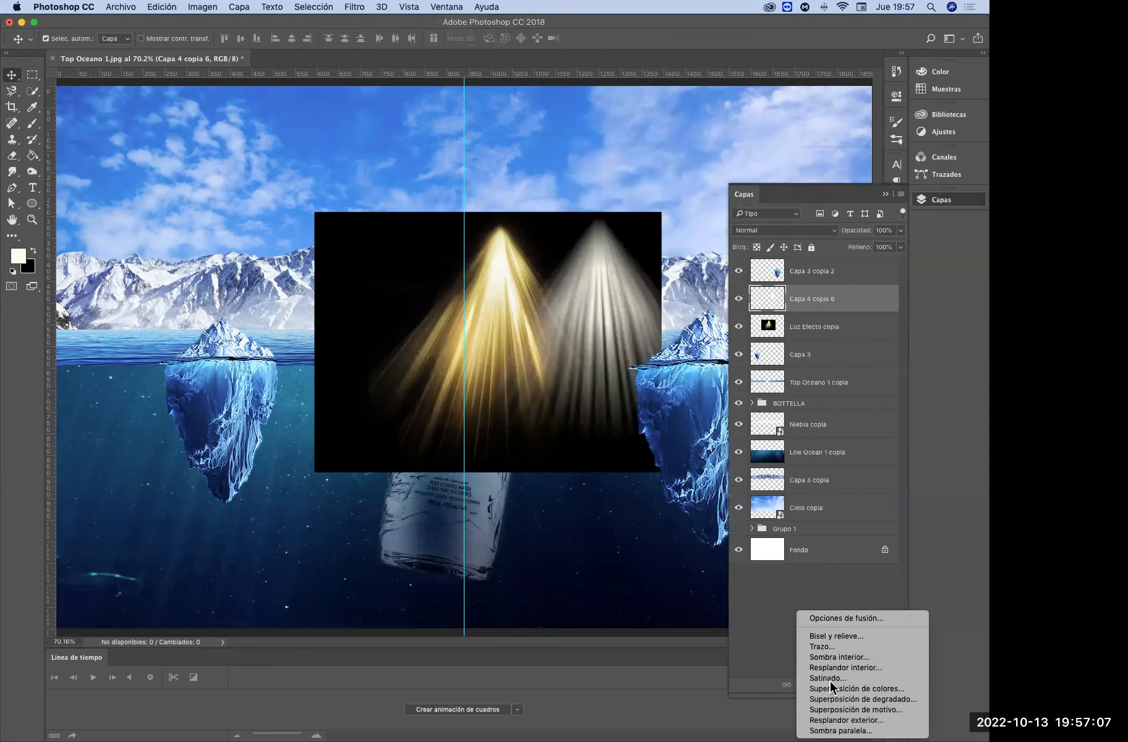
pyautogui.click(889, 198)
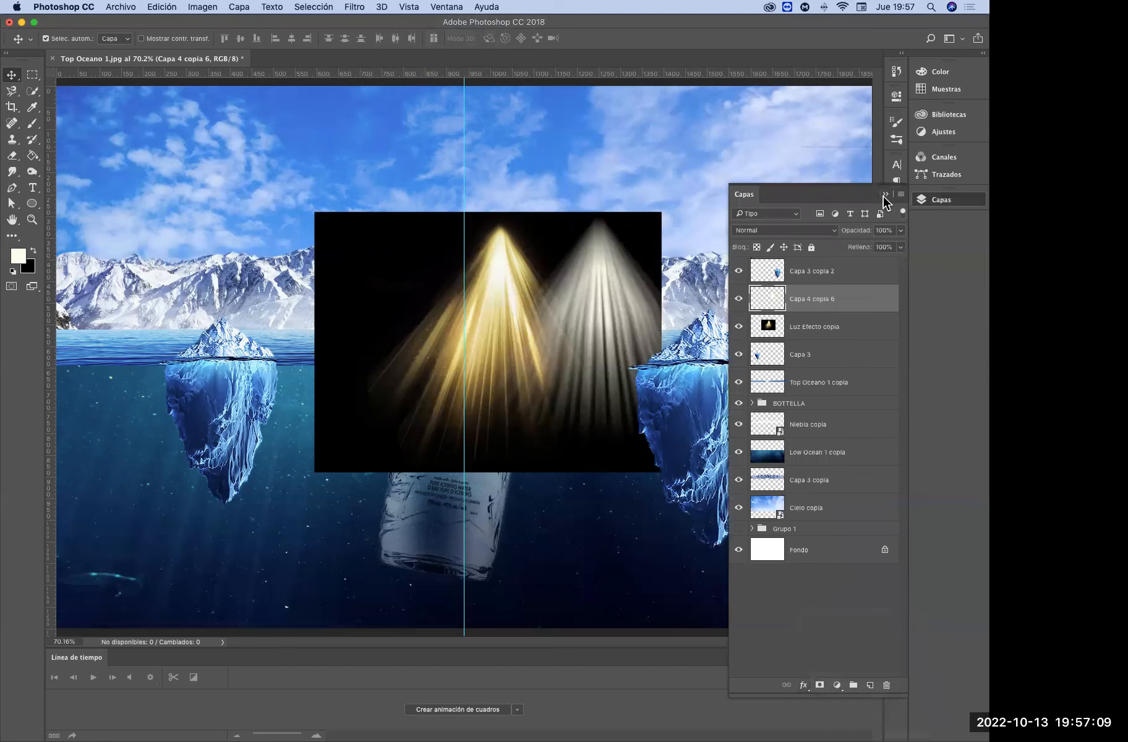
# Try tinting a duplicate of the blurred ray fan with hue -23 and saturation +79, and delete the duplicate
pyautogui.moveTo(783, 306); pyautogui.dragTo(871, 684)
pyautogui.press('super+u')
pyautogui.moveTo(756, 238); pyautogui.dragTo(811, 238)
pyautogui.moveTo(749, 207); pyautogui.dragTo(733, 207)
pyautogui.moveTo(806, 239); pyautogui.dragTo(794, 237)
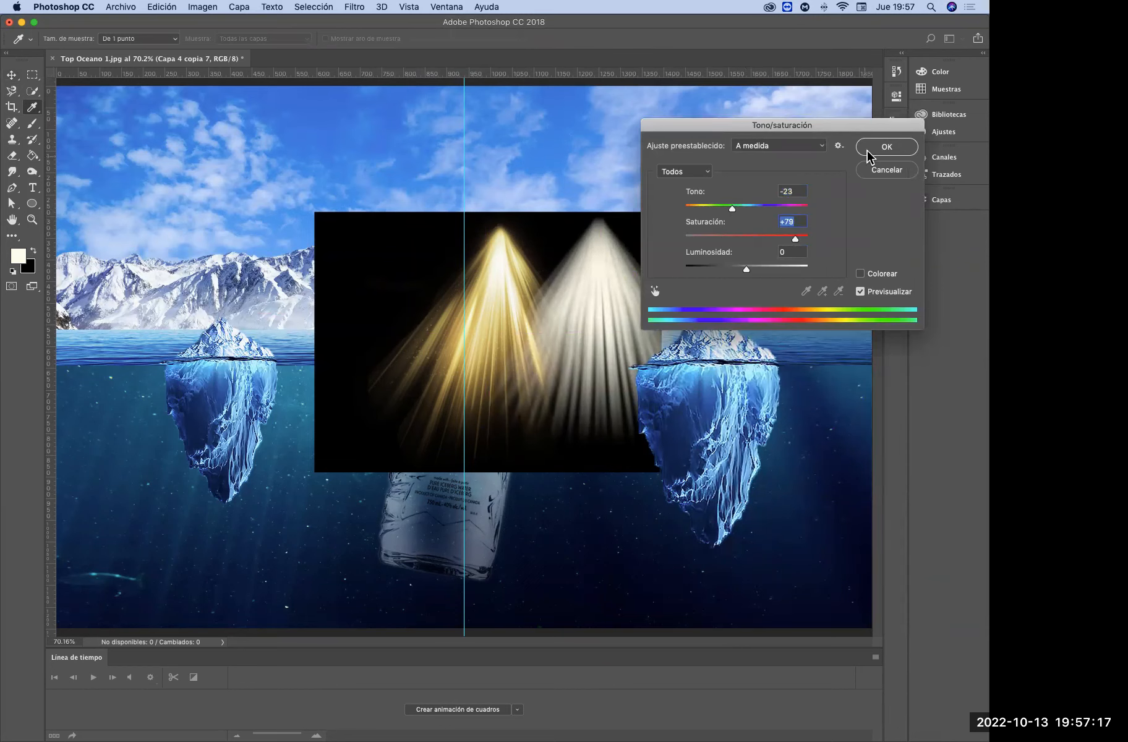
pyautogui.click(870, 149)
pyautogui.click(944, 201)
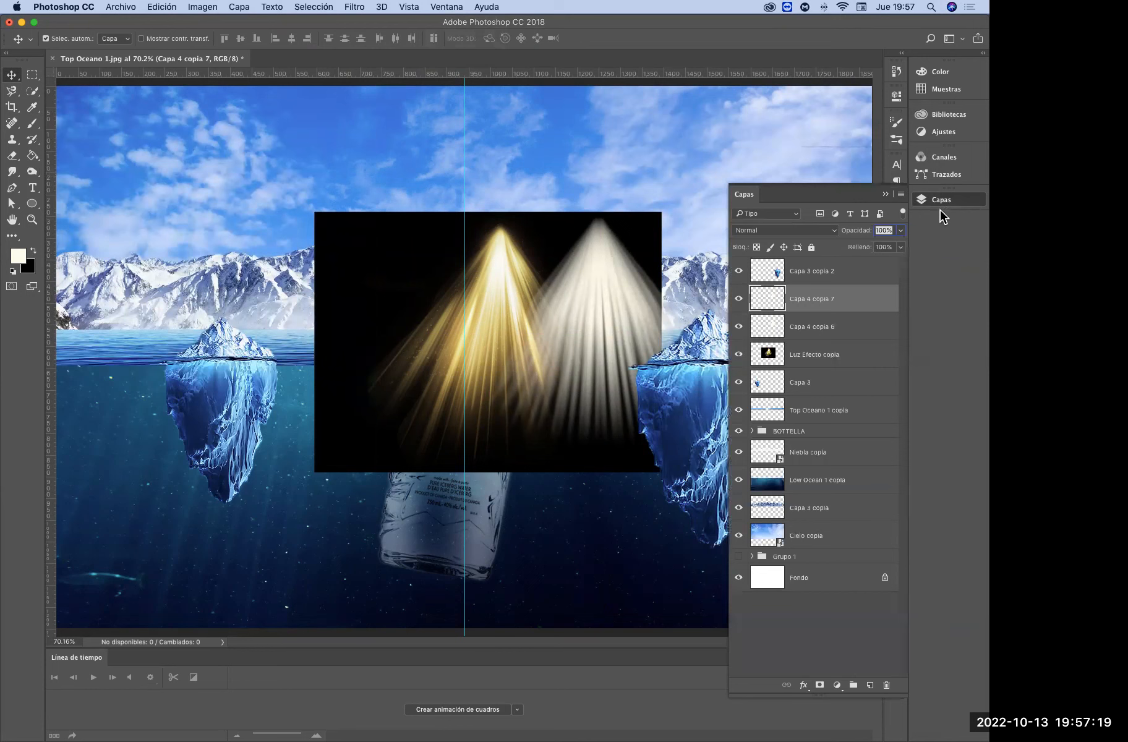
pyautogui.press('Delete')
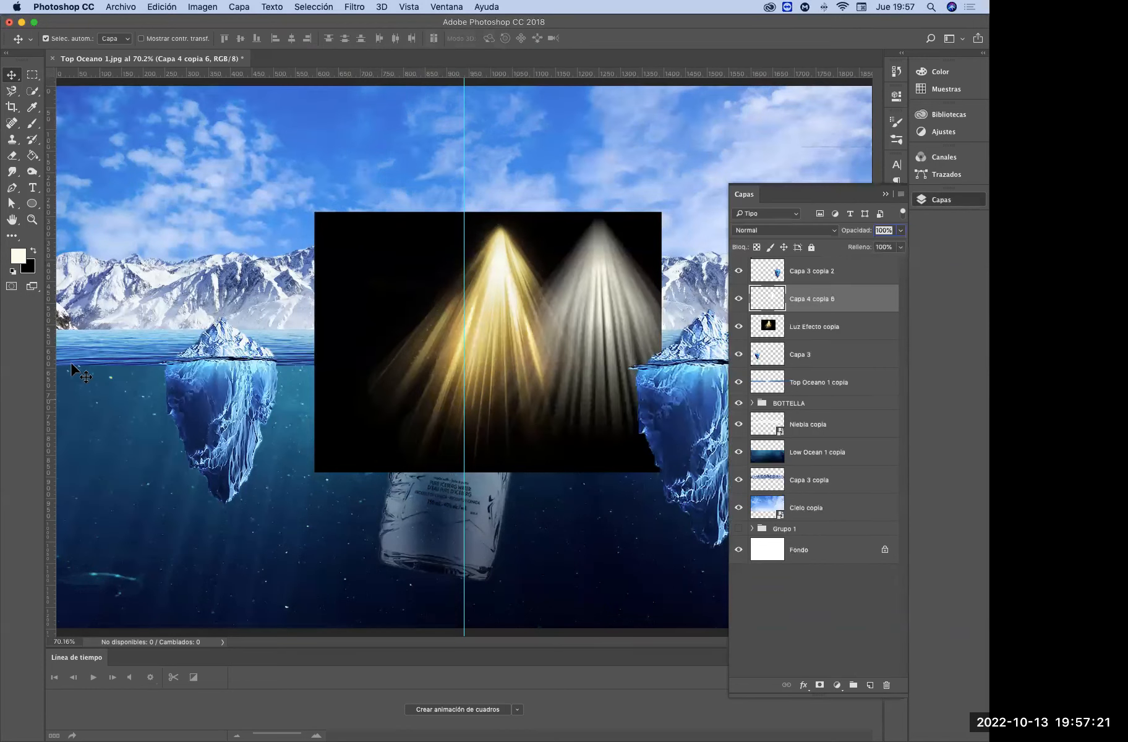
# Set the foreground colour to a light yellow and ready the Brush tool on the ray fan's layer, Capa 4 copia 6
pyautogui.click(21, 256)
pyautogui.moveTo(716, 128)
pyautogui.mouseDown()
pyautogui.moveTo(615, 93)
pyautogui.moveTo(628, 83)
pyautogui.mouseUp()
pyautogui.click(849, 78)
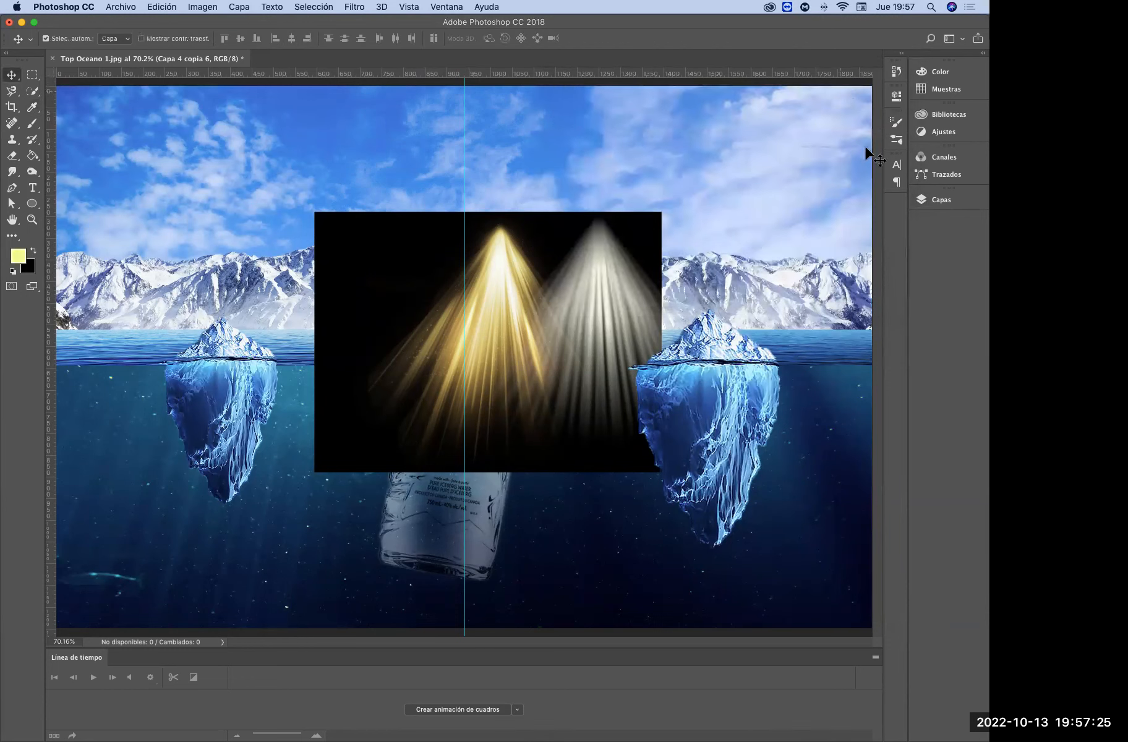
pyautogui.click(32, 124)
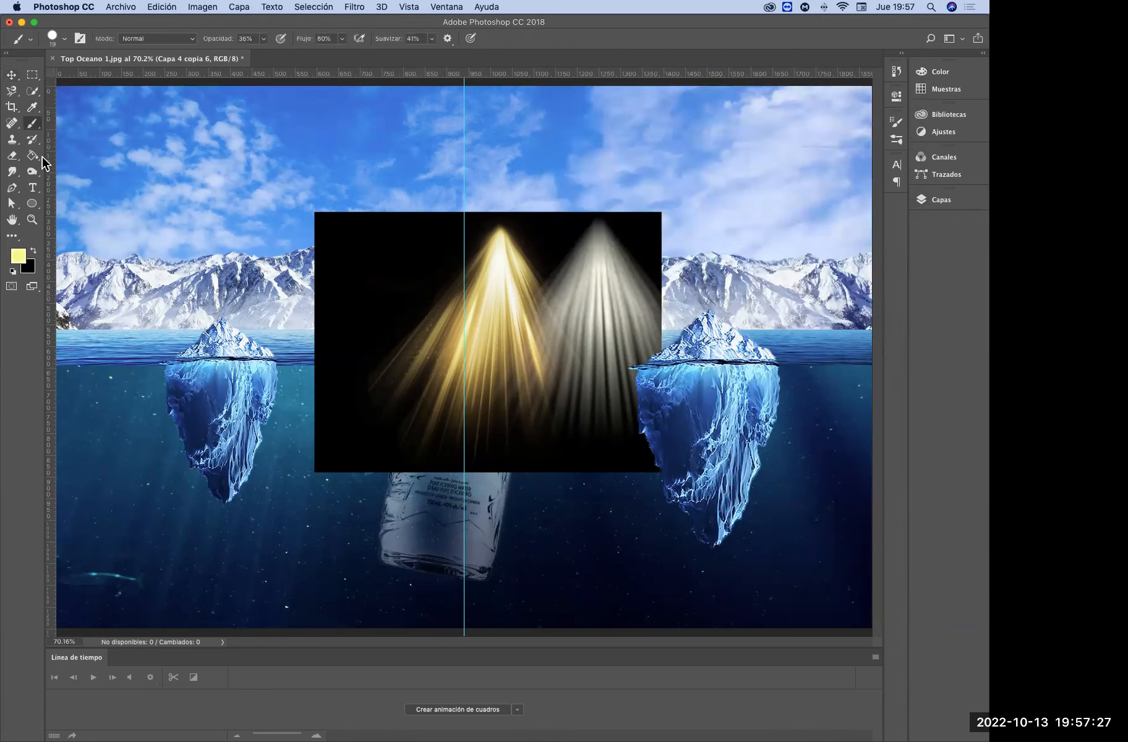
pyautogui.click(944, 202)
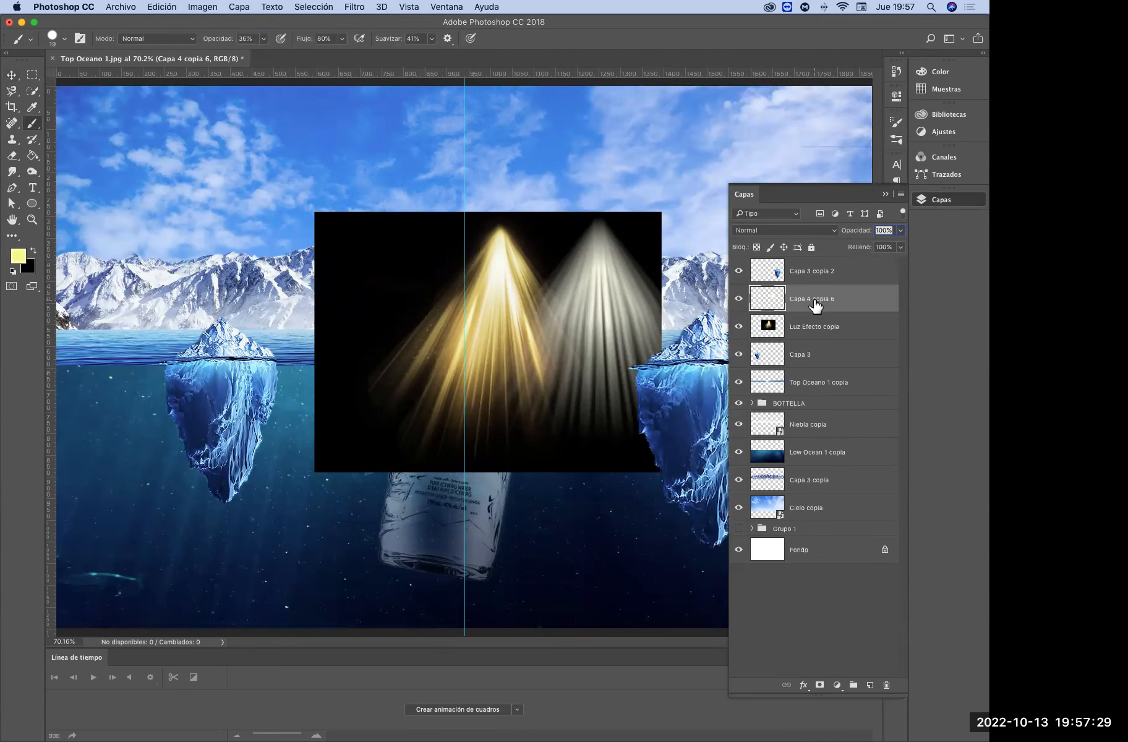
pyautogui.moveTo(772, 306)
pyautogui.mouseDown()
pyautogui.moveTo(774, 340)
pyautogui.moveTo(782, 303)
pyautogui.mouseUp()
pyautogui.click(38, 128)
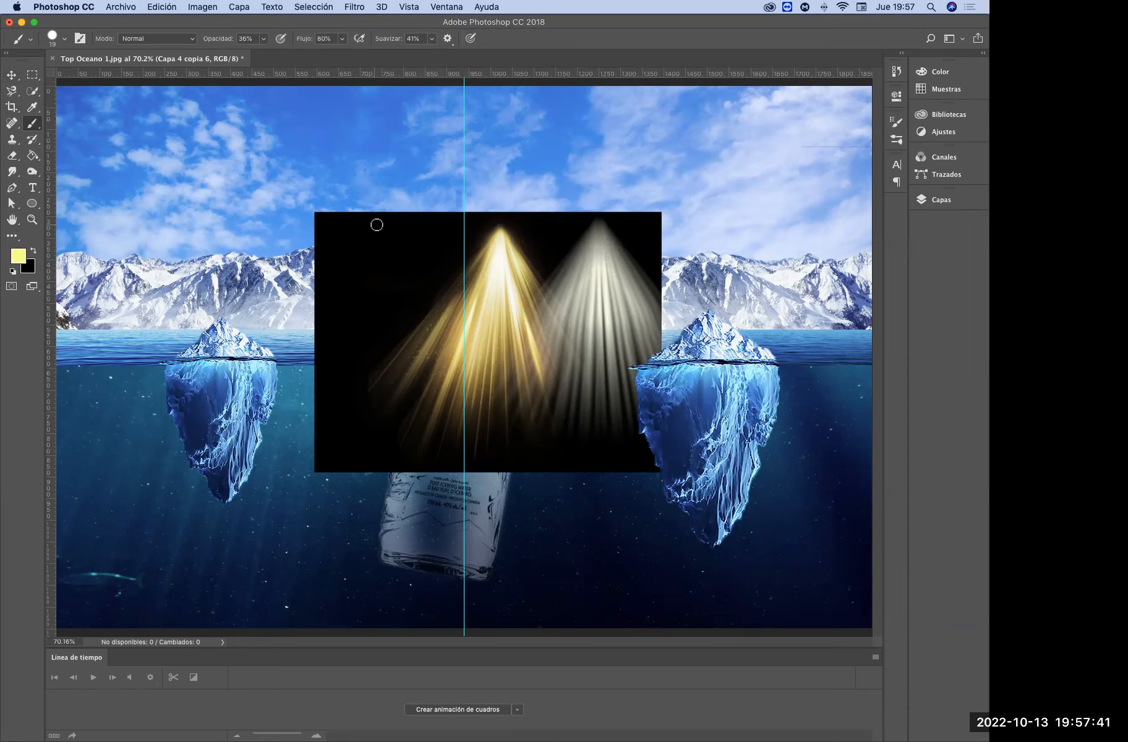
# Paint a dense fan of overlapping straight light-yellow rays spreading down from the apex on the guide, using 36% opacity and 80% flow
pyautogui.moveTo(461, 219)
pyautogui.mouseDown()
pyautogui.moveTo(357, 414)
pyautogui.moveTo(415, 451)
pyautogui.mouseUp()
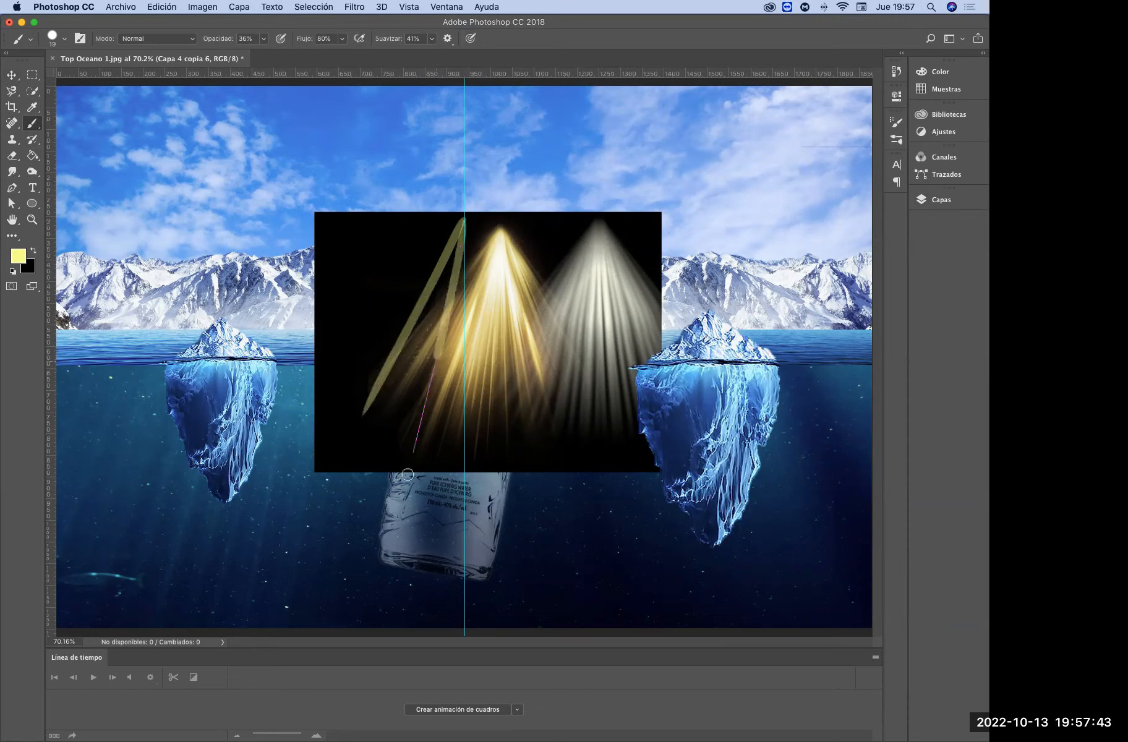
pyautogui.moveTo(465, 220)
pyautogui.mouseDown()
pyautogui.moveTo(483, 427)
pyautogui.moveTo(498, 334)
pyautogui.moveTo(522, 433)
pyautogui.moveTo(560, 419)
pyautogui.mouseUp()
pyautogui.moveTo(466, 223); pyautogui.dragTo(558, 419)
pyautogui.moveTo(465, 228)
pyautogui.mouseDown()
pyautogui.moveTo(463, 403)
pyautogui.moveTo(415, 373)
pyautogui.moveTo(400, 428)
pyautogui.moveTo(372, 436)
pyautogui.mouseUp()
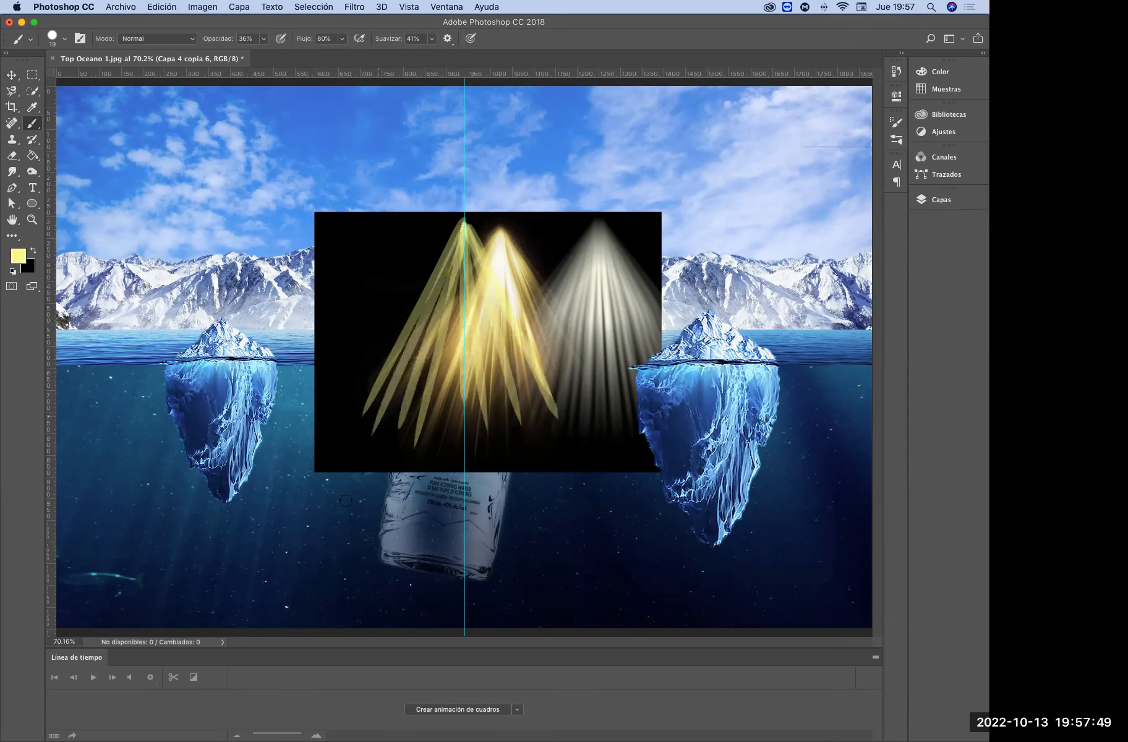
pyautogui.moveTo(464, 232)
pyautogui.mouseDown()
pyautogui.moveTo(459, 423)
pyautogui.moveTo(498, 425)
pyautogui.mouseUp()
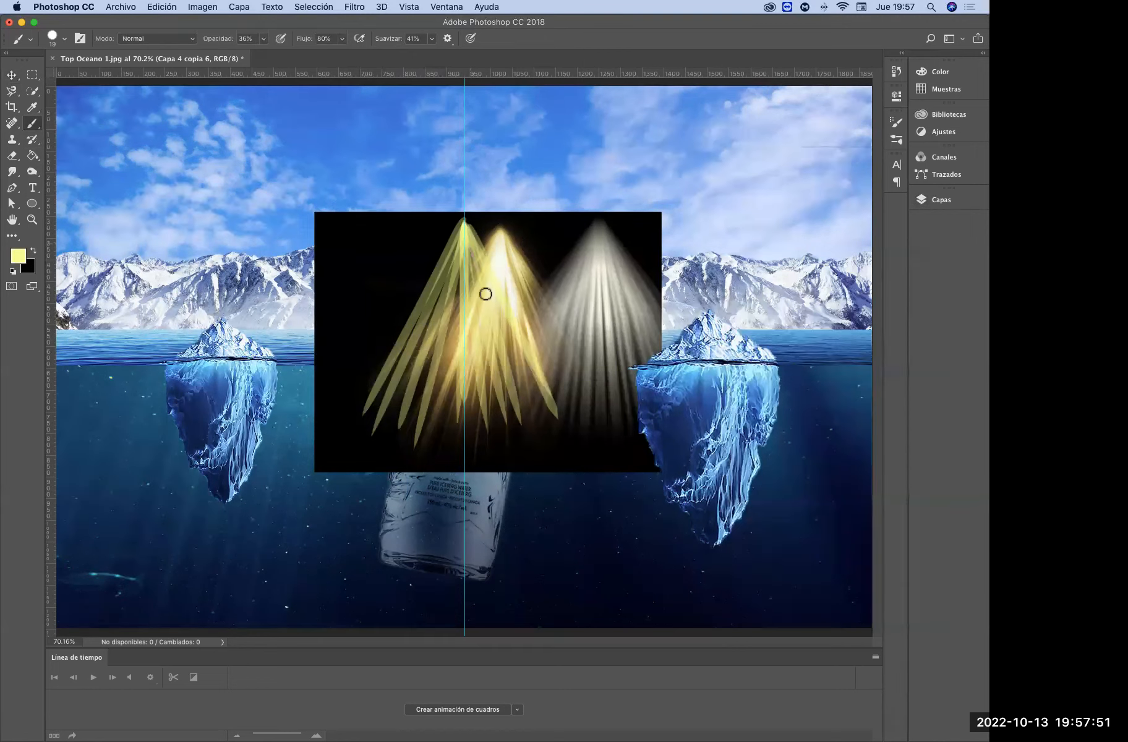
pyautogui.moveTo(466, 232); pyautogui.dragTo(411, 418)
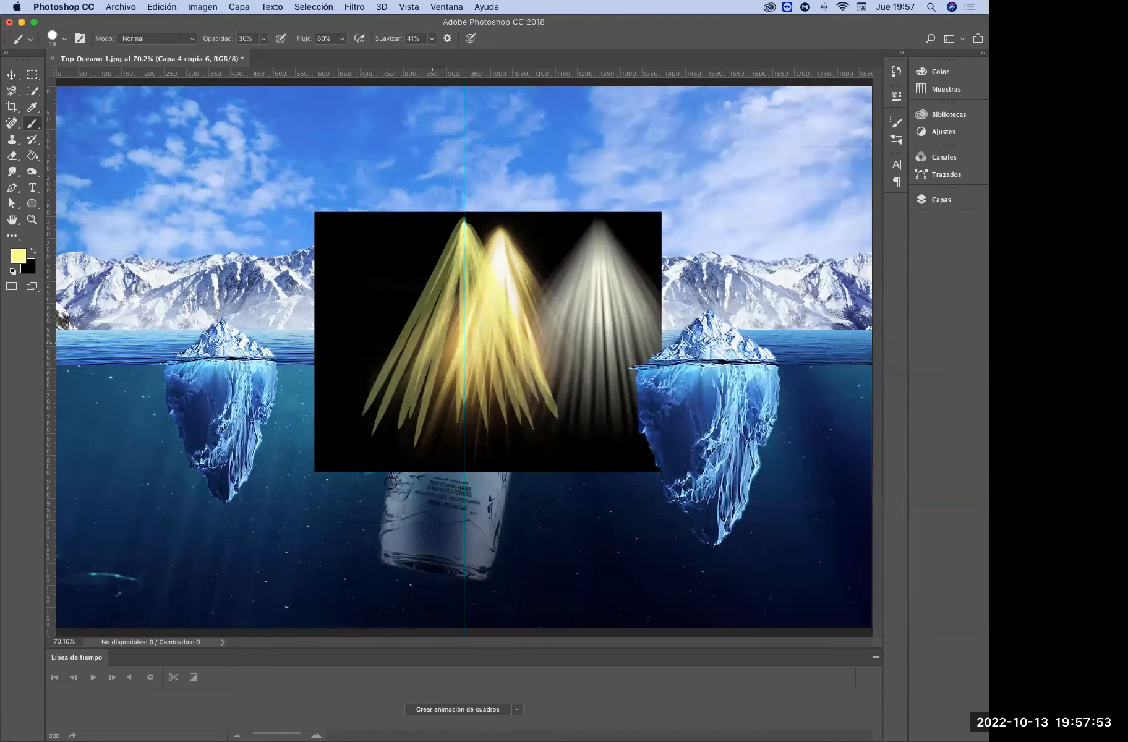
pyautogui.moveTo(453, 303); pyautogui.dragTo(428, 476)
pyautogui.moveTo(462, 241); pyautogui.dragTo(430, 540)
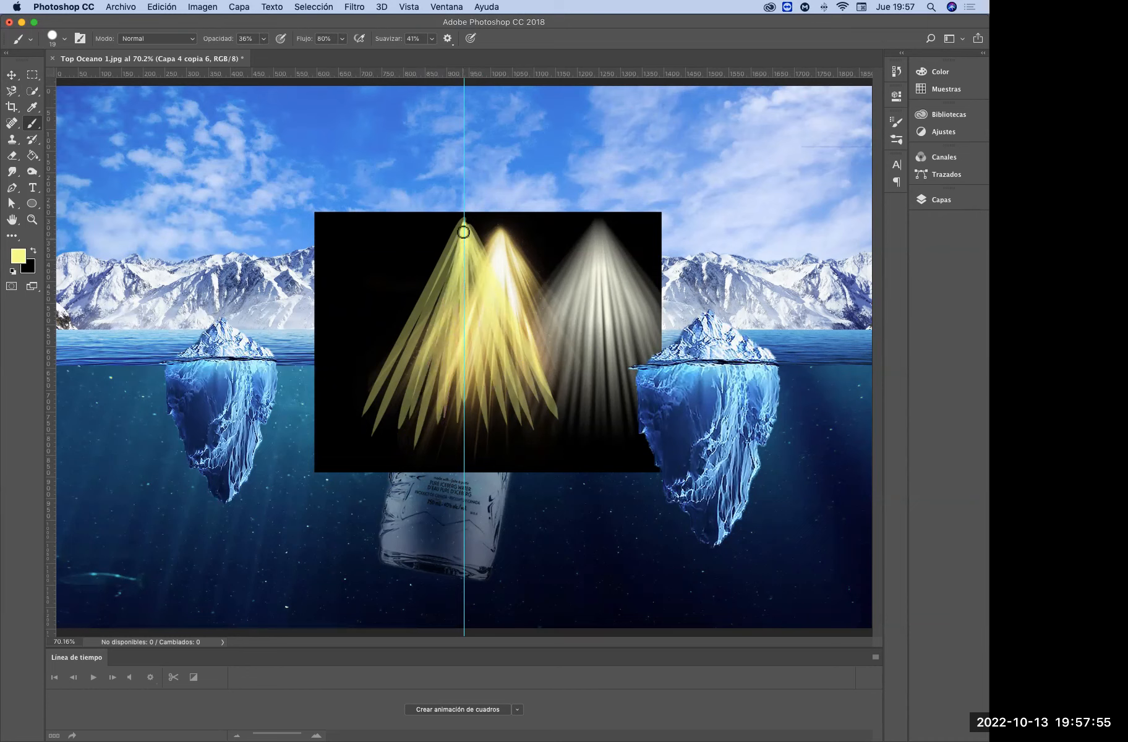
pyautogui.moveTo(464, 232); pyautogui.dragTo(385, 436)
pyautogui.moveTo(433, 304); pyautogui.dragTo(365, 481)
pyautogui.moveTo(455, 239); pyautogui.dragTo(365, 434)
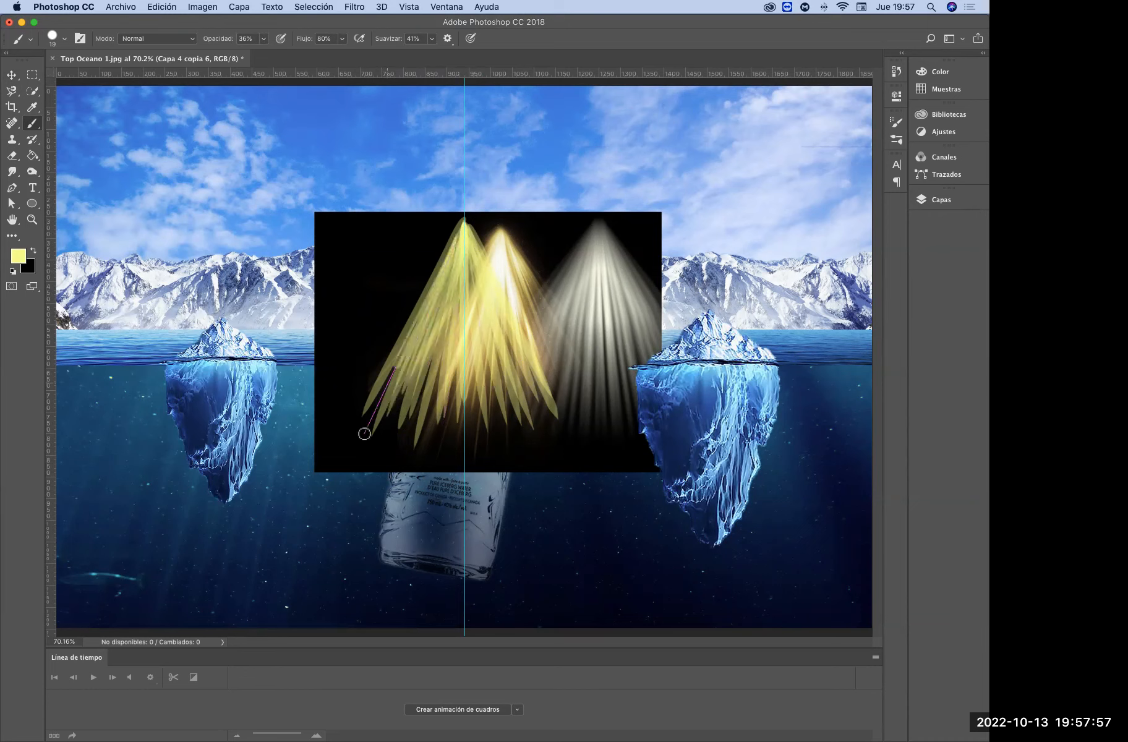
pyautogui.moveTo(445, 278); pyautogui.dragTo(386, 467)
pyautogui.moveTo(470, 256); pyautogui.dragTo(498, 399)
pyautogui.moveTo(491, 293)
pyautogui.mouseDown()
pyautogui.moveTo(545, 457)
pyautogui.moveTo(516, 353)
pyautogui.moveTo(539, 420)
pyautogui.mouseUp()
pyautogui.moveTo(467, 254); pyautogui.dragTo(506, 427)
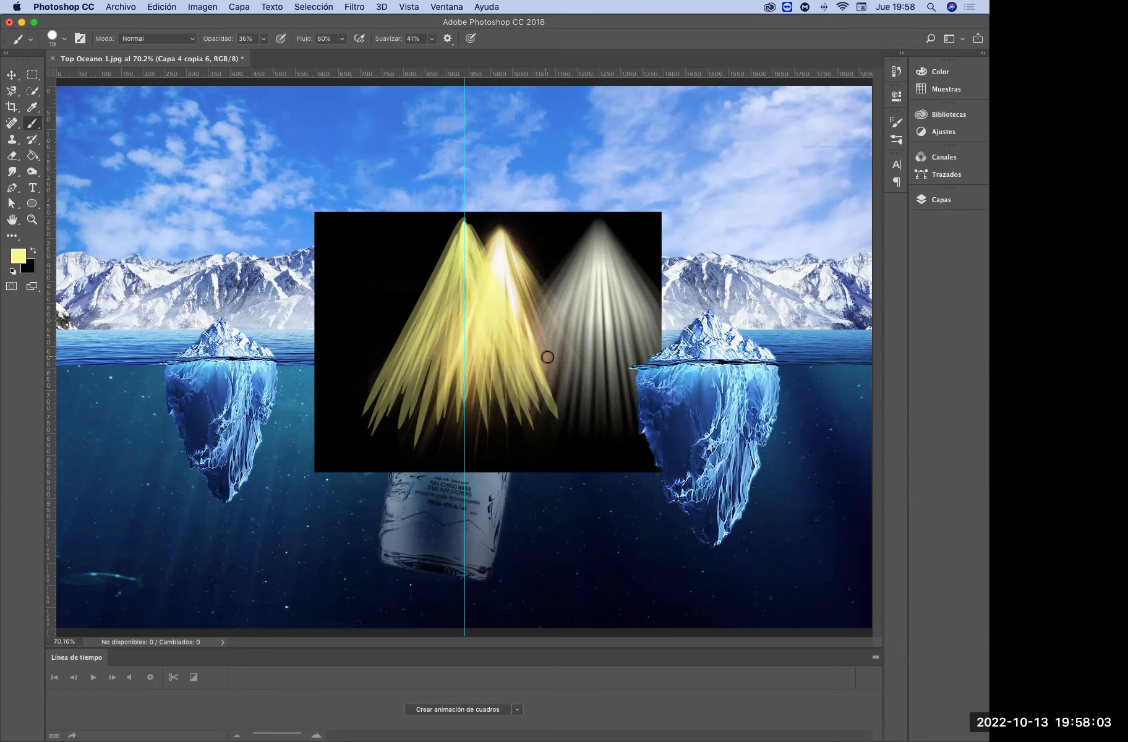
# Try a Gaussian Blur with a radius of 9.3 pixels on the layer with the yellow rays, and cancel it
pyautogui.click(351, 7)
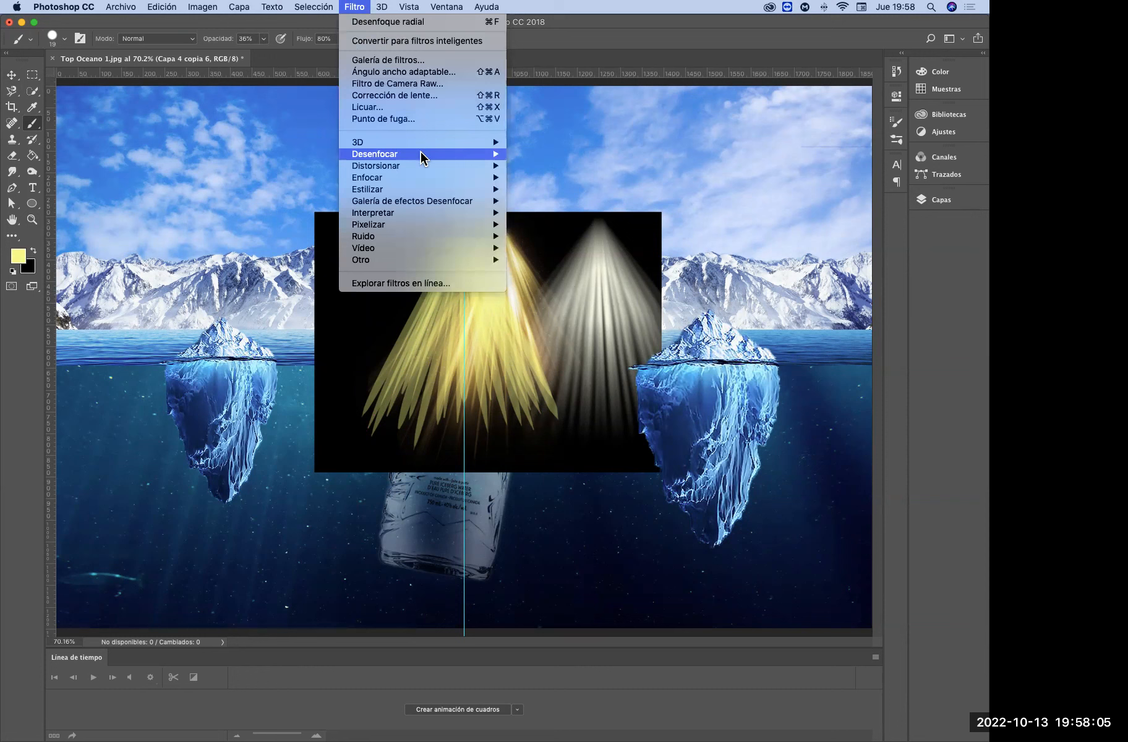
pyautogui.moveTo(424, 154)
pyautogui.click(618, 236)
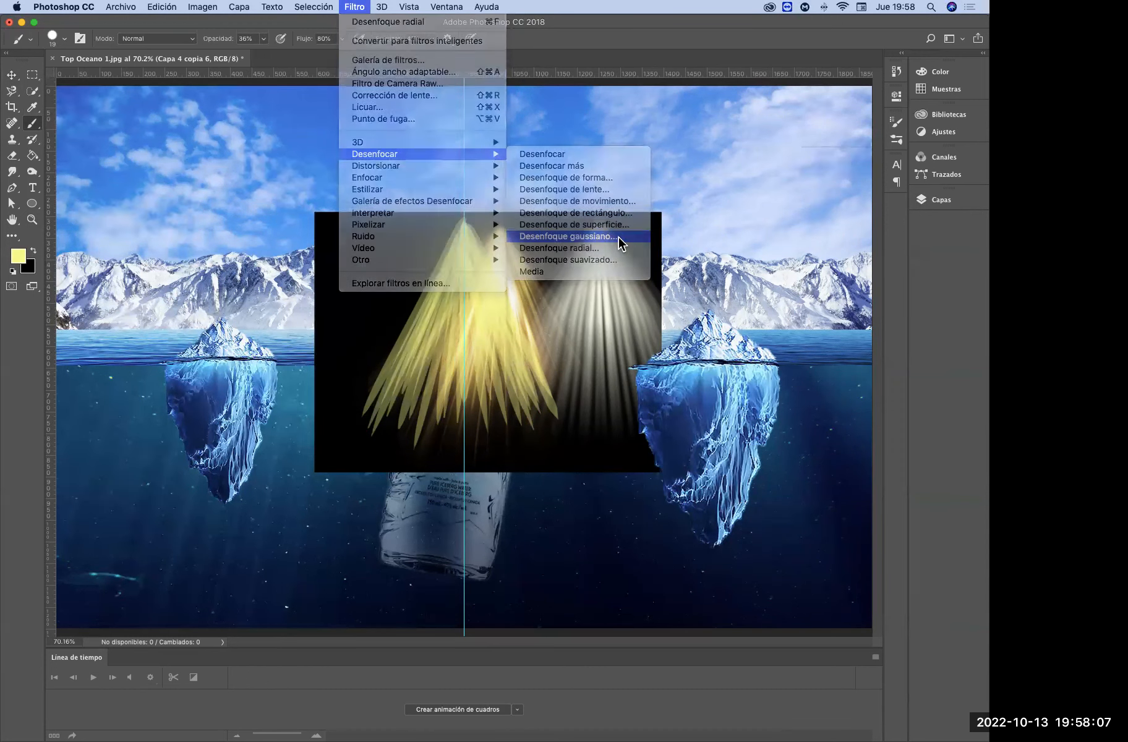
pyautogui.moveTo(787, 358); pyautogui.dragTo(761, 357)
pyautogui.moveTo(754, 356); pyautogui.dragTo(746, 355)
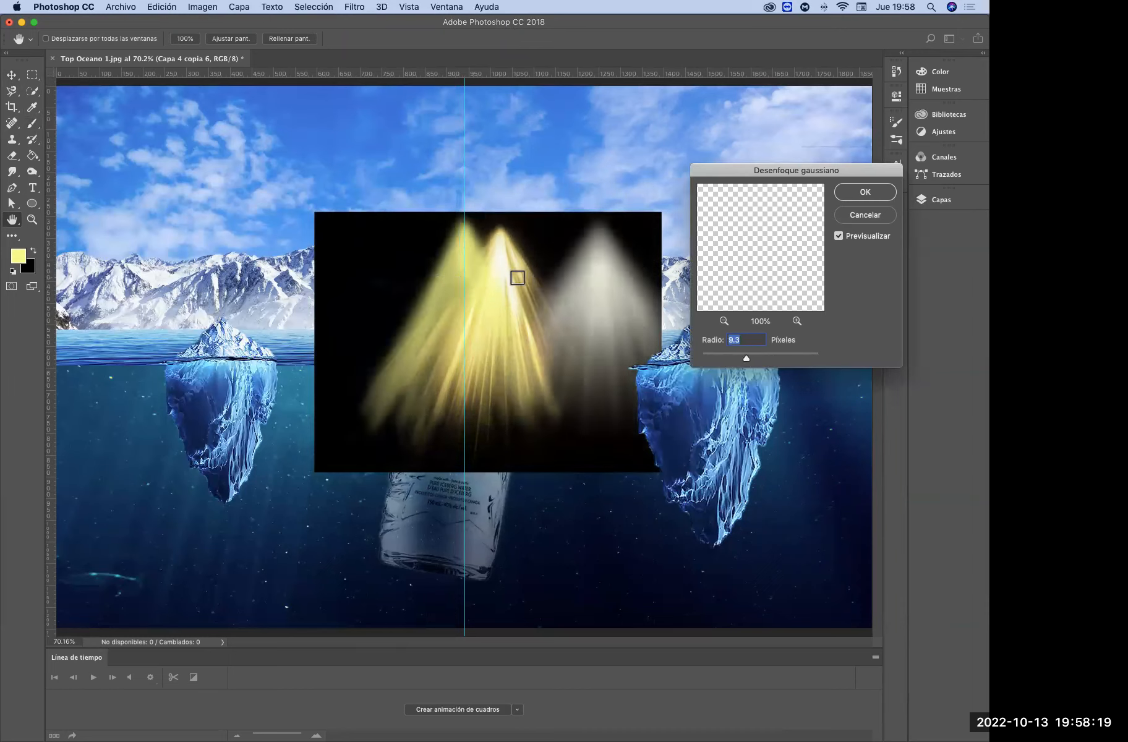
pyautogui.click(873, 216)
pyautogui.click(938, 201)
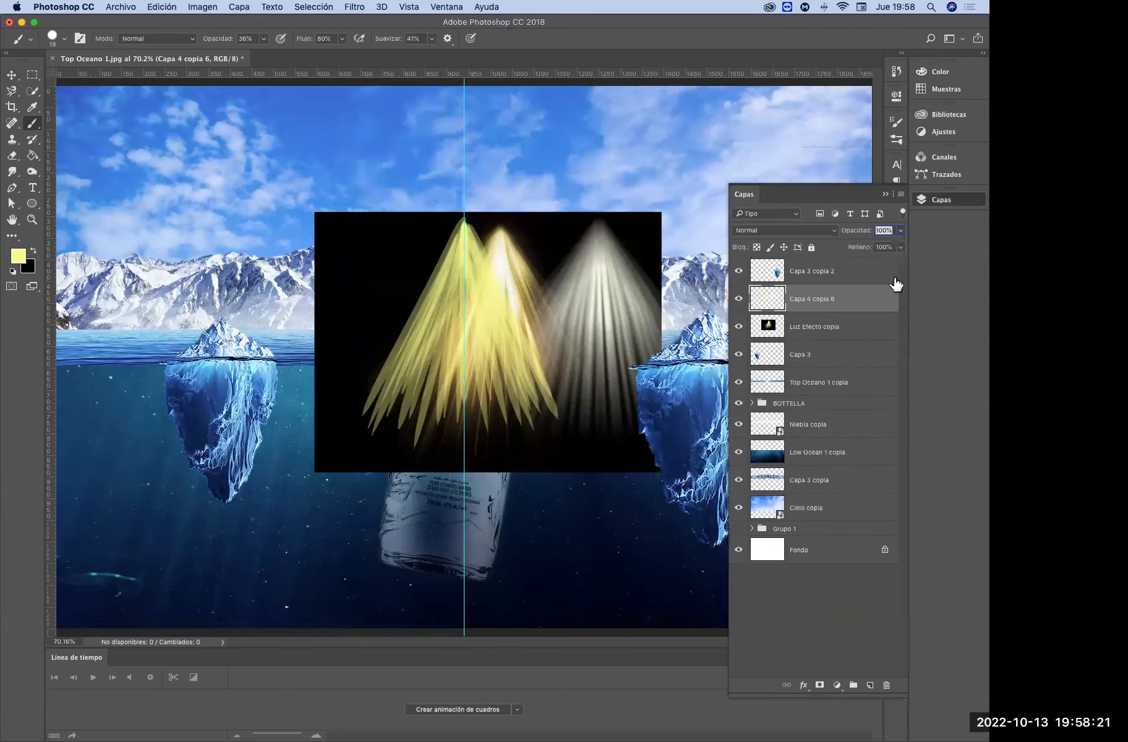
# Undo all the light-yellow ray strokes painted on the Capa 4 copia 6 layer
pyautogui.press('super+z')
pyautogui.press('alt+super+z')
pyautogui.press('alt+super+z')
pyautogui.press('alt+super+z')
pyautogui.press('alt+super+z')
pyautogui.press('alt+super+z')
pyautogui.press('alt+super+z')
pyautogui.press('alt+super+z')
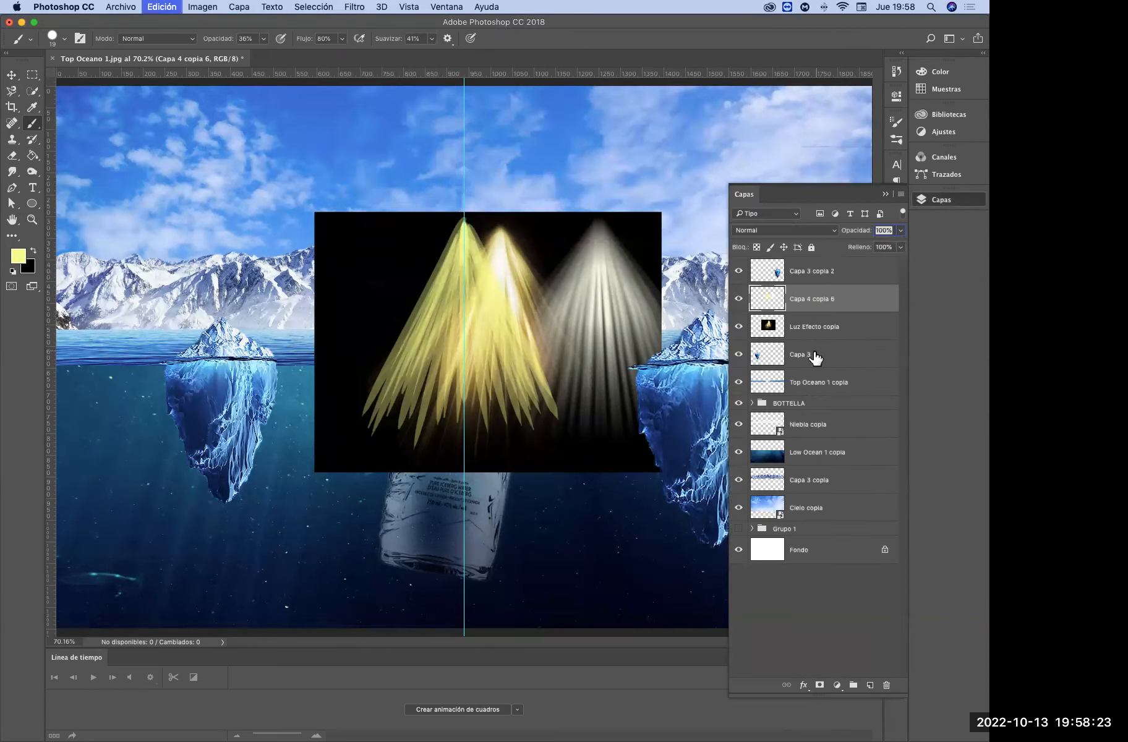
pyautogui.press('alt+super+z')
pyautogui.press('alt+super+z')
pyautogui.press('alt+super+z')
pyautogui.press('alt+super+z')
pyautogui.press('alt+super+z')
pyautogui.press('alt+super+z')
pyautogui.press('alt+super+z')
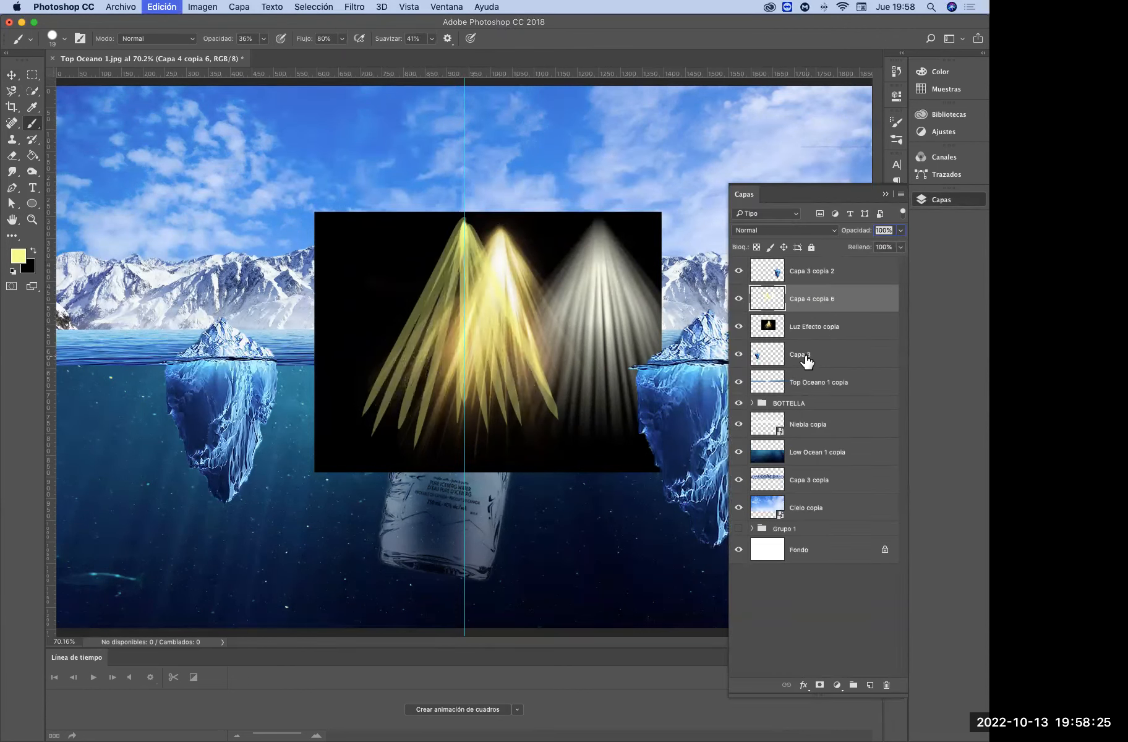
pyautogui.press('alt+super+z')
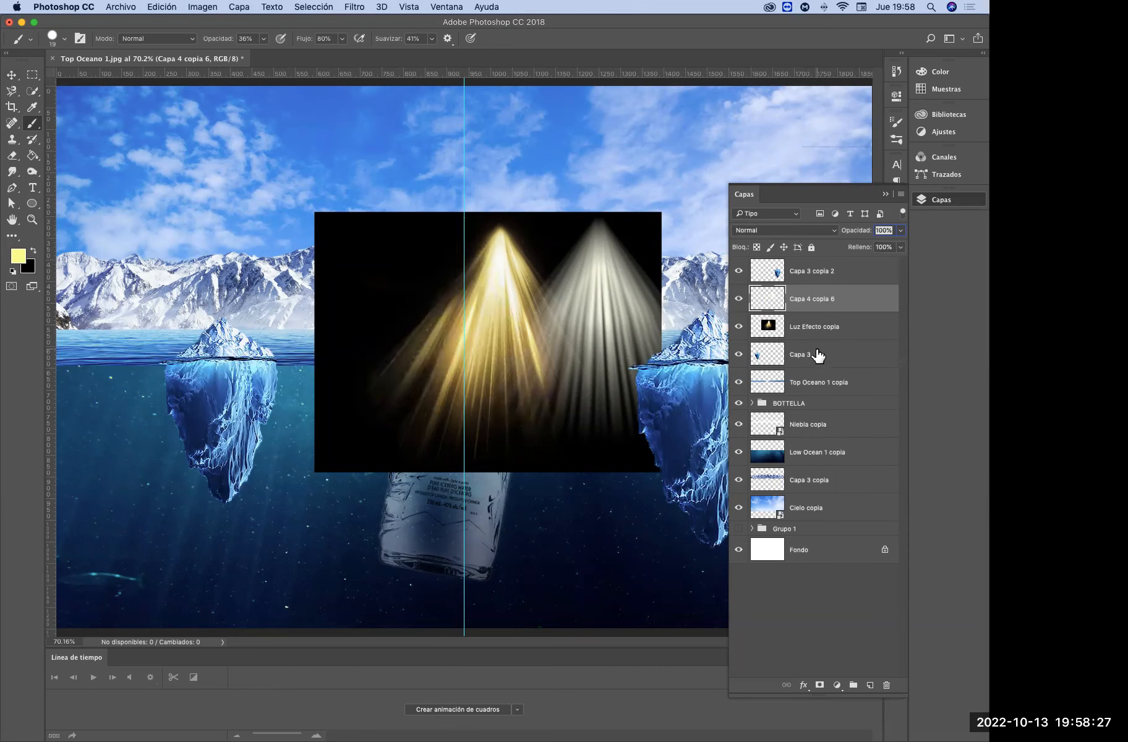
# Add a new layer above Capa 4 copia 6 and paint a fan of overlapping light-yellow rays from the guide
pyautogui.click(868, 685)
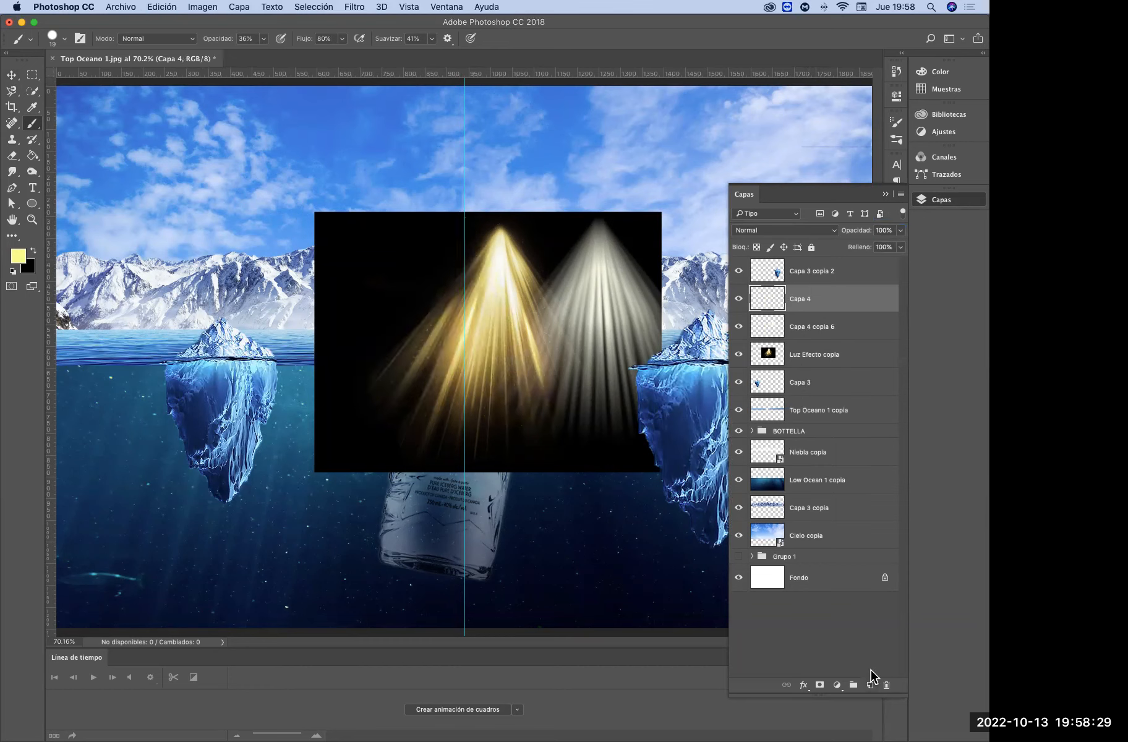
pyautogui.click(464, 221)
pyautogui.keyDown('shift'); pyautogui.click(406, 407); pyautogui.keyUp('shift')
pyautogui.moveTo(464, 226)
pyautogui.mouseDown()
pyautogui.moveTo(472, 347)
pyautogui.moveTo(461, 233)
pyautogui.moveTo(447, 341)
pyautogui.moveTo(457, 228)
pyautogui.moveTo(414, 382)
pyautogui.moveTo(467, 226)
pyautogui.moveTo(396, 367)
pyautogui.moveTo(464, 233)
pyautogui.moveTo(387, 432)
pyautogui.moveTo(466, 239)
pyautogui.moveTo(413, 436)
pyautogui.moveTo(454, 323)
pyautogui.moveTo(467, 405)
pyautogui.moveTo(468, 248)
pyautogui.moveTo(474, 401)
pyautogui.mouseUp()
pyautogui.moveTo(467, 261); pyautogui.dragTo(474, 354)
pyautogui.moveTo(468, 230)
pyautogui.mouseDown()
pyautogui.moveTo(535, 376)
pyautogui.moveTo(477, 281)
pyautogui.moveTo(398, 371)
pyautogui.moveTo(374, 353)
pyautogui.moveTo(391, 347)
pyautogui.moveTo(400, 370)
pyautogui.moveTo(437, 341)
pyautogui.mouseUp()
pyautogui.moveTo(468, 258)
pyautogui.mouseDown()
pyautogui.moveTo(441, 353)
pyautogui.moveTo(464, 354)
pyautogui.mouseUp()
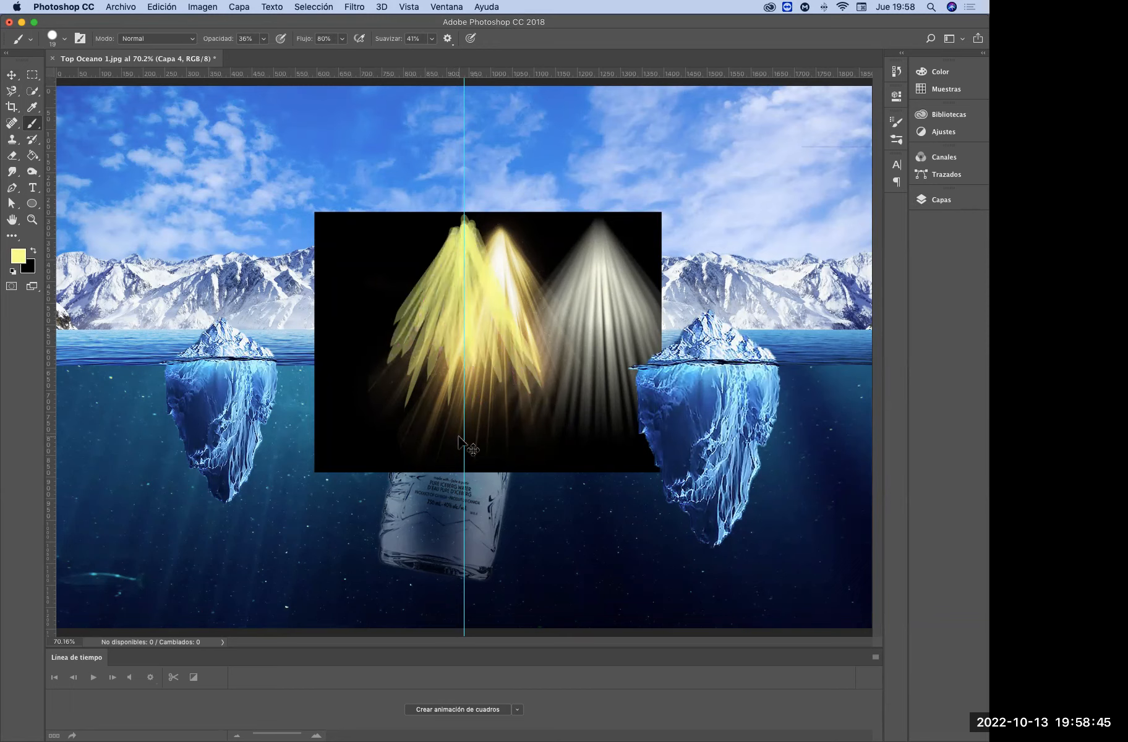
# Move the yellow ray fan over the white light rays and set its blend mode to Superponer (Overlay)
pyautogui.press('super+t')
pyautogui.moveTo(501, 310); pyautogui.dragTo(628, 302)
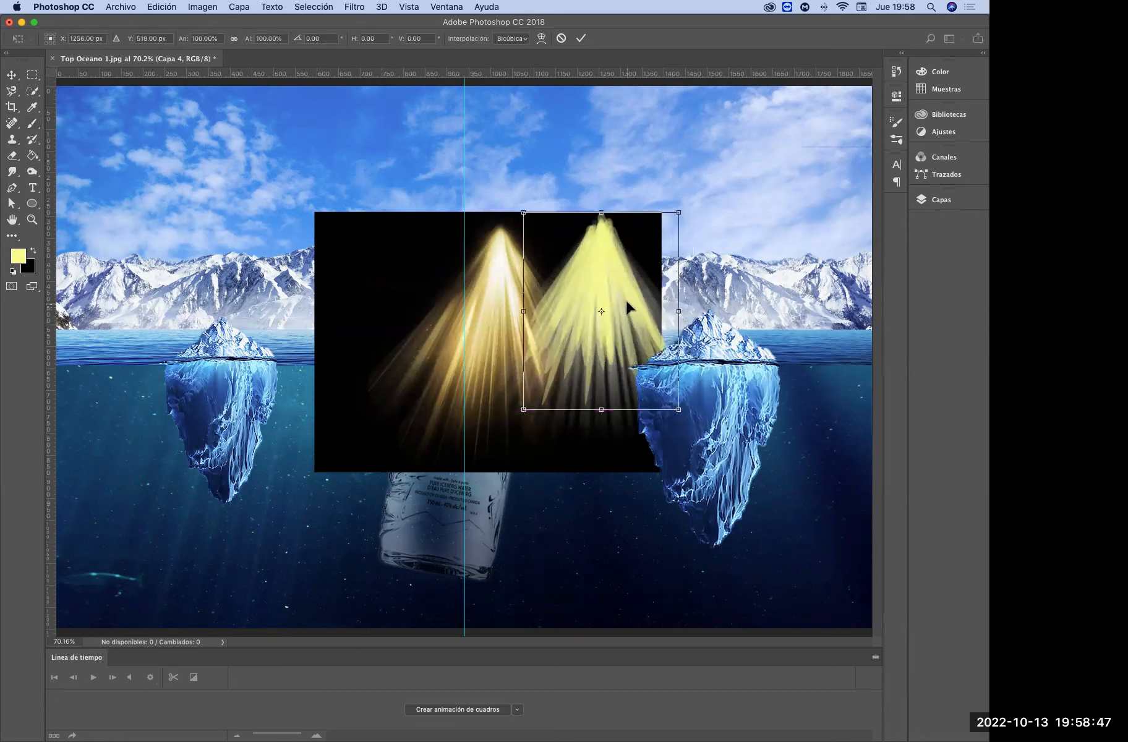
pyautogui.press('Return')
pyautogui.click(942, 199)
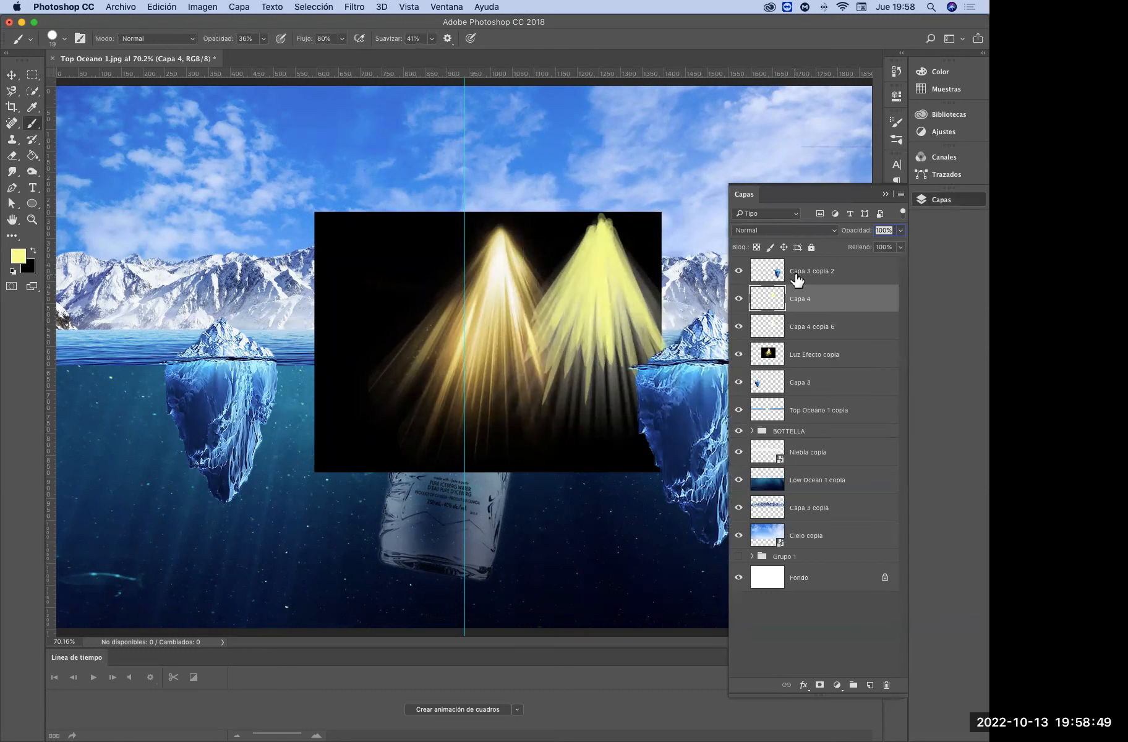
pyautogui.click(790, 230)
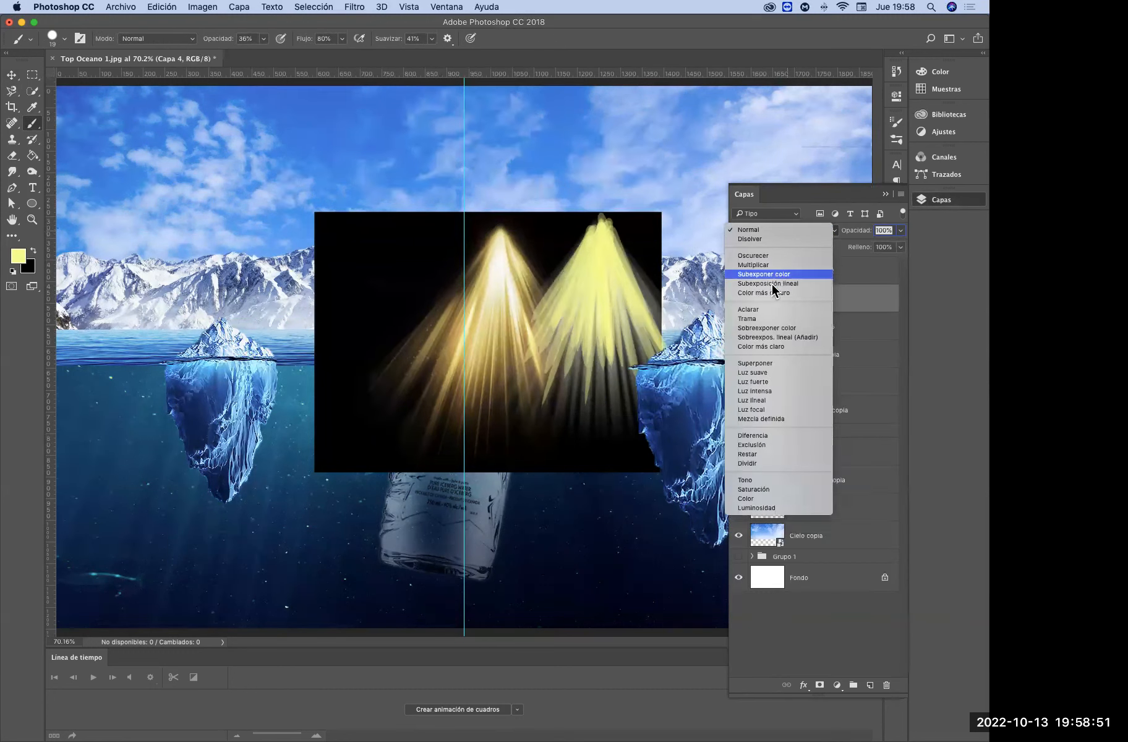
pyautogui.click(755, 365)
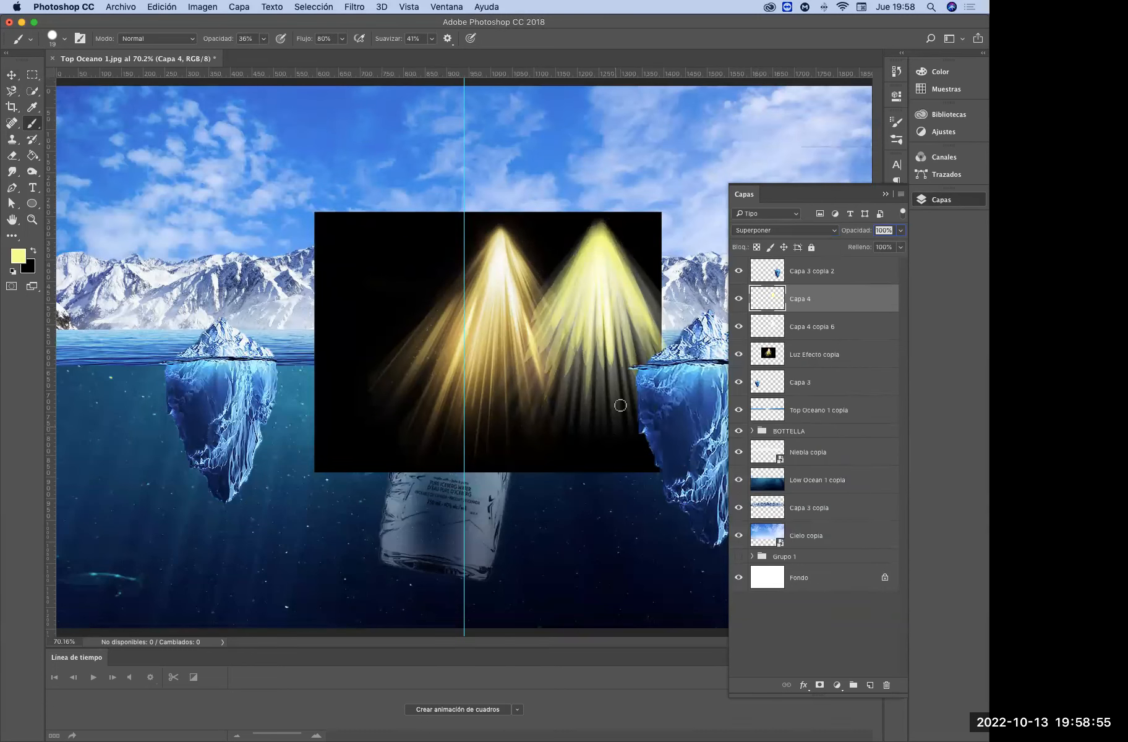
# Apply a Gaussian Blur with a radius of 5.8 pixels to the yellow ray fan on Capa 4
pyautogui.click(355, 9)
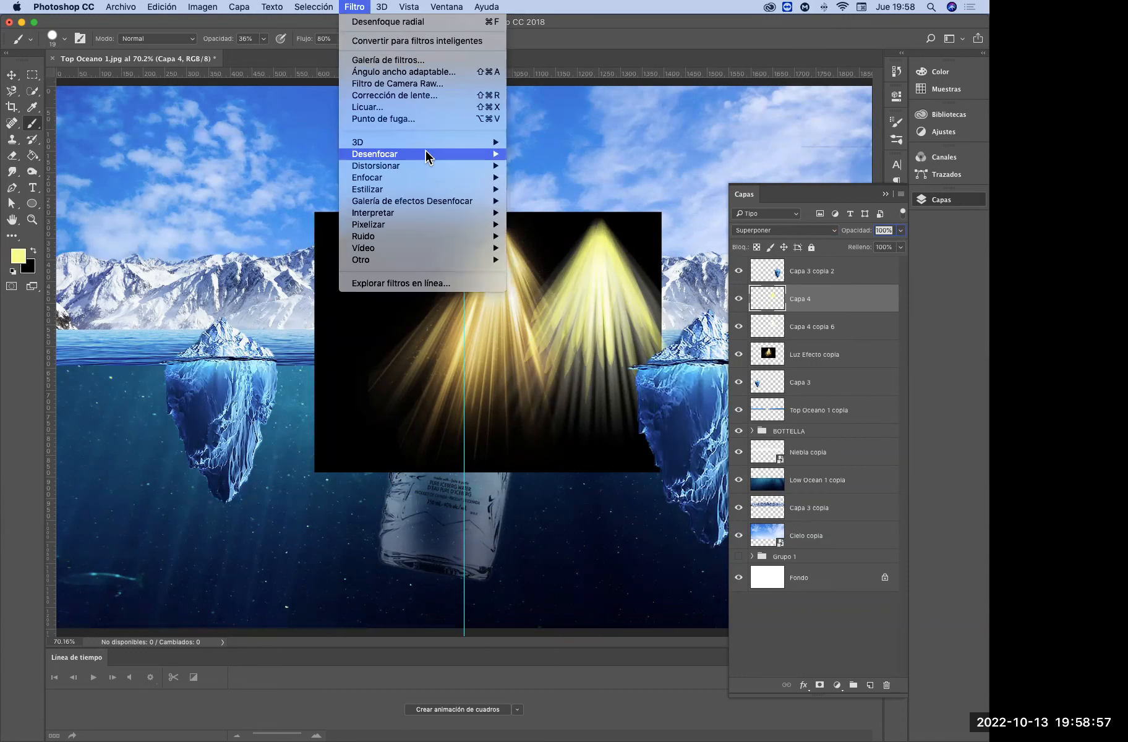
pyautogui.moveTo(489, 154)
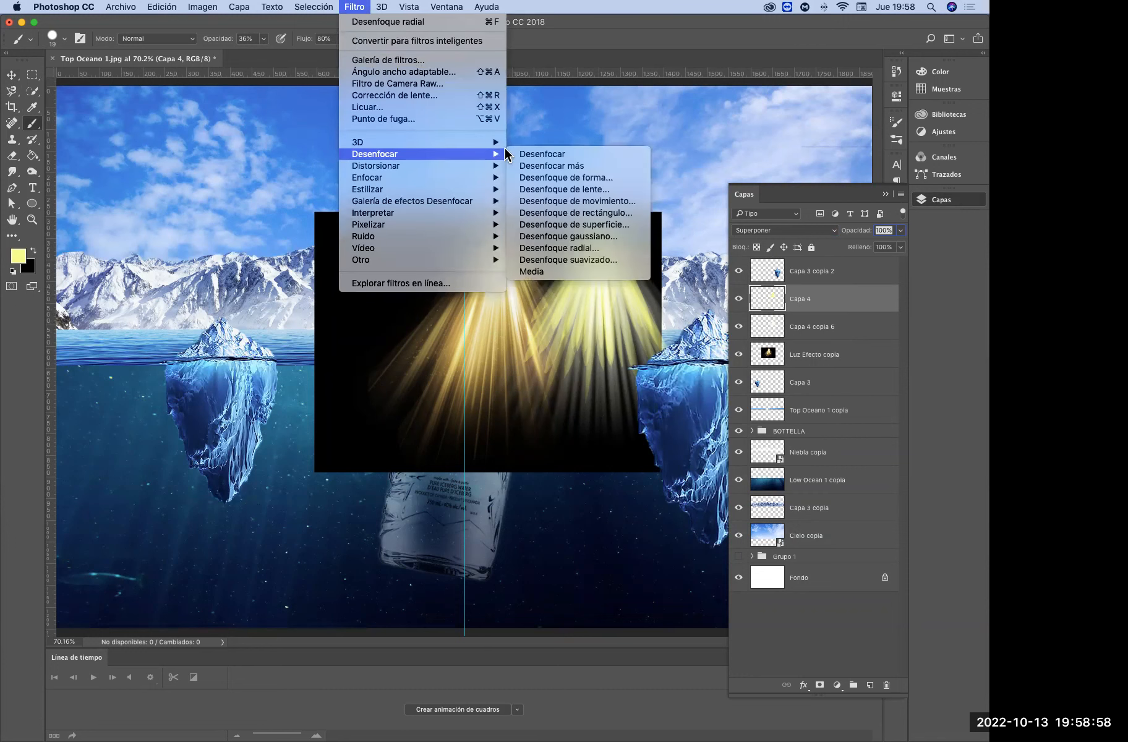
pyautogui.click(614, 239)
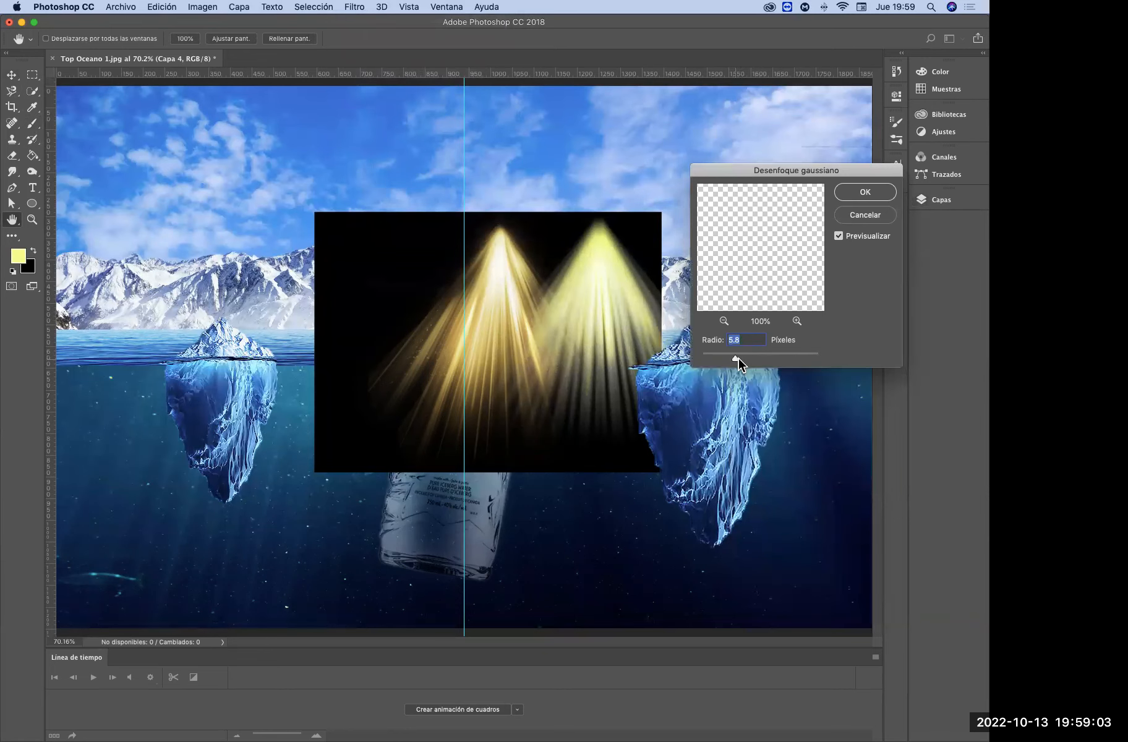
pyautogui.click(865, 192)
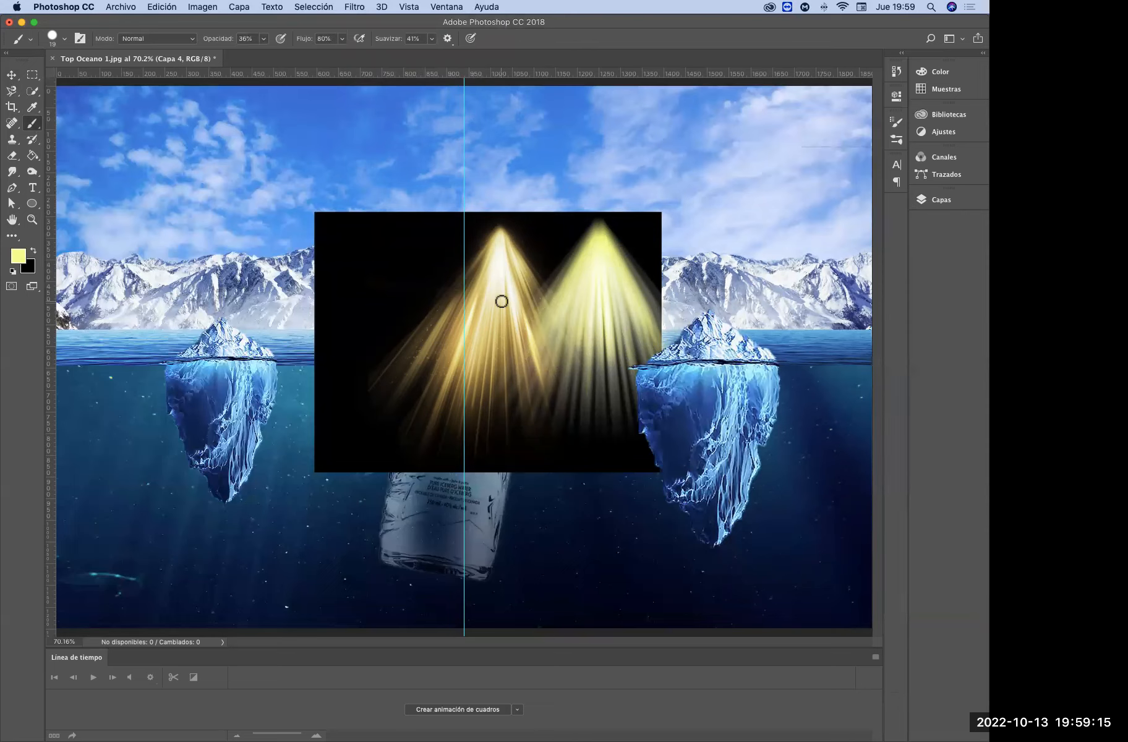
# Shift the hue of the yellow rays on Capa 4 to -17 with Hue/Saturation
pyautogui.click(937, 199)
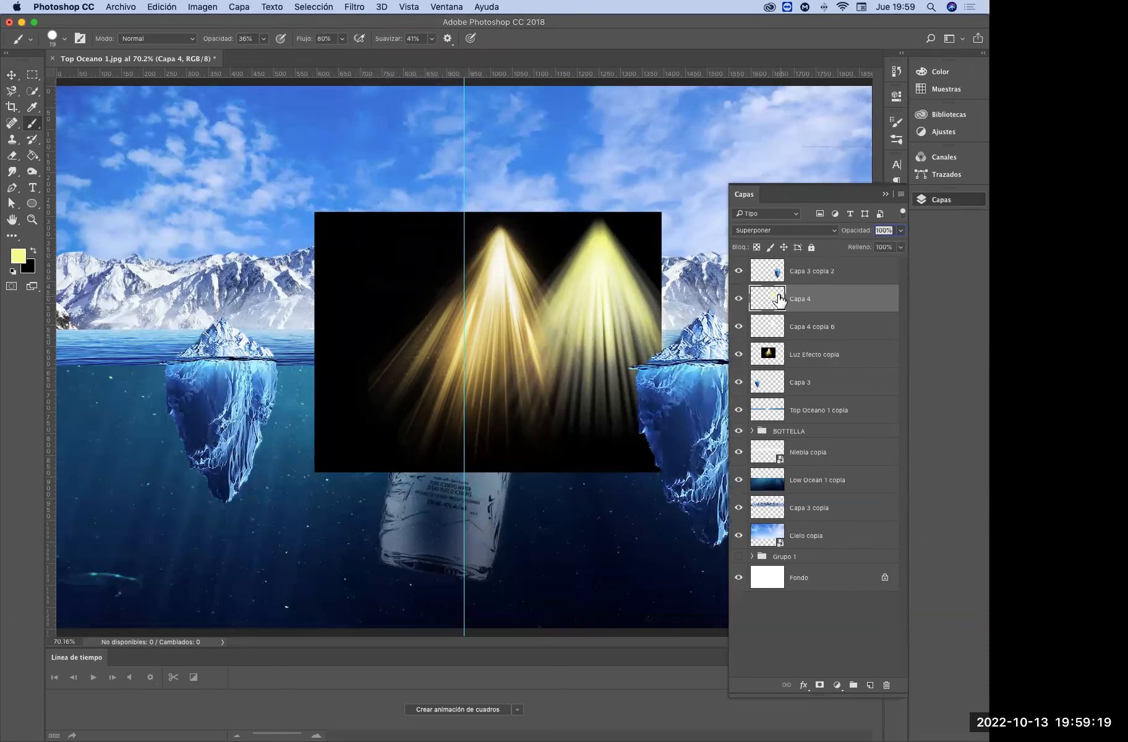
pyautogui.press('super+u')
pyautogui.moveTo(748, 205)
pyautogui.mouseDown()
pyautogui.moveTo(760, 206)
pyautogui.moveTo(713, 207)
pyautogui.moveTo(745, 214)
pyautogui.mouseUp()
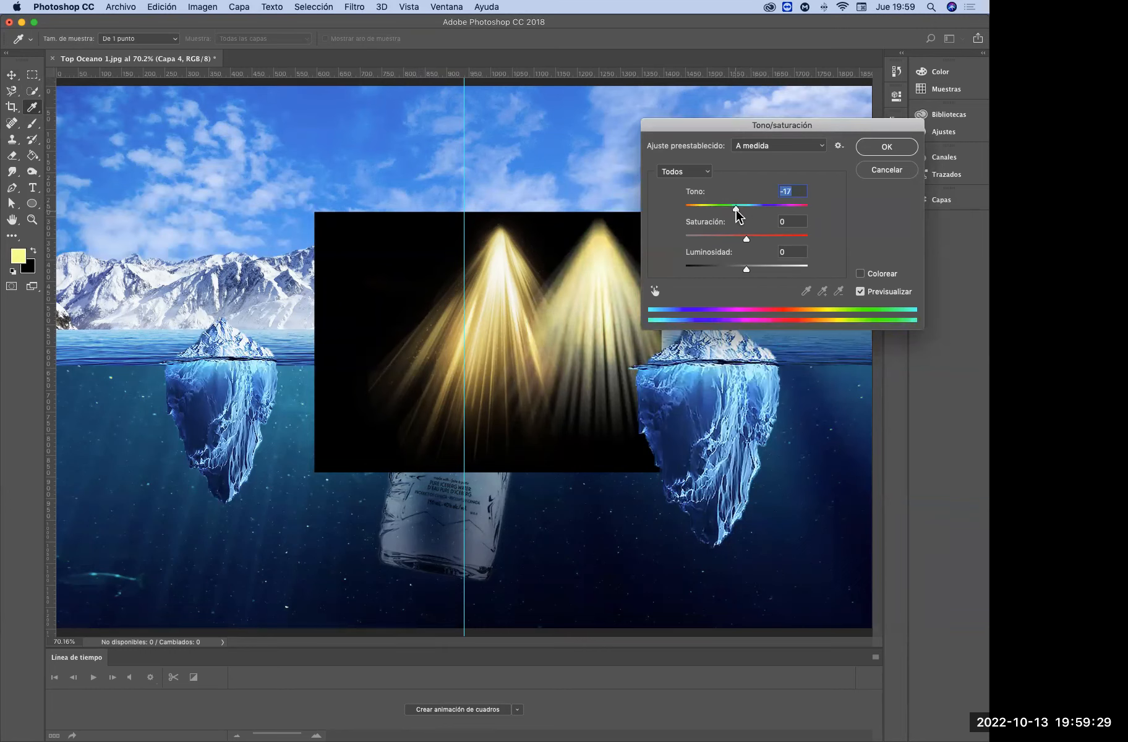
pyautogui.click(875, 145)
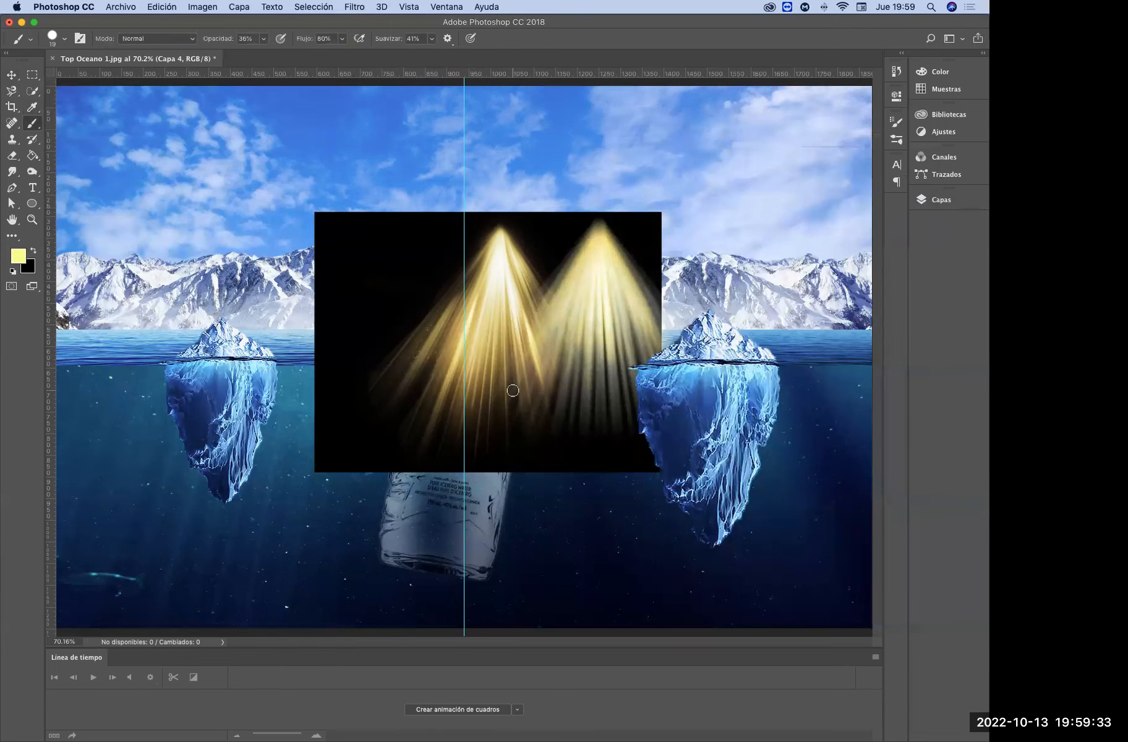
# Delete both hand-painted ray layers, Capa 4 and Capa 4 copia 6
pyautogui.click(941, 203)
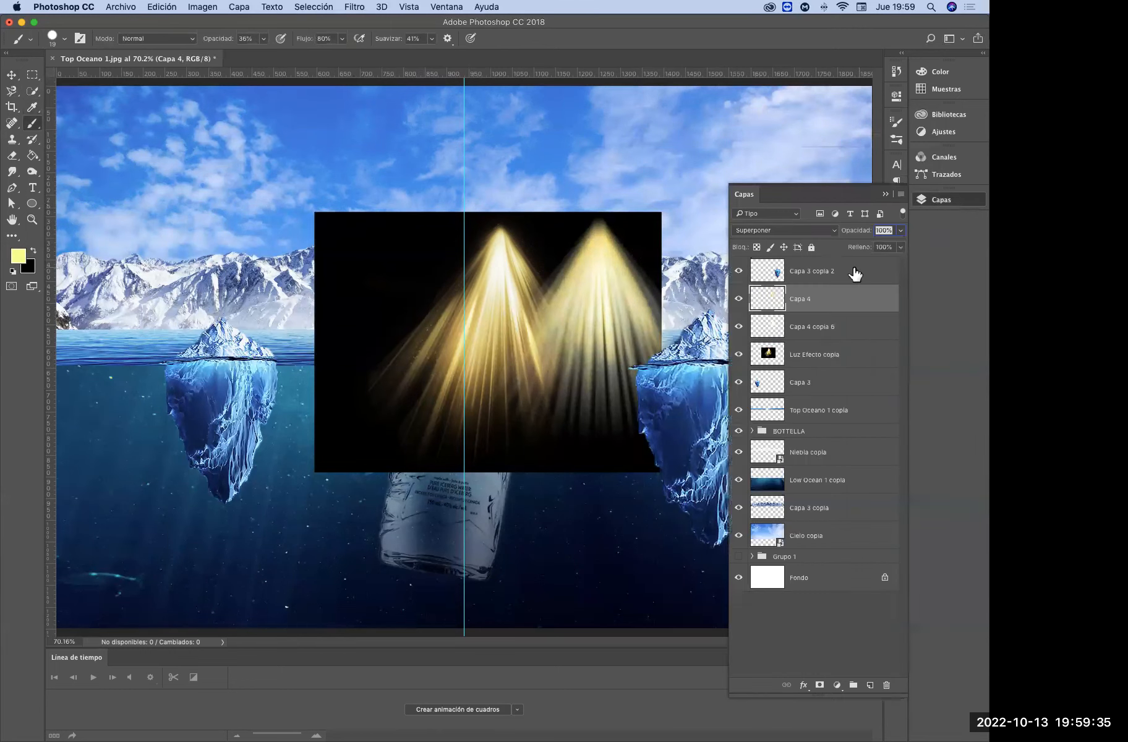
pyautogui.click(739, 300)
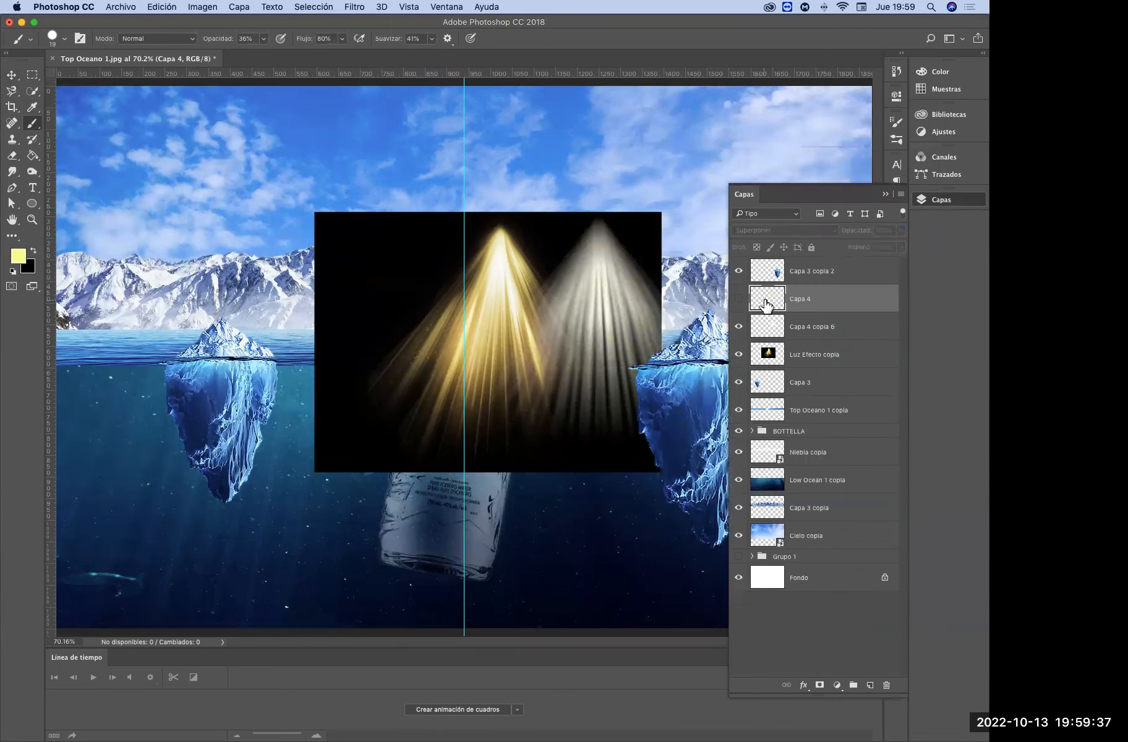
pyautogui.press('Delete')
pyautogui.press('Delete')
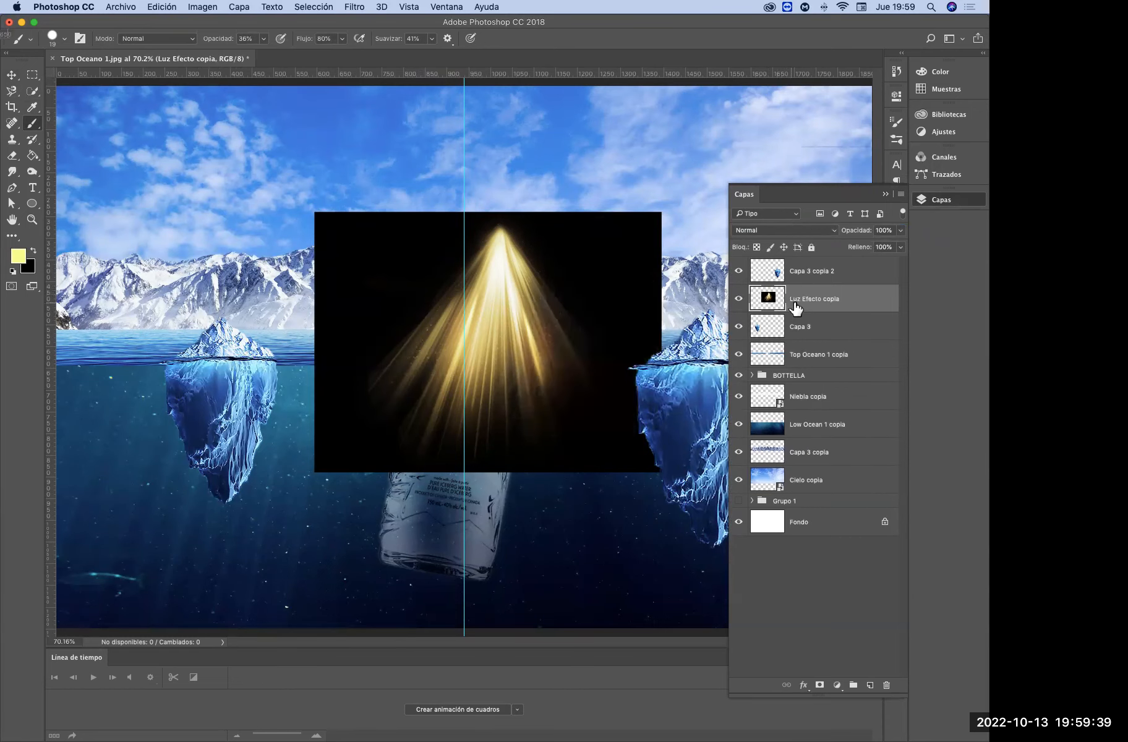
# Set the Luz Efecto copia layer to Trama (Screen), scale it to about 133%, and rotate it about 10° over the bottle
pyautogui.click(780, 229)
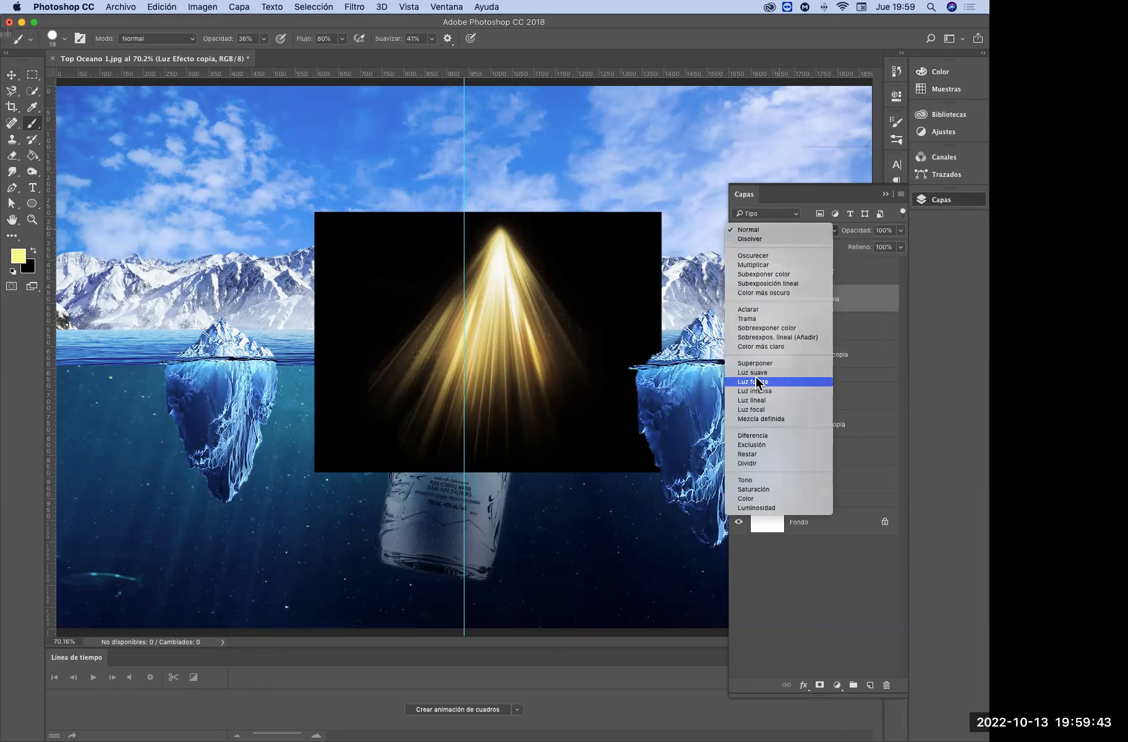
pyautogui.click(761, 318)
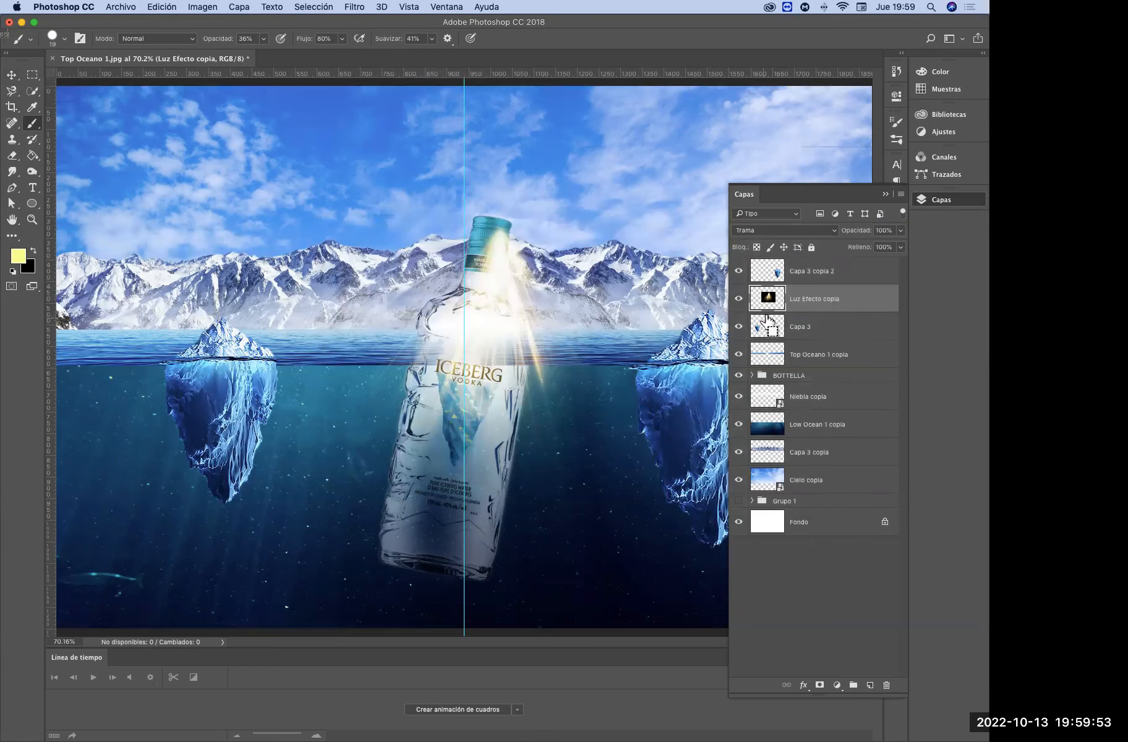
pyautogui.press('super+t')
pyautogui.moveTo(540, 337); pyautogui.dragTo(516, 413)
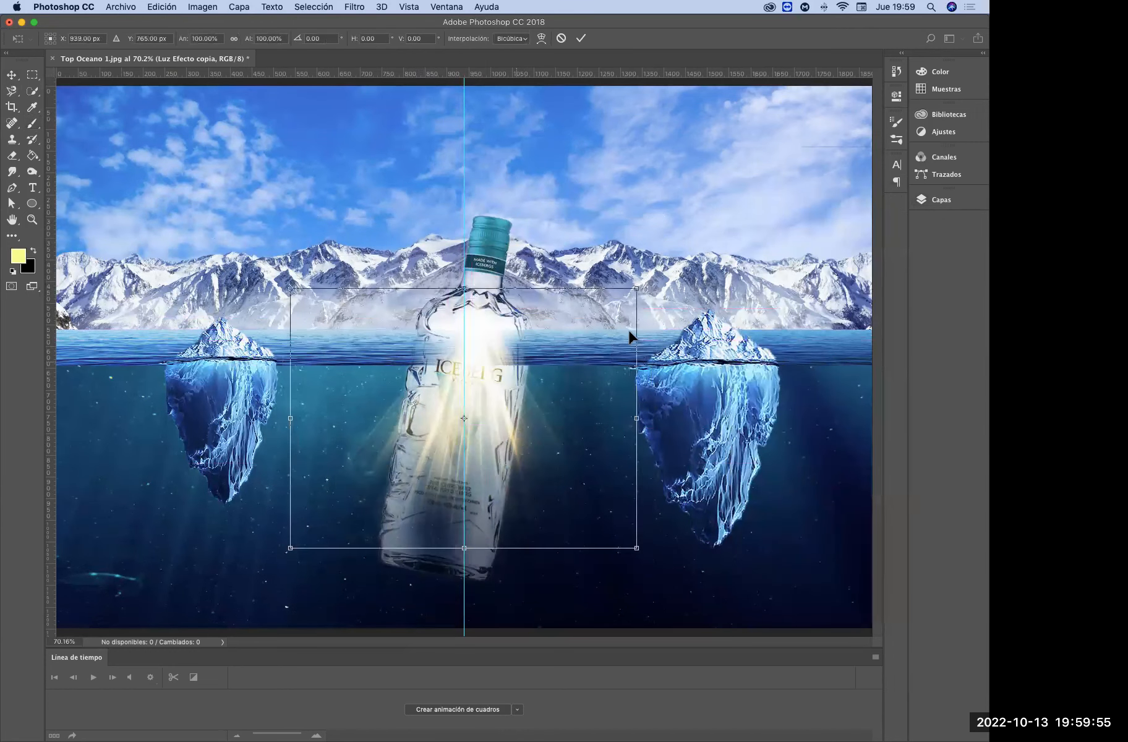
pyautogui.moveTo(640, 283); pyautogui.dragTo(694, 246)
pyautogui.moveTo(577, 395)
pyautogui.mouseDown()
pyautogui.moveTo(578, 416)
pyautogui.moveTo(580, 405)
pyautogui.mouseUp()
pyautogui.moveTo(746, 436); pyautogui.dragTo(736, 486)
pyautogui.moveTo(580, 493); pyautogui.dragTo(564, 481)
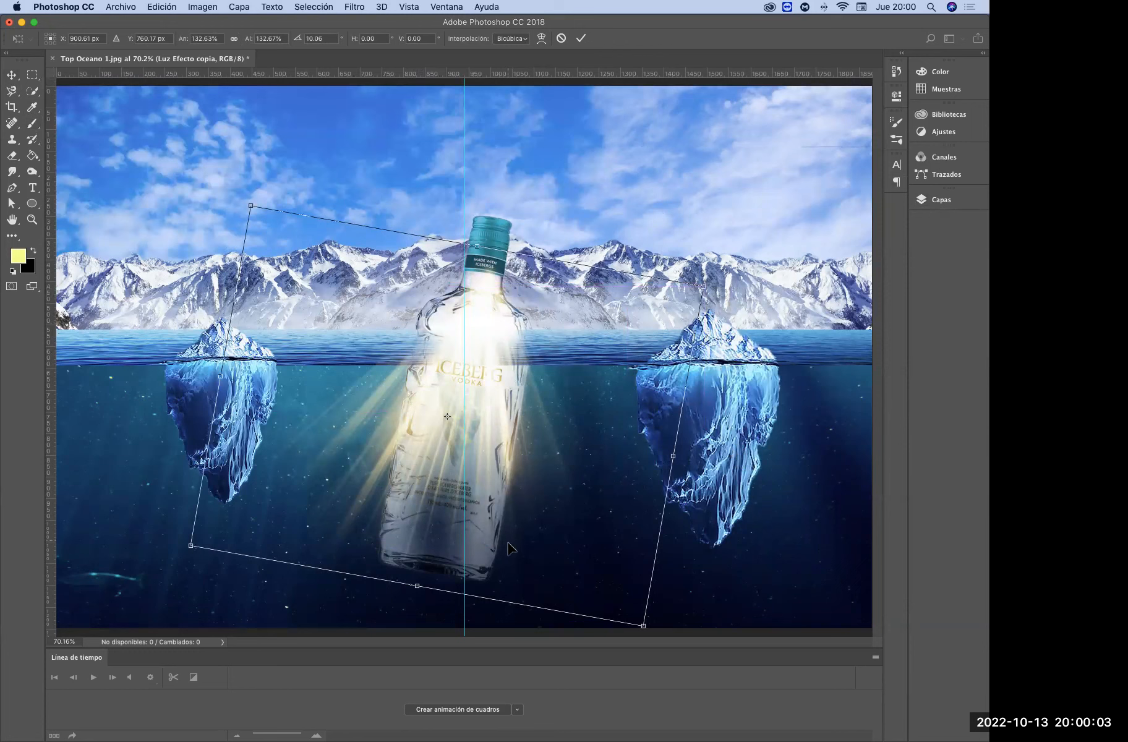
pyautogui.press('Return')
# Move the Luz Efecto copia layer into the BOTTELLA group, directly beneath Capa 2
pyautogui.click(941, 199)
pyautogui.moveTo(799, 301)
pyautogui.mouseDown()
pyautogui.moveTo(811, 344)
pyautogui.moveTo(797, 383)
pyautogui.moveTo(803, 375)
pyautogui.mouseUp()
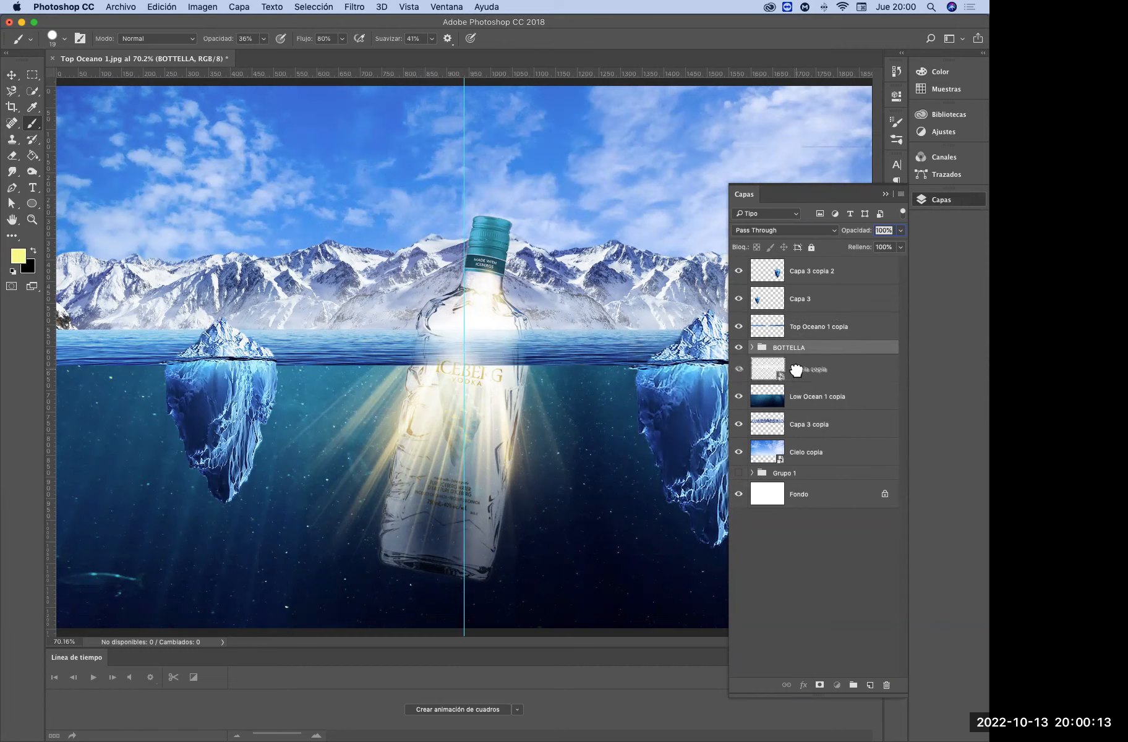
pyautogui.doubleClick(800, 369)
pyautogui.press('Return')
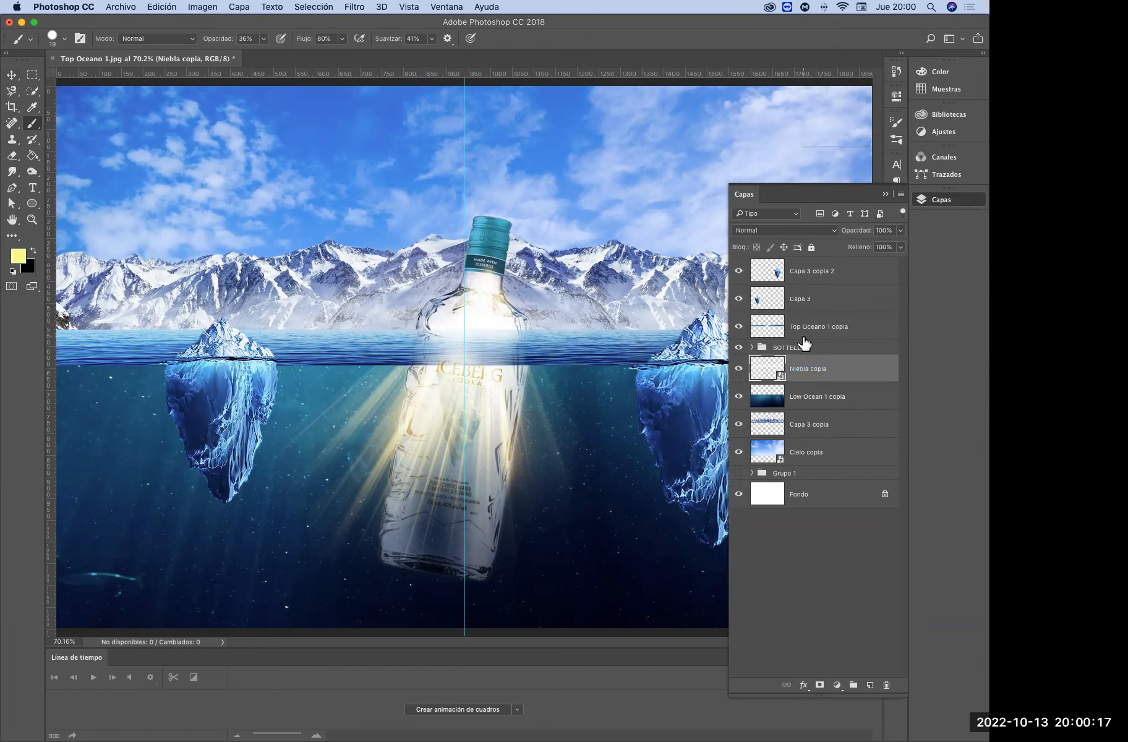
pyautogui.click(752, 348)
pyautogui.moveTo(799, 371); pyautogui.dragTo(794, 467)
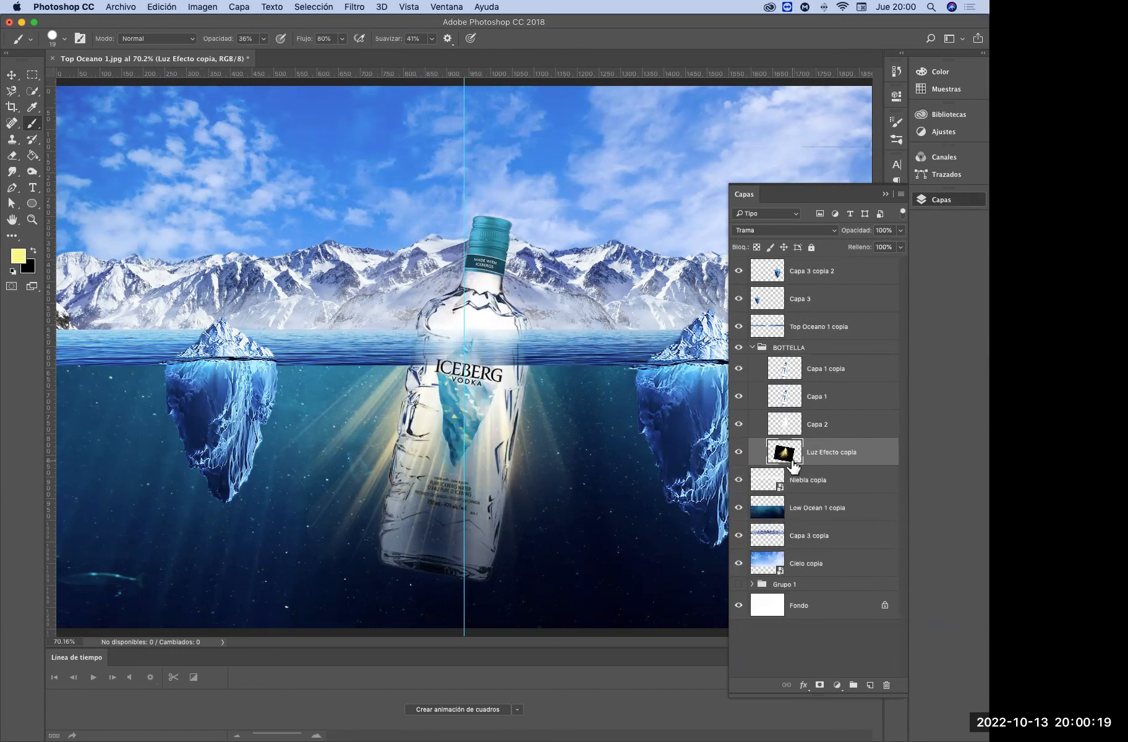
# Recolour the light rays on Luz Efecto copia with a hue shift of +151 in Hue/Saturation
pyautogui.press('super+u')
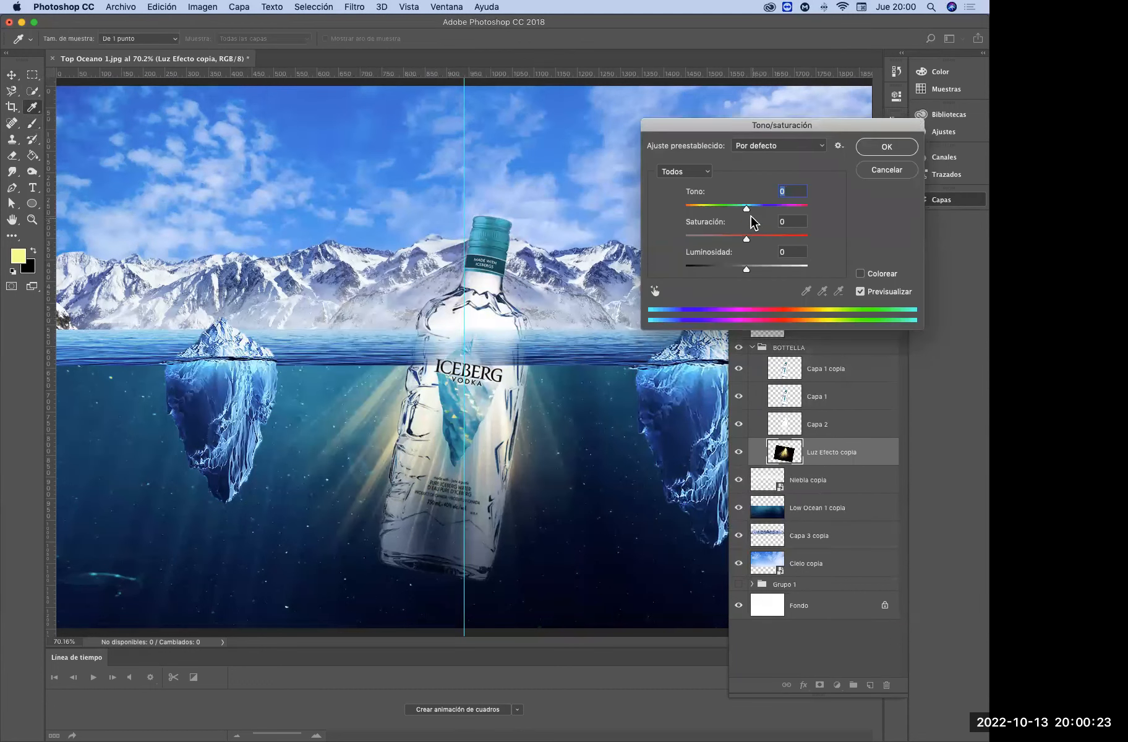
pyautogui.moveTo(749, 211); pyautogui.dragTo(802, 209)
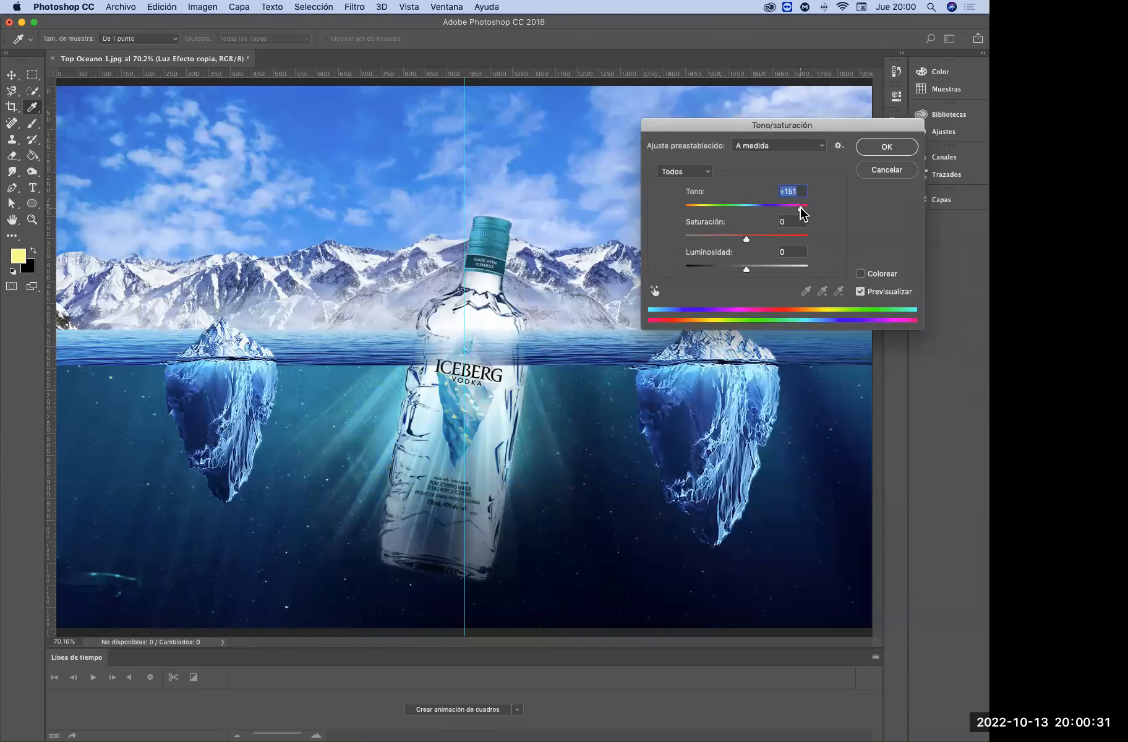
pyautogui.click(876, 154)
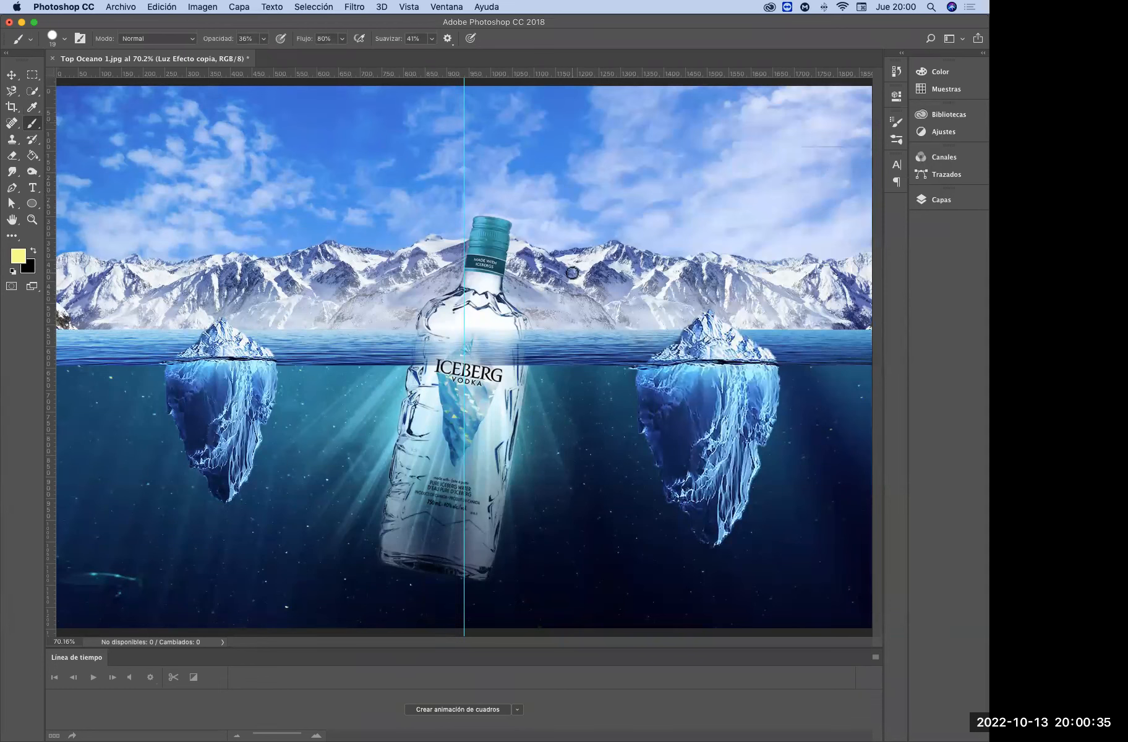
# Collapse the BOTTELLA group, add a new layer above it, and fill that layer with black using the Paint Bucket
pyautogui.click(940, 200)
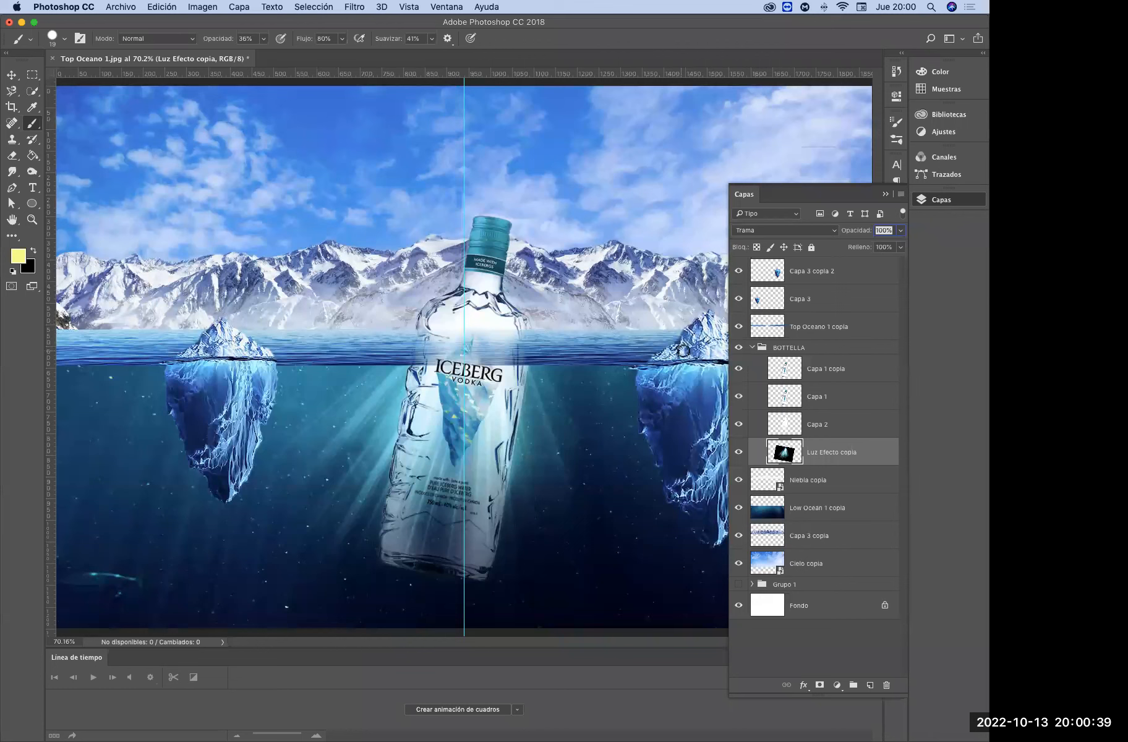
pyautogui.click(355, 7)
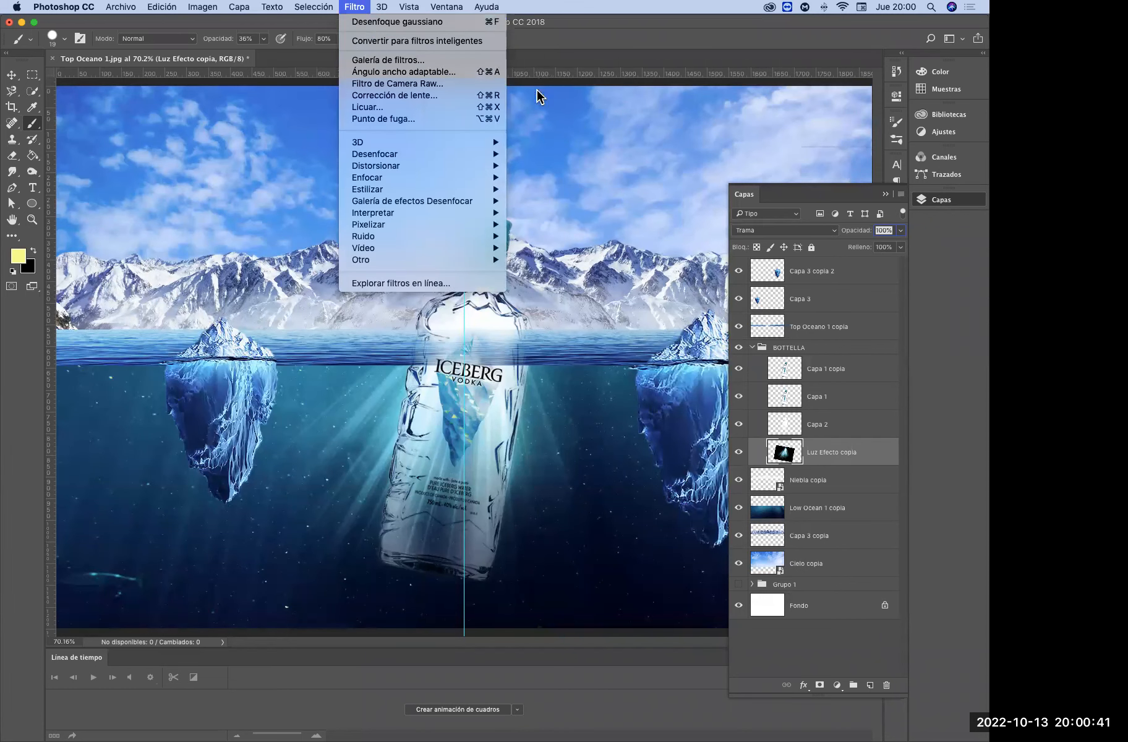
pyautogui.click(761, 351)
pyautogui.click(753, 349)
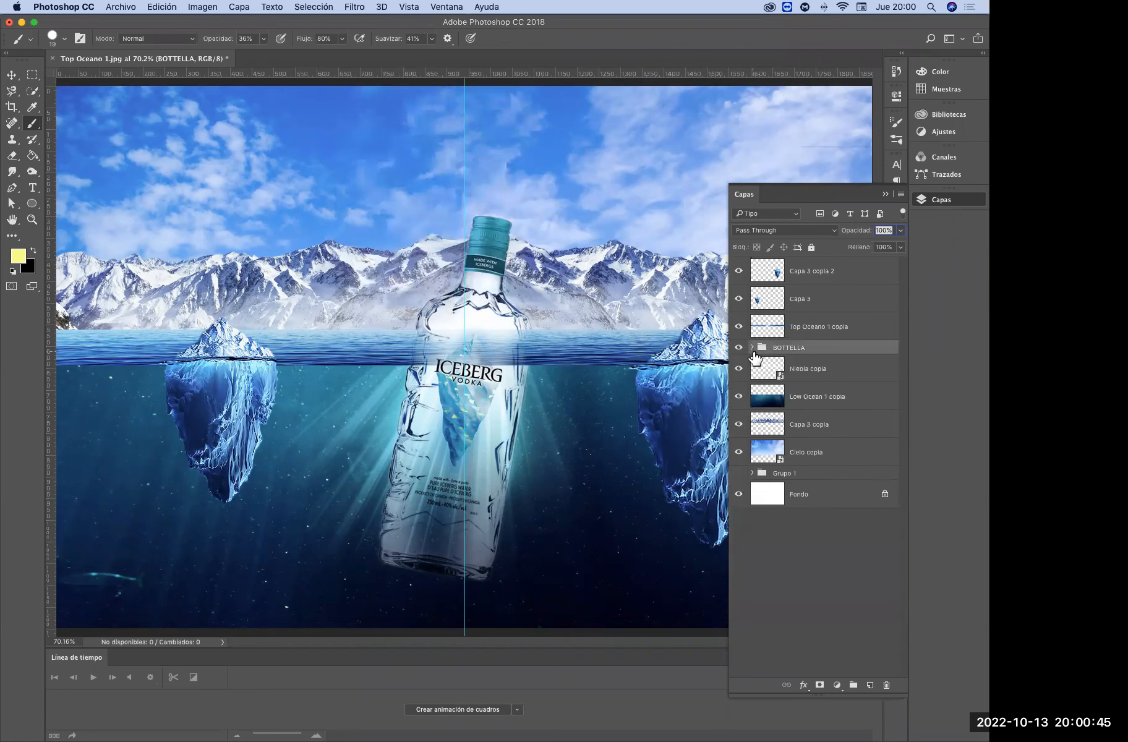
pyautogui.click(869, 685)
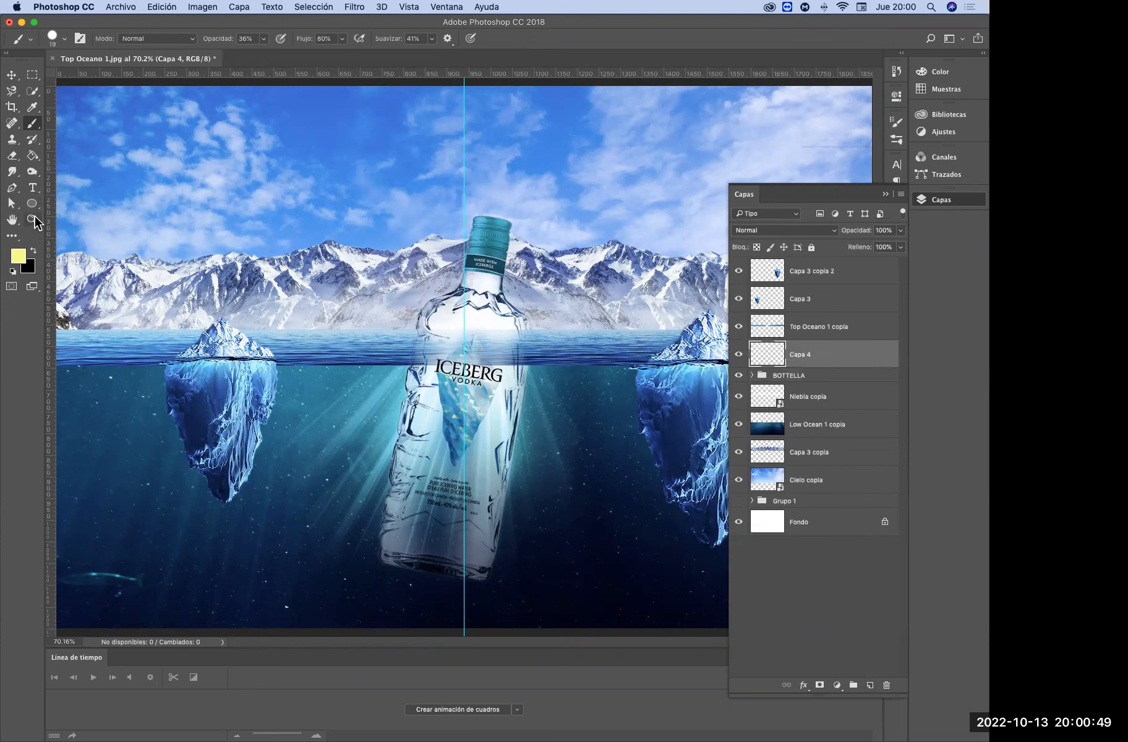
pyautogui.click(34, 155)
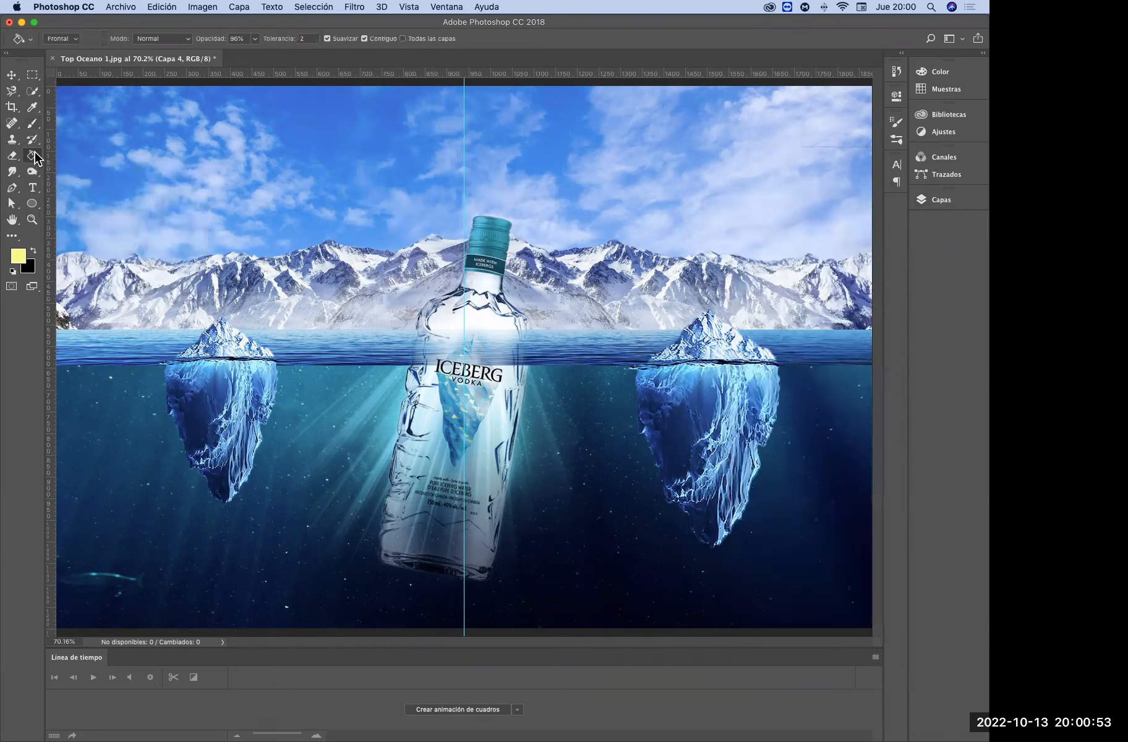
pyautogui.rightClick(35, 154)
pyautogui.click(76, 166)
pyautogui.click(33, 253)
pyautogui.click(520, 297)
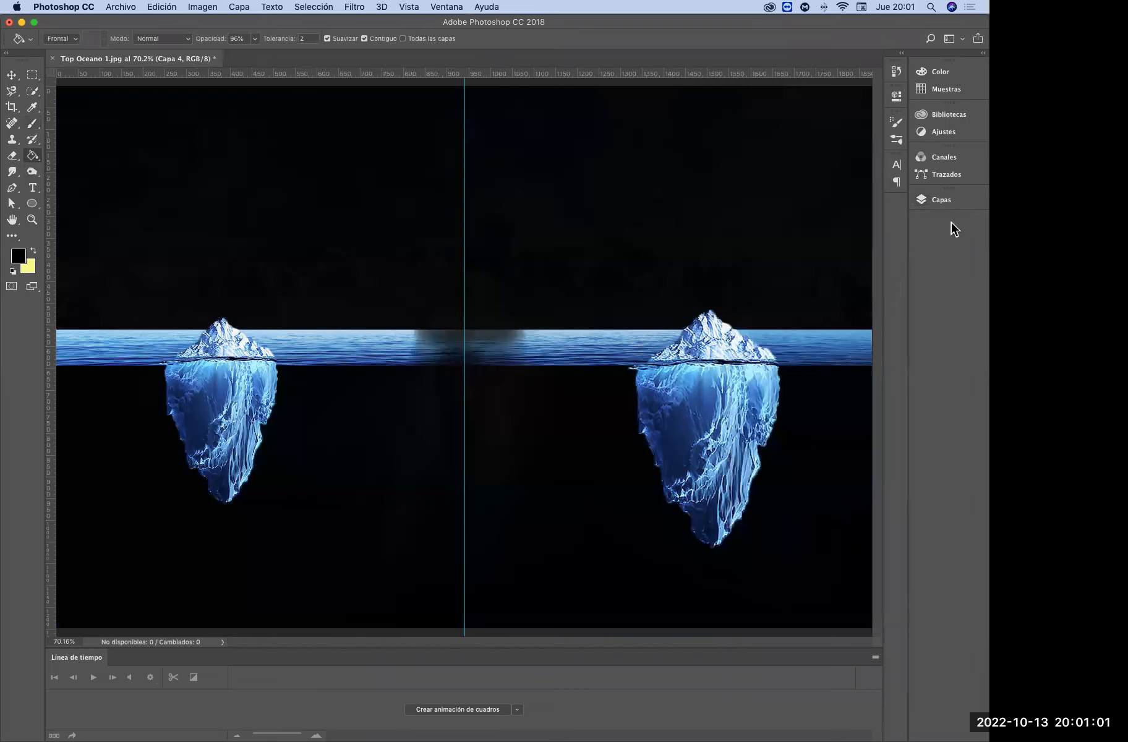
# Move the black Capa 4 layer to the top of the layer stack, above Capa 3 copia 2
pyautogui.click(942, 199)
pyautogui.moveTo(765, 359); pyautogui.dragTo(778, 268)
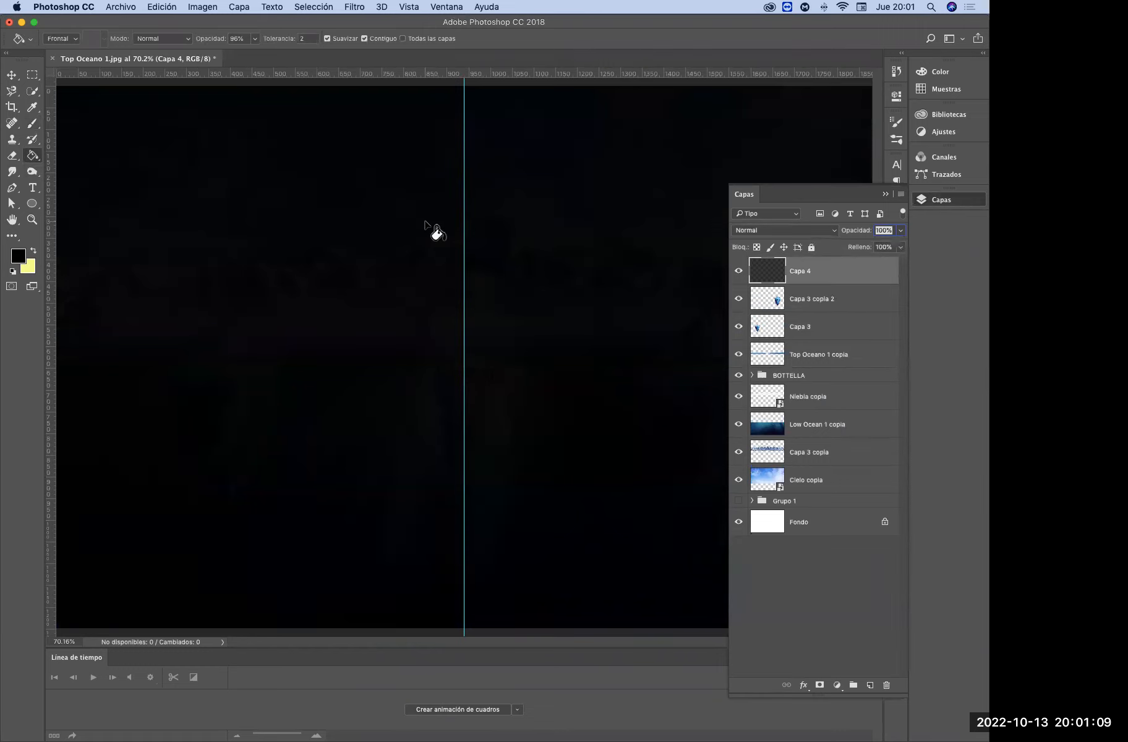
# Render a Destello (lens flare) on Capa 4 at the canvas's upper-right edge, with 100% brightness and the Zoom 50-300 mm lens
pyautogui.click(355, 7)
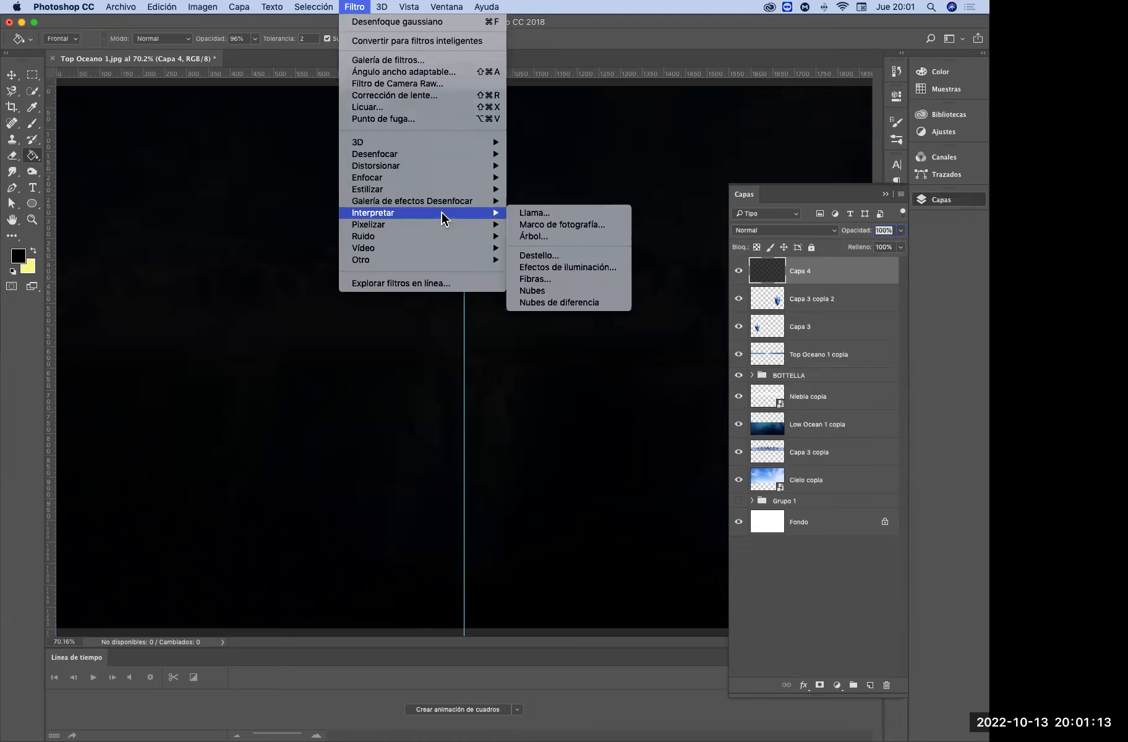
pyautogui.moveTo(455, 192)
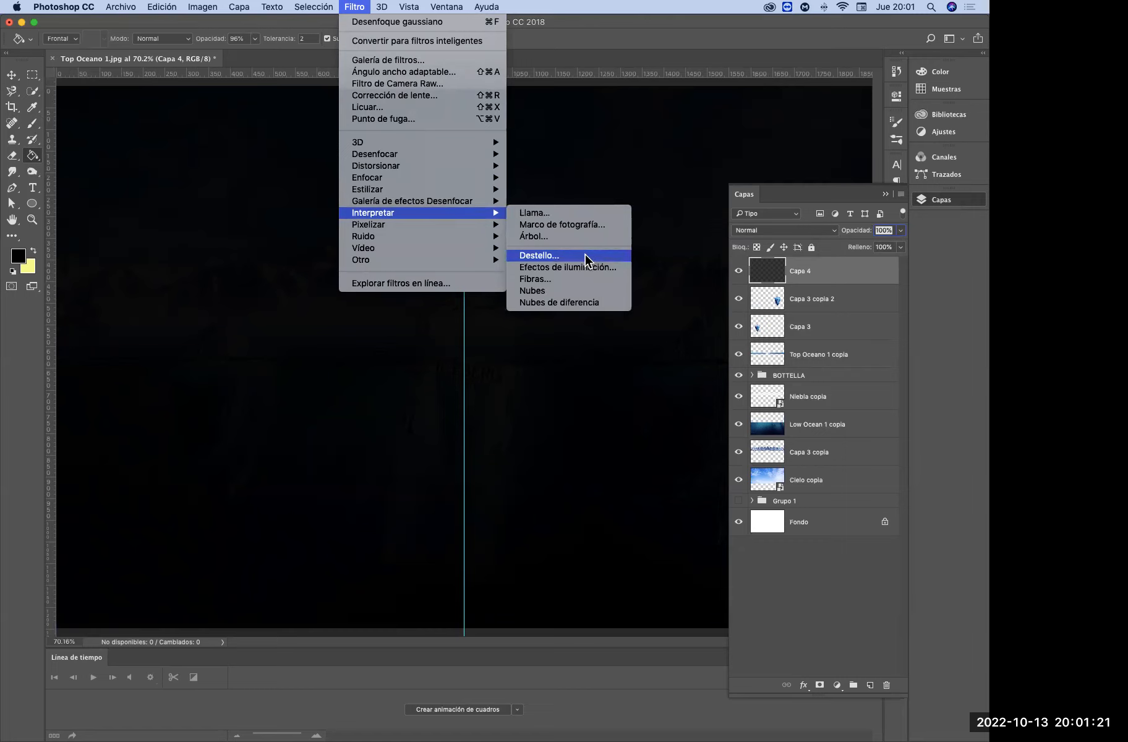
pyautogui.click(585, 256)
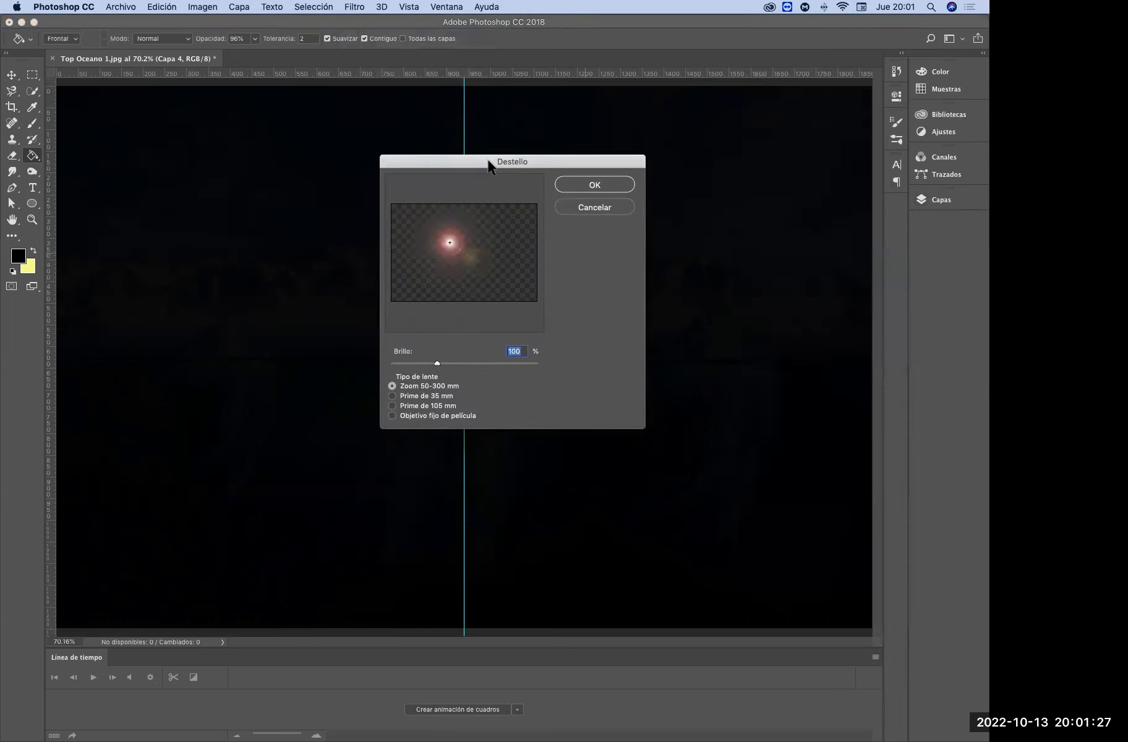
pyautogui.click(461, 231)
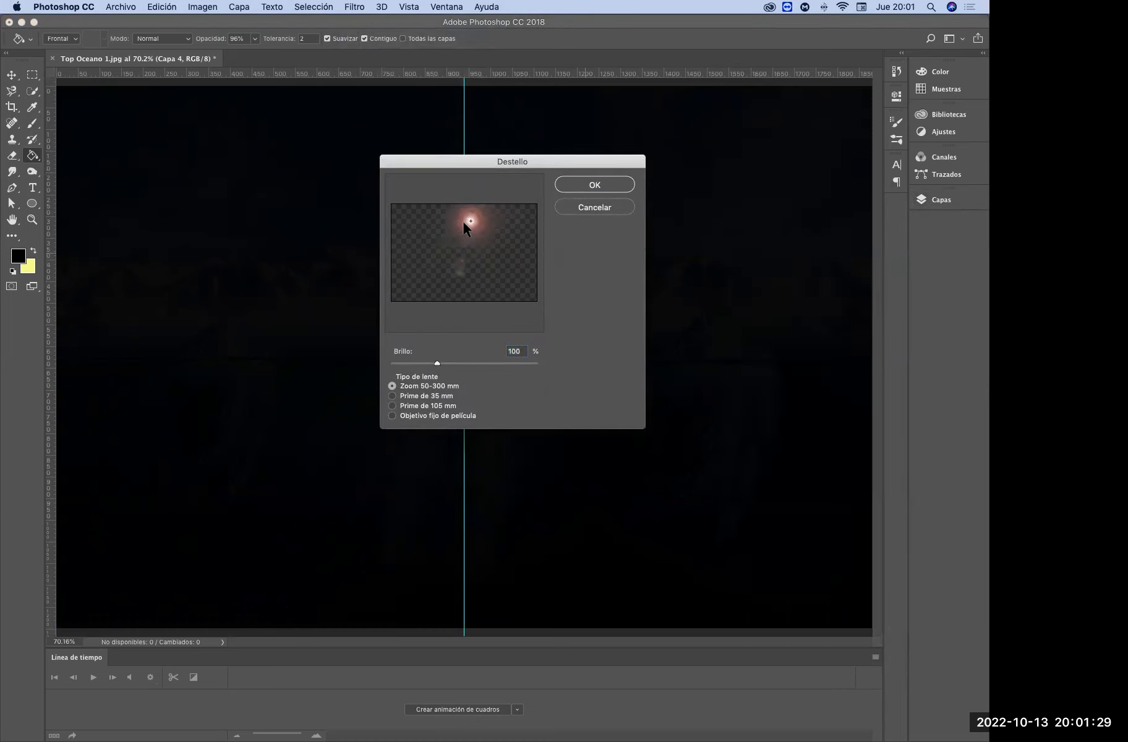
pyautogui.moveTo(423, 275); pyautogui.dragTo(510, 221)
pyautogui.click(393, 396)
pyautogui.click(392, 406)
pyautogui.click(392, 415)
pyautogui.click(392, 406)
pyautogui.click(391, 384)
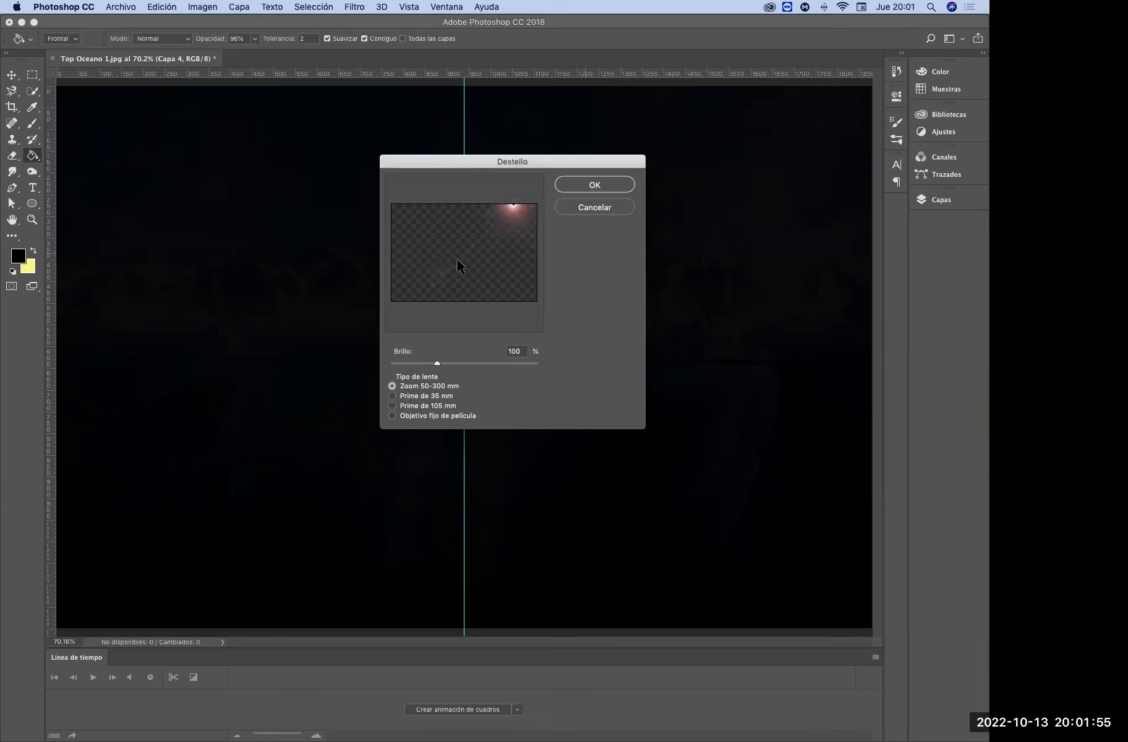
pyautogui.click(605, 183)
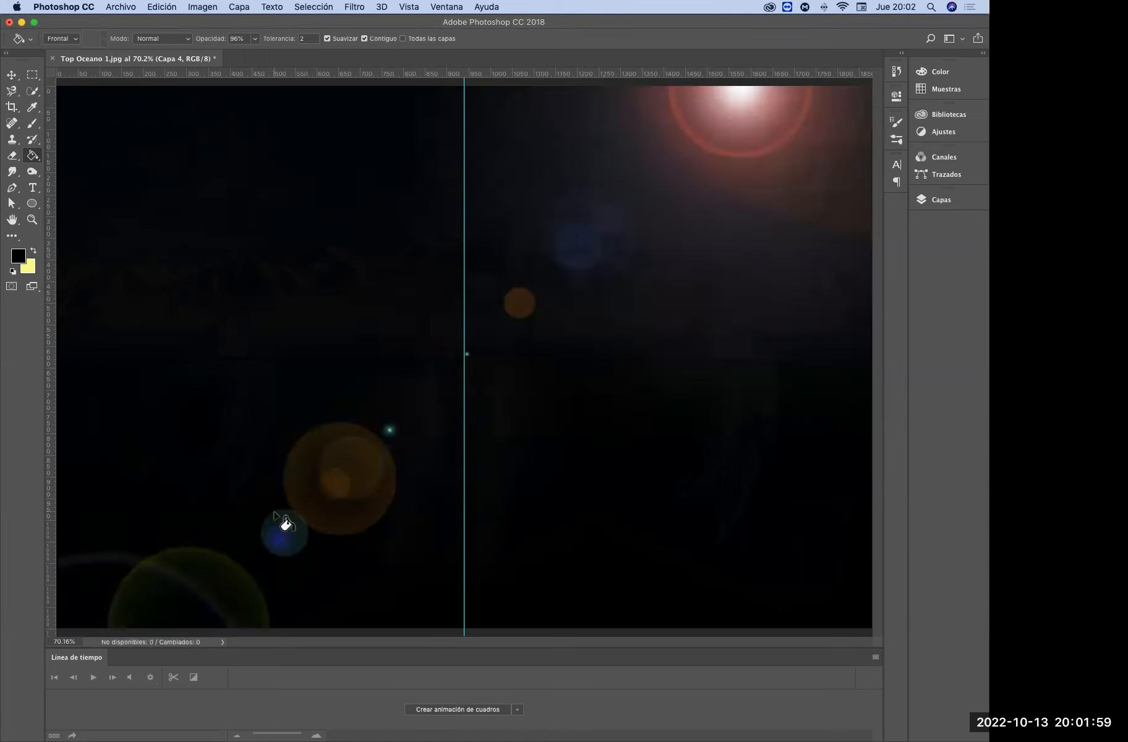
# Set the blend mode of the lens flare layer Capa 4 to Trama (Screen)
pyautogui.click(938, 201)
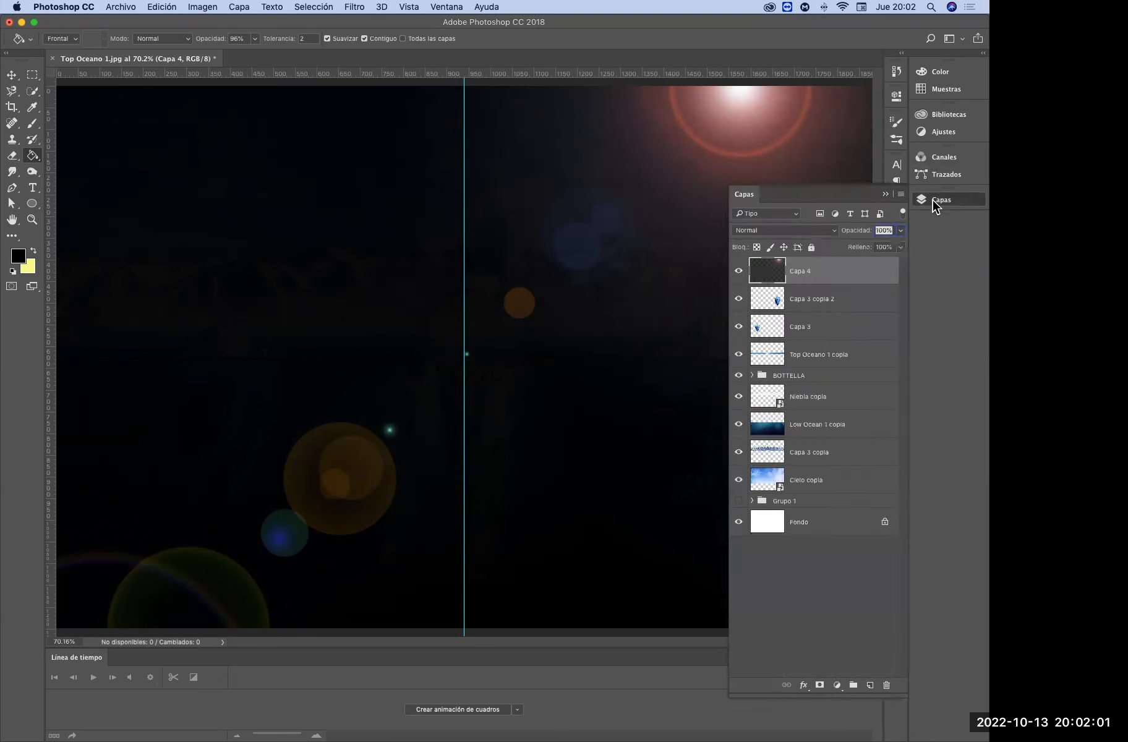
pyautogui.click(808, 231)
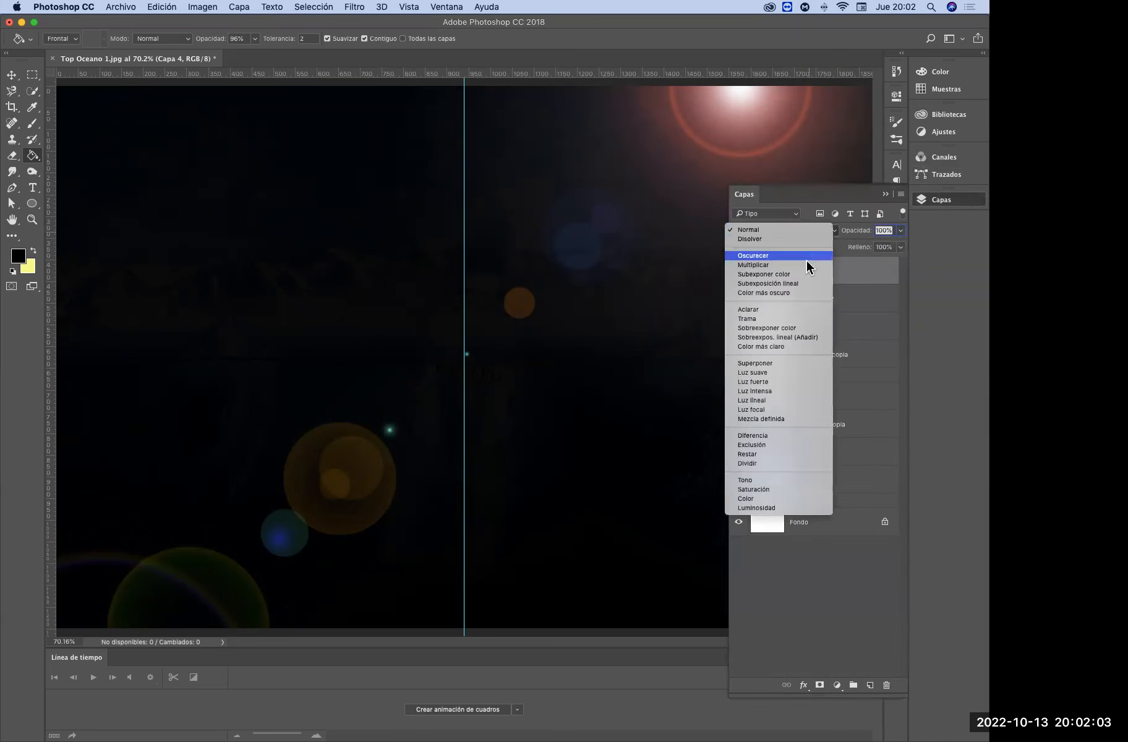
pyautogui.click(776, 318)
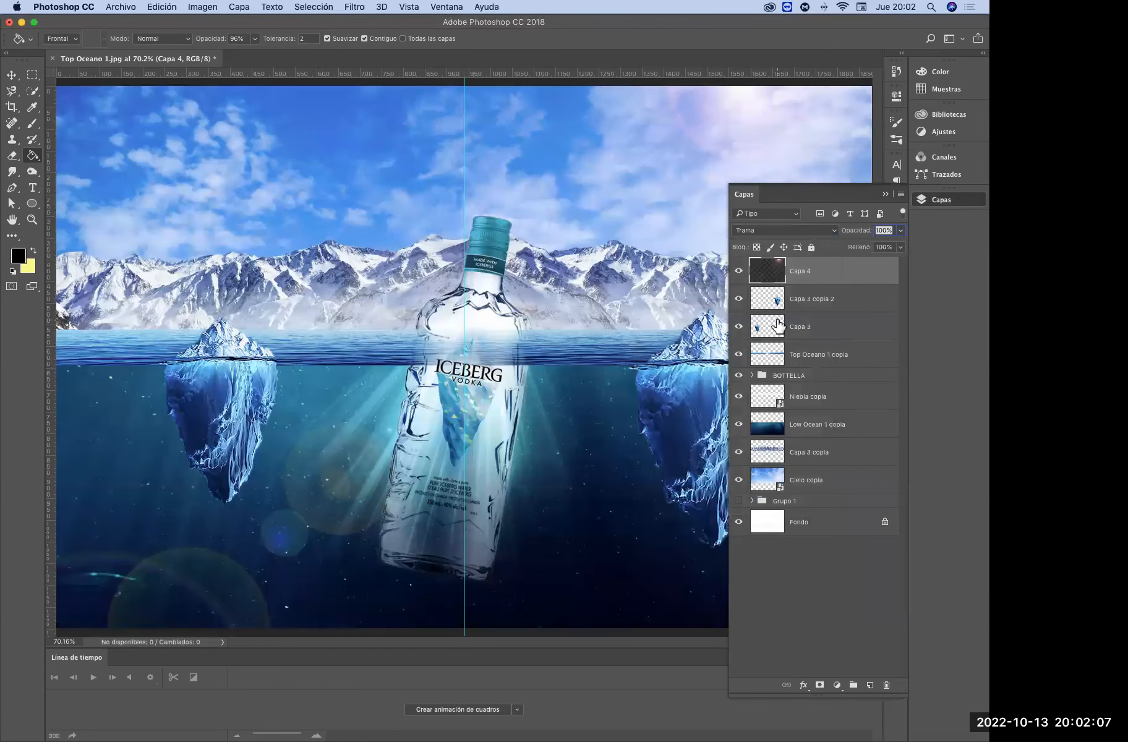
pyautogui.click(885, 193)
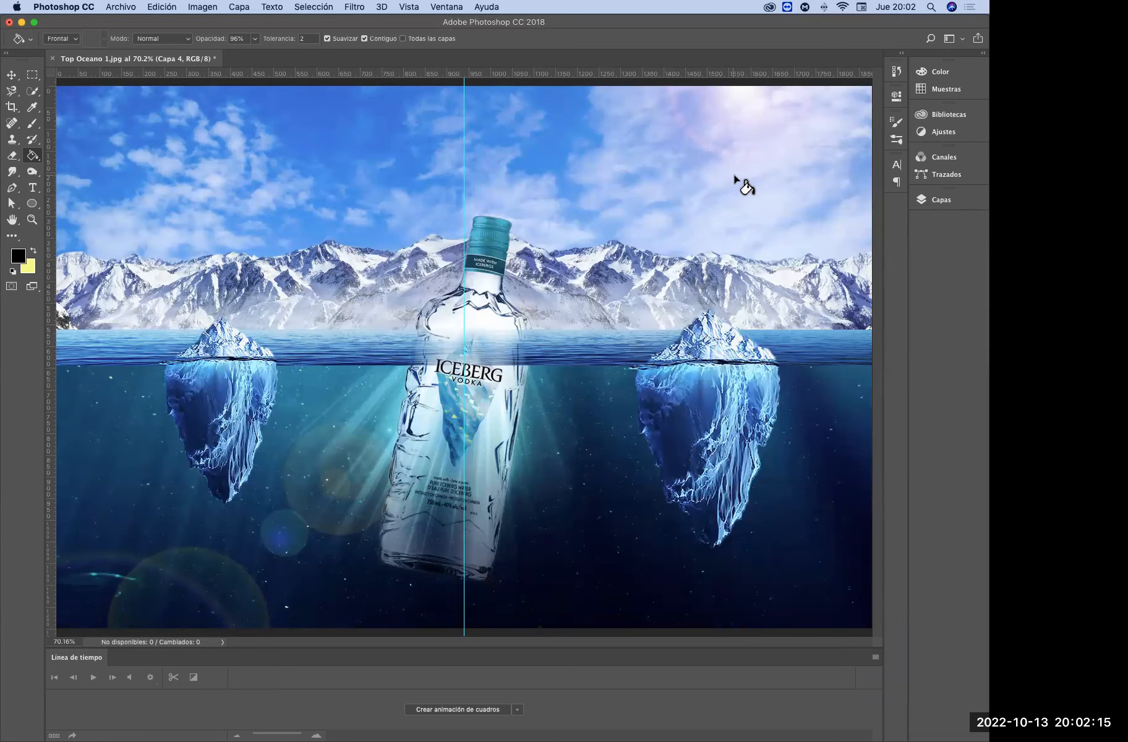
# Warp the Top Oceano 1 copia layer with Deformar, raising its lower edge slightly on the left and lowering it on the right
pyautogui.click(938, 200)
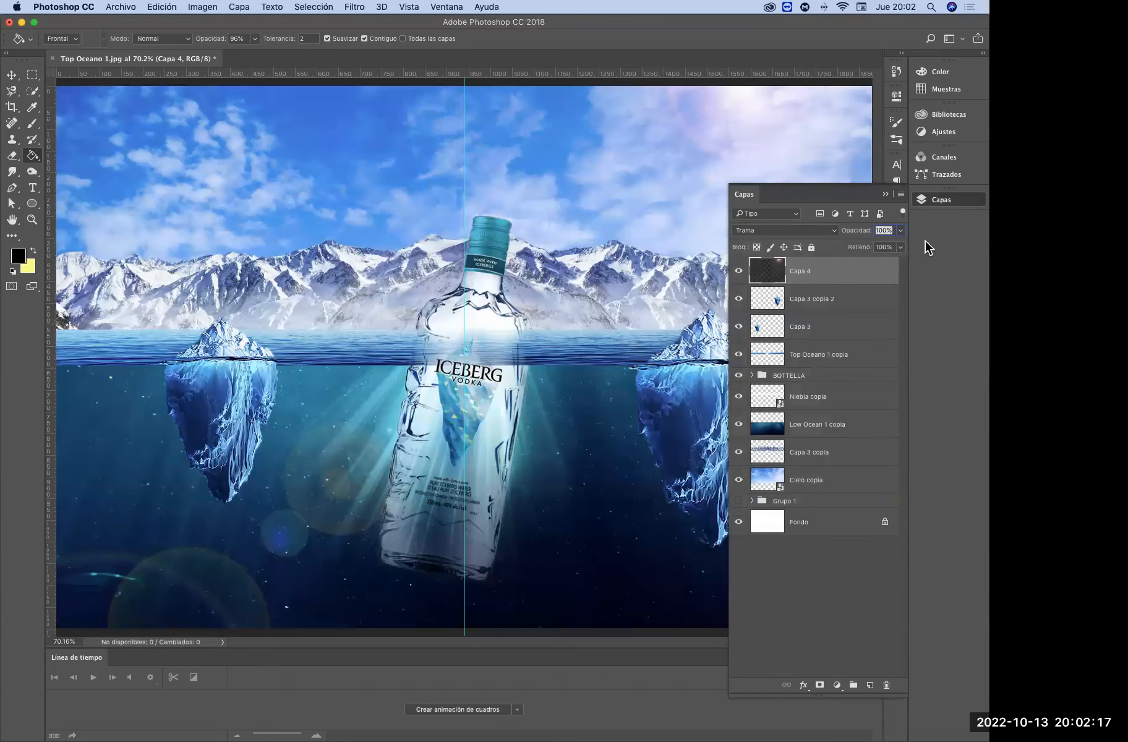
pyautogui.click(753, 376)
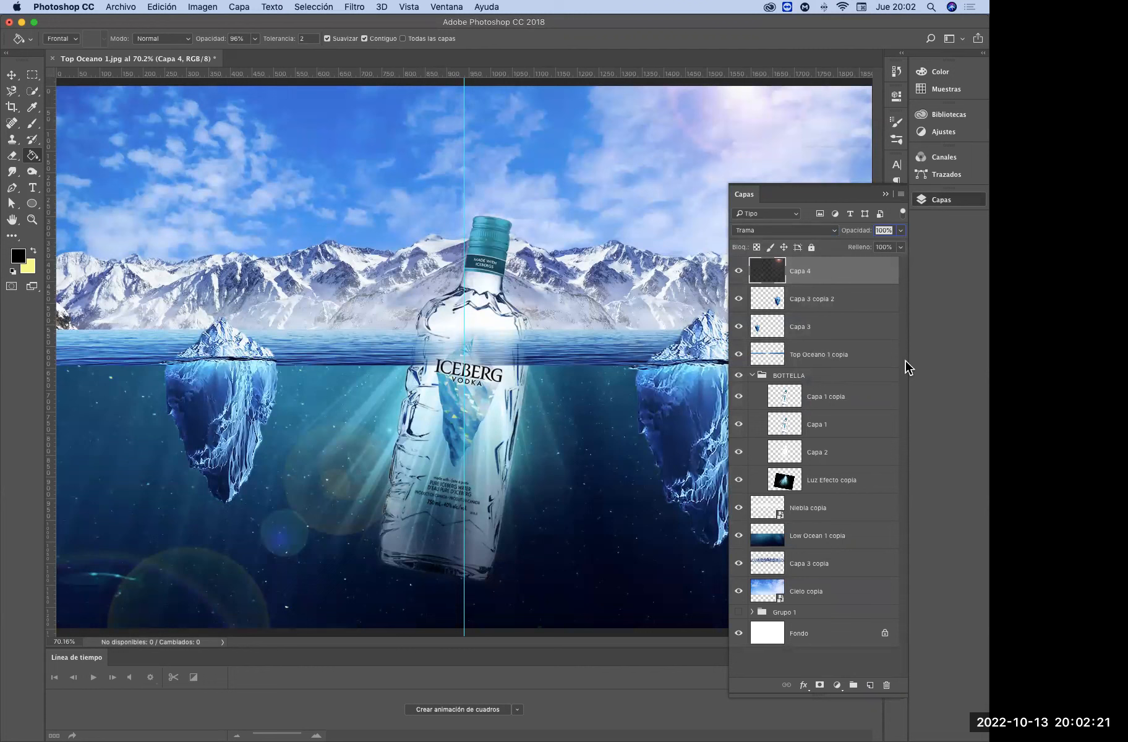
pyautogui.click(814, 362)
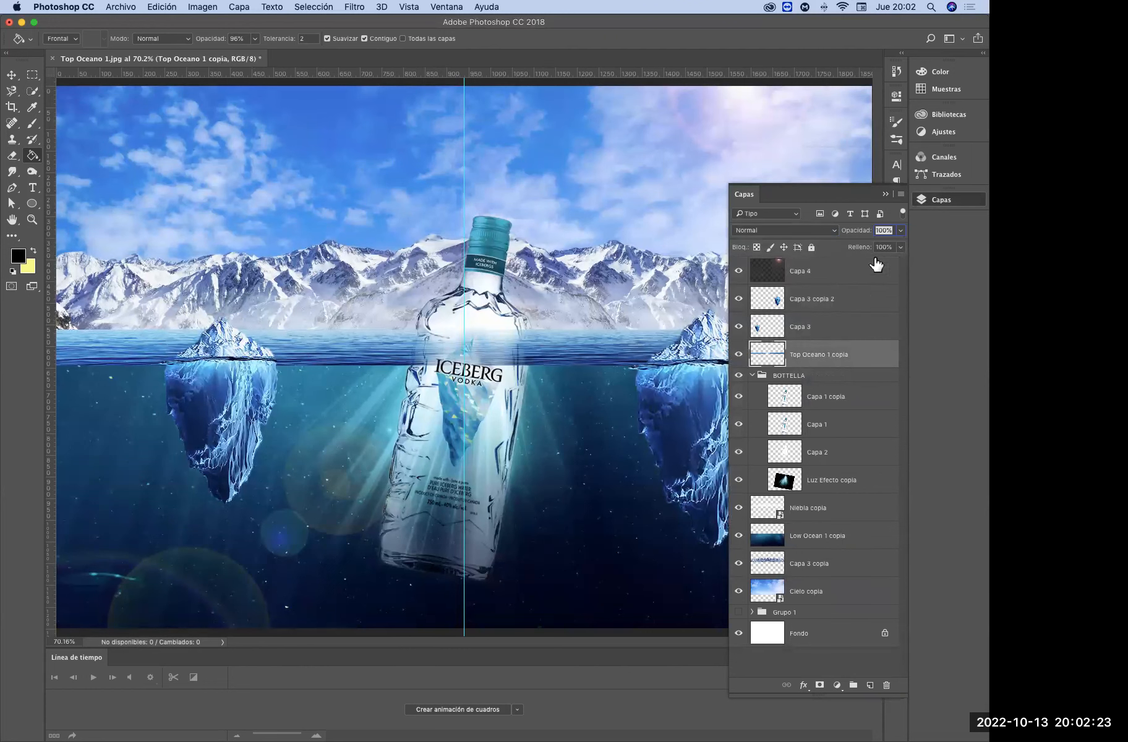
pyautogui.click(886, 193)
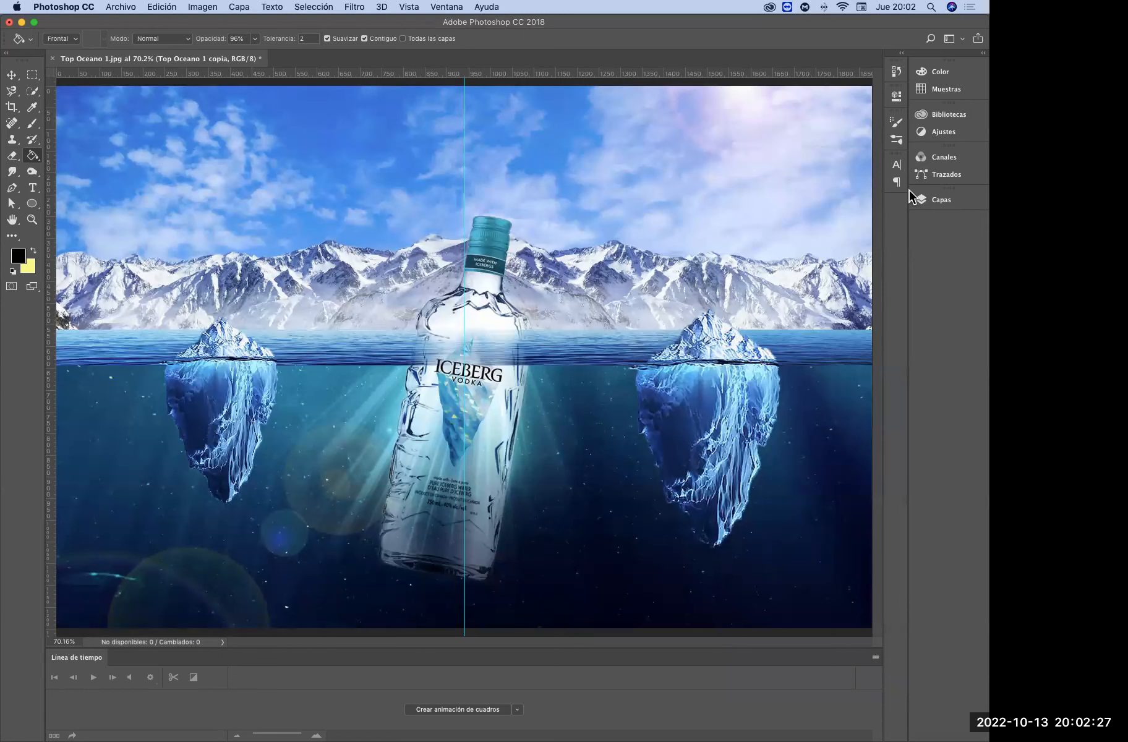
pyautogui.press('super+t')
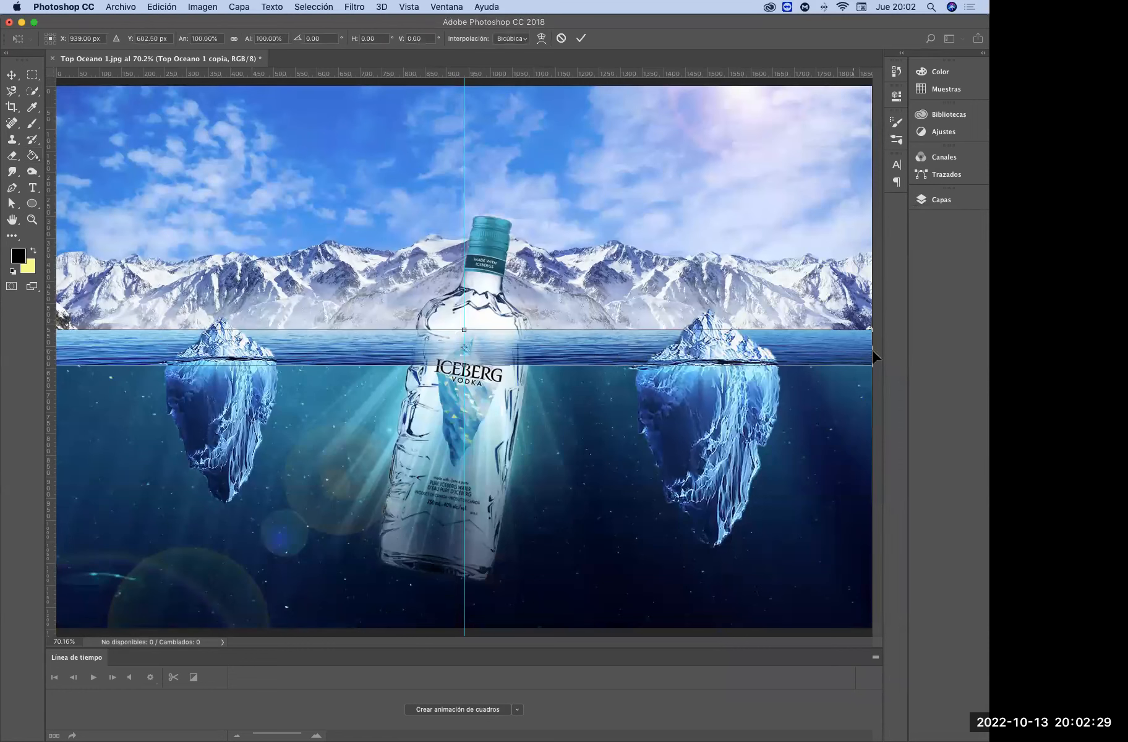
pyautogui.rightClick(634, 332)
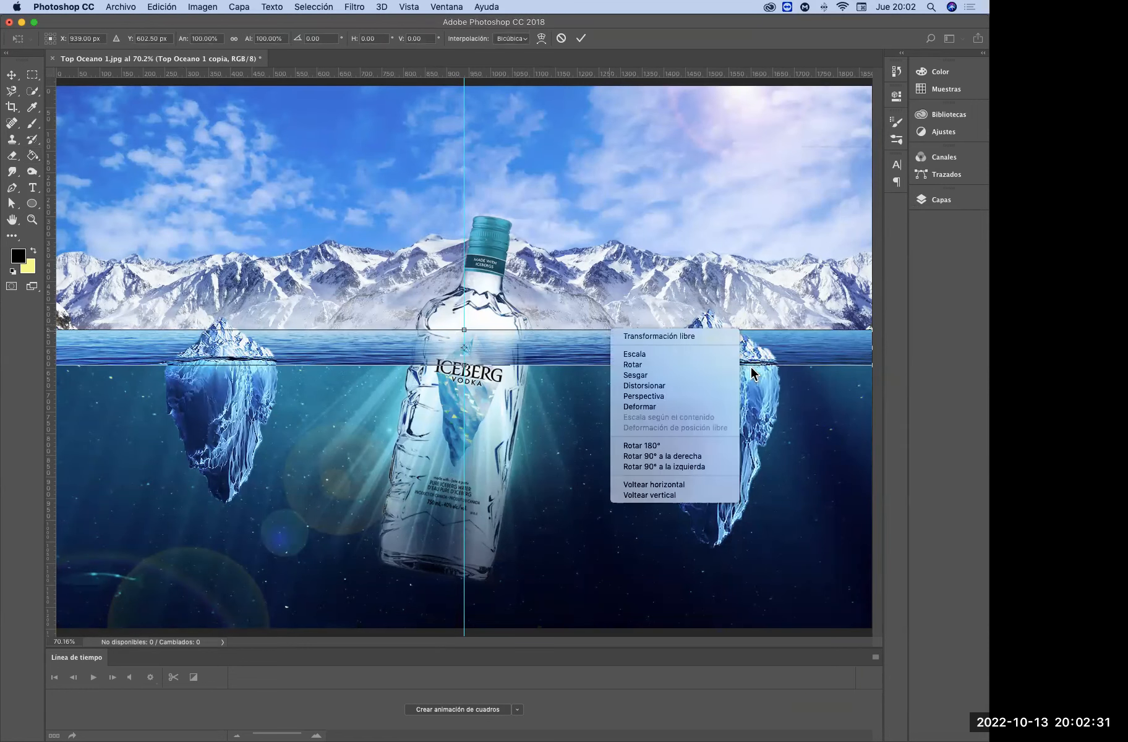
pyautogui.click(720, 407)
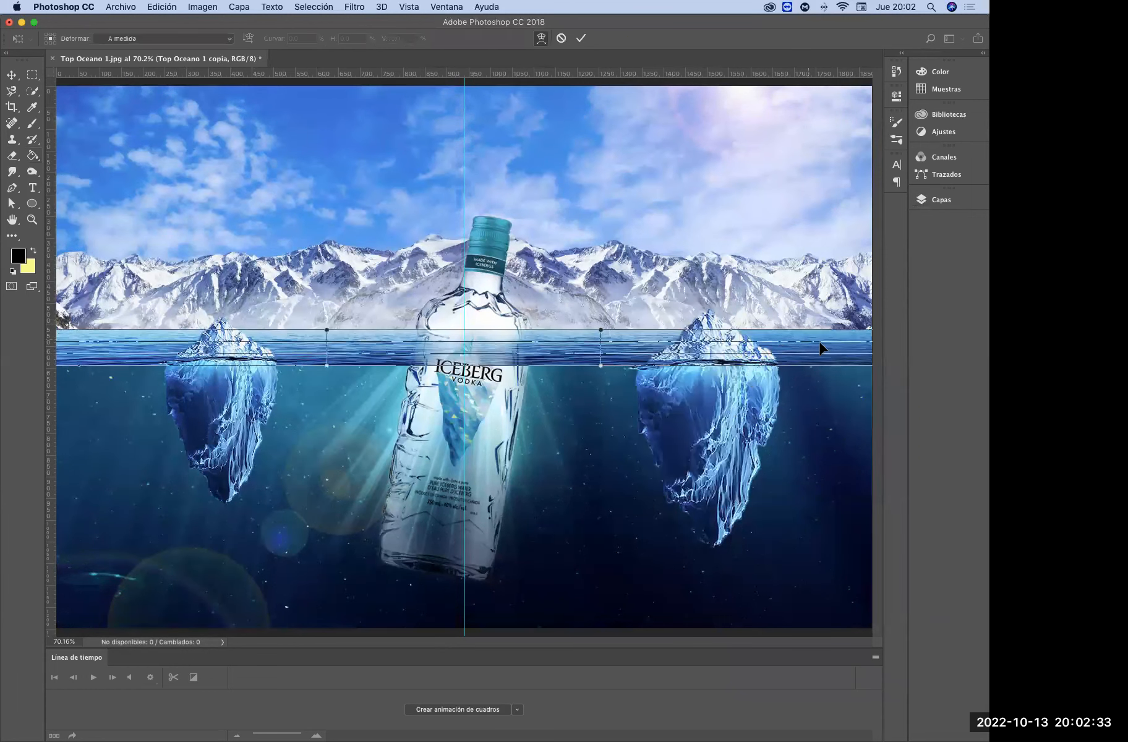
pyautogui.moveTo(806, 366); pyautogui.dragTo(804, 370)
pyautogui.moveTo(224, 352); pyautogui.dragTo(209, 369)
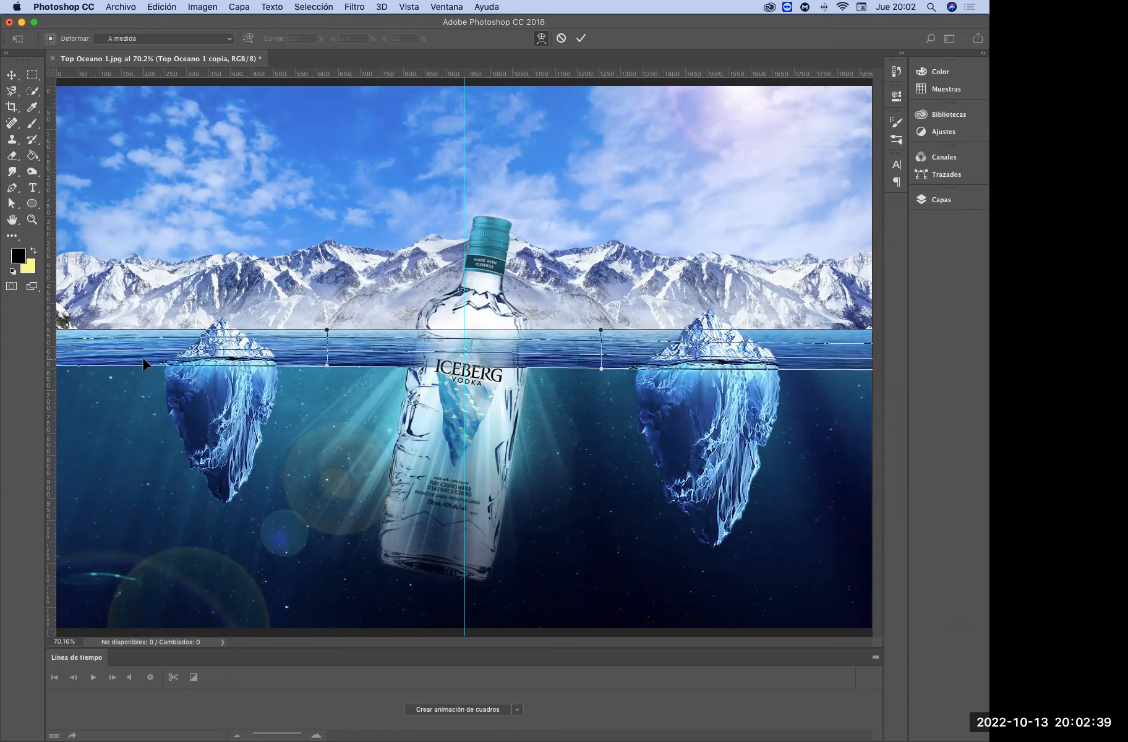
pyautogui.moveTo(550, 359); pyautogui.dragTo(563, 368)
pyautogui.moveTo(853, 364); pyautogui.dragTo(855, 366)
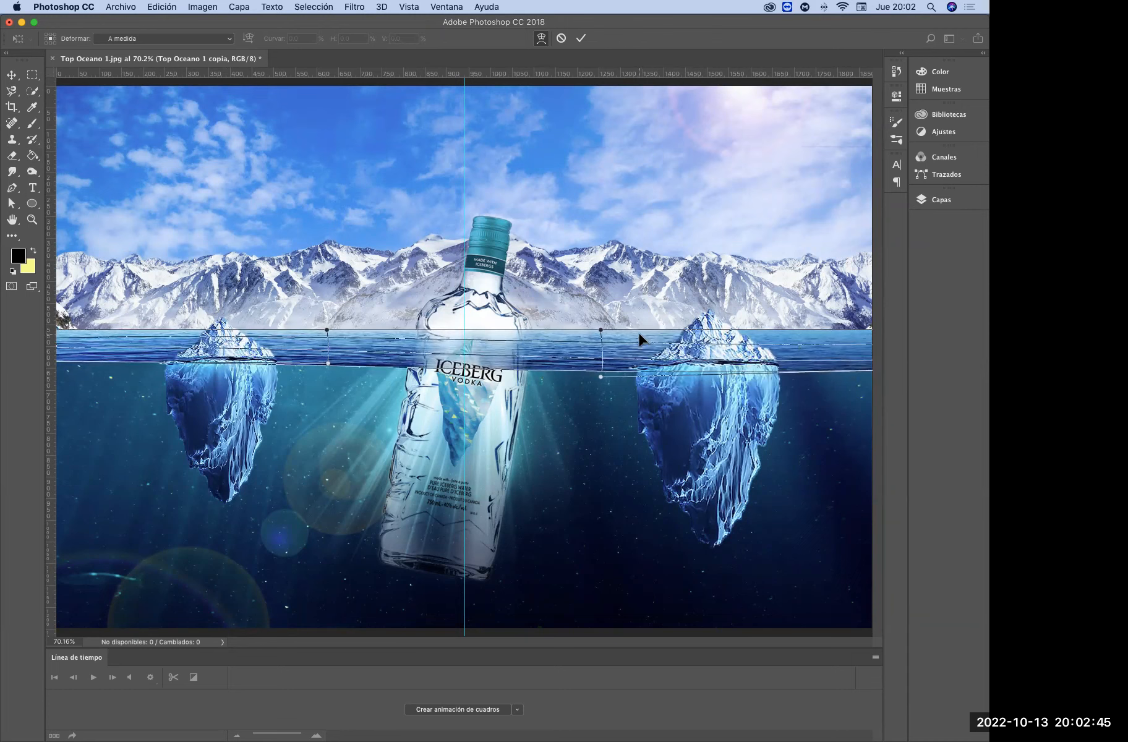
# Bend the upper edge of the water strip into a gentle wave, lower on the left and higher on the right, and apply the warp
pyautogui.moveTo(630, 334); pyautogui.dragTo(631, 337)
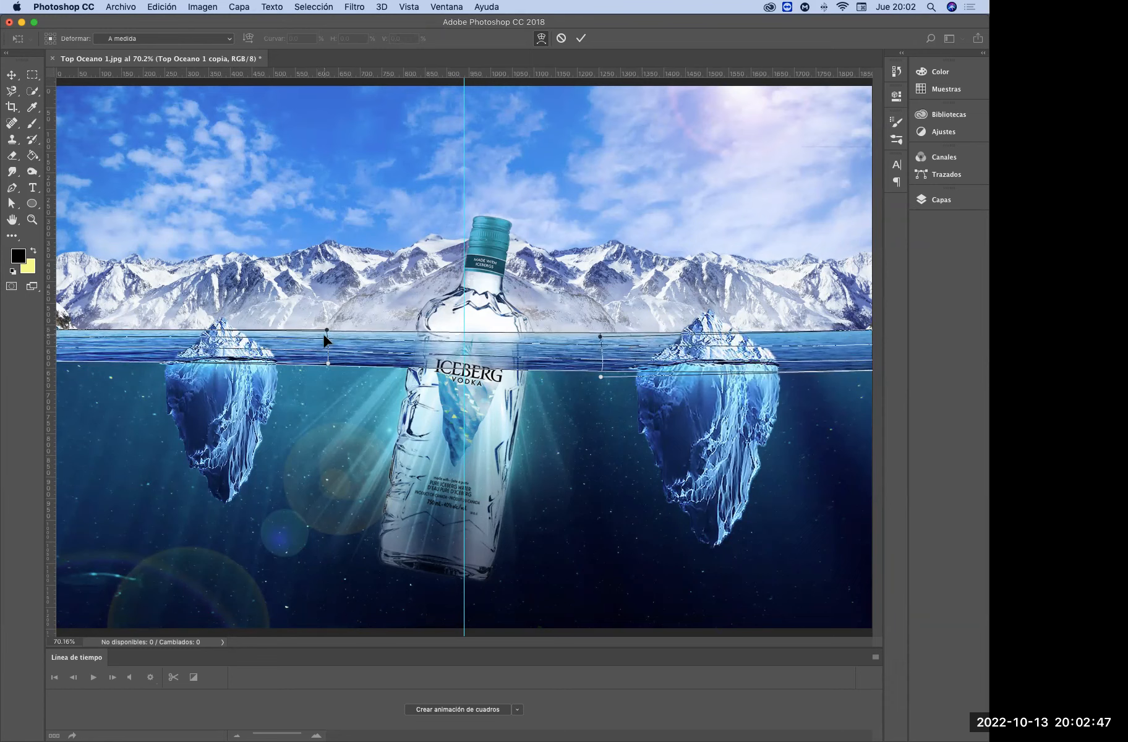
pyautogui.moveTo(325, 334); pyautogui.dragTo(324, 337)
pyautogui.moveTo(599, 339); pyautogui.dragTo(607, 323)
pyautogui.moveTo(325, 335); pyautogui.dragTo(323, 338)
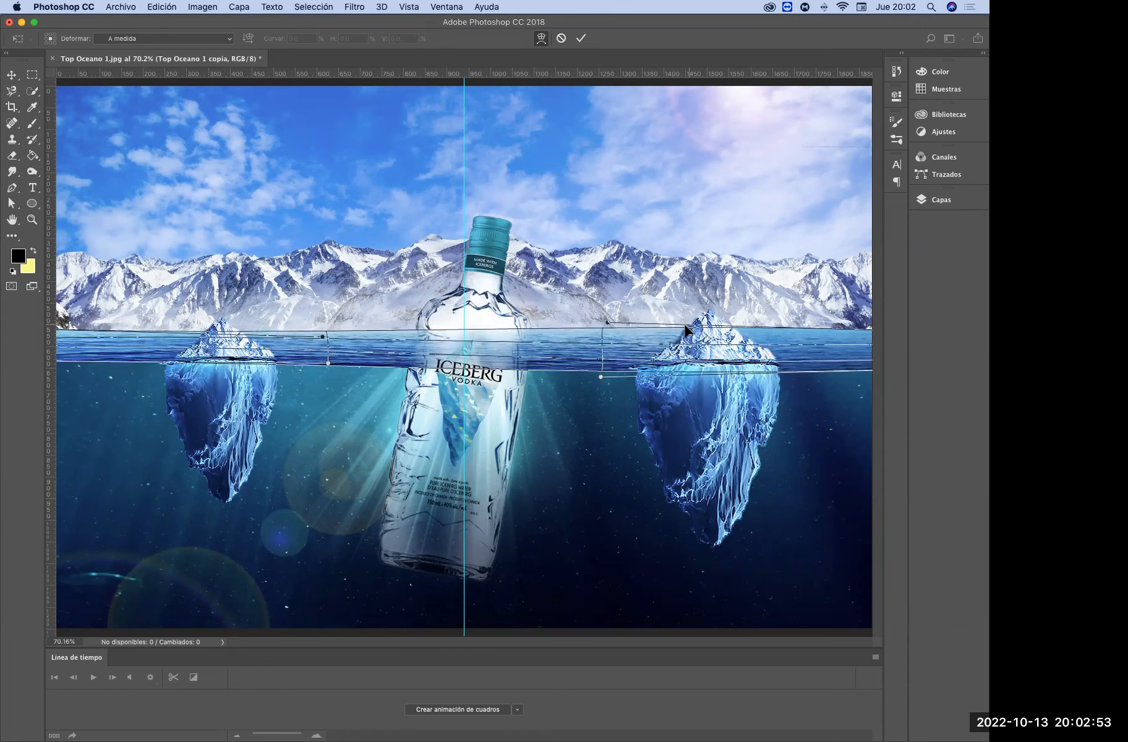
pyautogui.moveTo(607, 323); pyautogui.dragTo(620, 316)
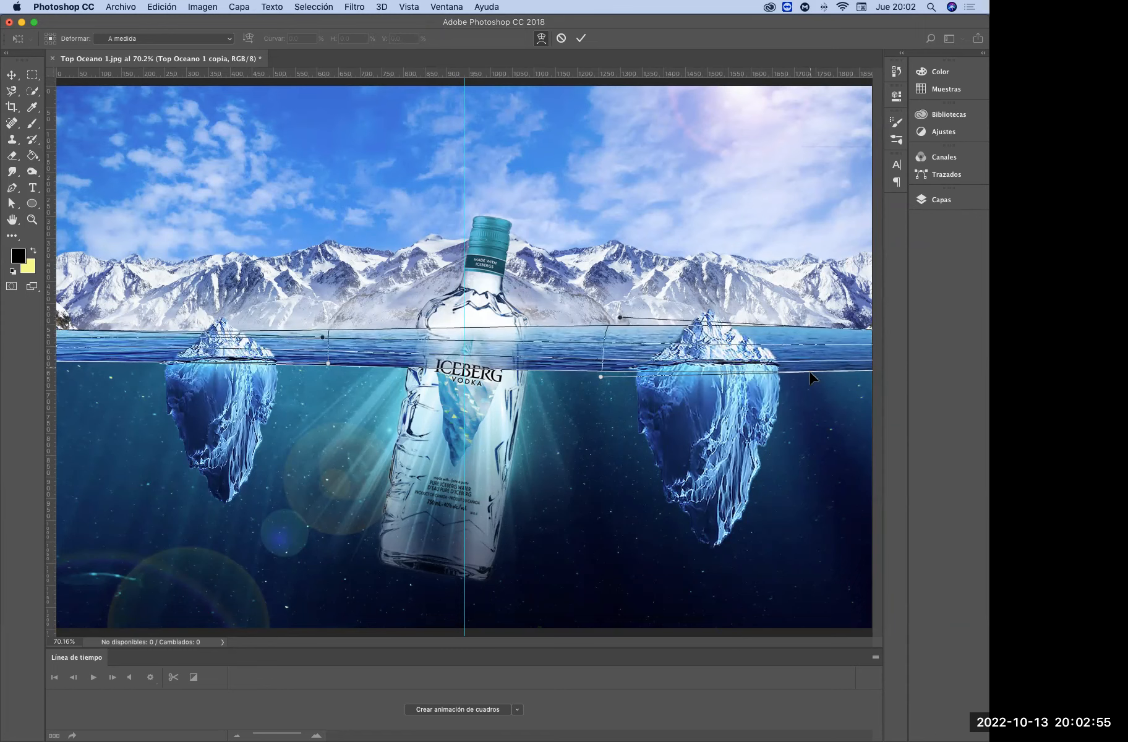
pyautogui.moveTo(603, 379); pyautogui.dragTo(606, 376)
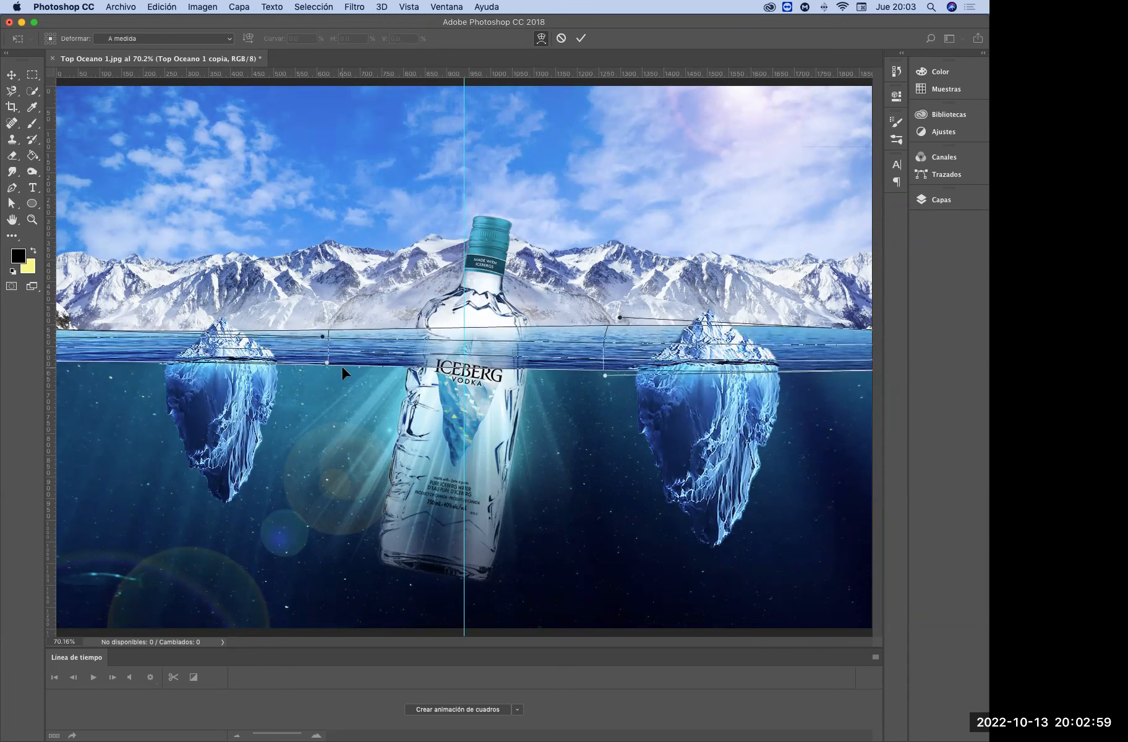
pyautogui.rightClick(607, 340)
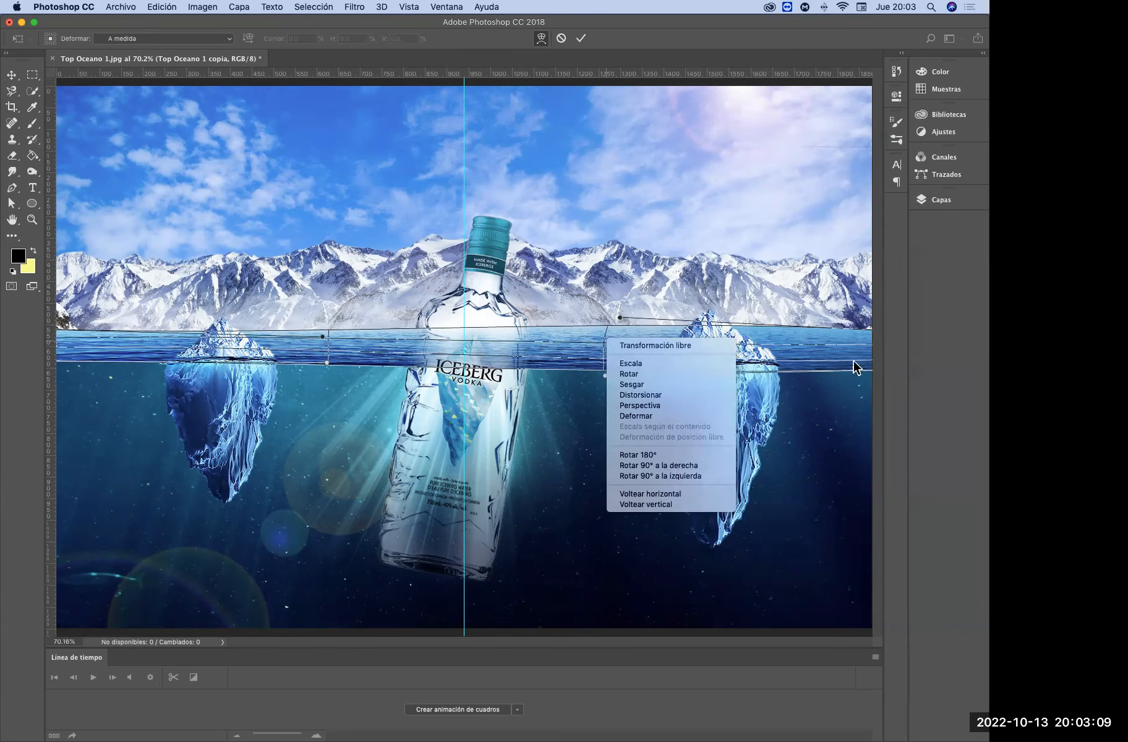
pyautogui.click(338, 520)
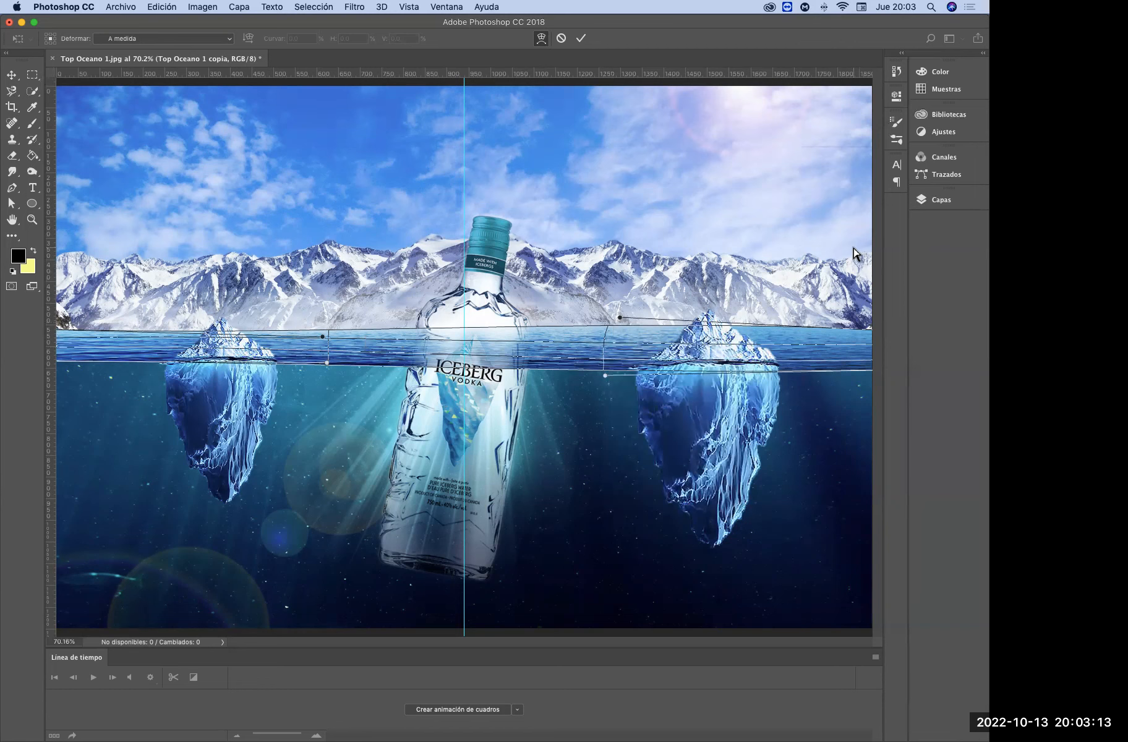
pyautogui.press('Return')
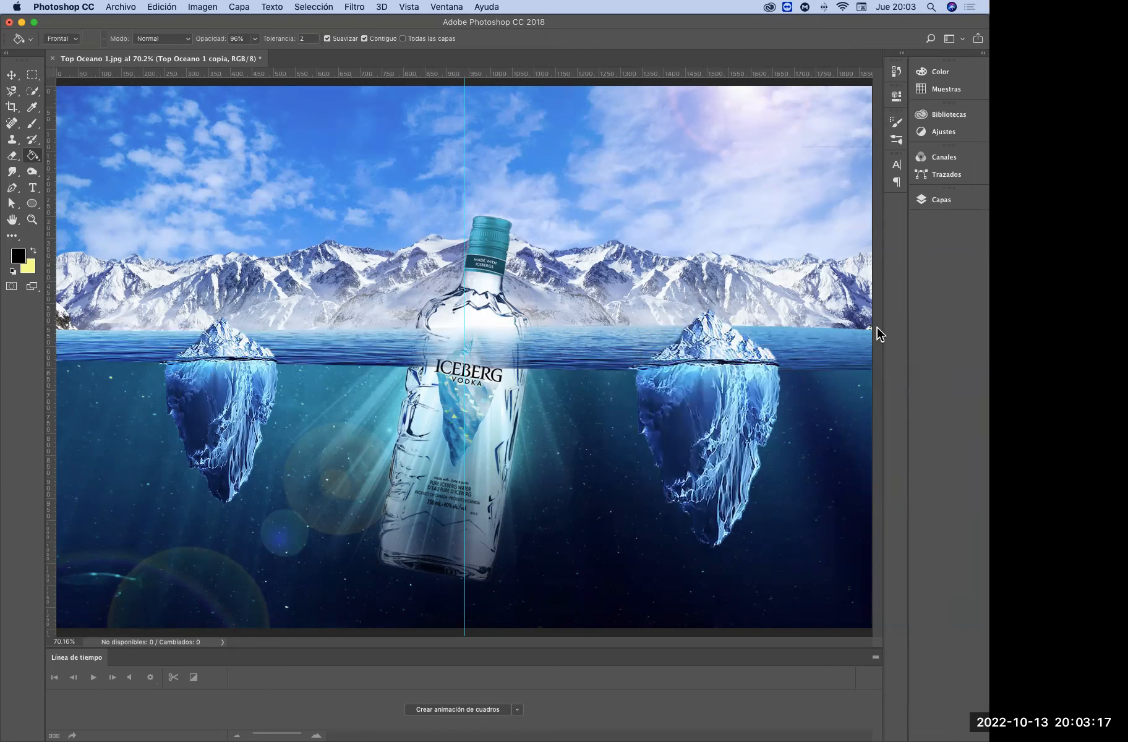
# Add a new empty layer directly above Capa 4
pyautogui.click(944, 210)
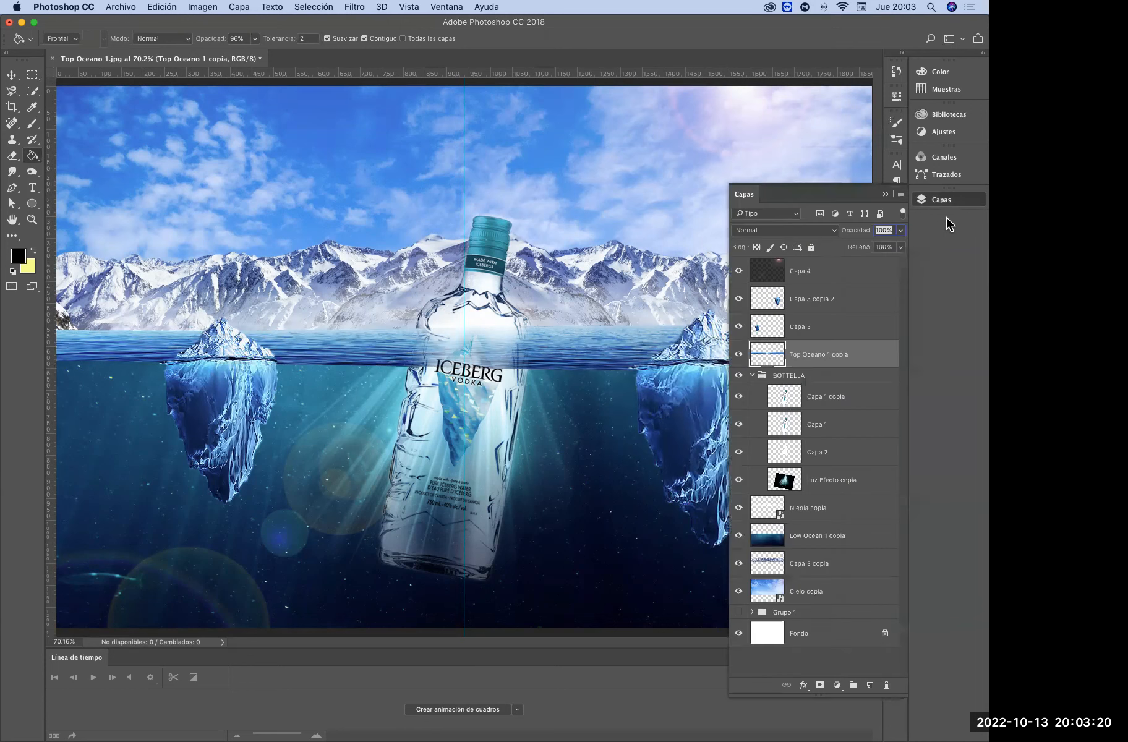
pyautogui.click(801, 272)
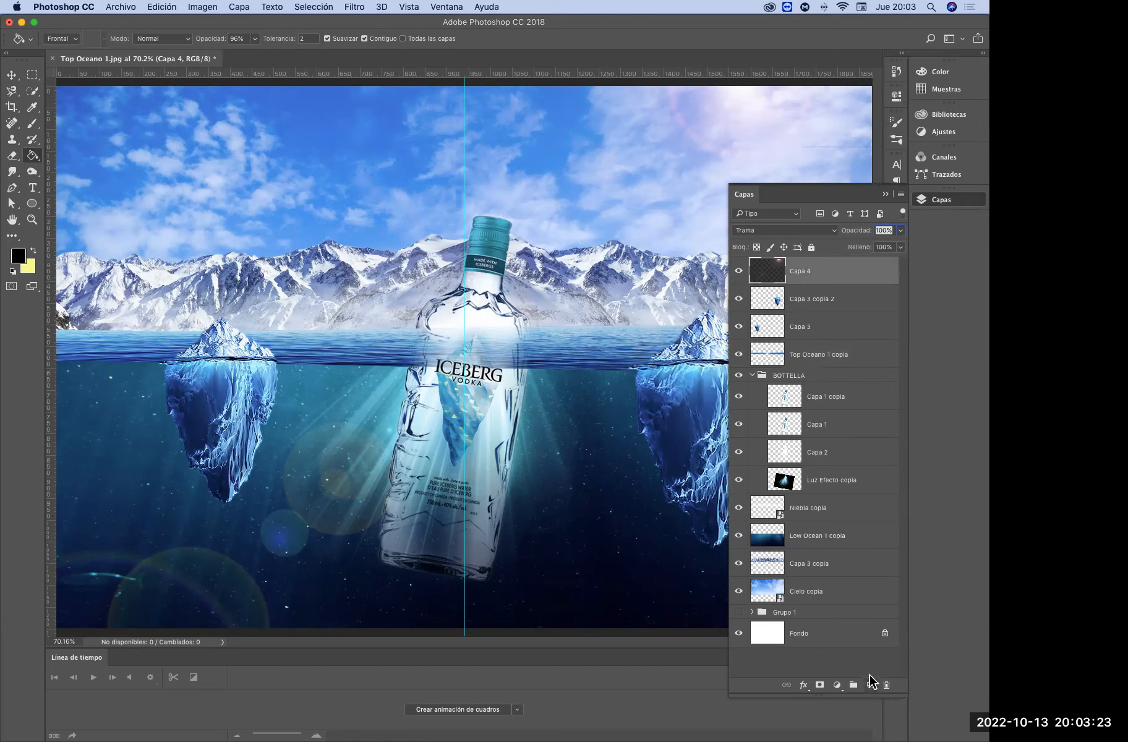
pyautogui.click(869, 687)
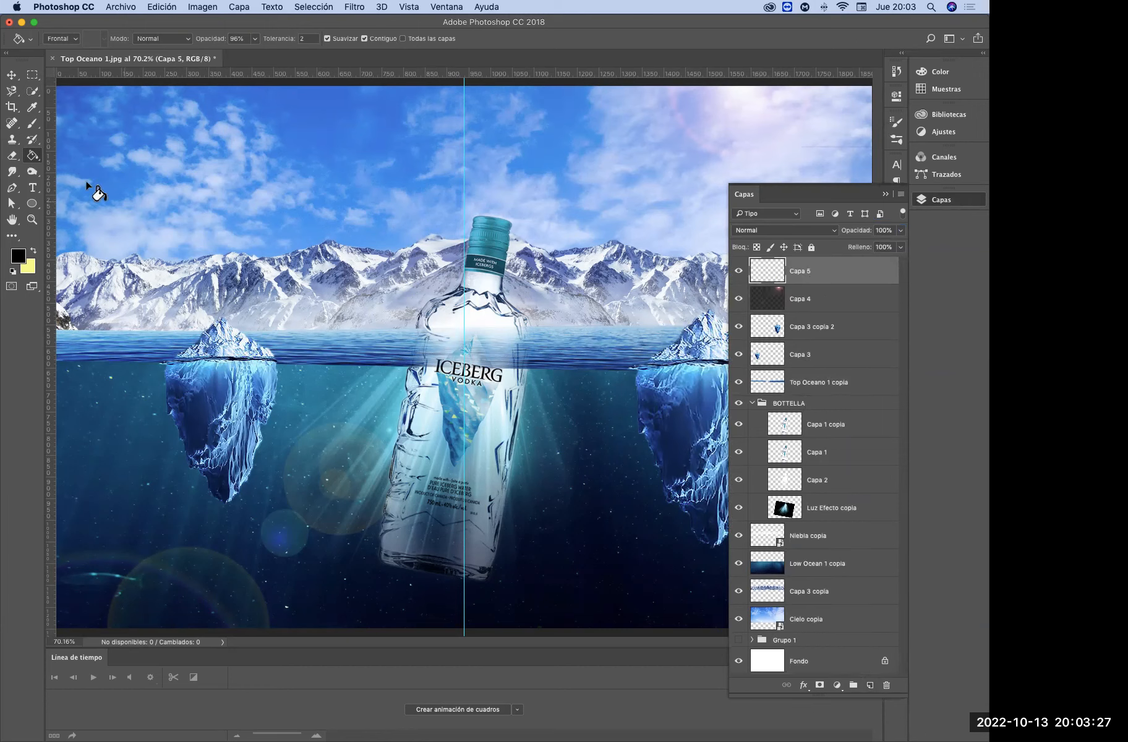
# Fill the new layer with a white-to-black radial gradient running from the bottle's label out towards the canvas's upper-right corner
pyautogui.moveTo(33, 155); pyautogui.dragTo(117, 156)
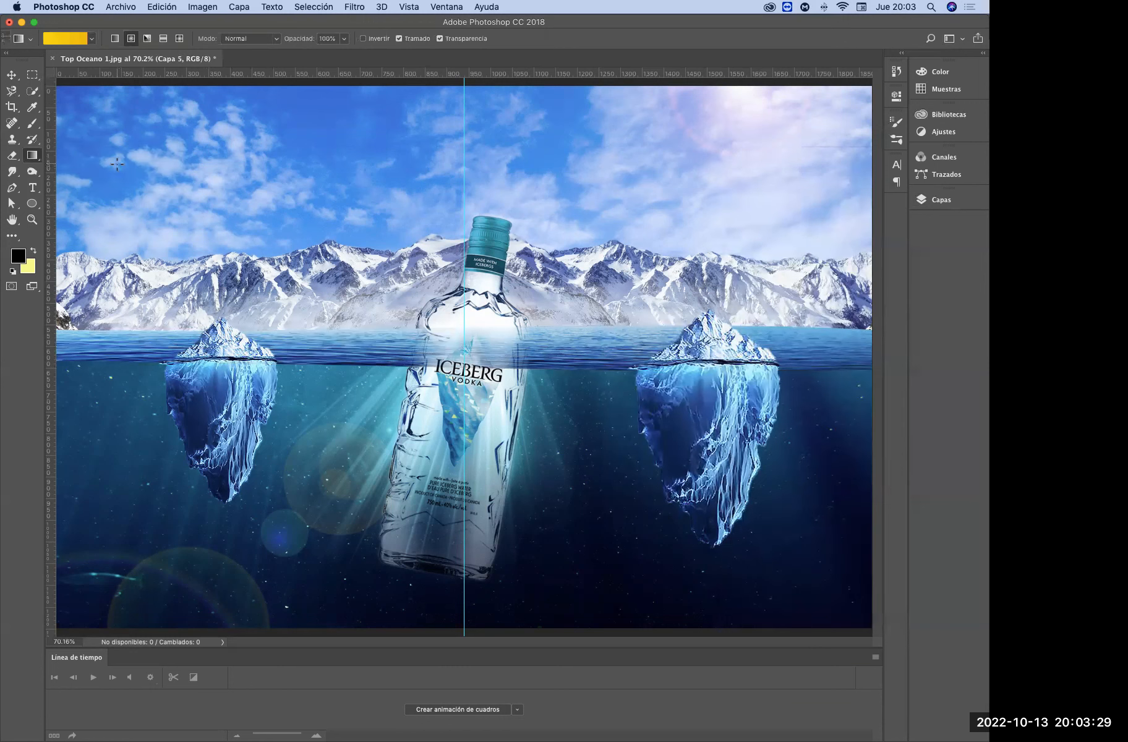
pyautogui.click(64, 41)
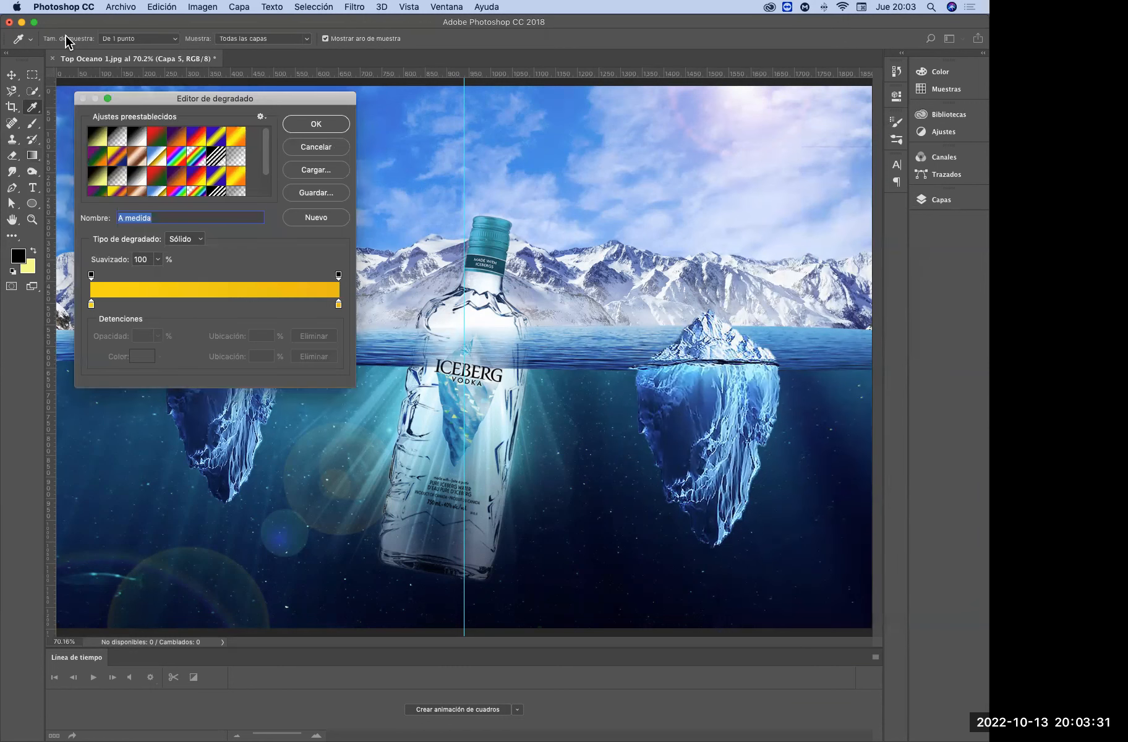
pyautogui.click(138, 135)
pyautogui.moveTo(91, 307)
pyautogui.mouseDown()
pyautogui.moveTo(299, 309)
pyautogui.moveTo(93, 307)
pyautogui.mouseUp()
pyautogui.moveTo(299, 304); pyautogui.dragTo(343, 310)
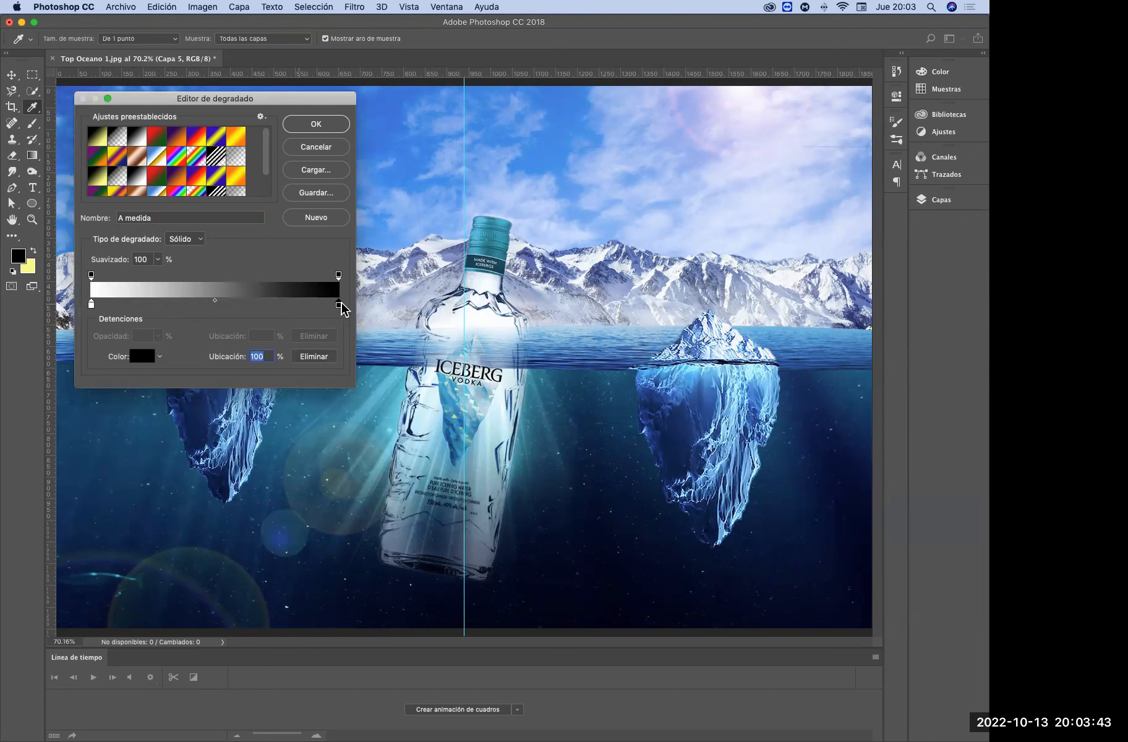
pyautogui.click(311, 126)
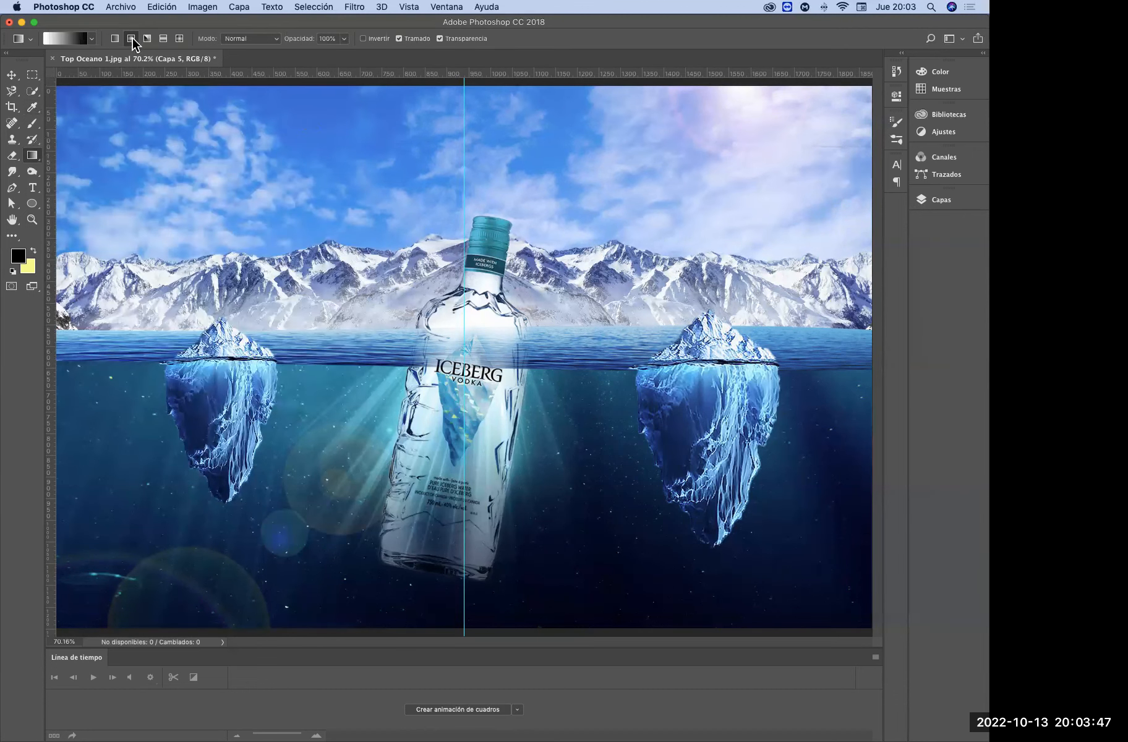
pyautogui.moveTo(471, 370); pyautogui.dragTo(838, 137)
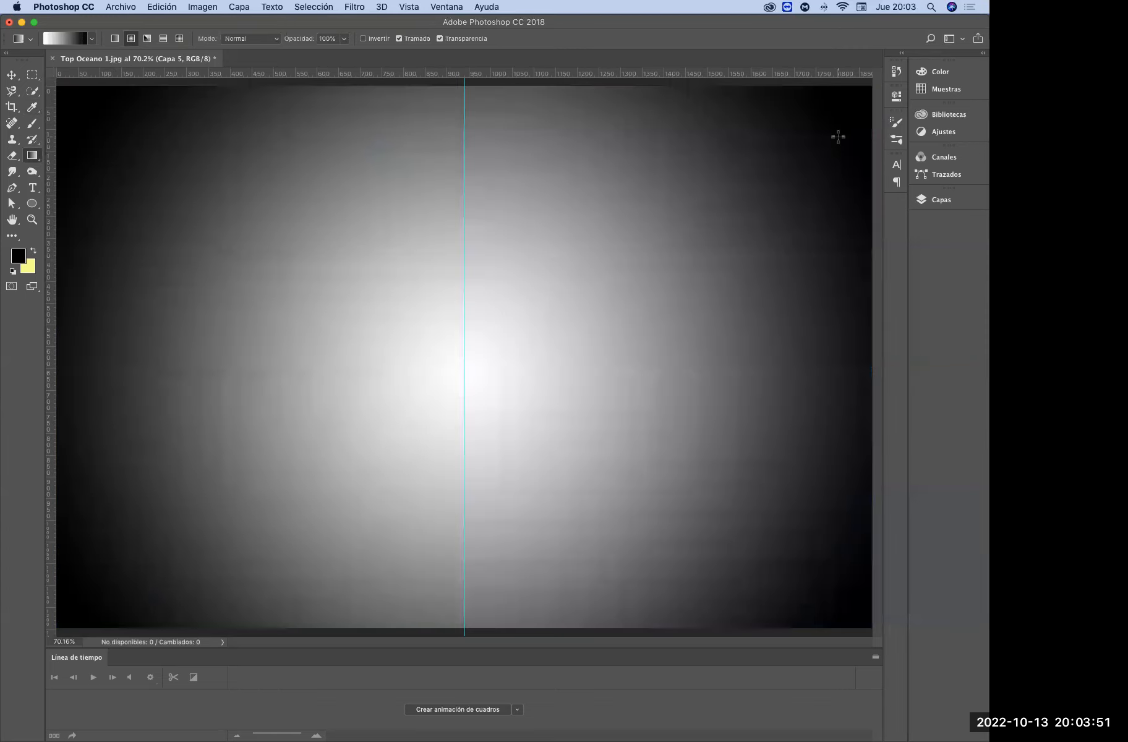
# Undo the gradient on Capa 5 and redraw it as a tighter white-to-black radial gradient from the bottle's label towards the canvas's upper-right corner
pyautogui.press('super+z')
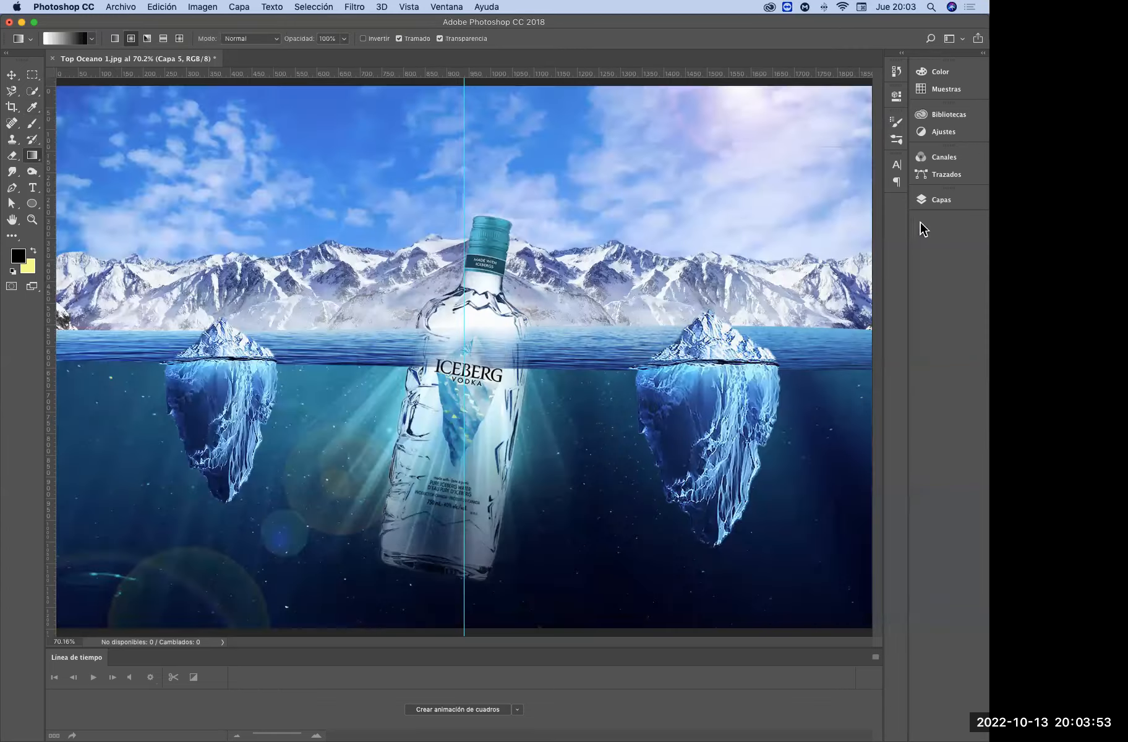
pyautogui.click(937, 199)
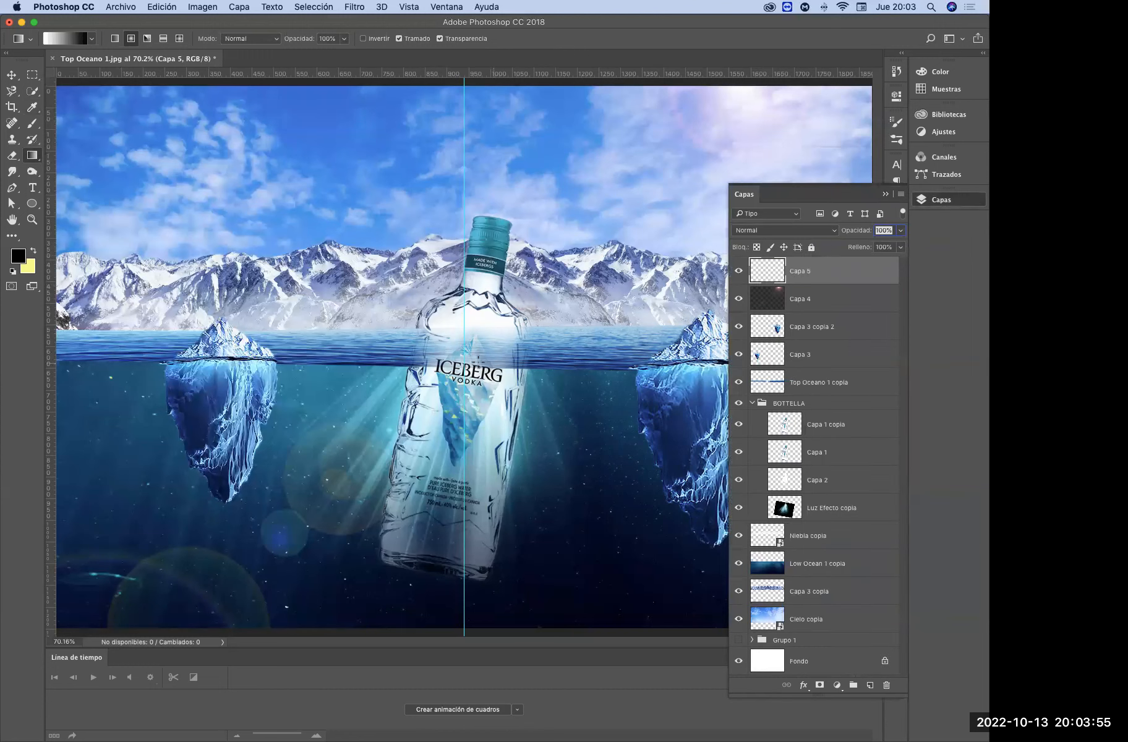
pyautogui.moveTo(469, 365); pyautogui.dragTo(783, 160)
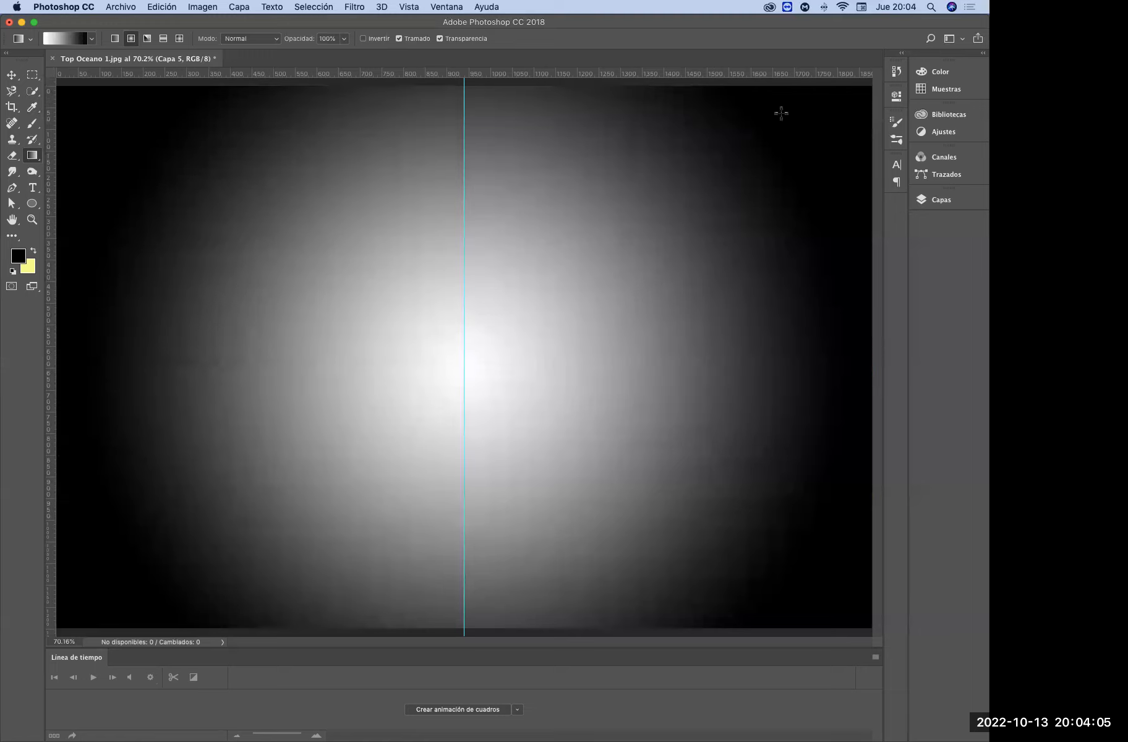
# Blend Capa 5 with Multiplicar and set its fill to 43%
pyautogui.click(949, 202)
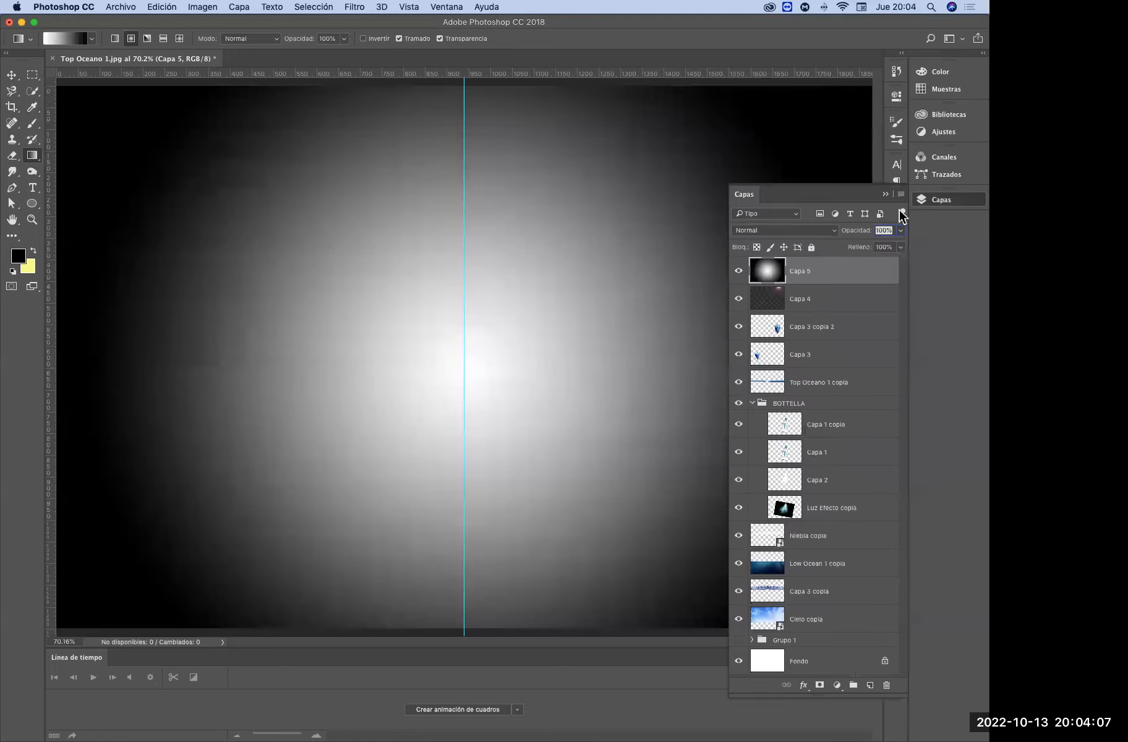
pyautogui.click(794, 230)
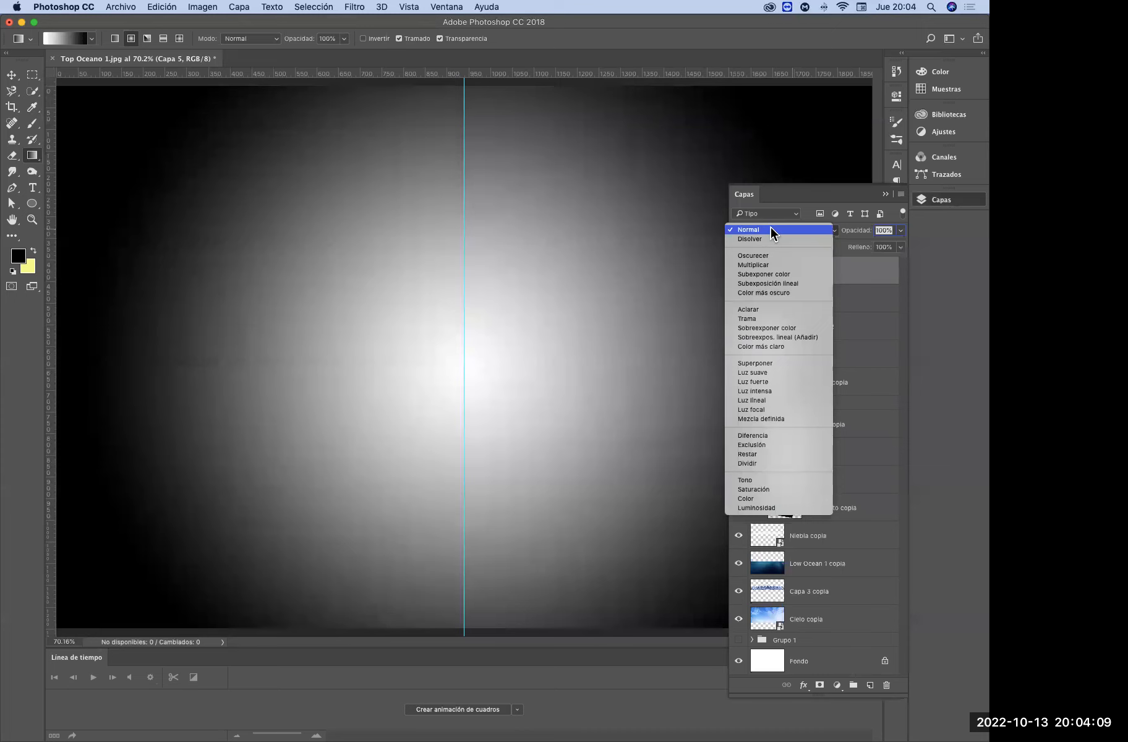
pyautogui.click(769, 266)
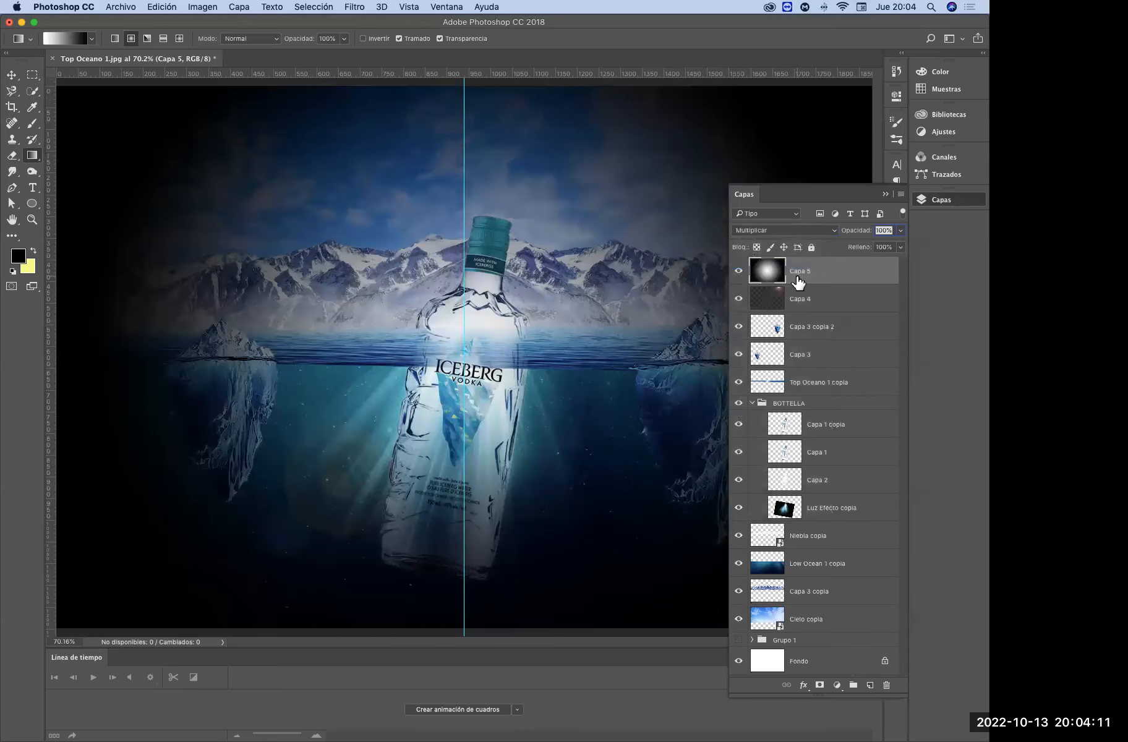
pyautogui.click(885, 194)
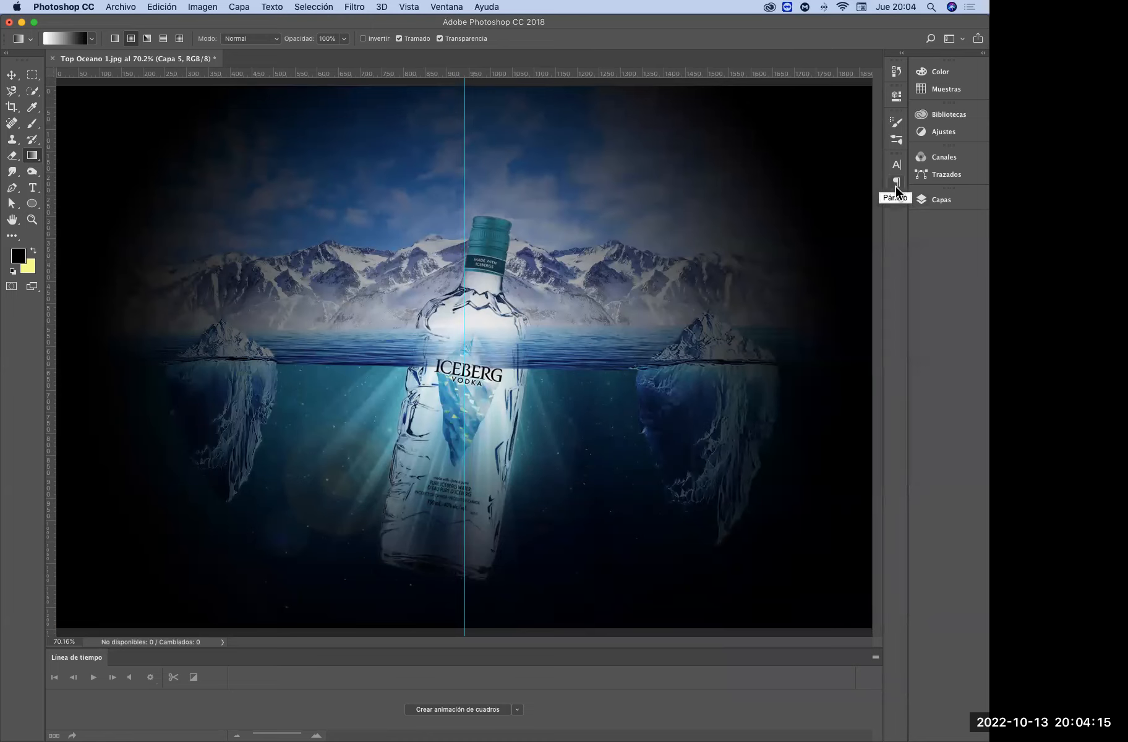
pyautogui.click(937, 199)
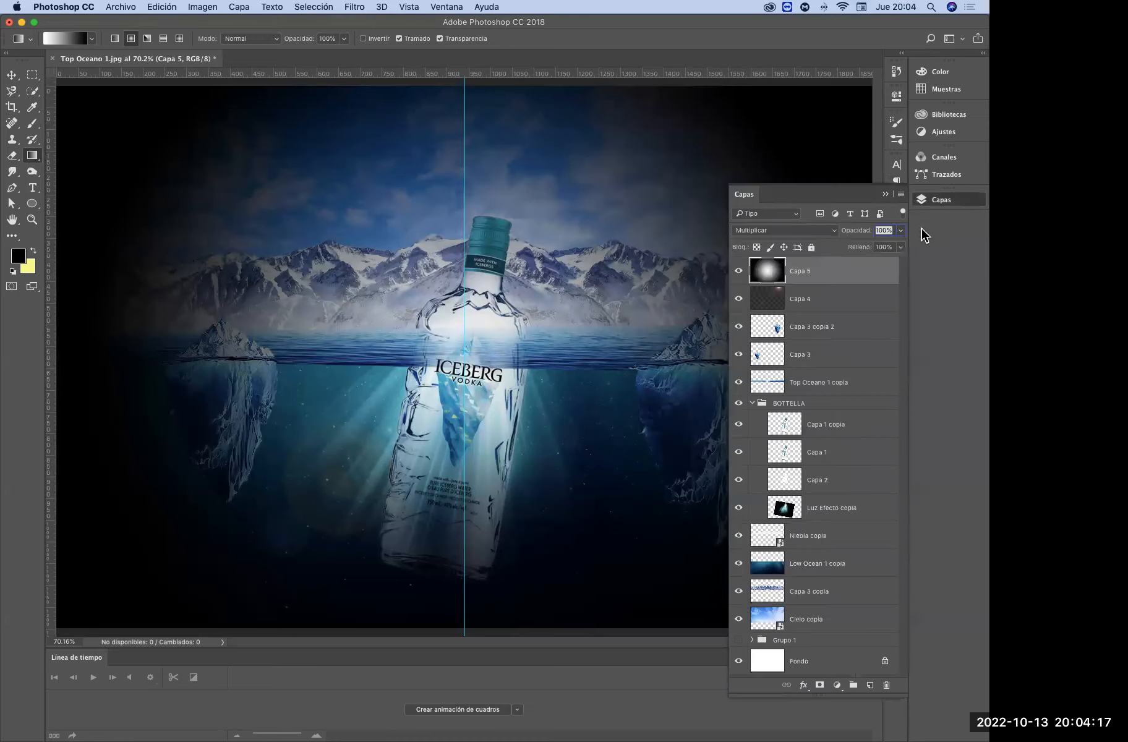
pyautogui.click(900, 248)
pyautogui.moveTo(896, 262); pyautogui.dragTo(870, 266)
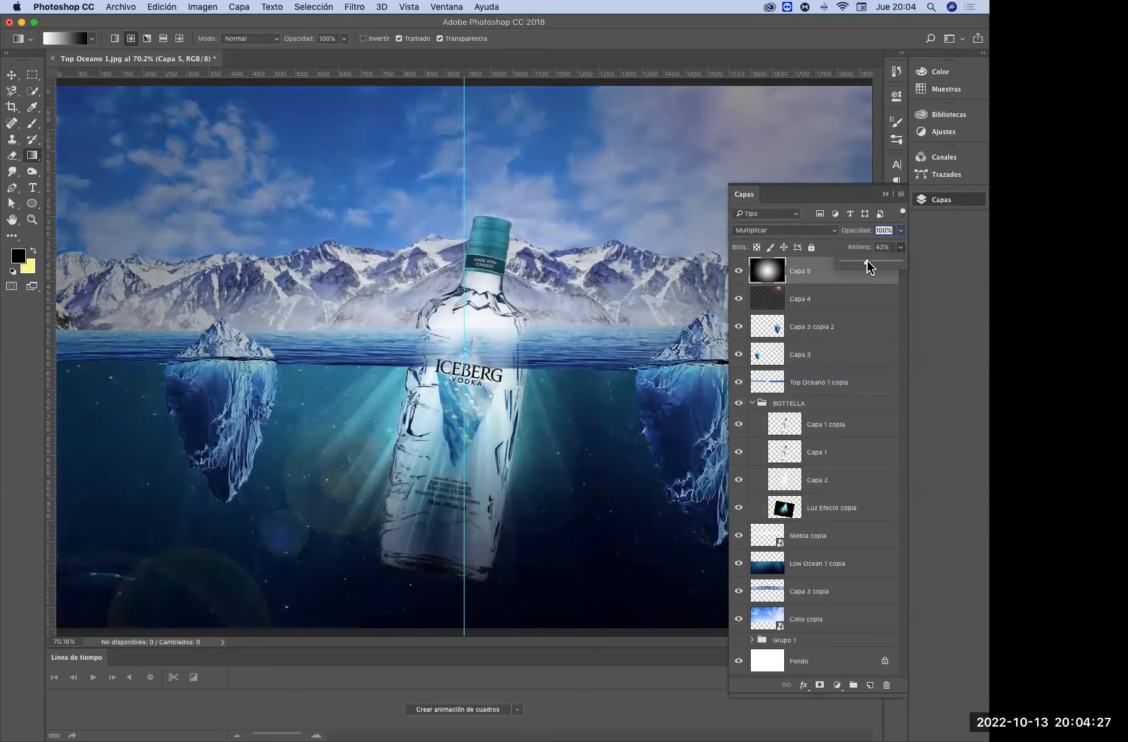
# Set Capa 5's blend mode to Subexponer color and its fill to 22%
pyautogui.click(782, 232)
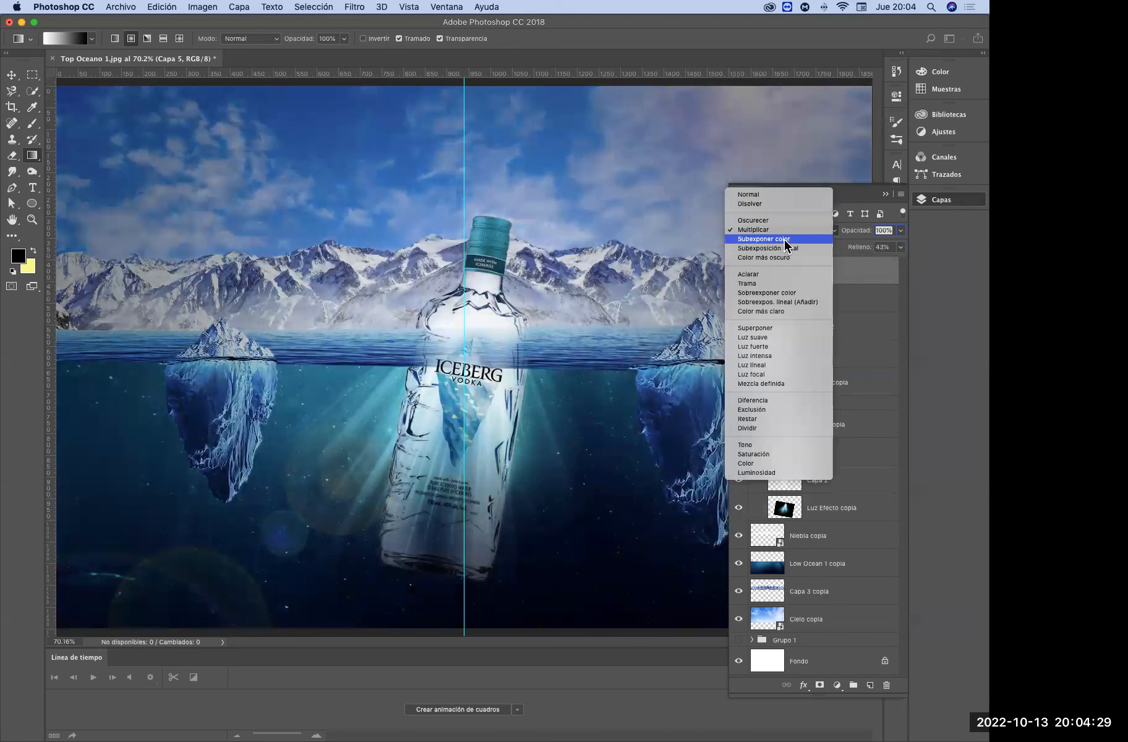
pyautogui.click(787, 239)
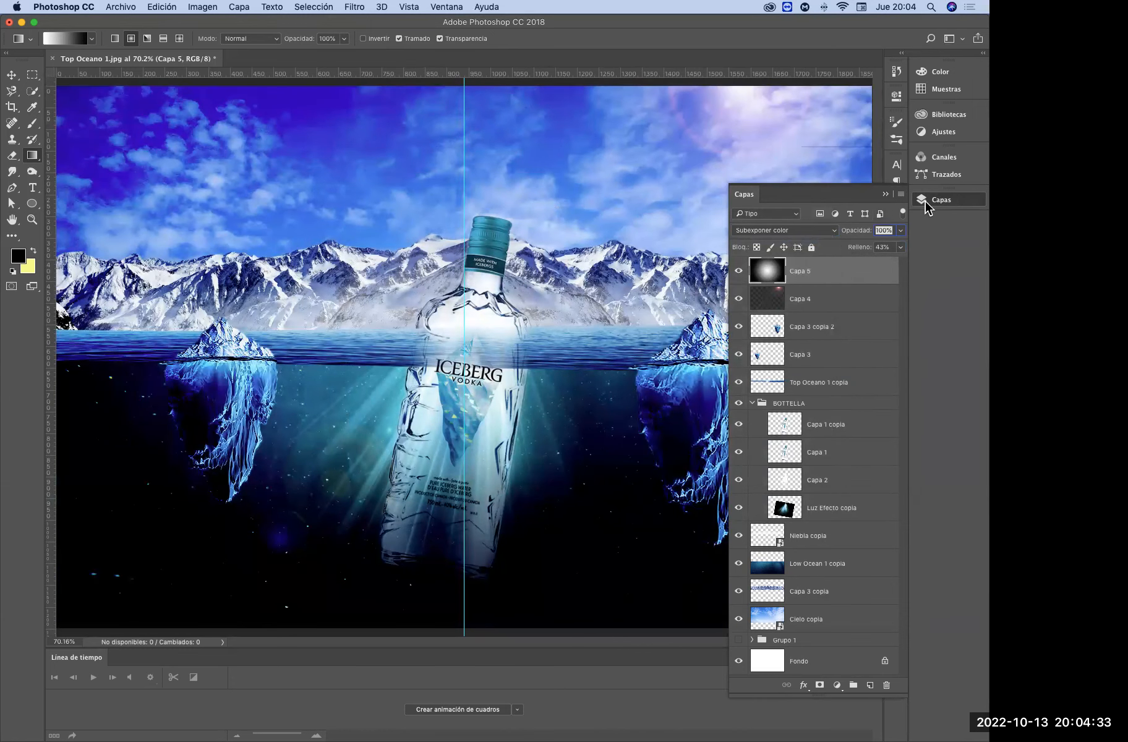
pyautogui.click(887, 195)
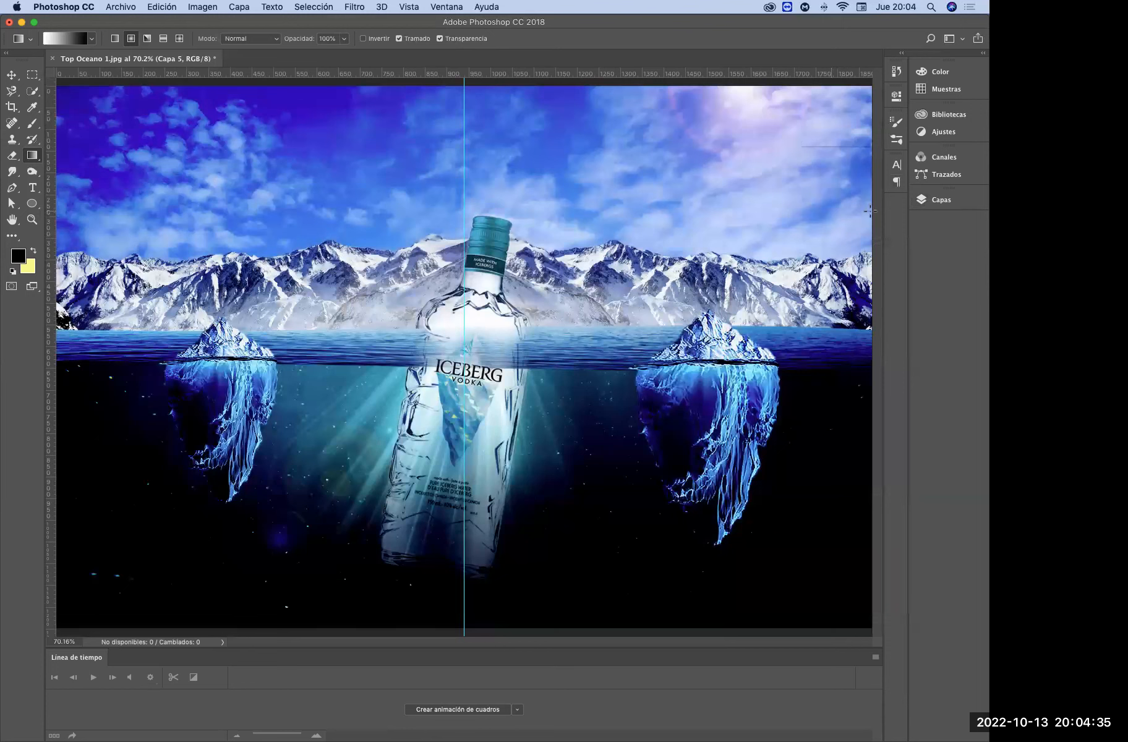
pyautogui.click(945, 201)
pyautogui.click(899, 248)
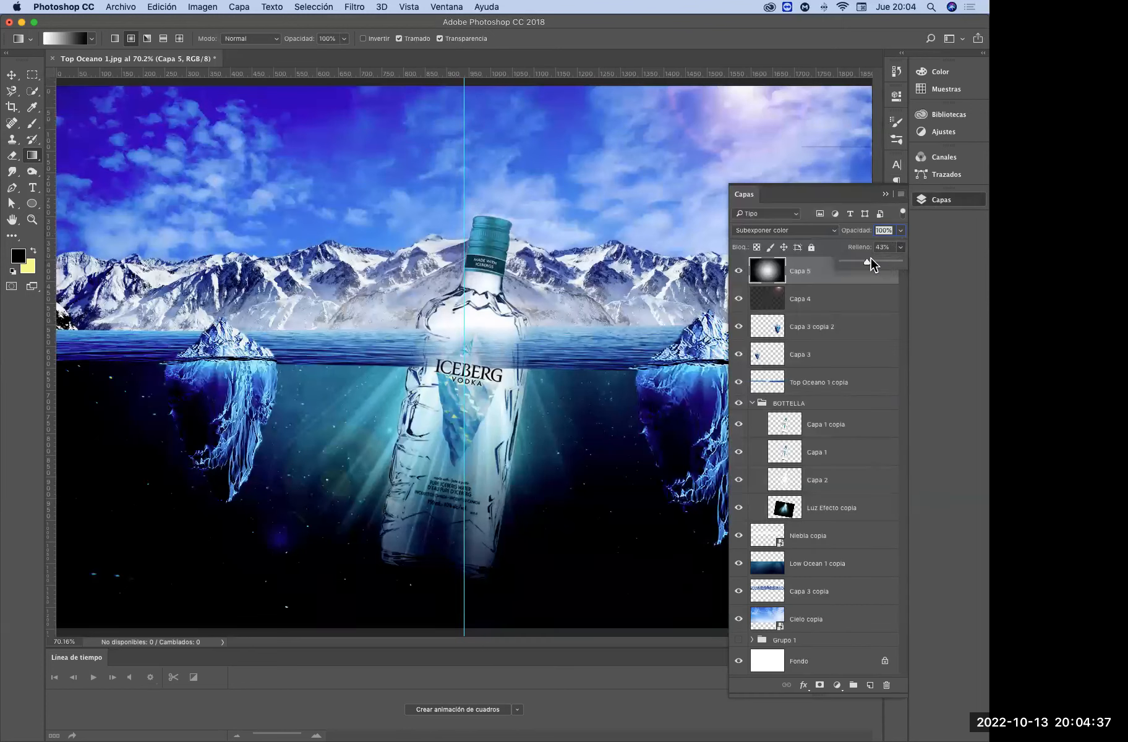
pyautogui.moveTo(863, 266); pyautogui.dragTo(852, 268)
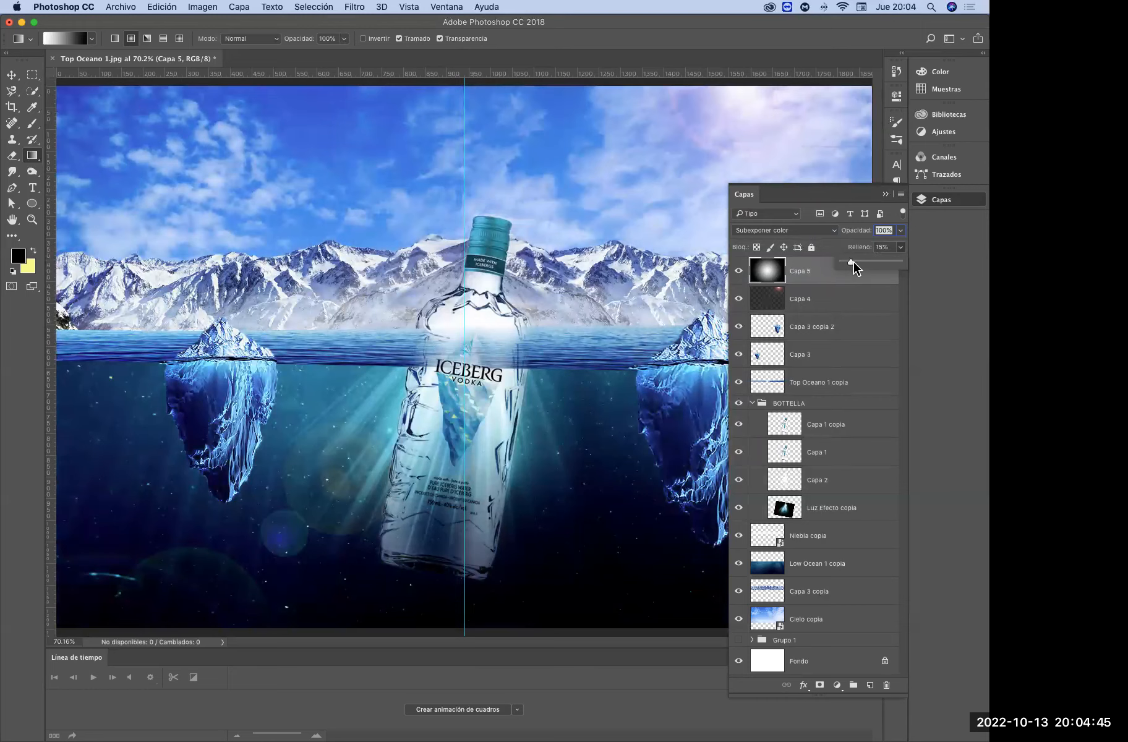
pyautogui.moveTo(855, 266); pyautogui.dragTo(851, 267)
pyautogui.moveTo(852, 261); pyautogui.dragTo(855, 262)
pyautogui.click(767, 230)
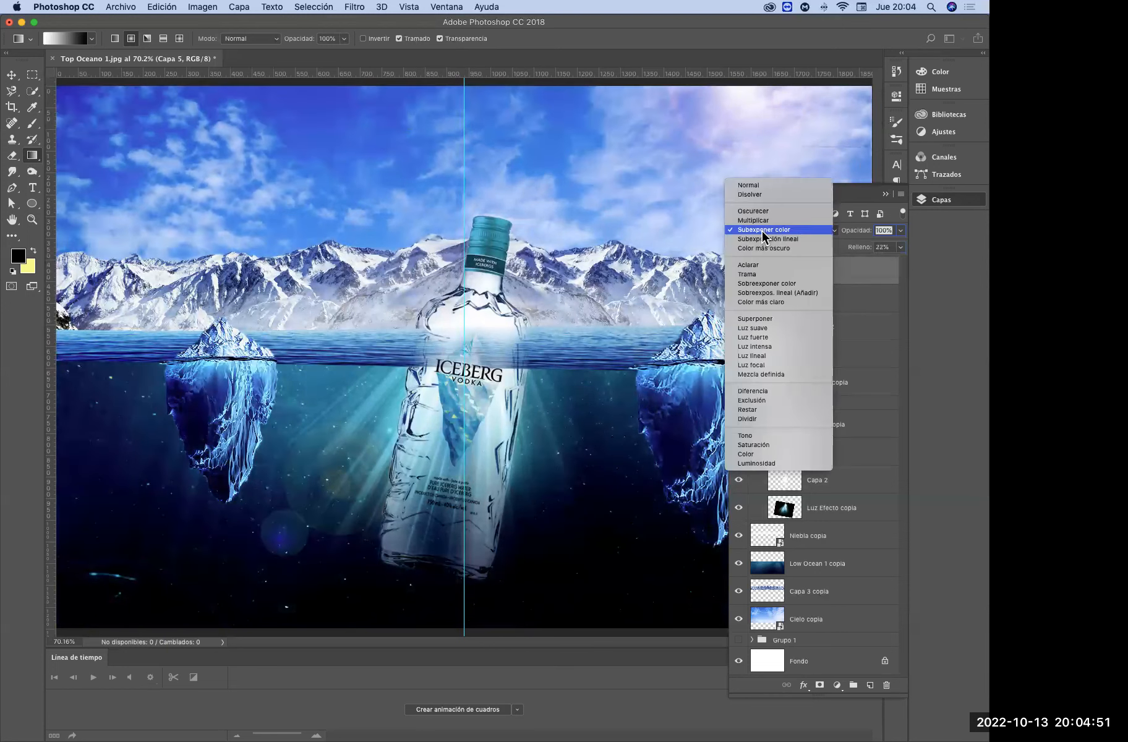
pyautogui.click(770, 229)
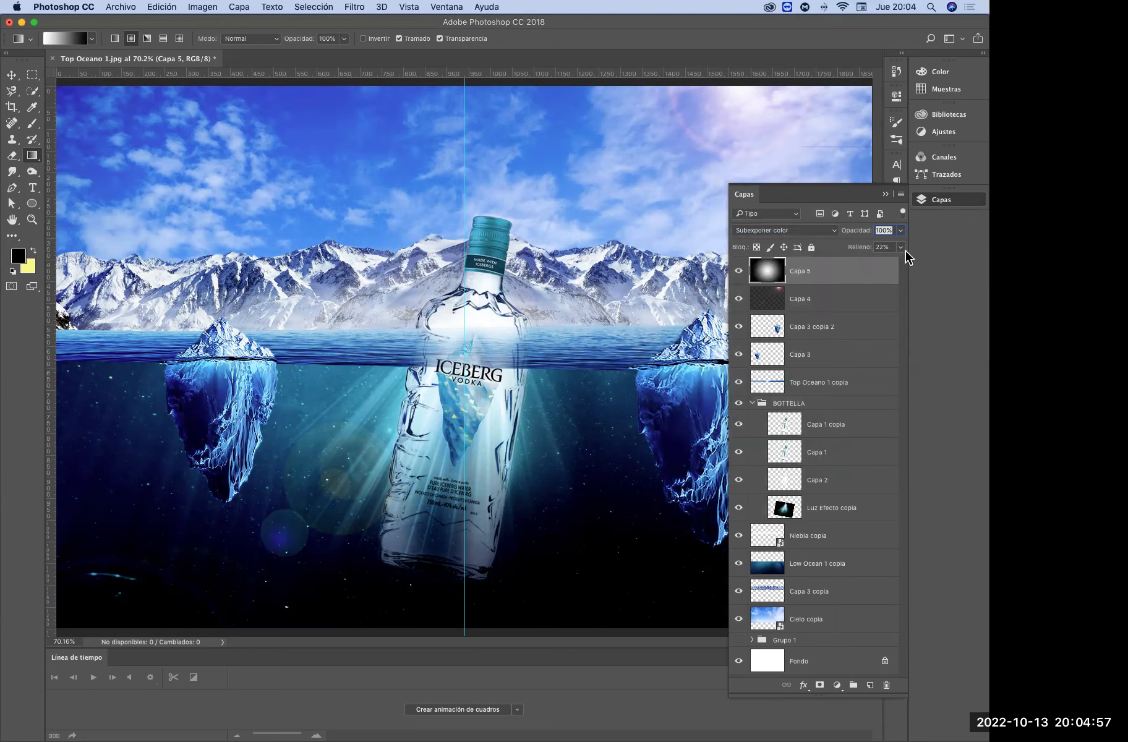
pyautogui.click(886, 194)
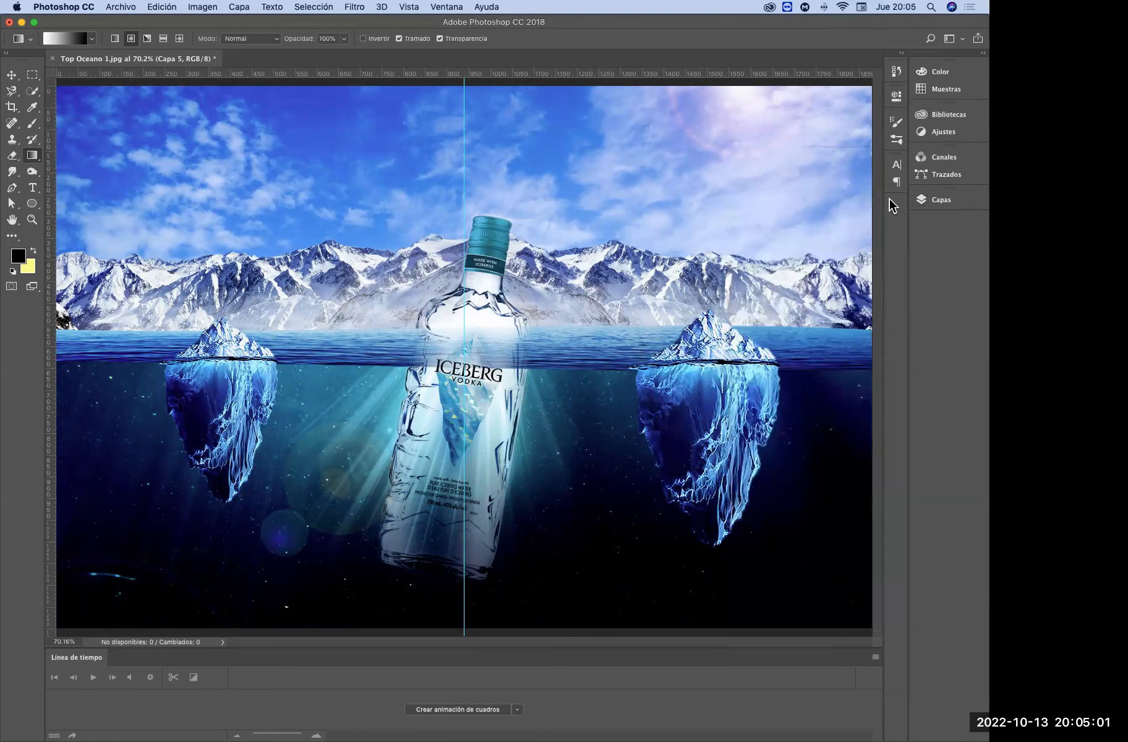
# Place a visible copy of the logo layer from Grupo 1 at the top of the layer stack, above Capa 5
pyautogui.click(937, 199)
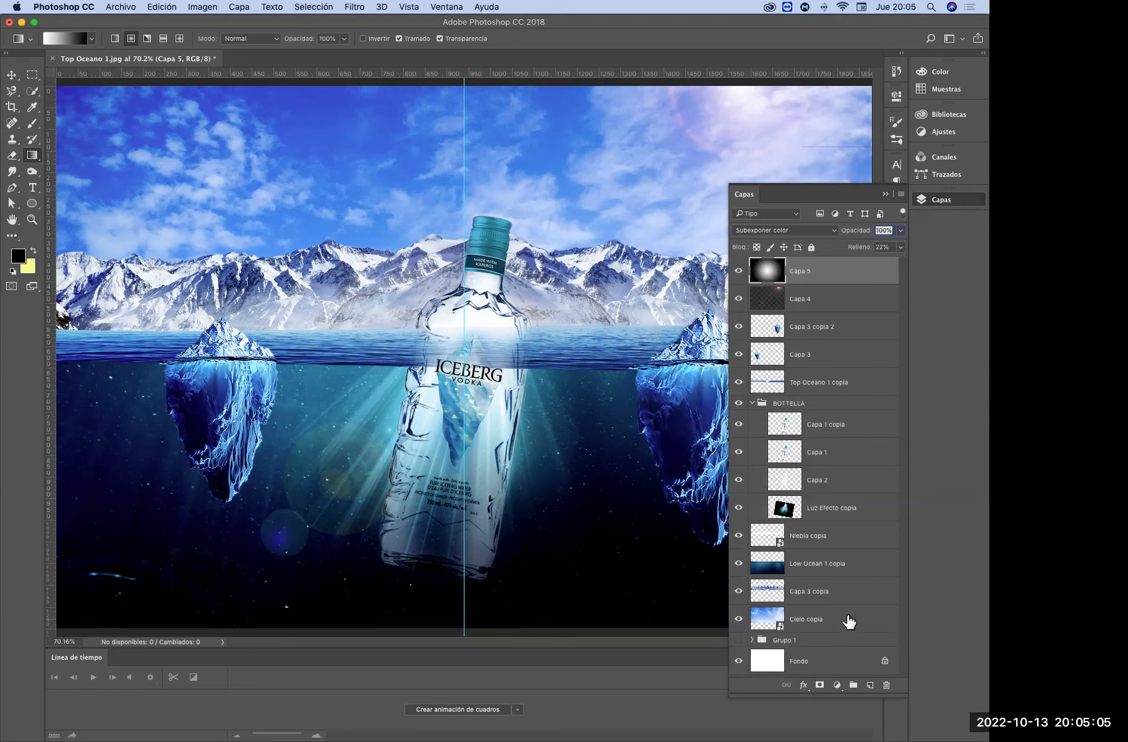
pyautogui.click(753, 641)
pyautogui.moveTo(907, 474); pyautogui.dragTo(899, 662)
pyautogui.click(739, 553)
pyautogui.moveTo(784, 553); pyautogui.dragTo(796, 264)
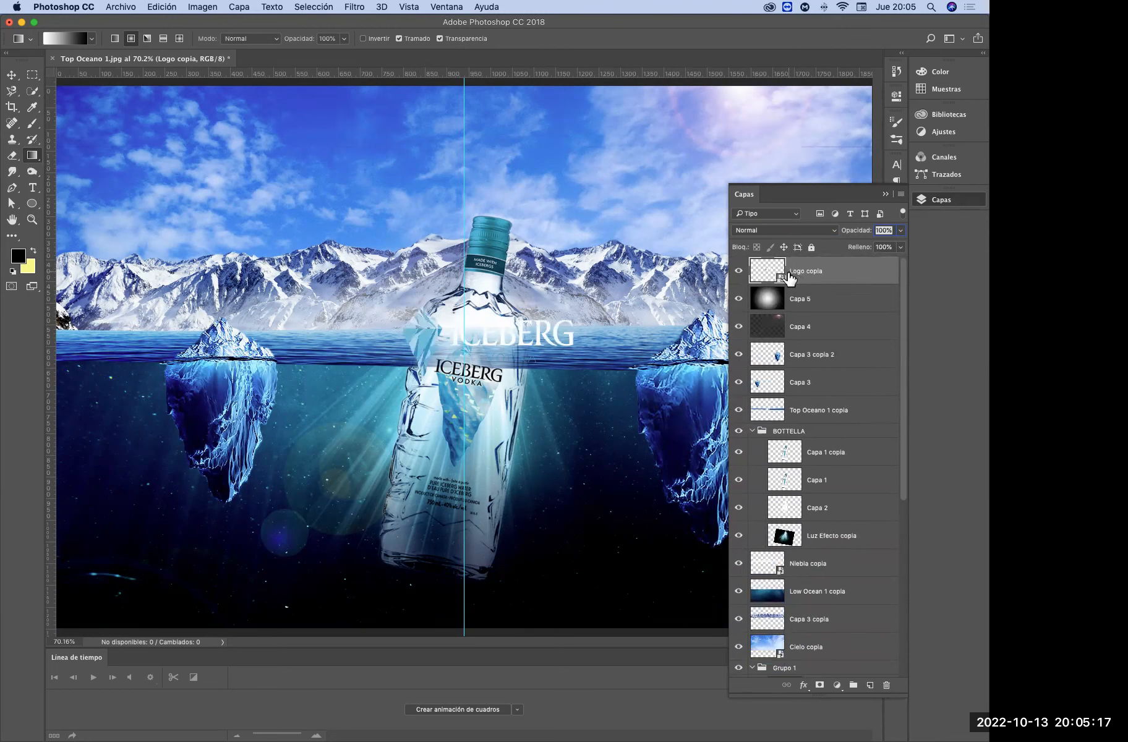
# Scale the Iceberg Vodka logo to about 64% and place it in the canvas's lower-right corner
pyautogui.click(887, 194)
pyautogui.press('super+t')
pyautogui.moveTo(543, 352); pyautogui.dragTo(811, 592)
pyautogui.moveTo(838, 547); pyautogui.dragTo(810, 560)
pyautogui.moveTo(795, 576); pyautogui.dragTo(828, 583)
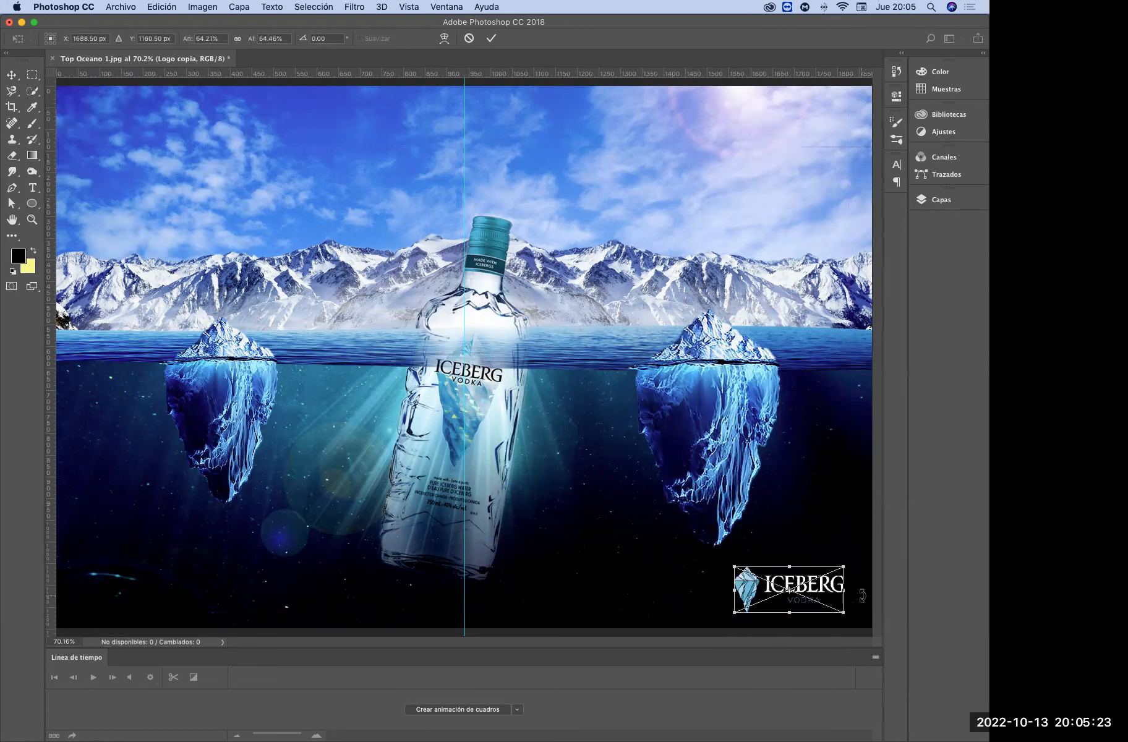
pyautogui.press('Return')
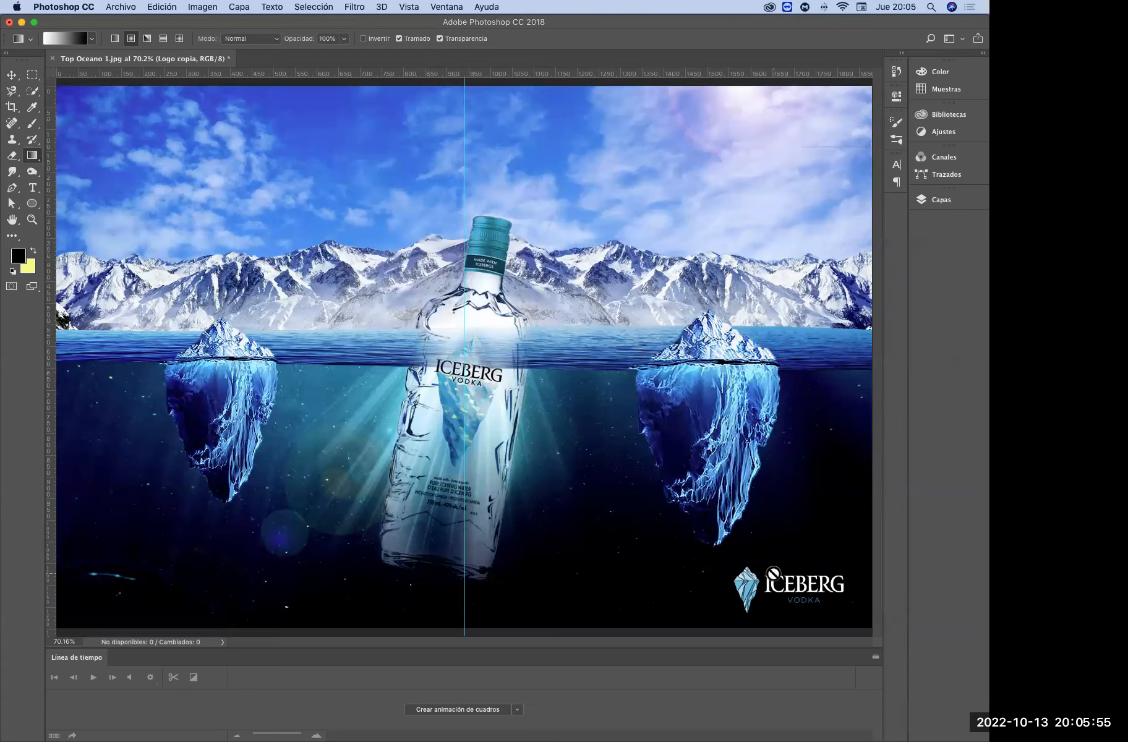
pyautogui.click(926, 204)
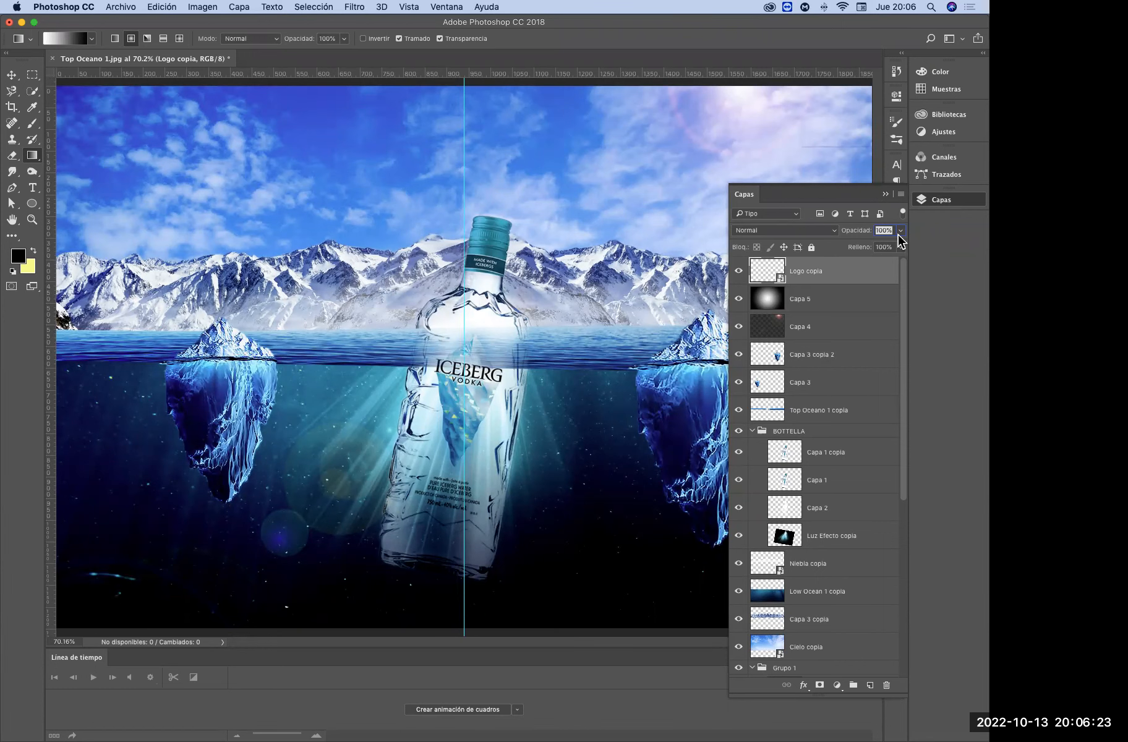
pyautogui.click(887, 194)
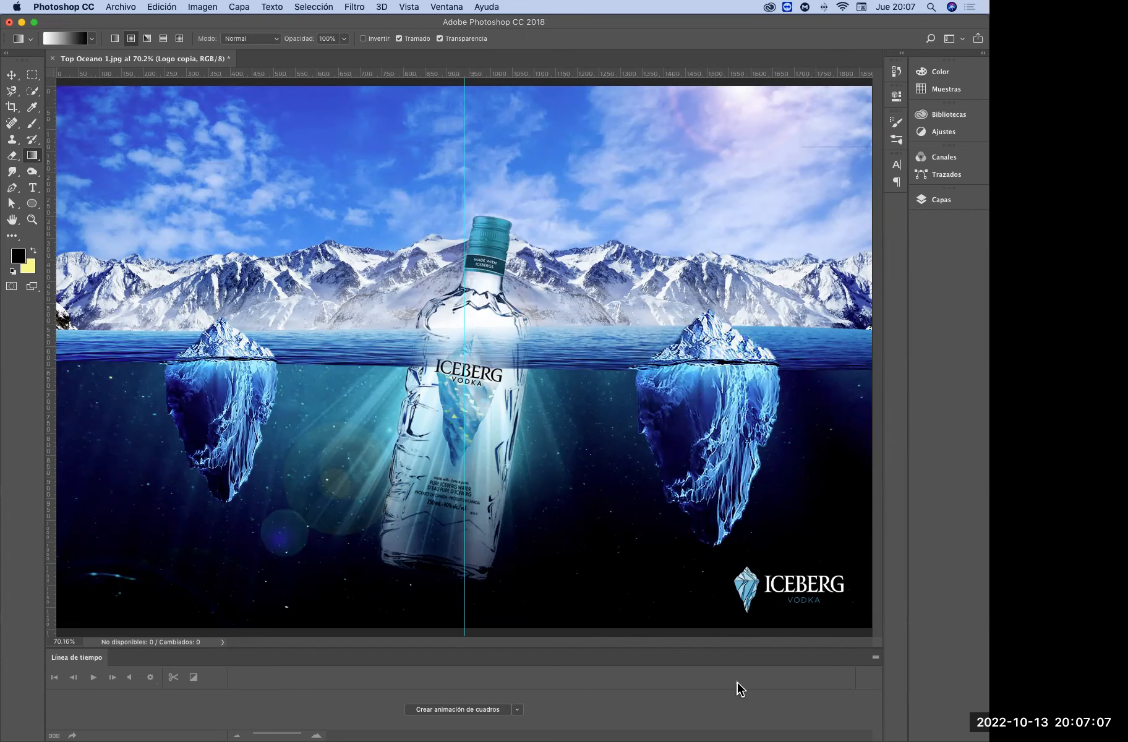
pyautogui.click(488, 523)
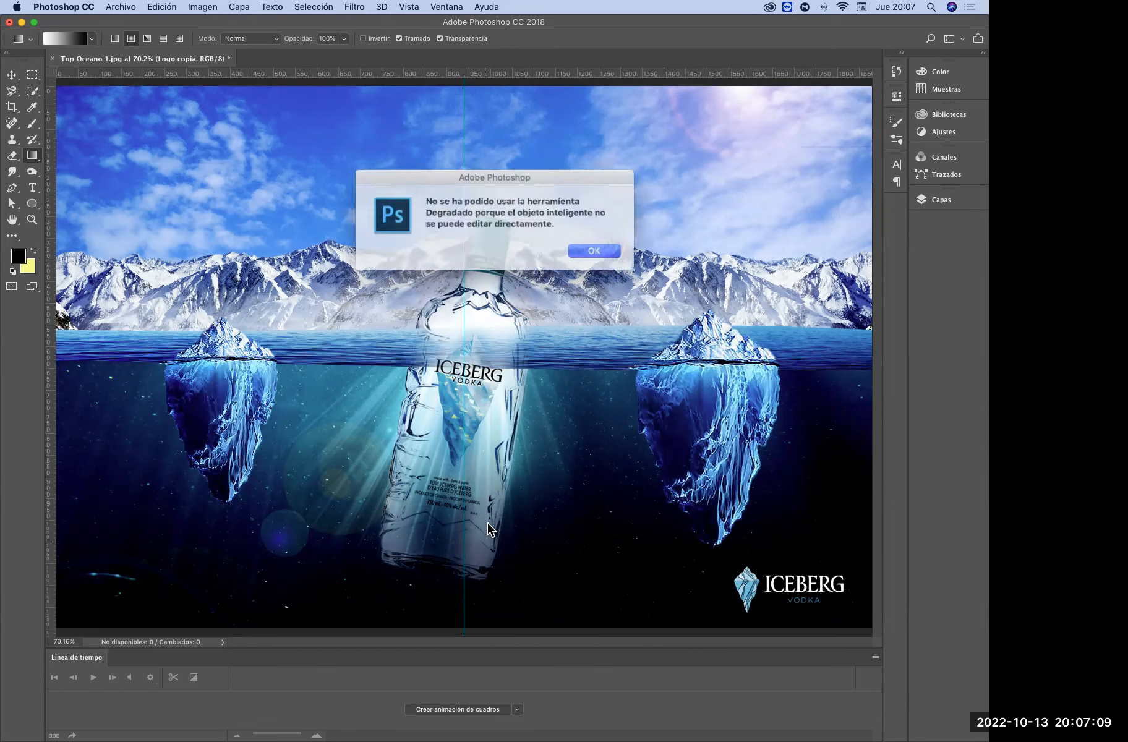
pyautogui.click(575, 250)
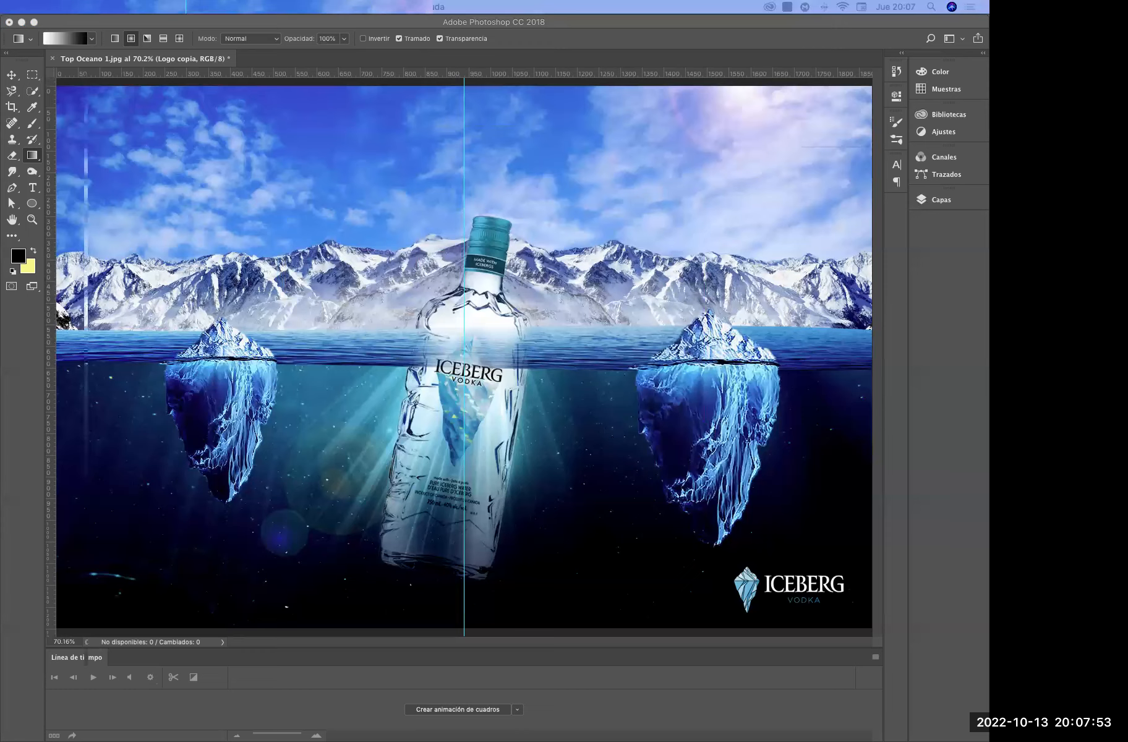
# Quit Photoshop, saving the document as Top Oceano 1.psd in Photoshop format with the c2 color profile embedded
pyautogui.click(9, 22)
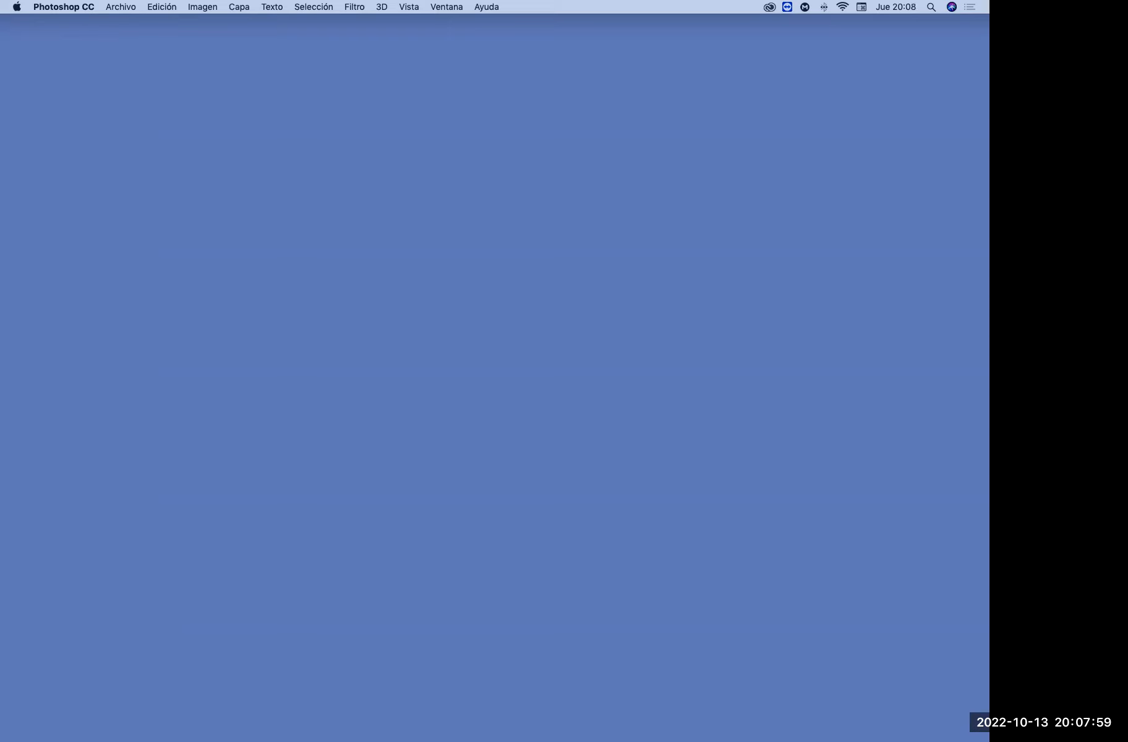
pyautogui.press('super+q')
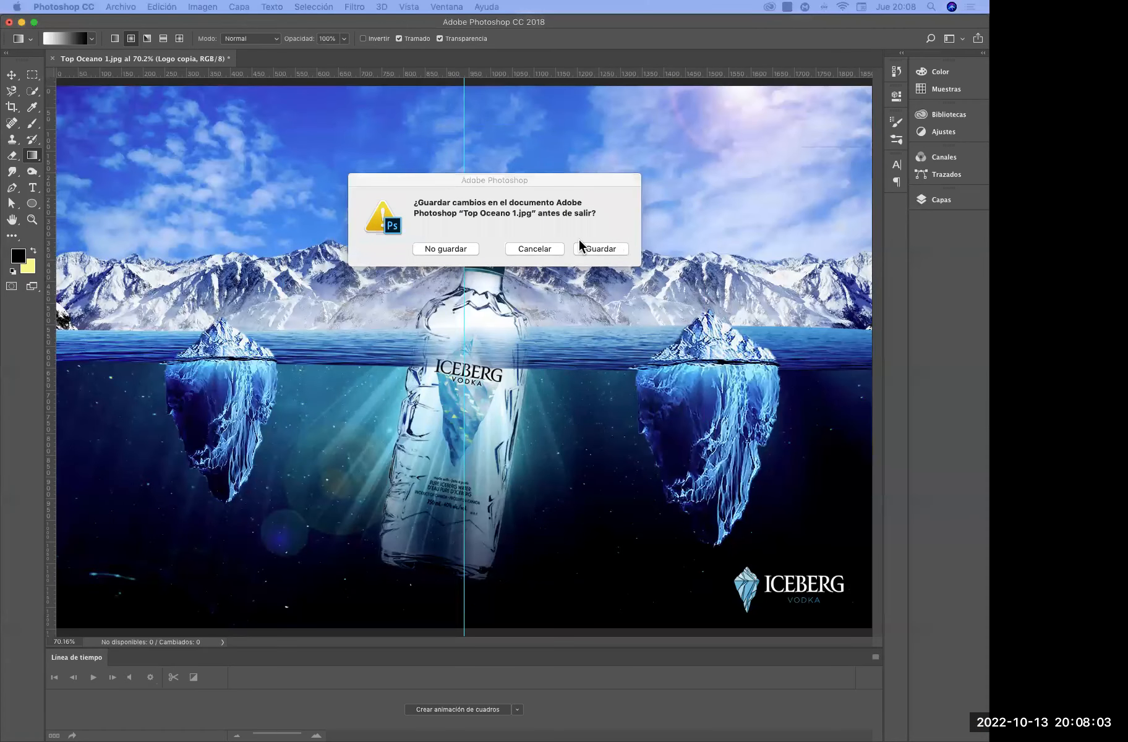
pyautogui.click(610, 249)
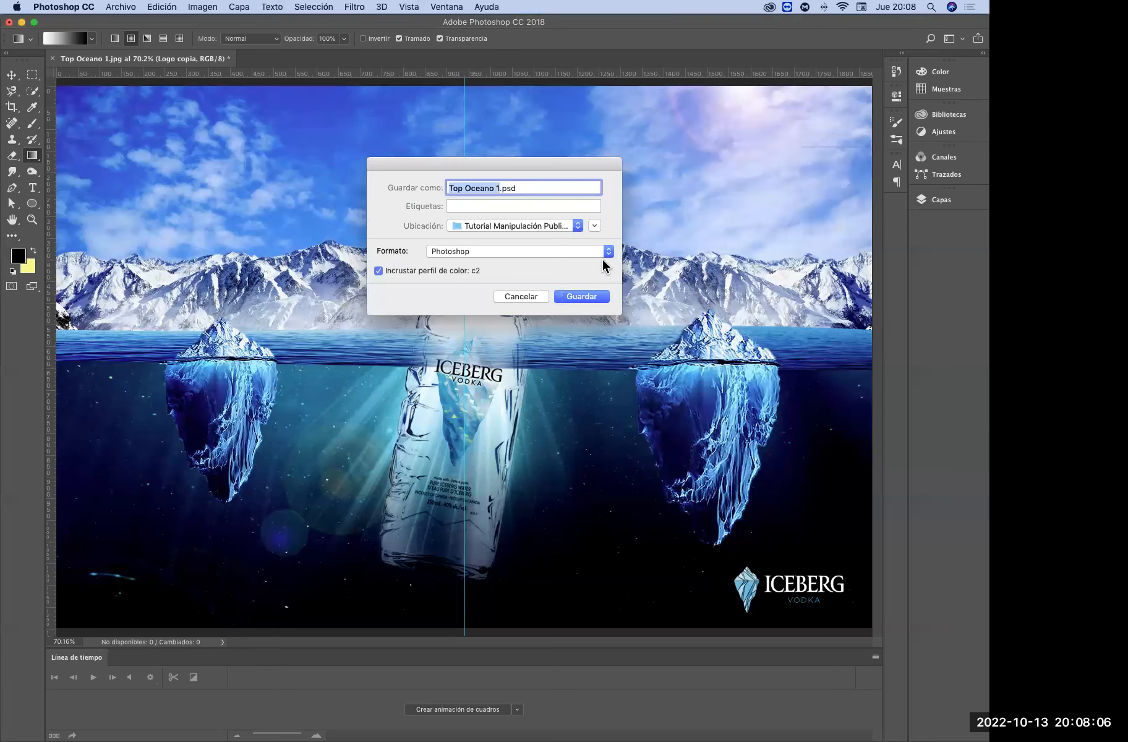
pyautogui.click(589, 295)
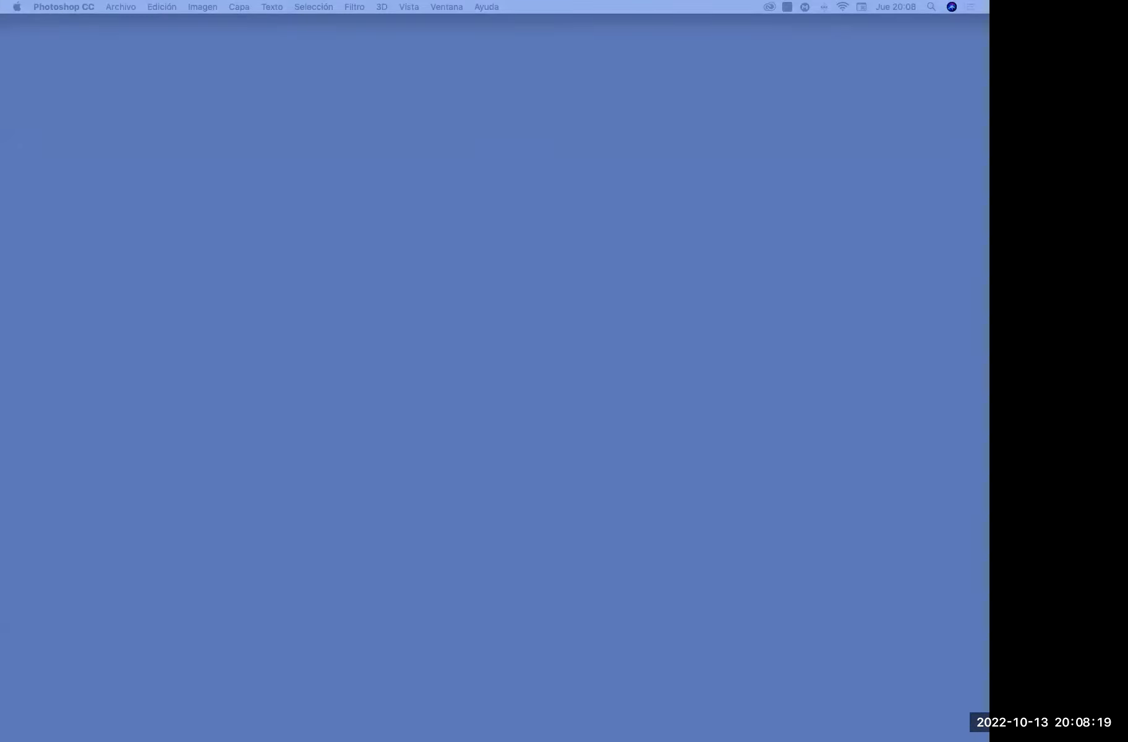
# Switch to Illustrator, bringing its start window onto this display and enlarging it to fill the screen
pyautogui.moveTo(1127, 238); pyautogui.dragTo(1021, 177)
pyautogui.moveTo(1127, 188); pyautogui.dragTo(845, 79)
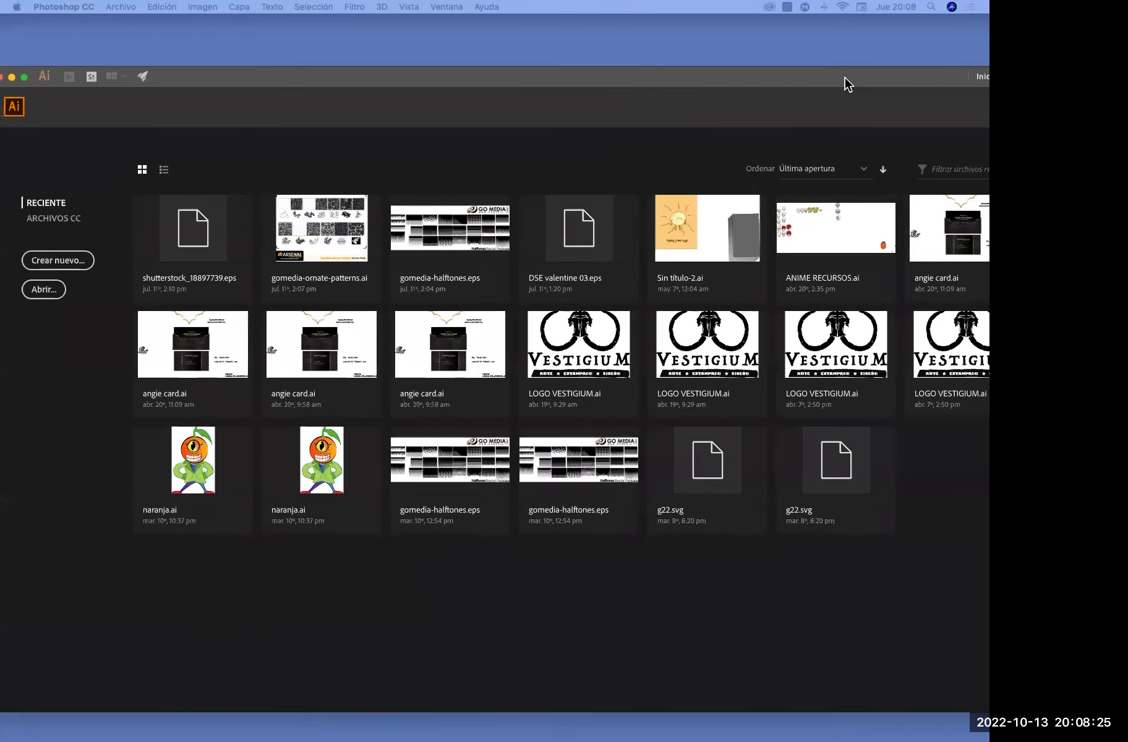
pyautogui.moveTo(180, 80); pyautogui.dragTo(231, 51)
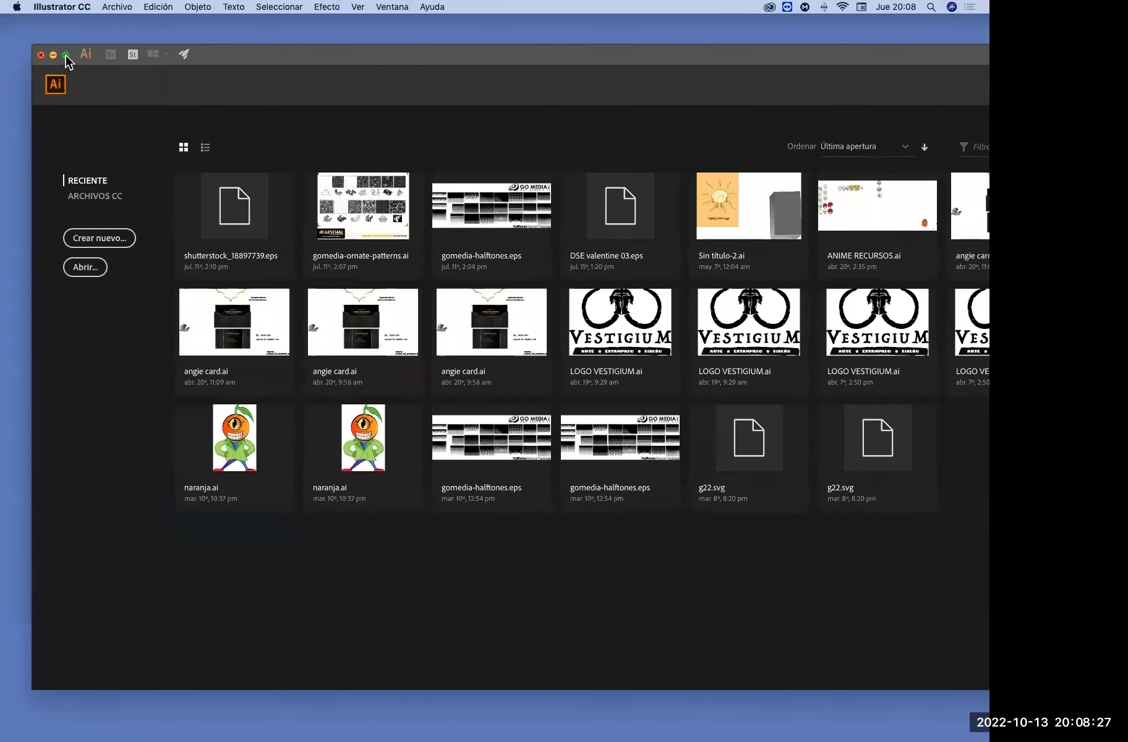
pyautogui.click(67, 54)
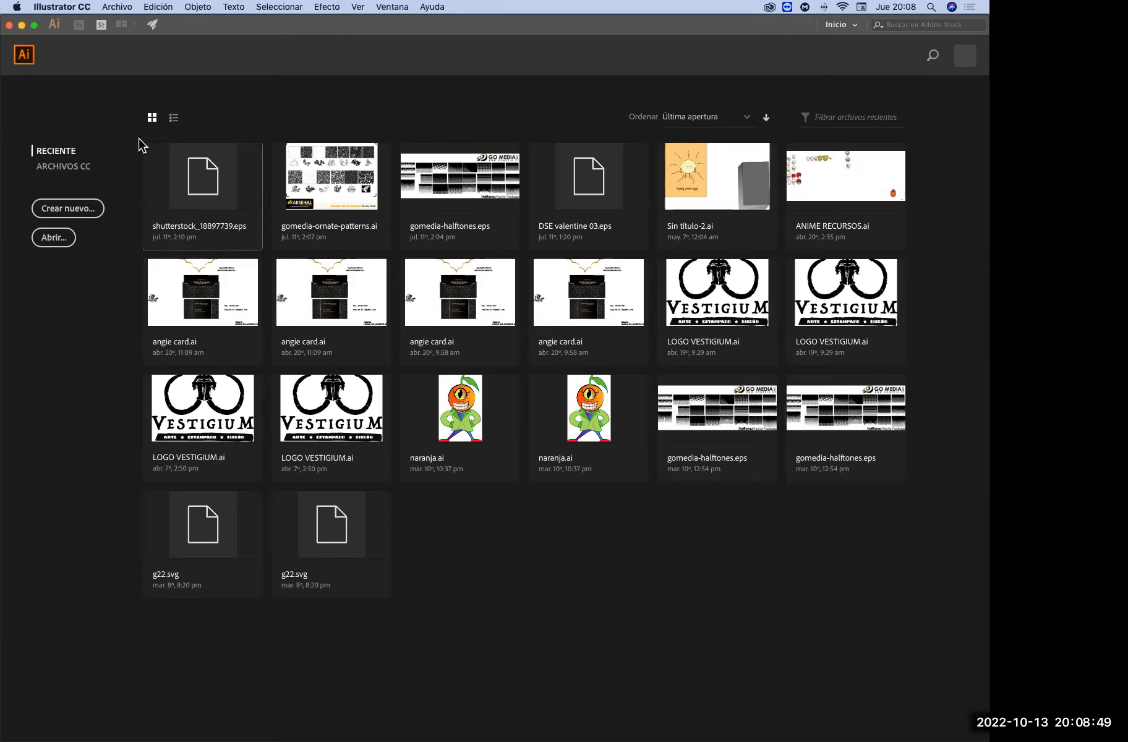
# Start a new document based on the Carta preset and set its units to Centímetros
pyautogui.click(74, 214)
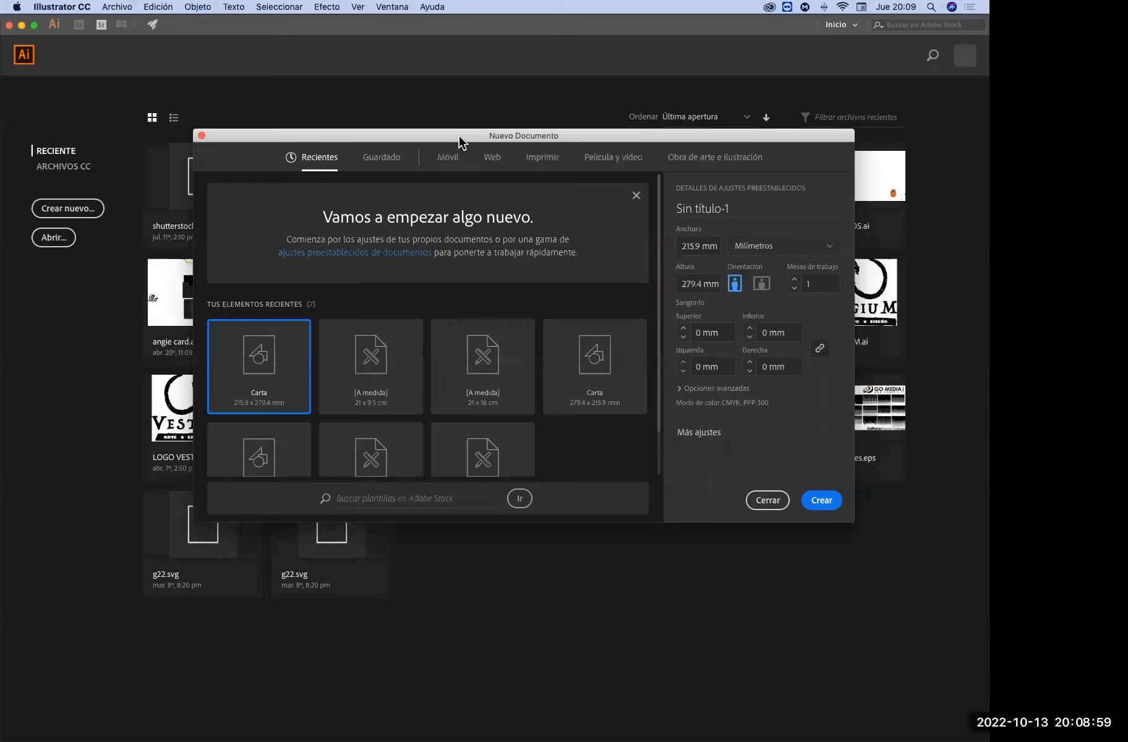
pyautogui.click(771, 250)
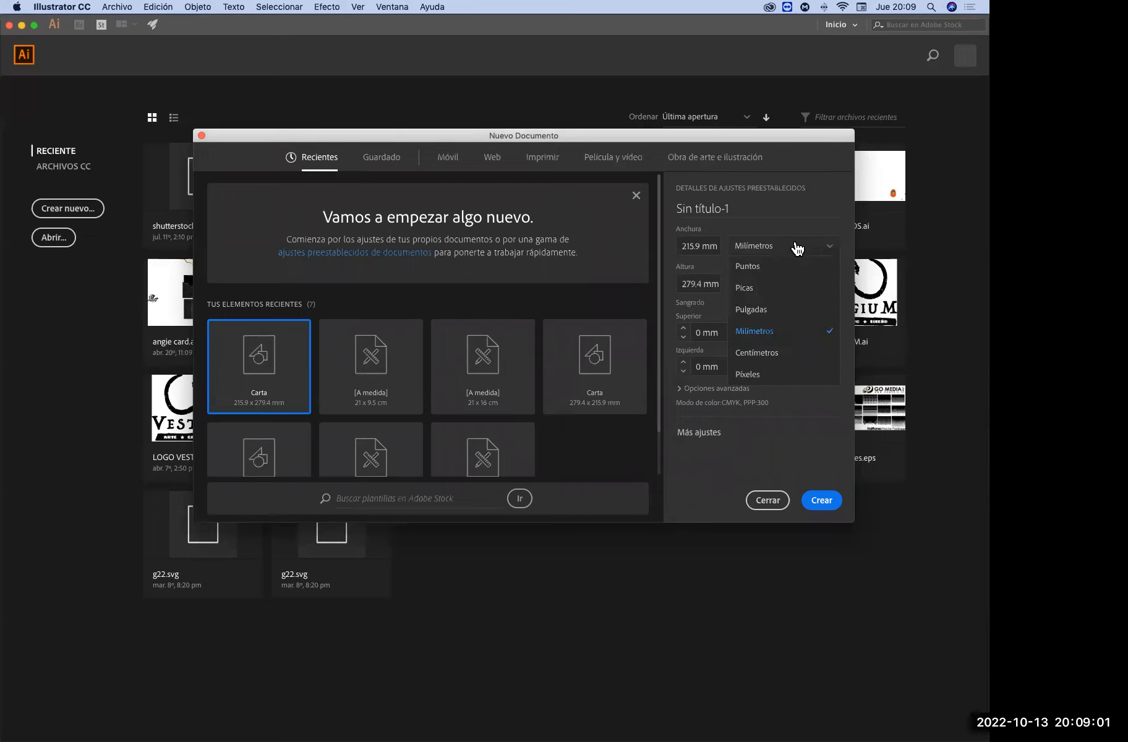
pyautogui.click(764, 352)
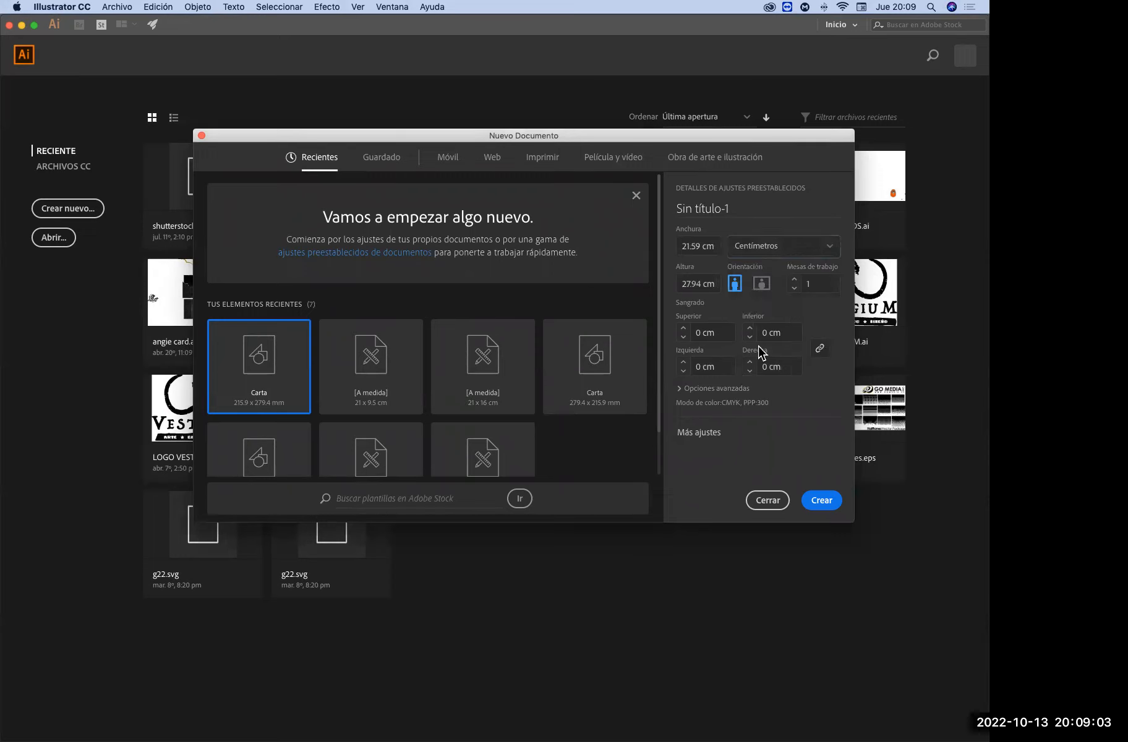
# Switch the new document's orientation back and forth between landscape and portrait, ending on portrait
pyautogui.click(761, 284)
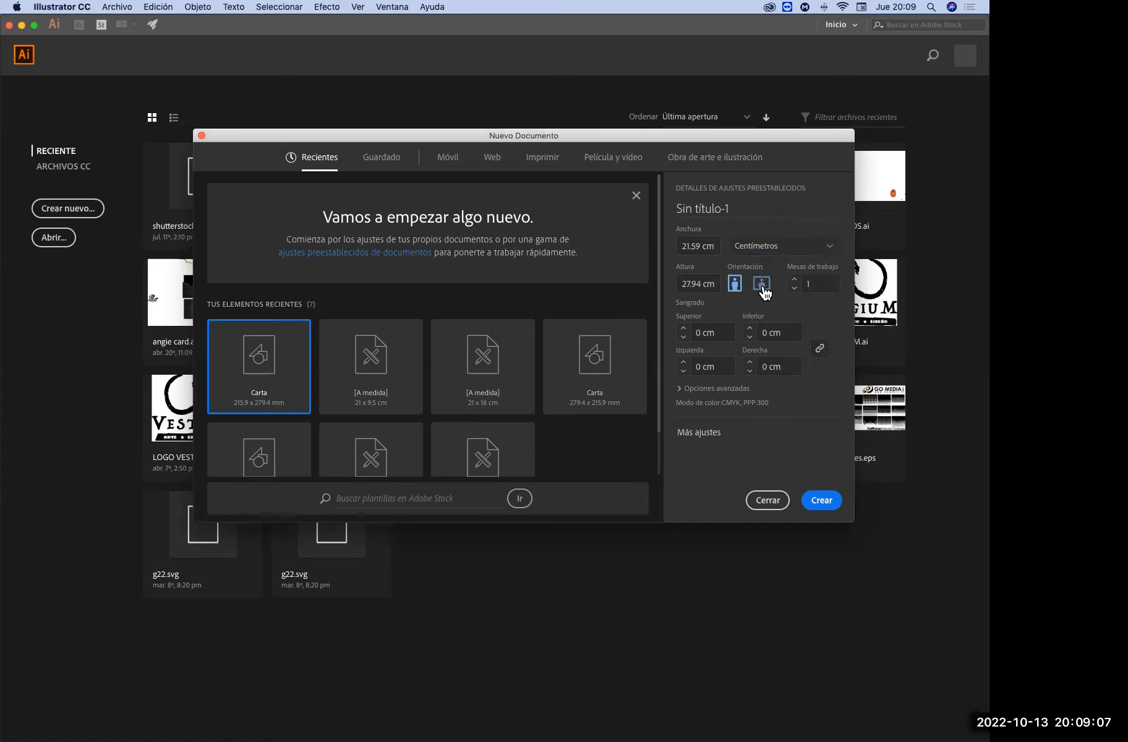
pyautogui.click(735, 291)
pyautogui.click(761, 288)
pyautogui.click(735, 287)
pyautogui.click(761, 288)
pyautogui.click(736, 286)
pyautogui.click(789, 251)
pyautogui.click(707, 243)
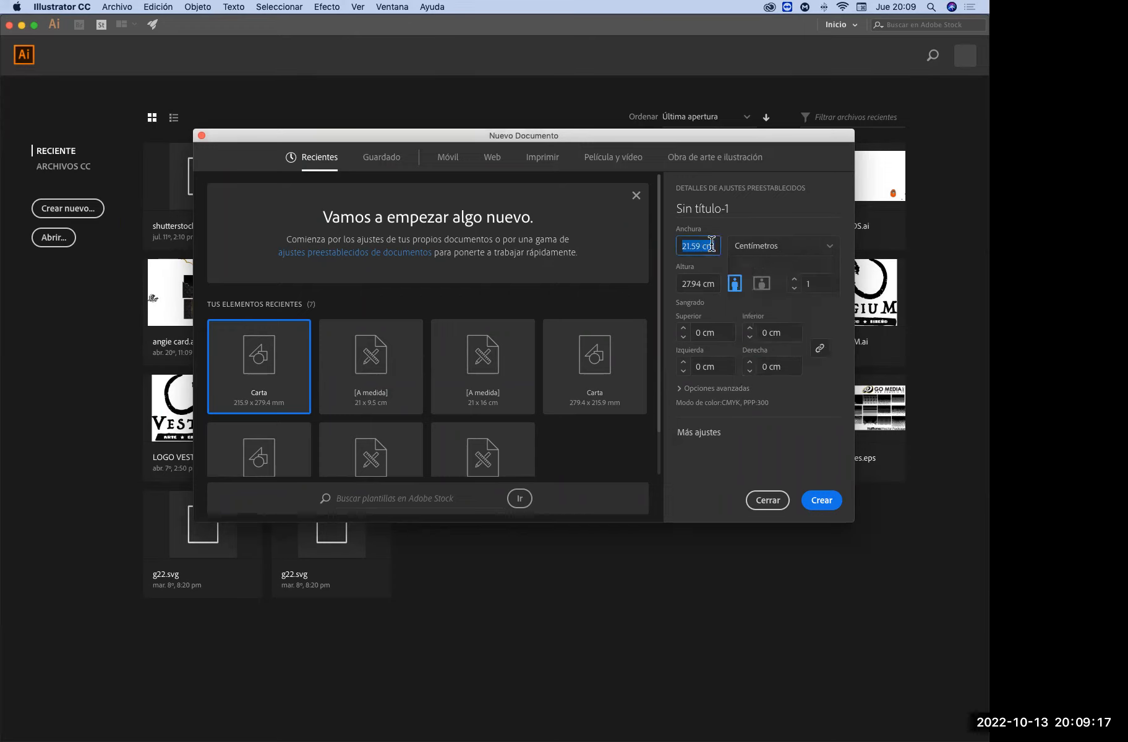
# Set the new document to landscape orientation with 4 artboards
pyautogui.click(769, 289)
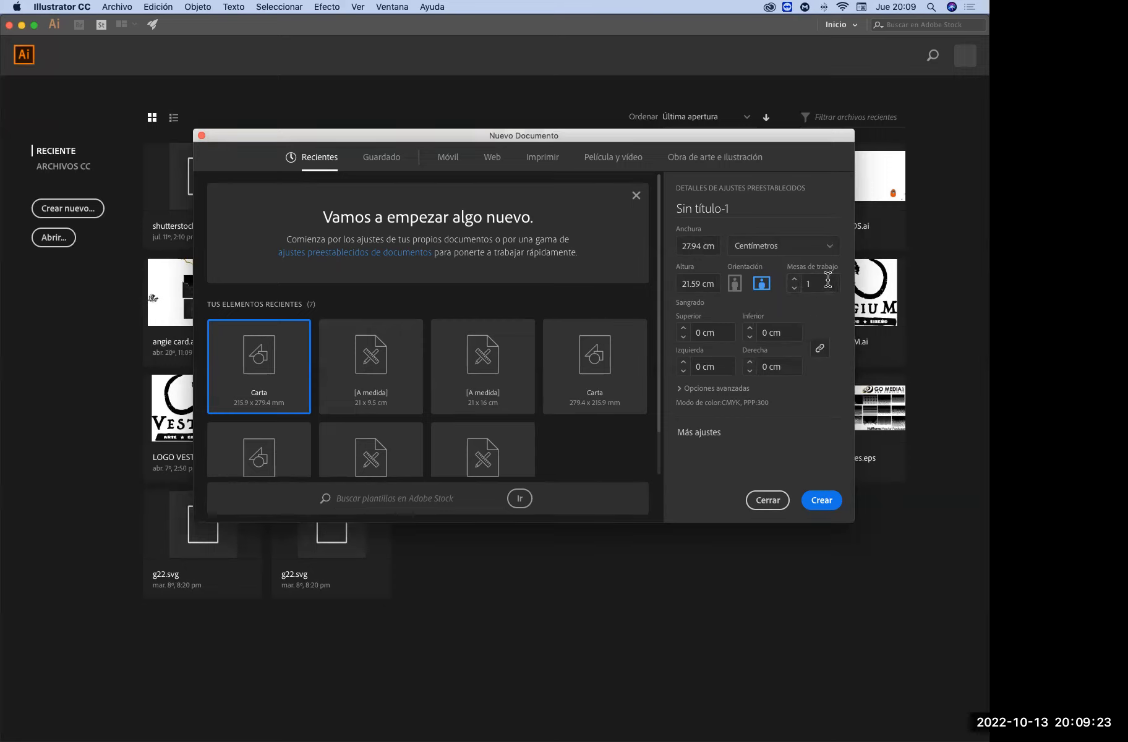
pyautogui.click(795, 279)
pyautogui.click(795, 281)
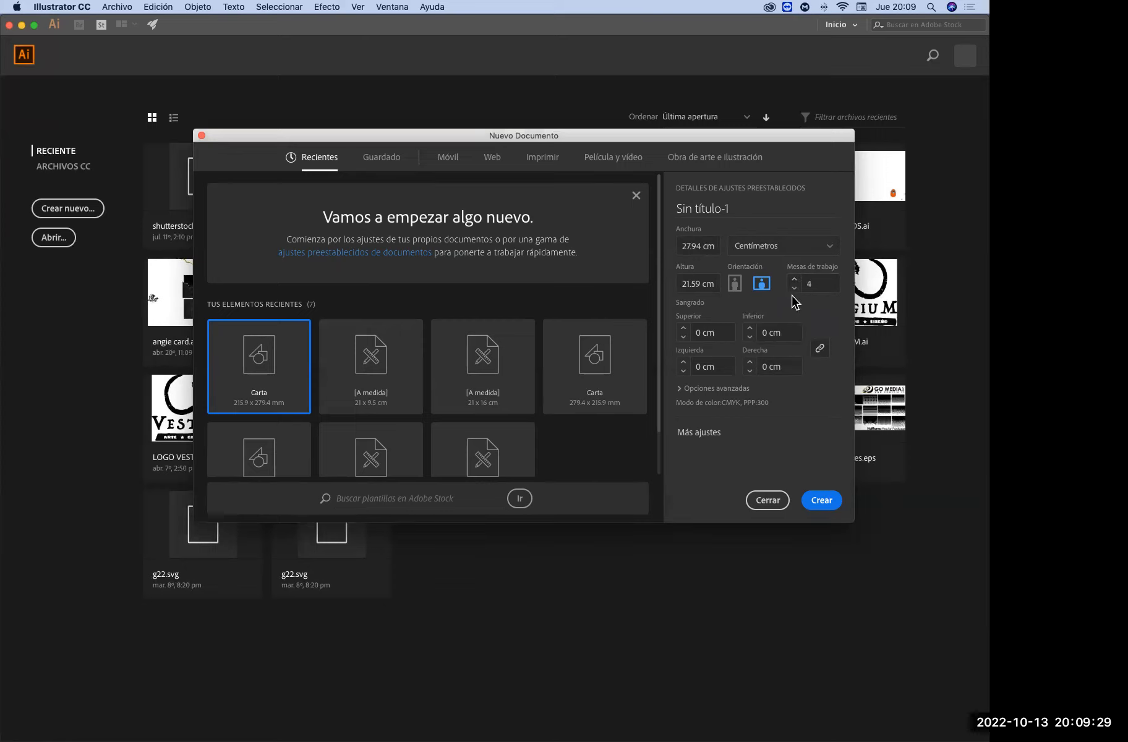